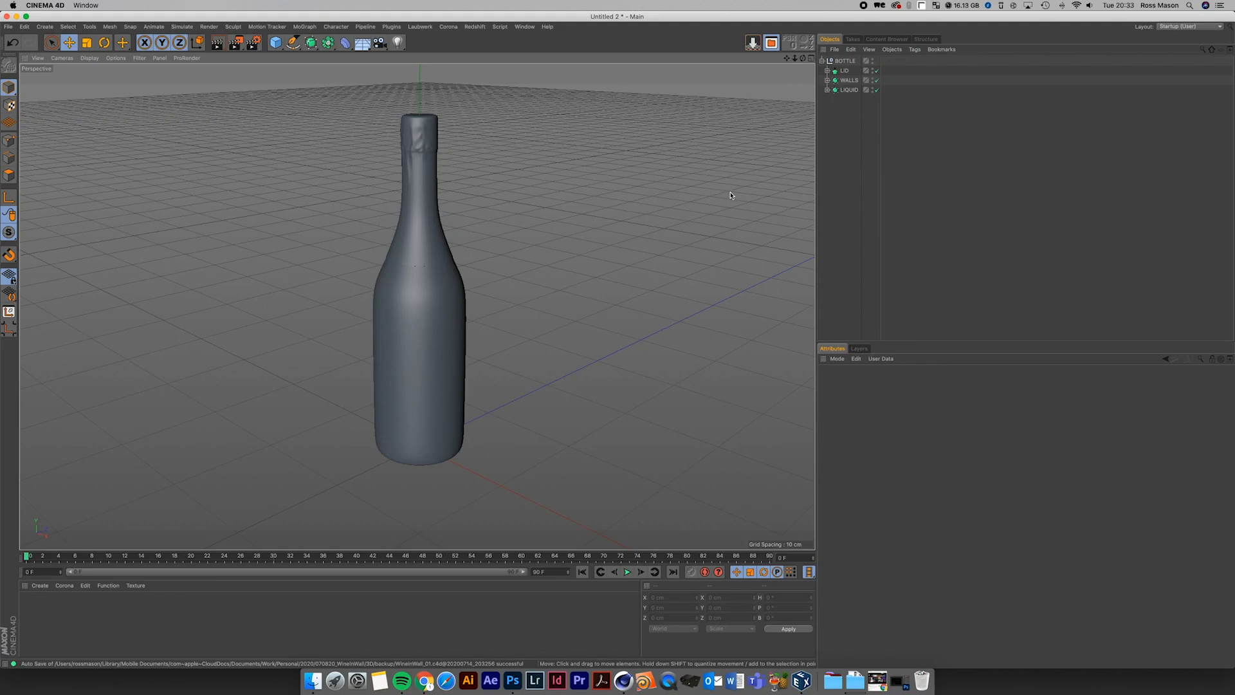
- Examine the bottle's LID, WALLS and LIQUID parts, toggling the WALLS and LID generators and inspecting the polygon mesh inside WALLS
drag(847, 102, 835, 64)
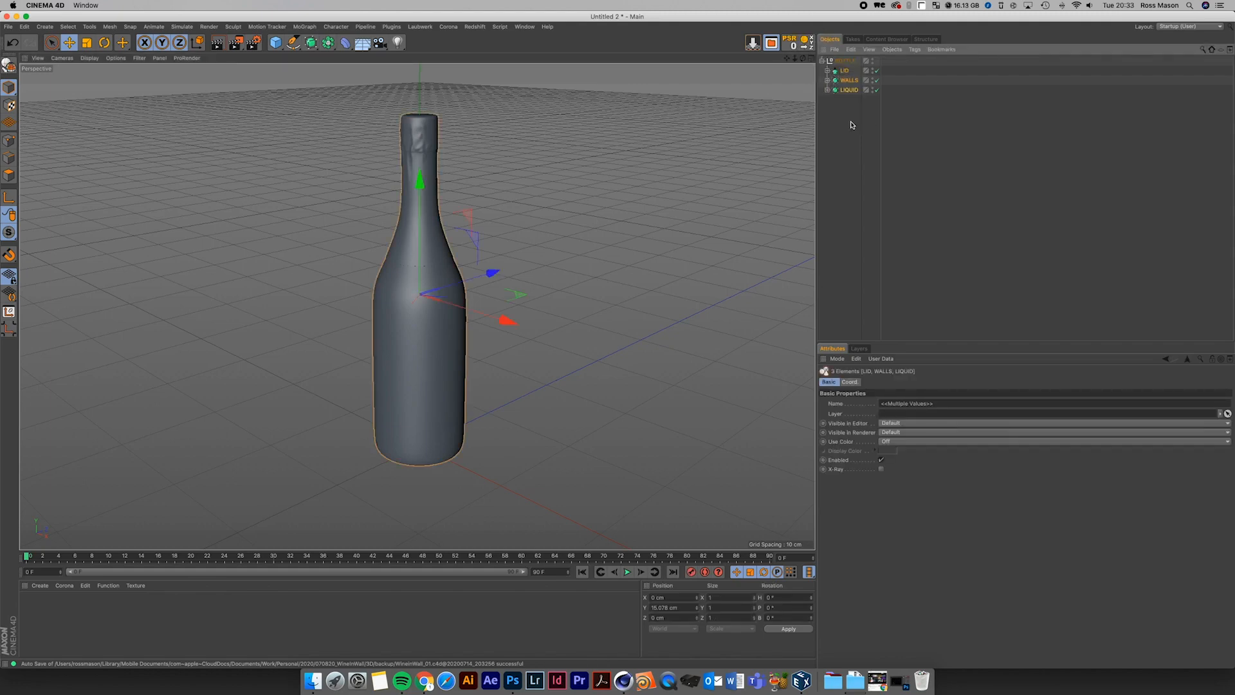
click(850, 125)
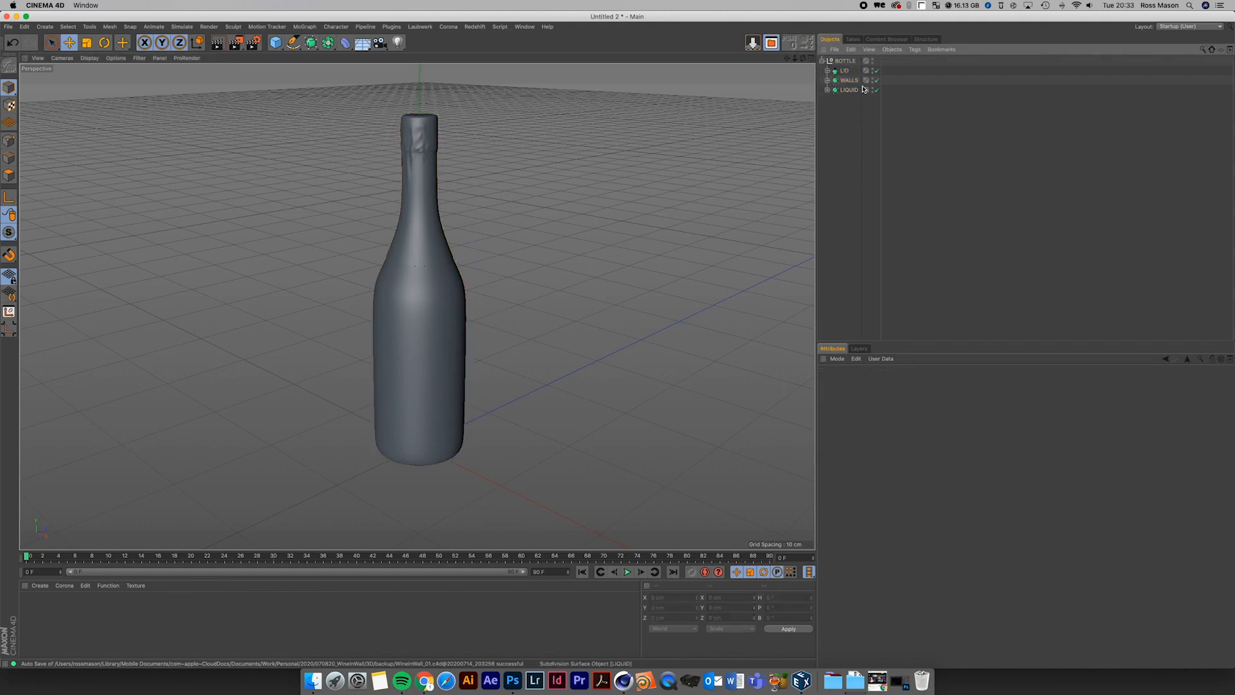
click(840, 80)
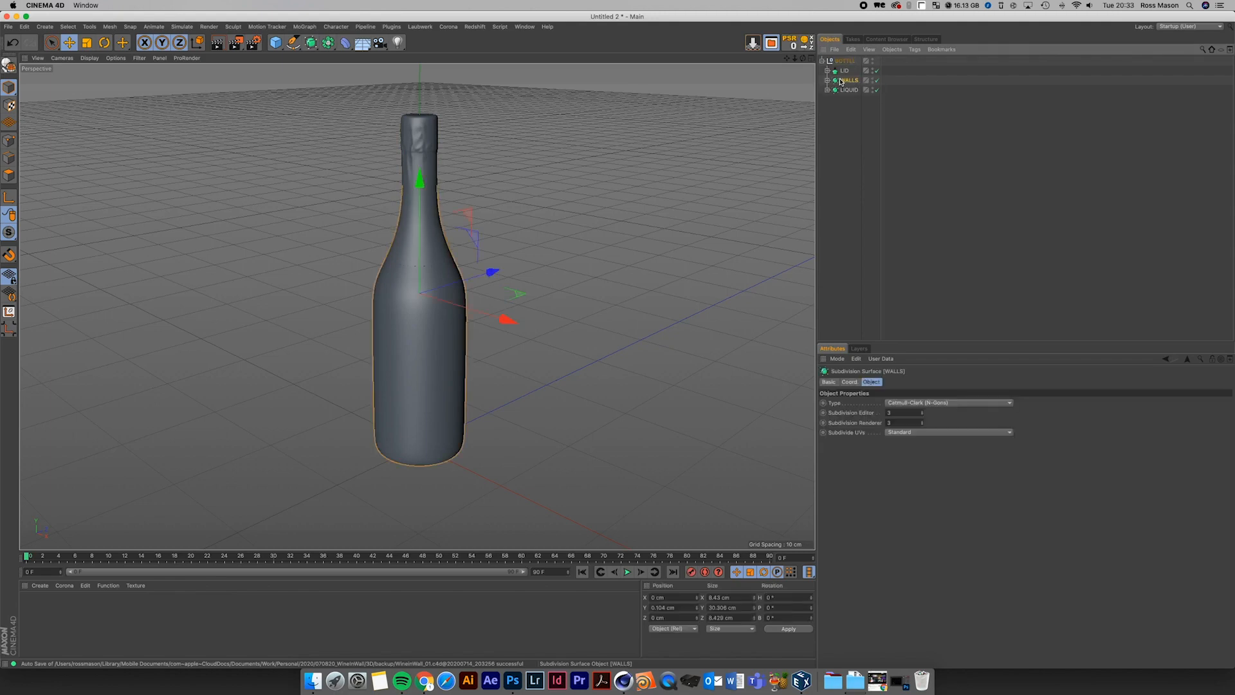
click(874, 80)
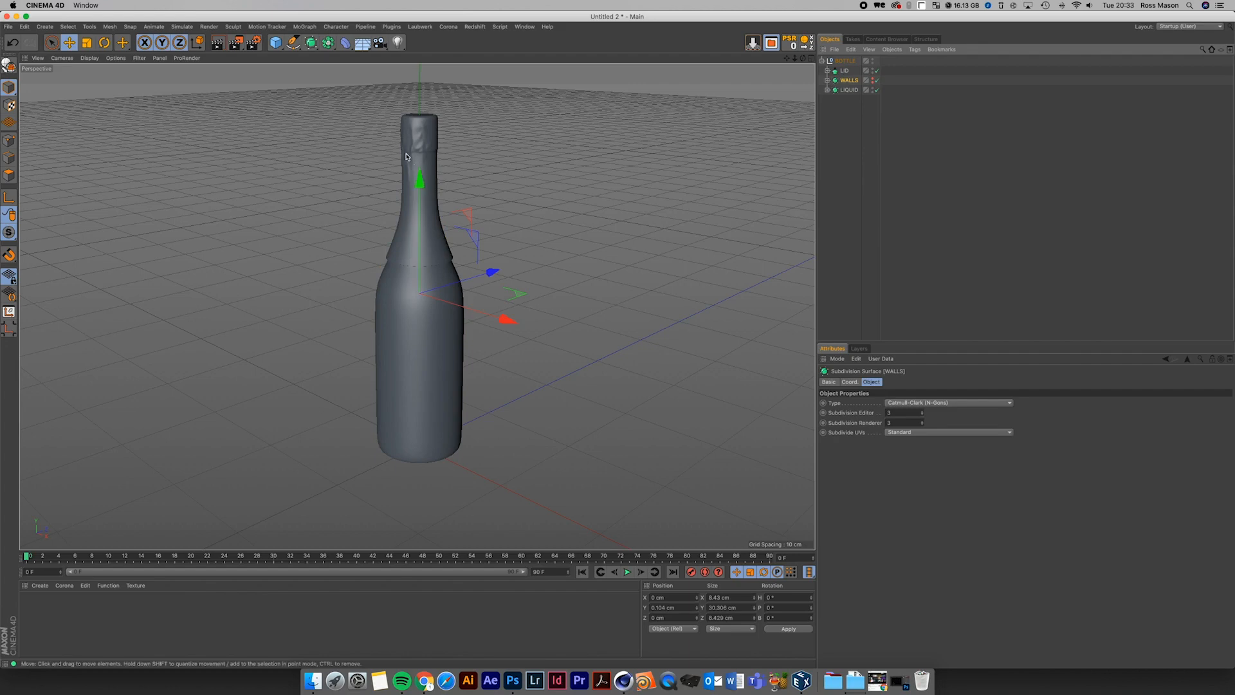
click(874, 71)
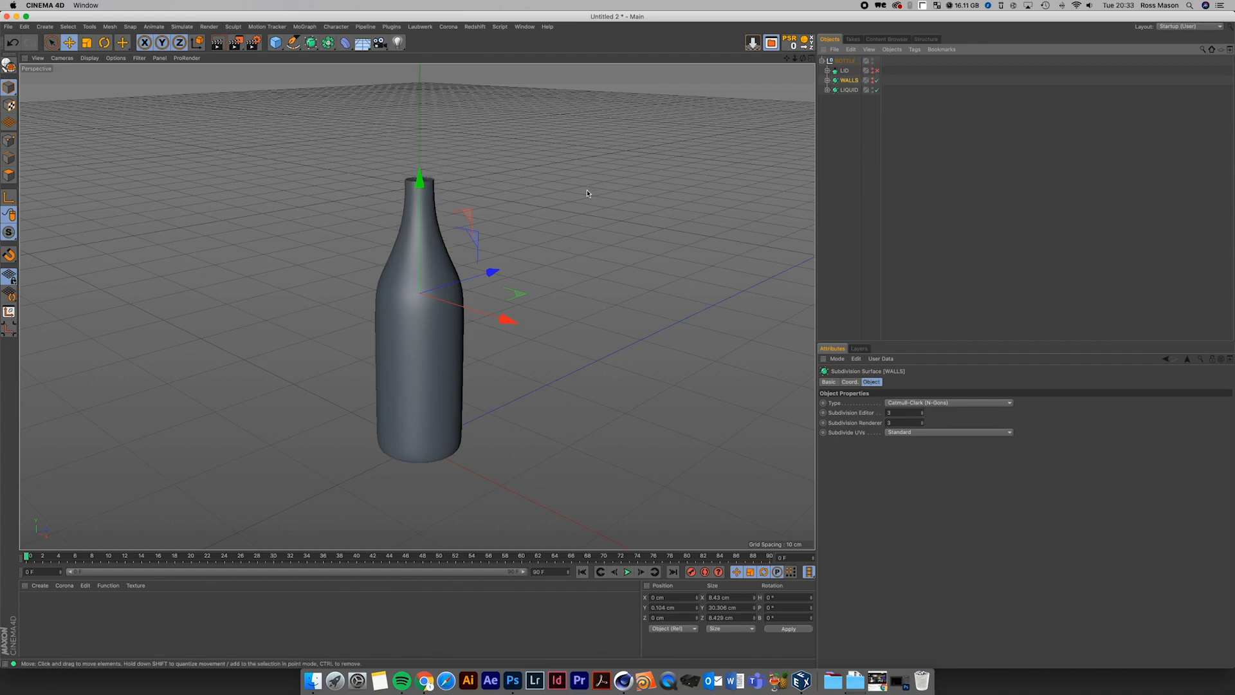
click(874, 71)
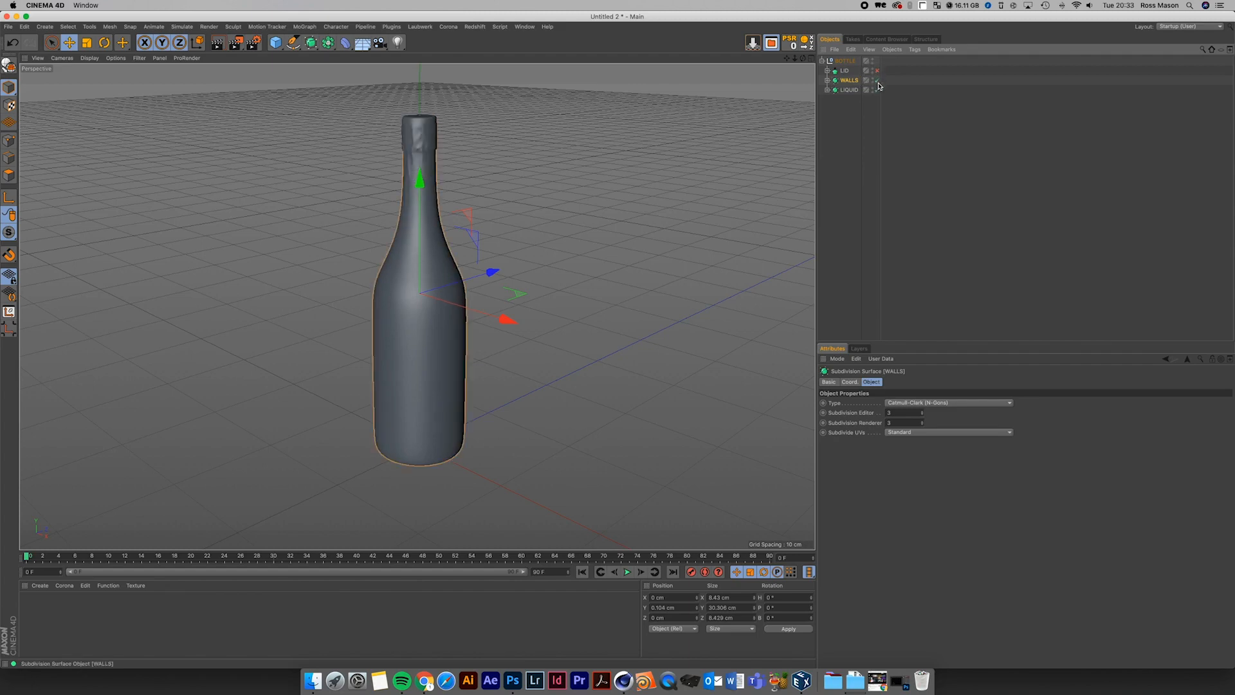
click(865, 146)
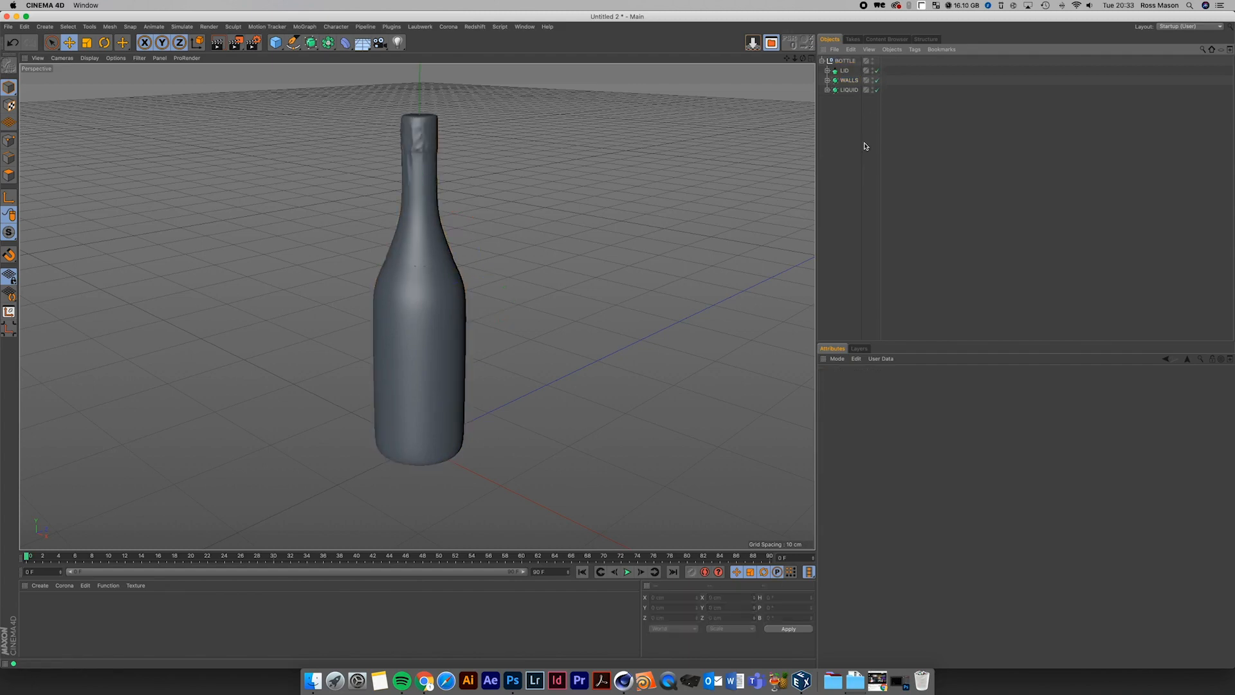
click(827, 80)
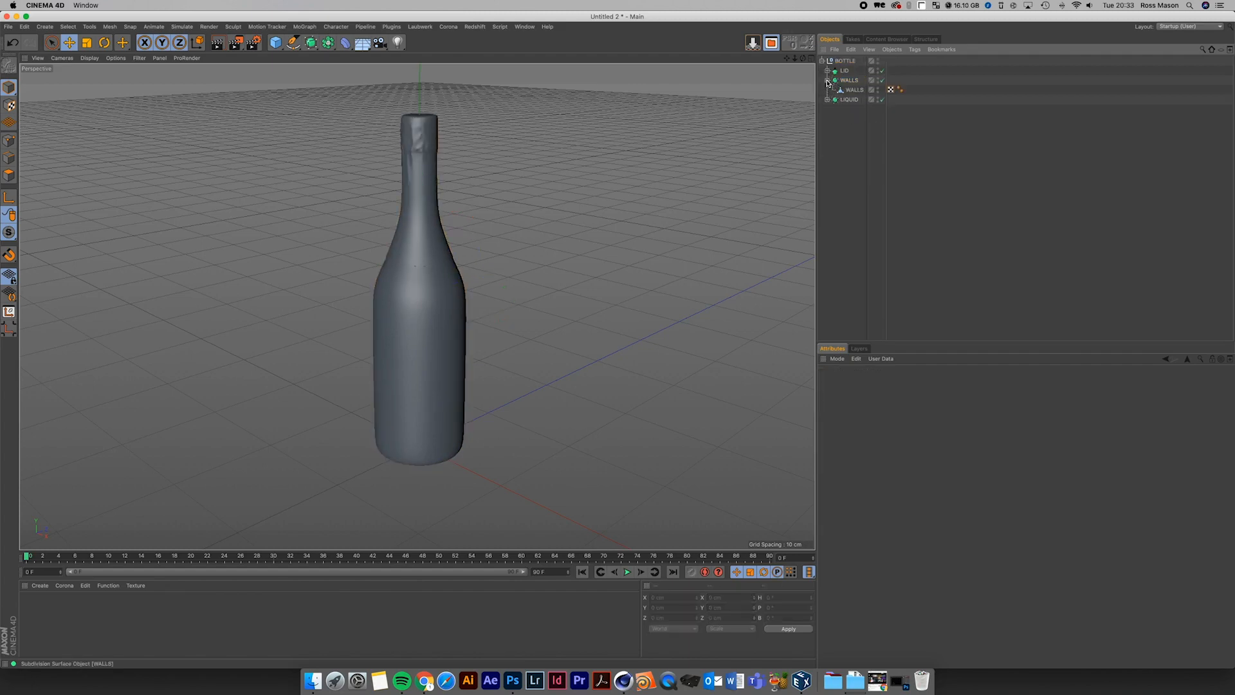
click(850, 90)
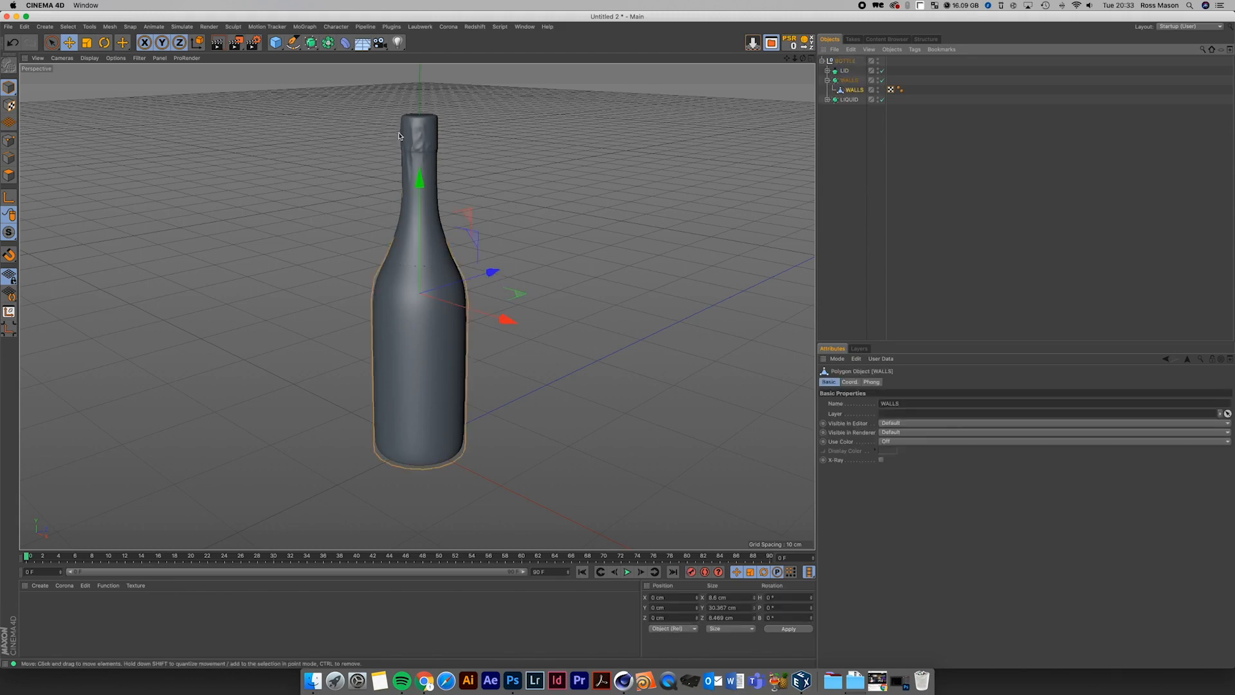
click(845, 100)
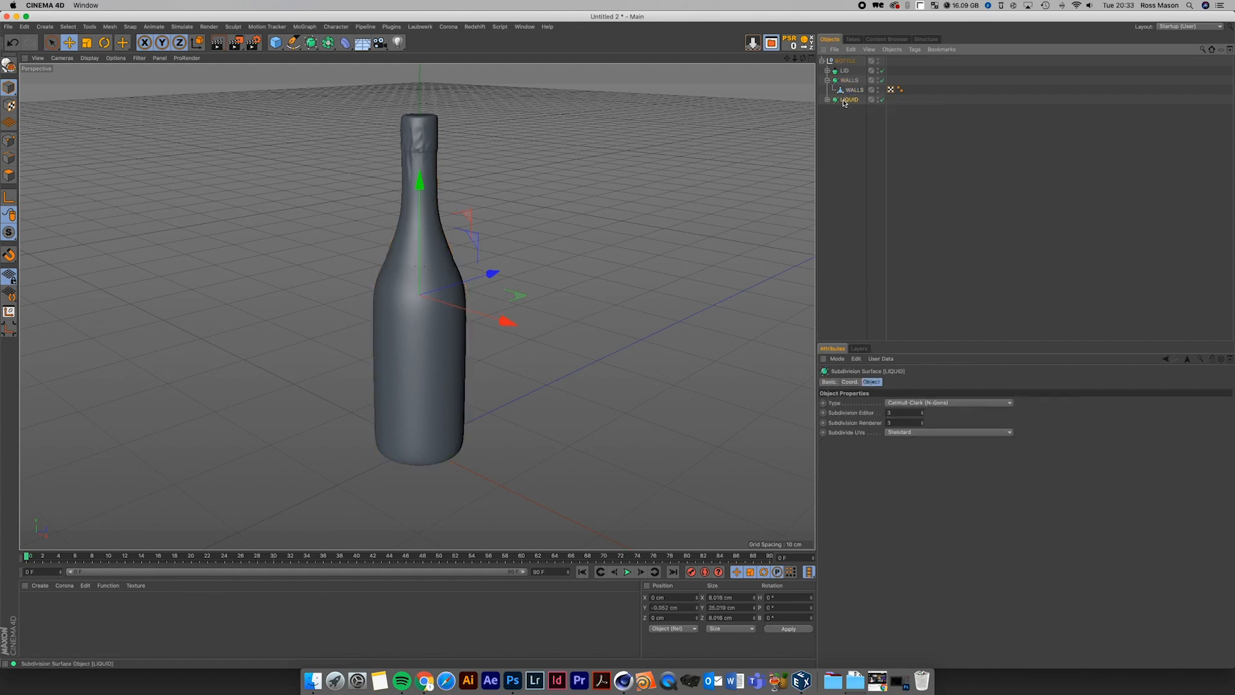
click(849, 90)
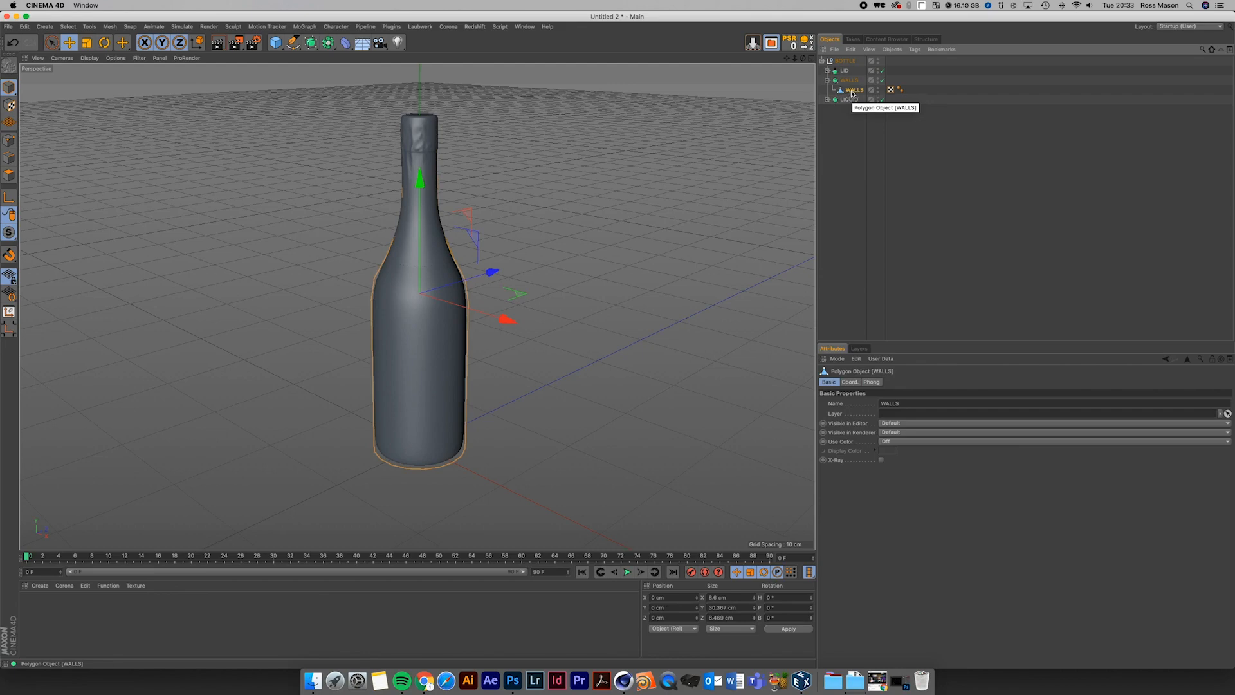
- Hide the LID and LIQUID objects in both editor and render, and collapse the WALLS hierarchy
click(877, 68)
click(878, 68)
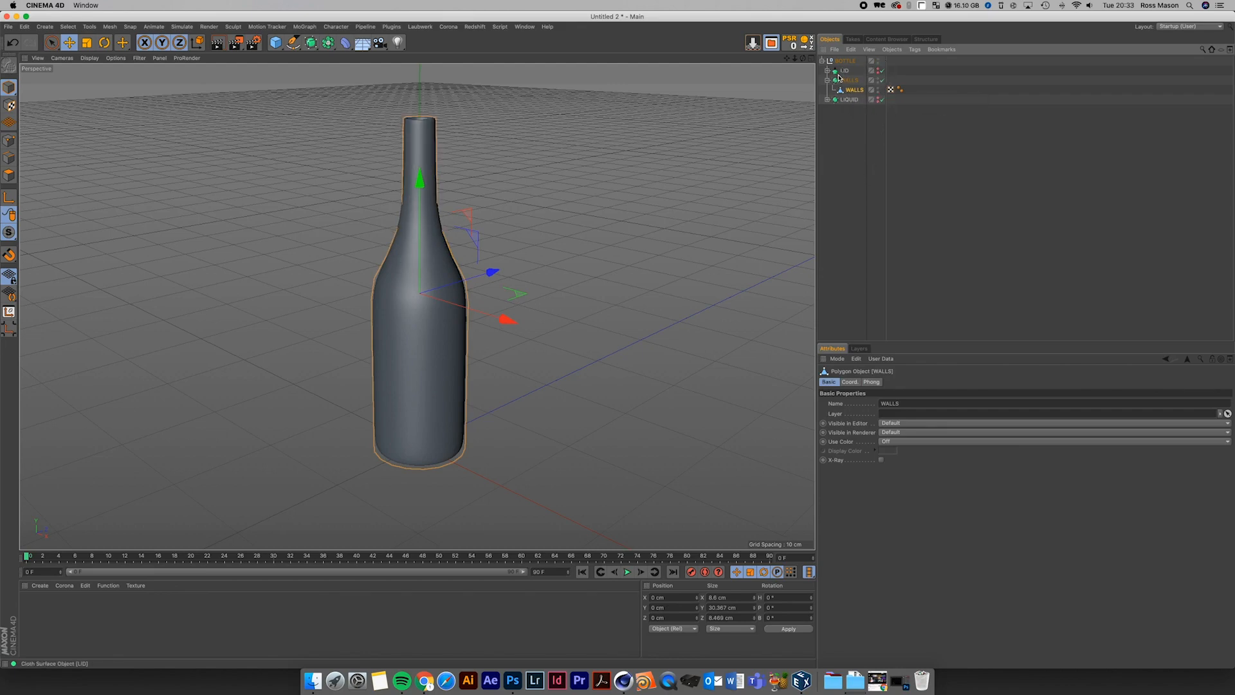
click(876, 176)
click(859, 91)
click(849, 80)
click(828, 81)
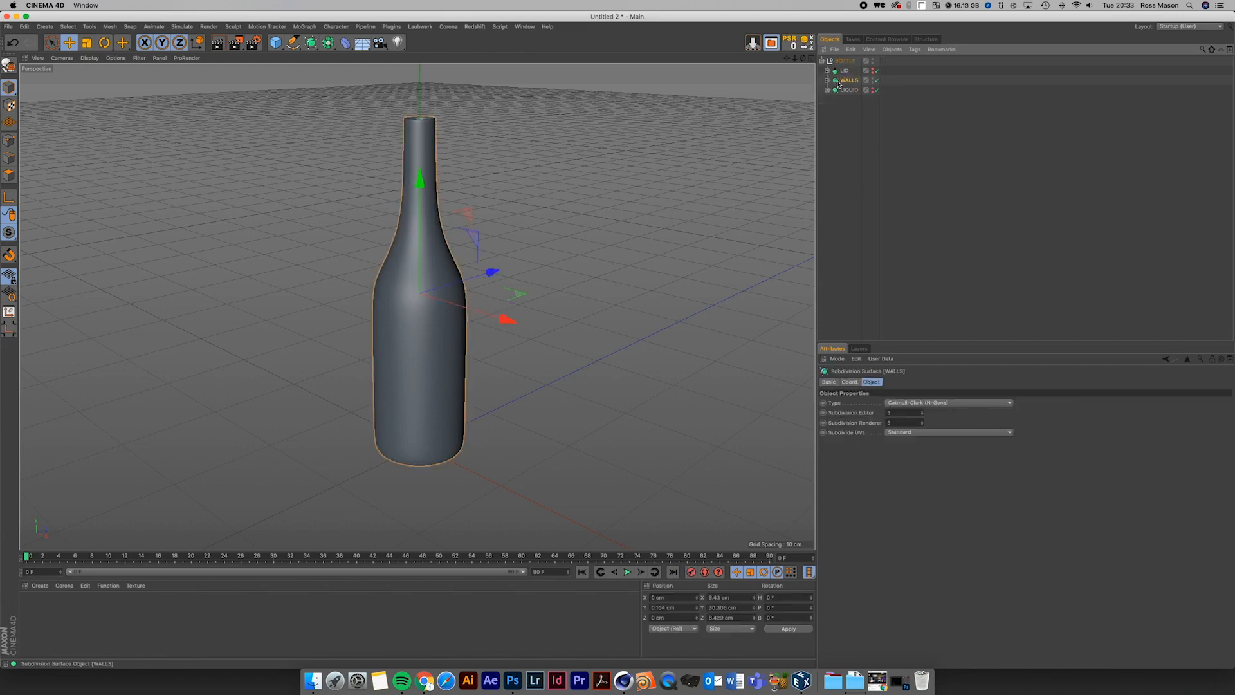
- Duplicate WALLS outside the BOTTLE group into a hidden null, and convert the original WALLS subdivision surface into an editable polygon object
ctrl+drag(843, 83, 849, 138)
key(alt+g)
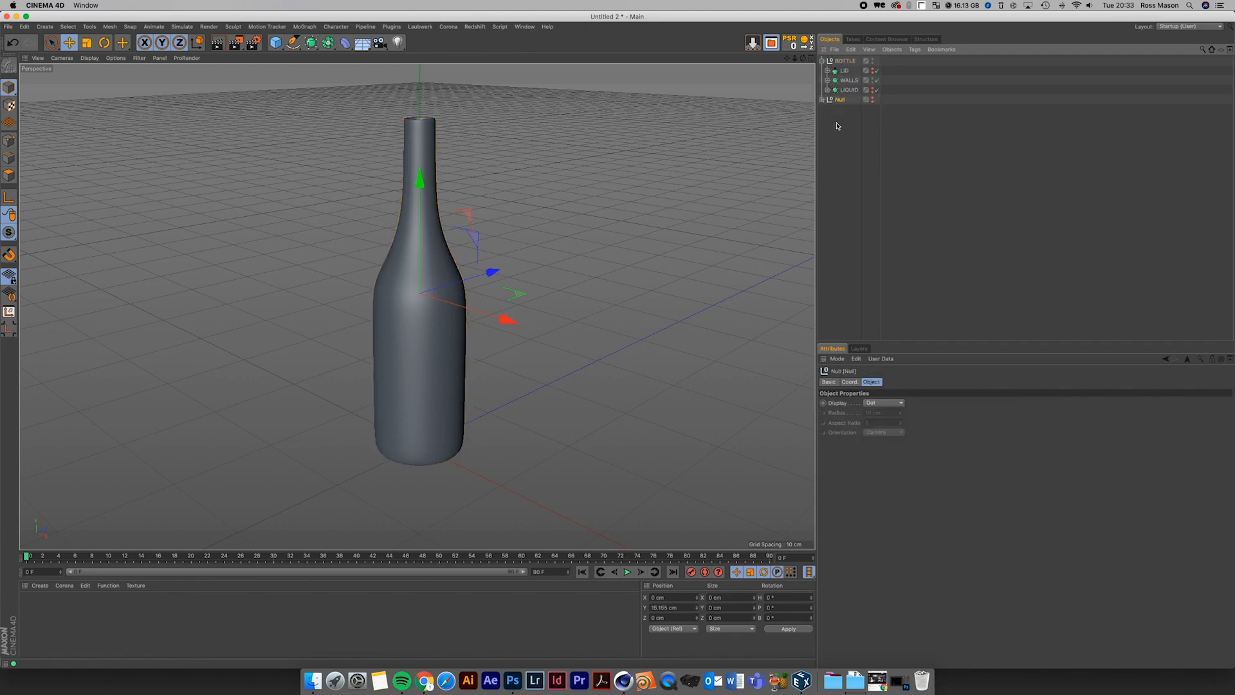
click(842, 80)
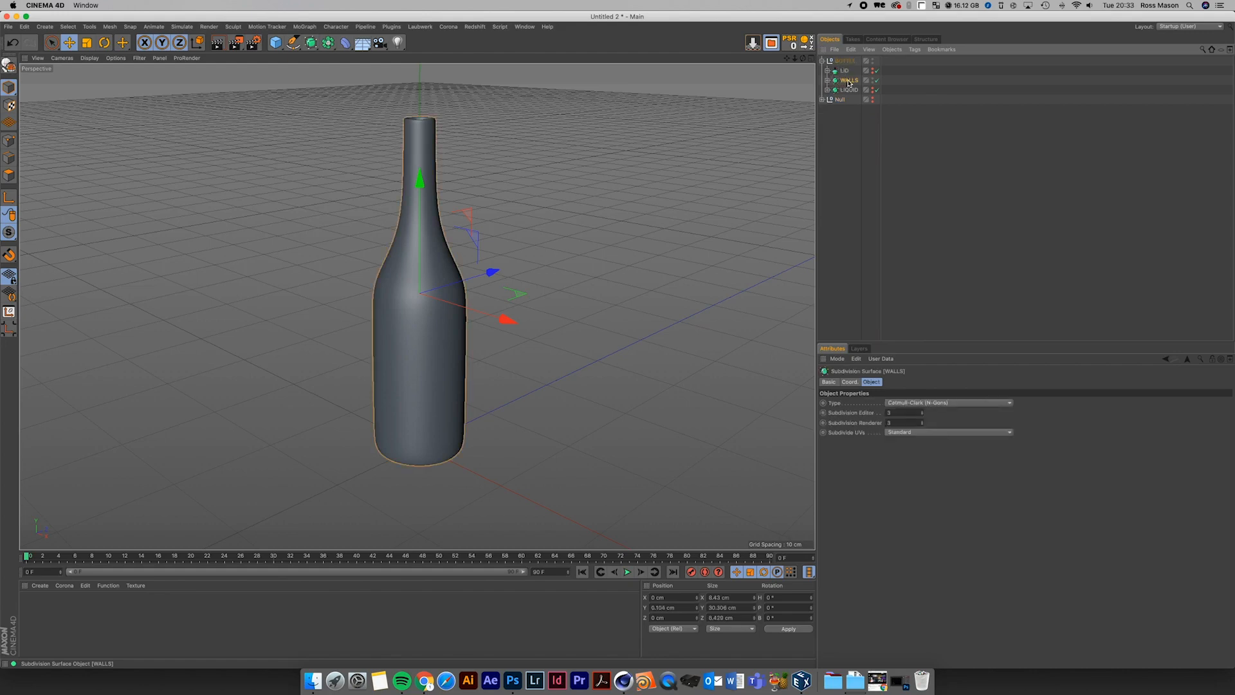
click(827, 79)
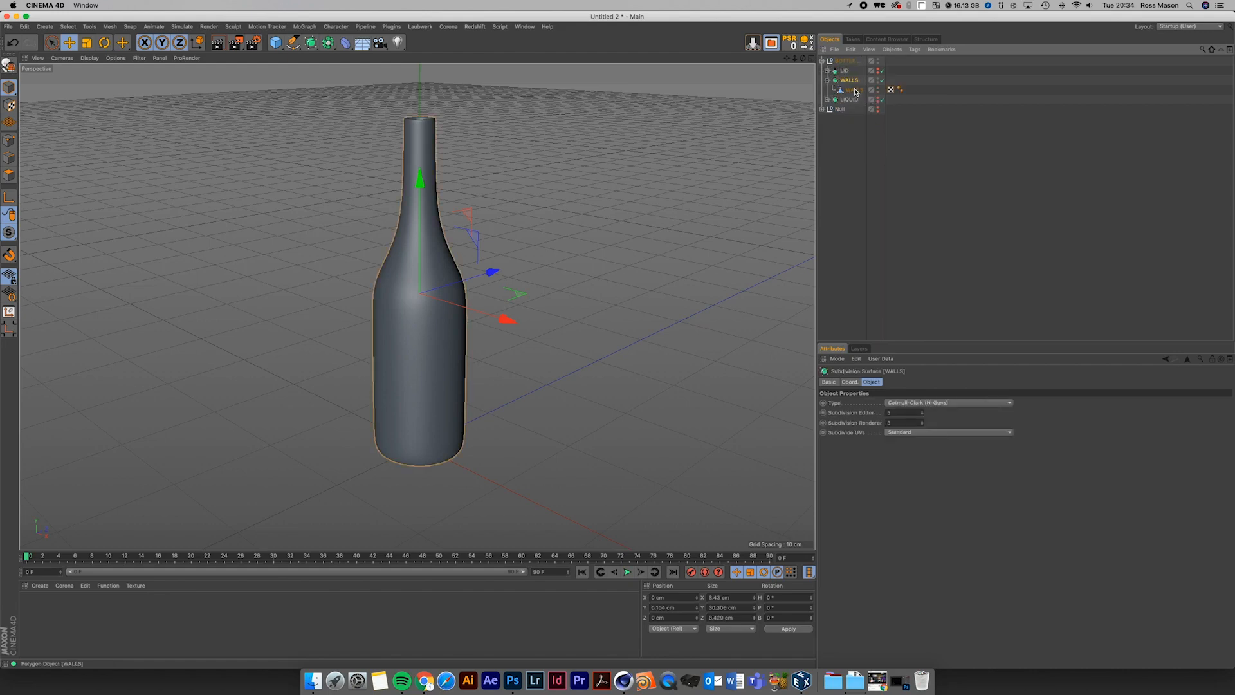
key(c)
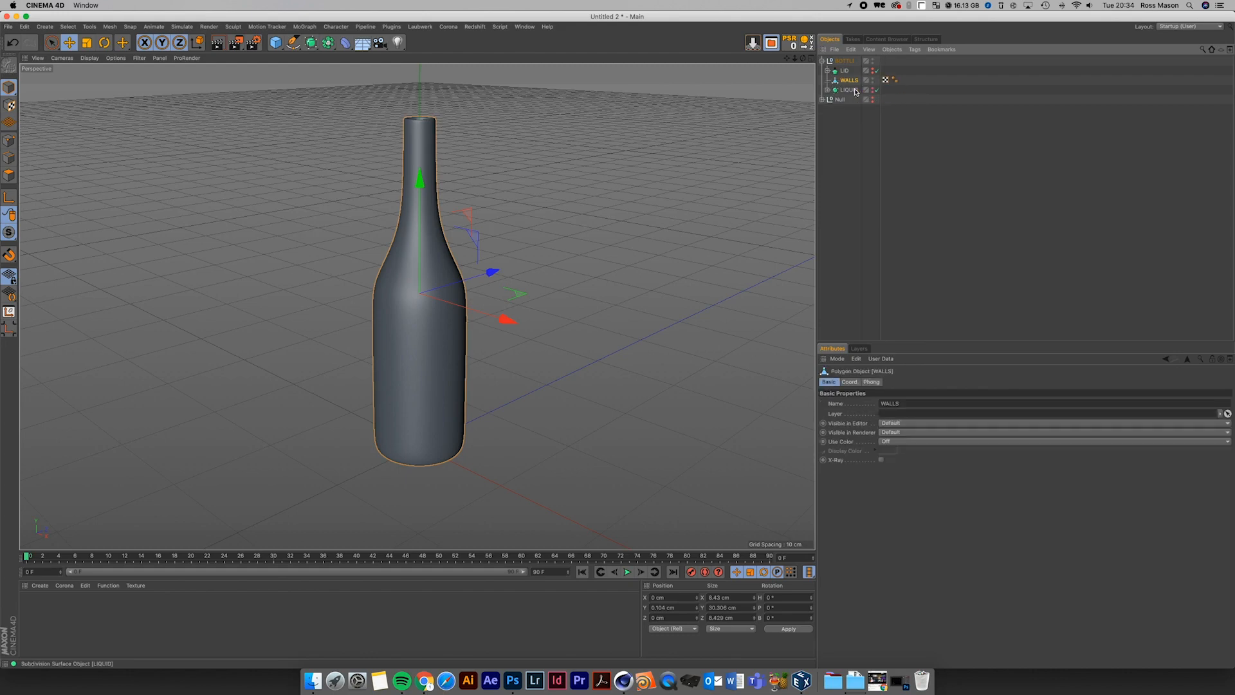
- Compare the converted WALLS mesh with the duplicate's low-poly mesh in polygon mode by toggling their visibility and selecting each
click(7, 173)
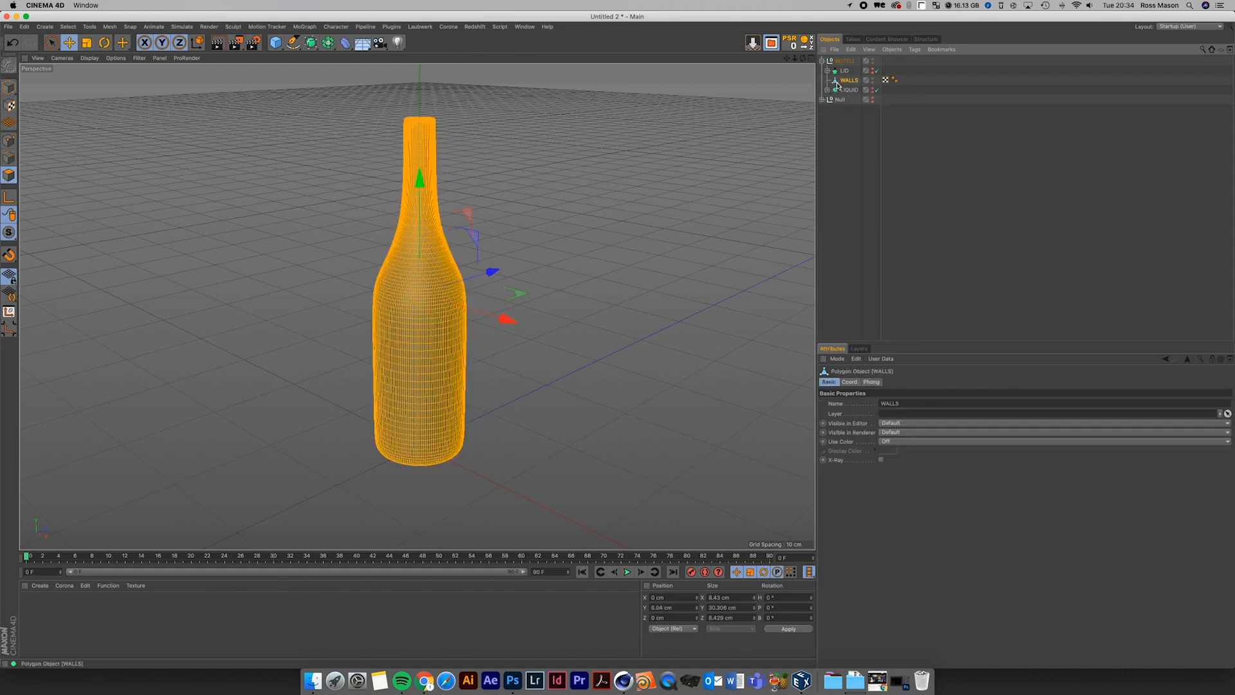
click(822, 100)
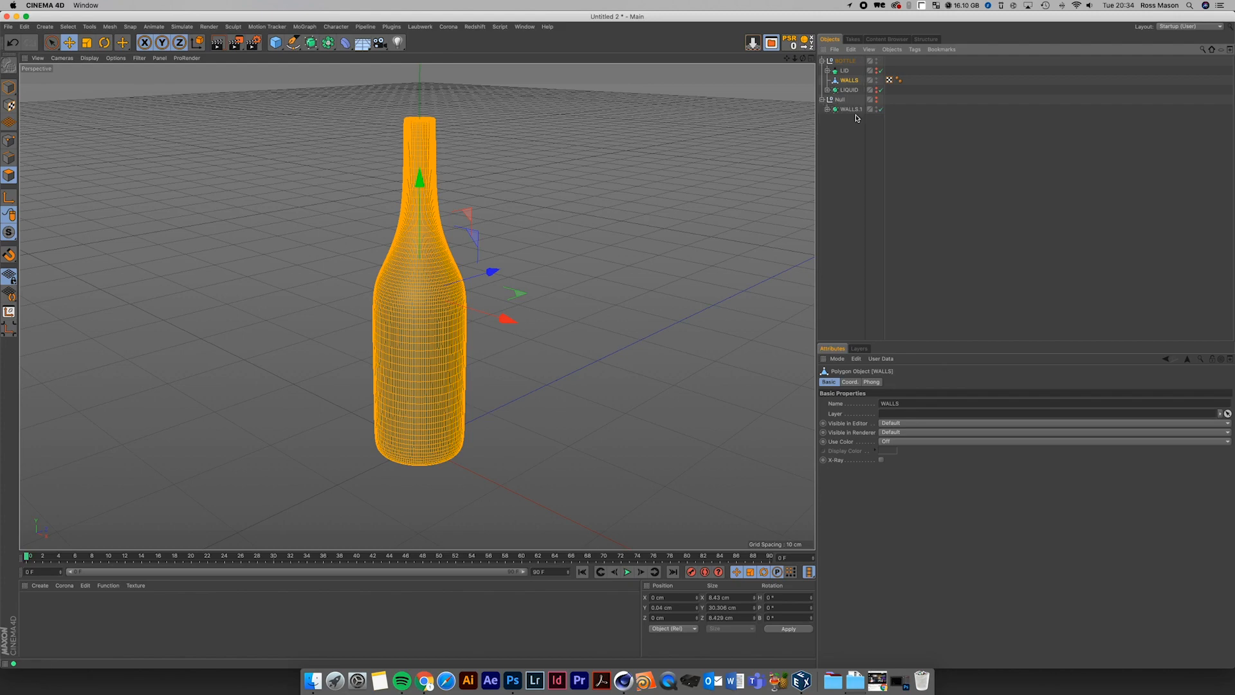
alt+double_click(874, 82)
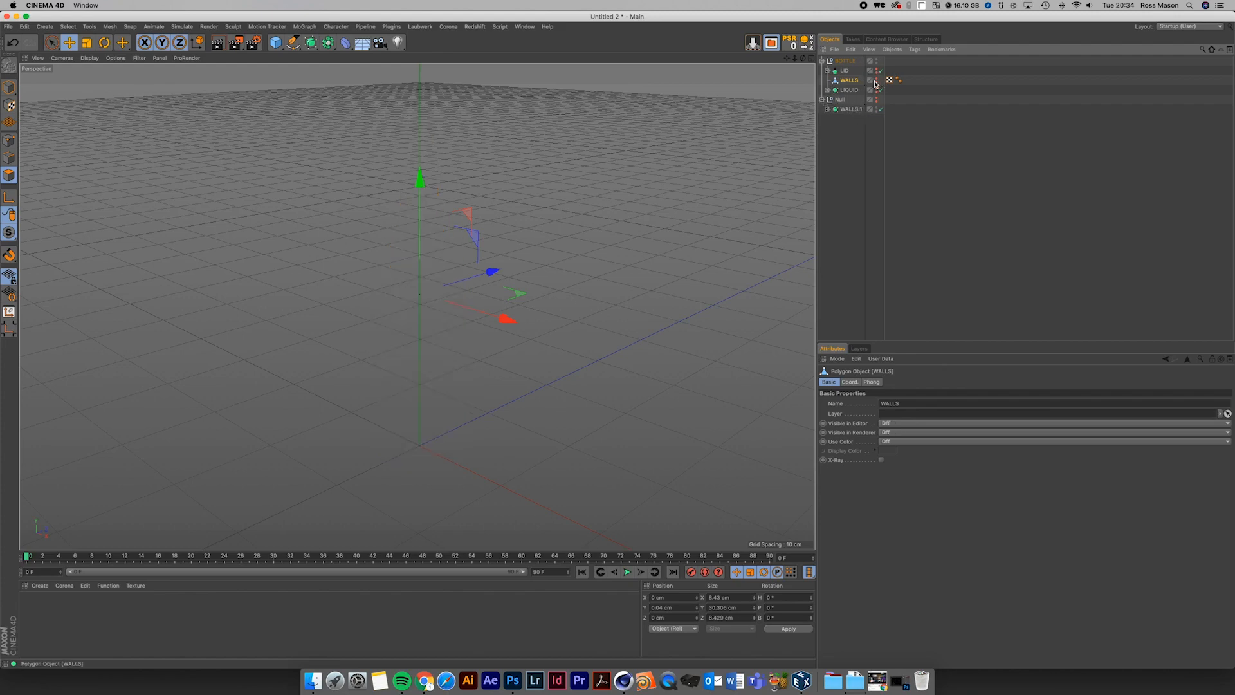
click(827, 109)
click(850, 119)
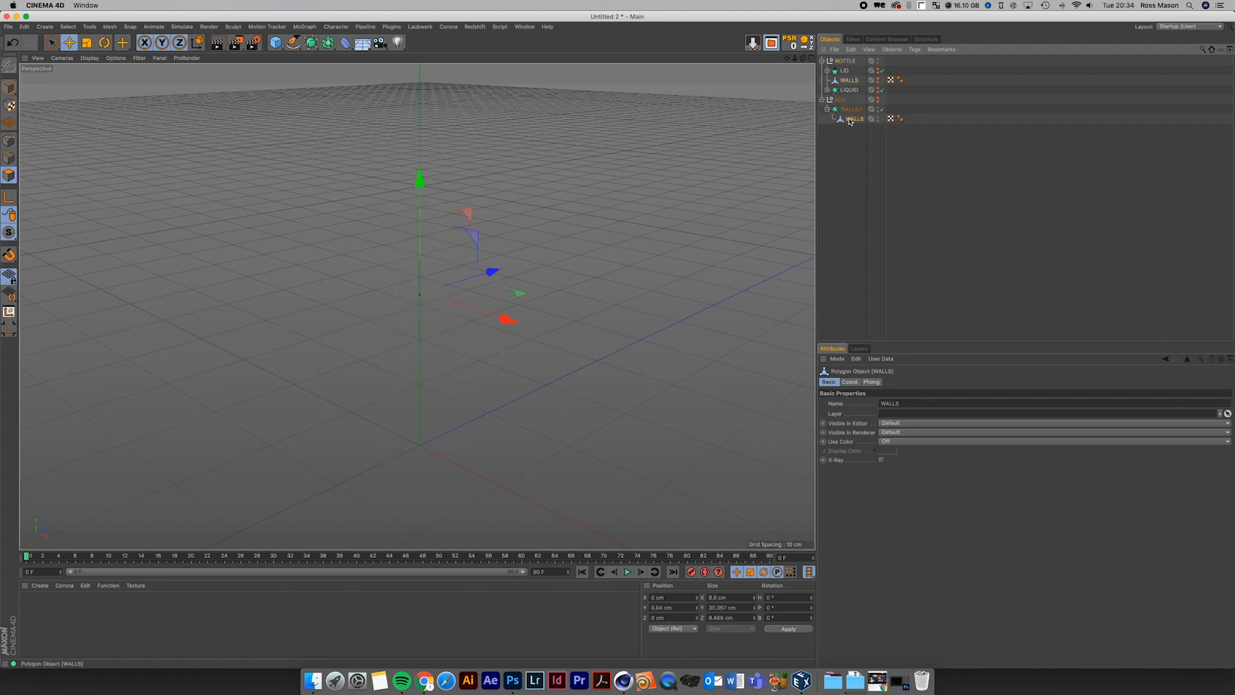
alt+click(877, 99)
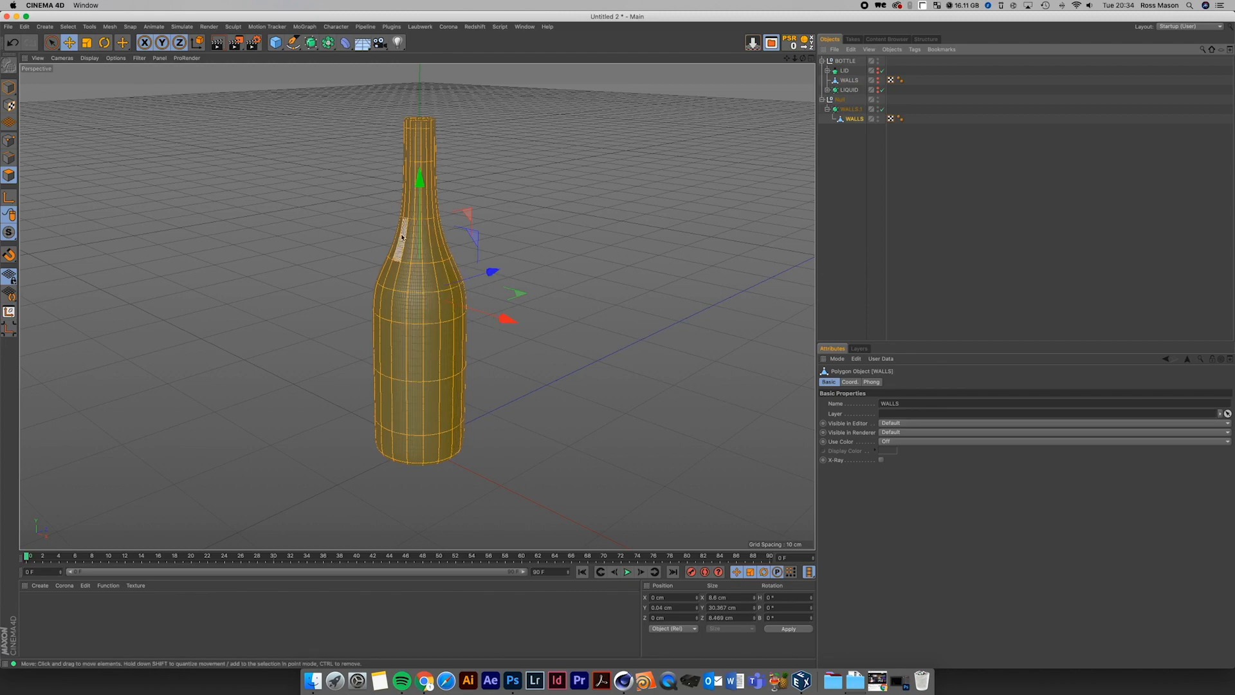
click(879, 110)
alt+click(877, 81)
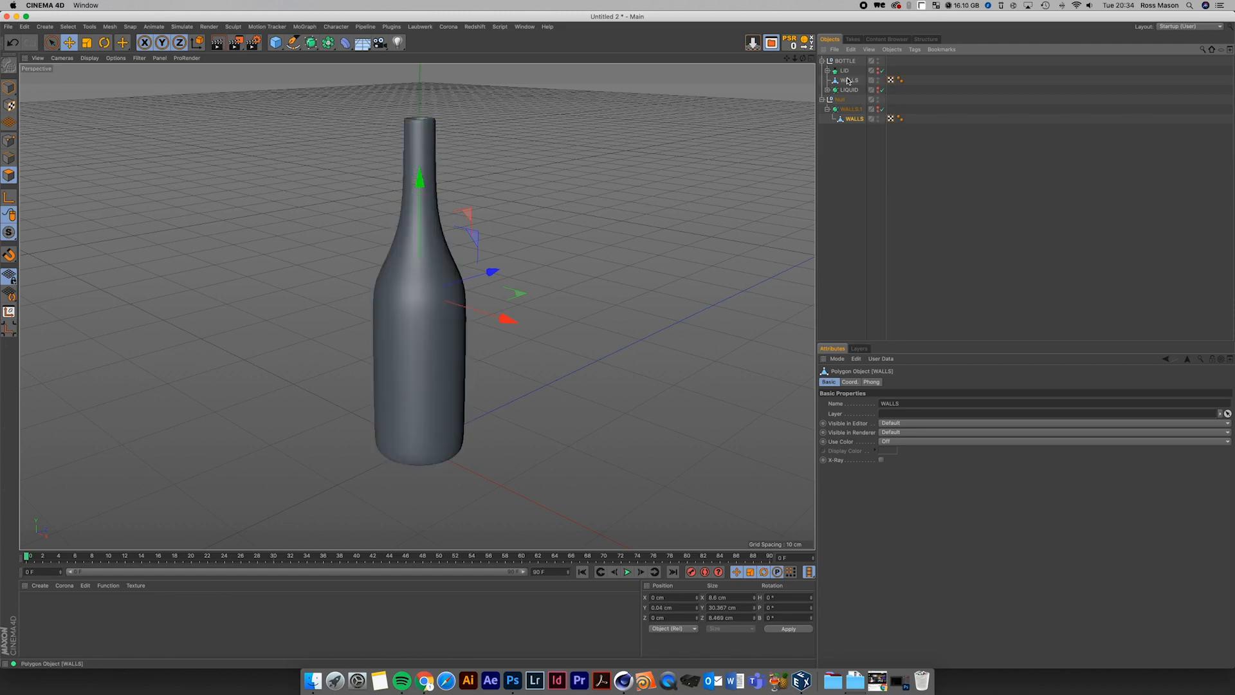
click(847, 79)
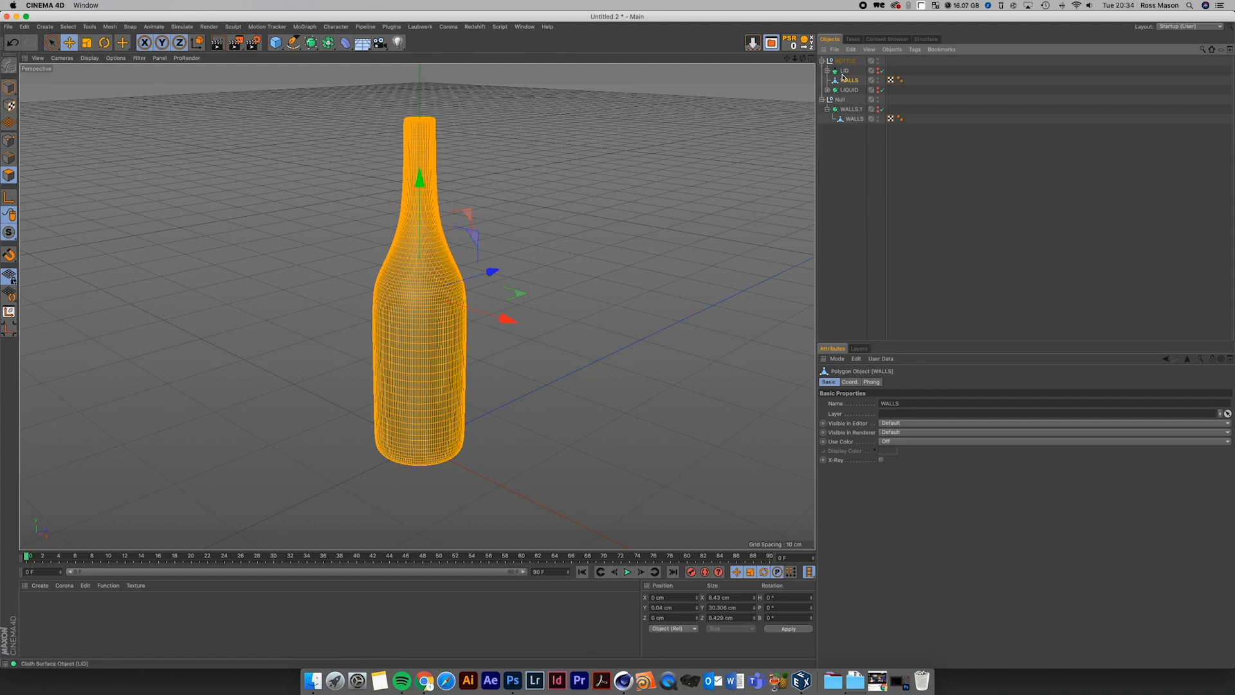
click(850, 108)
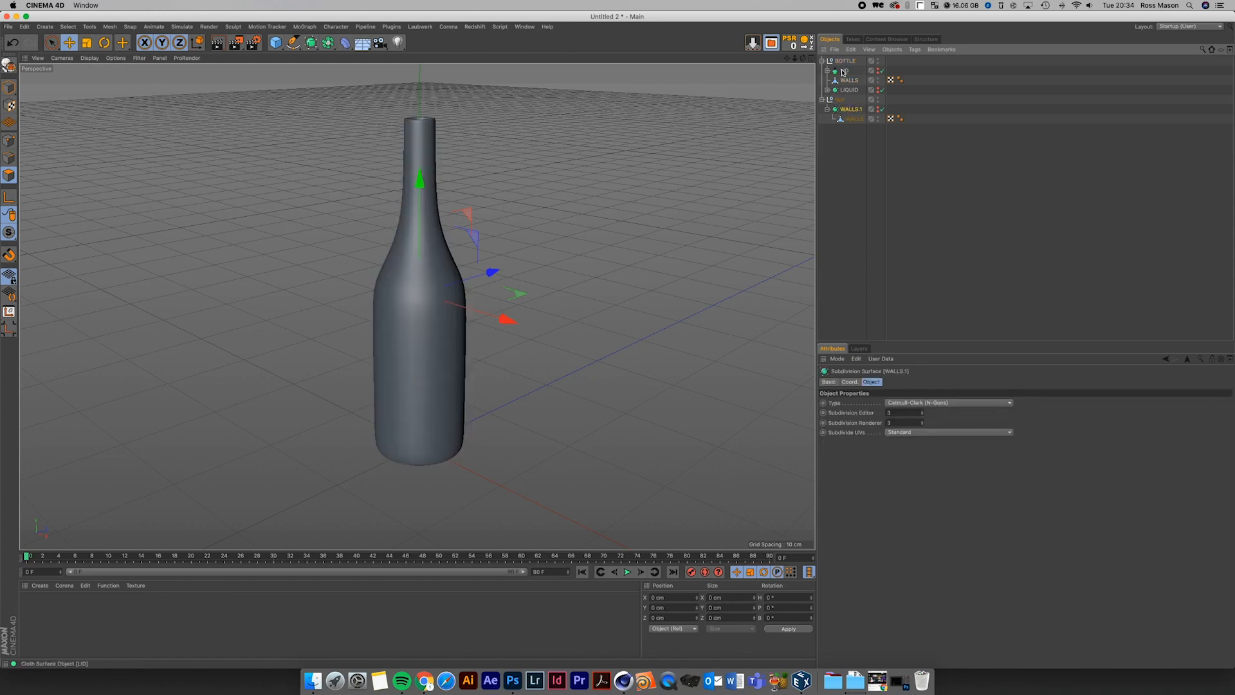
click(849, 80)
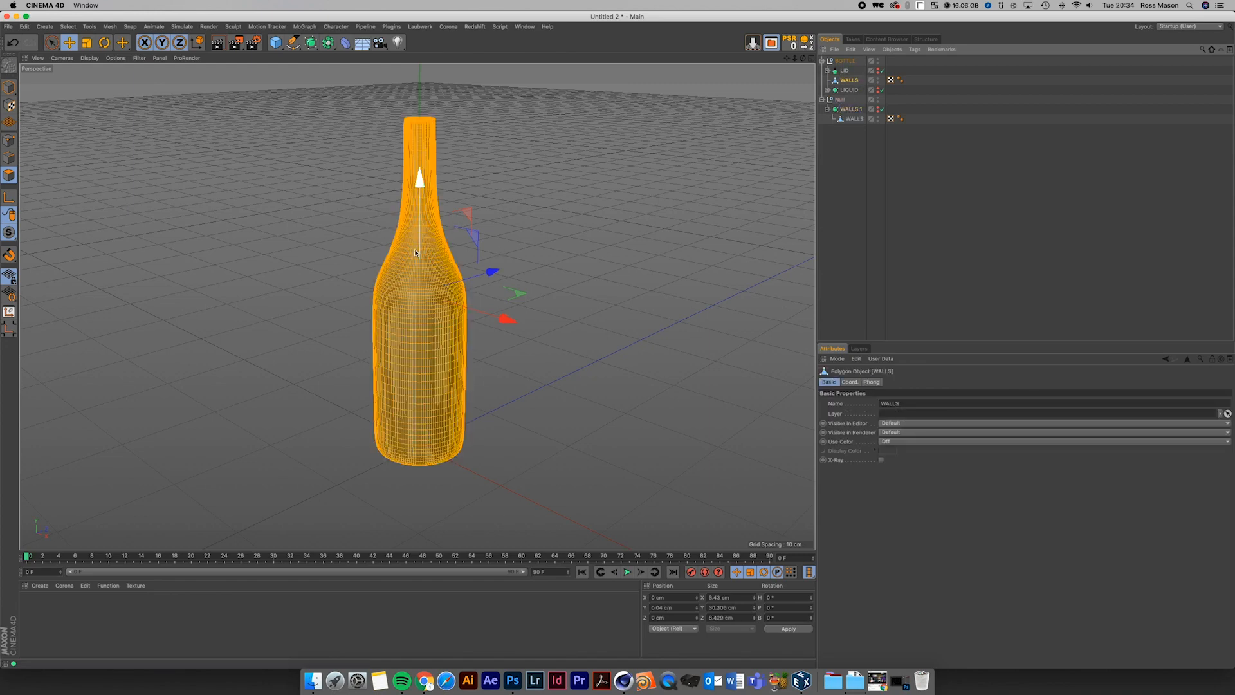
- Switch to the BP - UV Edit layout and delete the UVW tag from the converted WALLS object in BOTTLE
click(1180, 27)
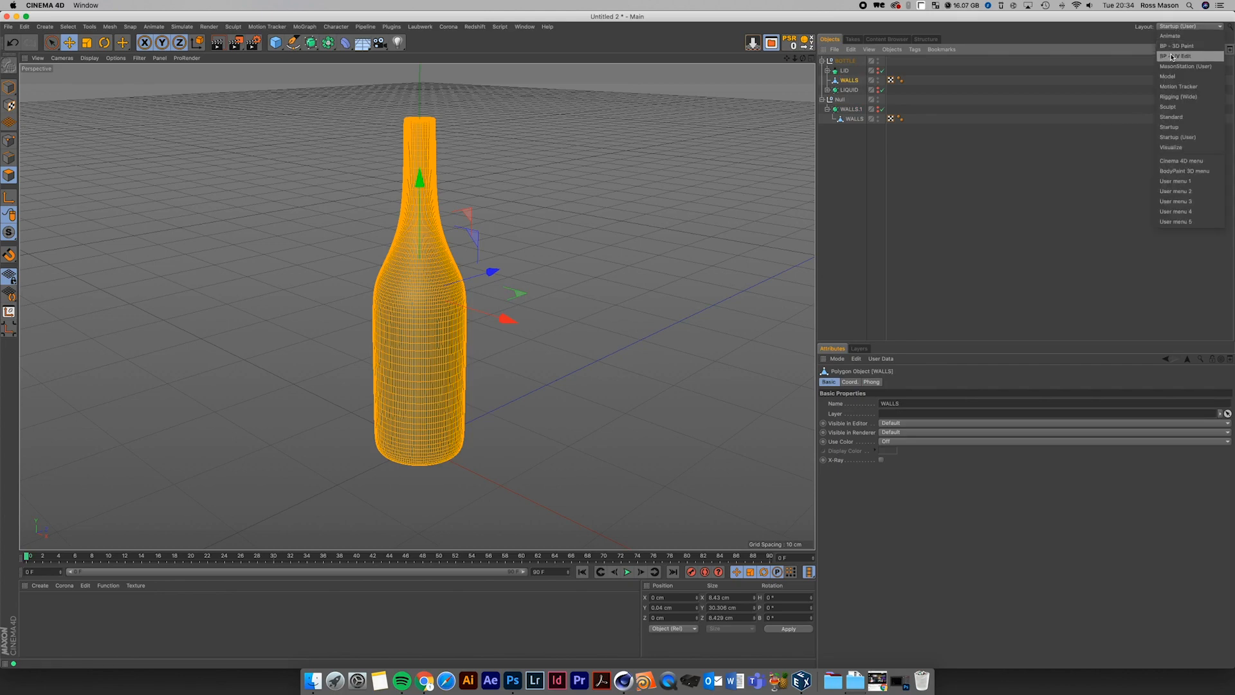
click(1171, 57)
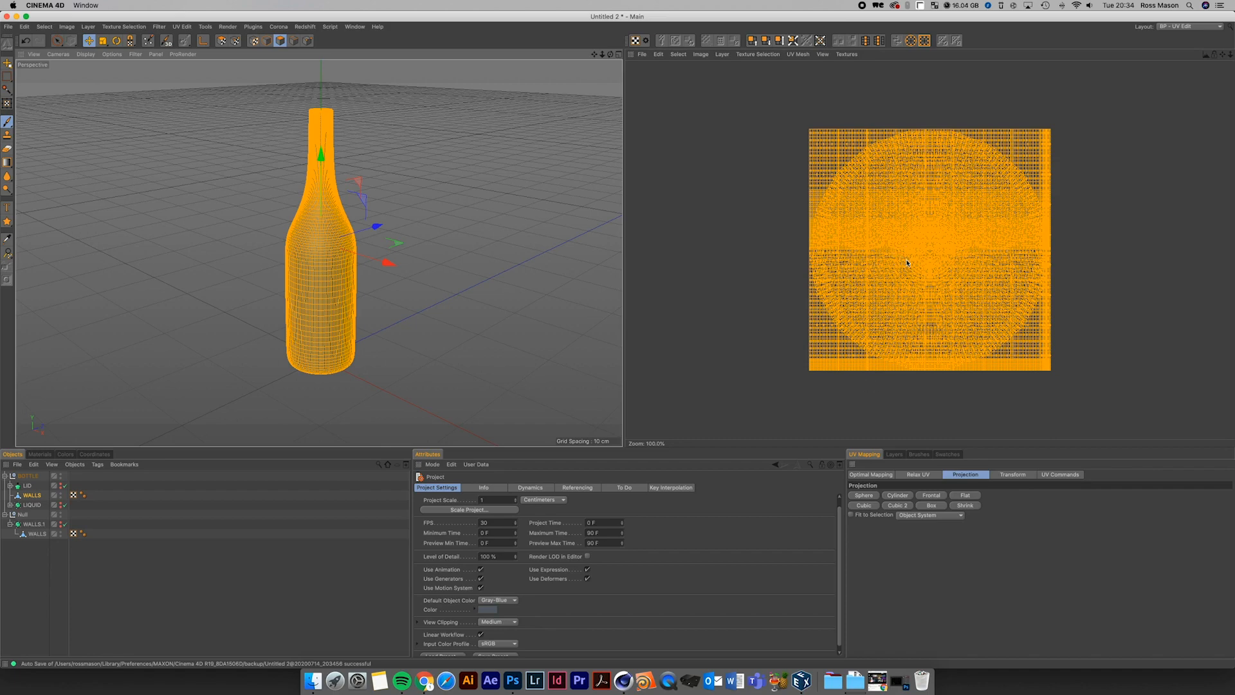
click(74, 496)
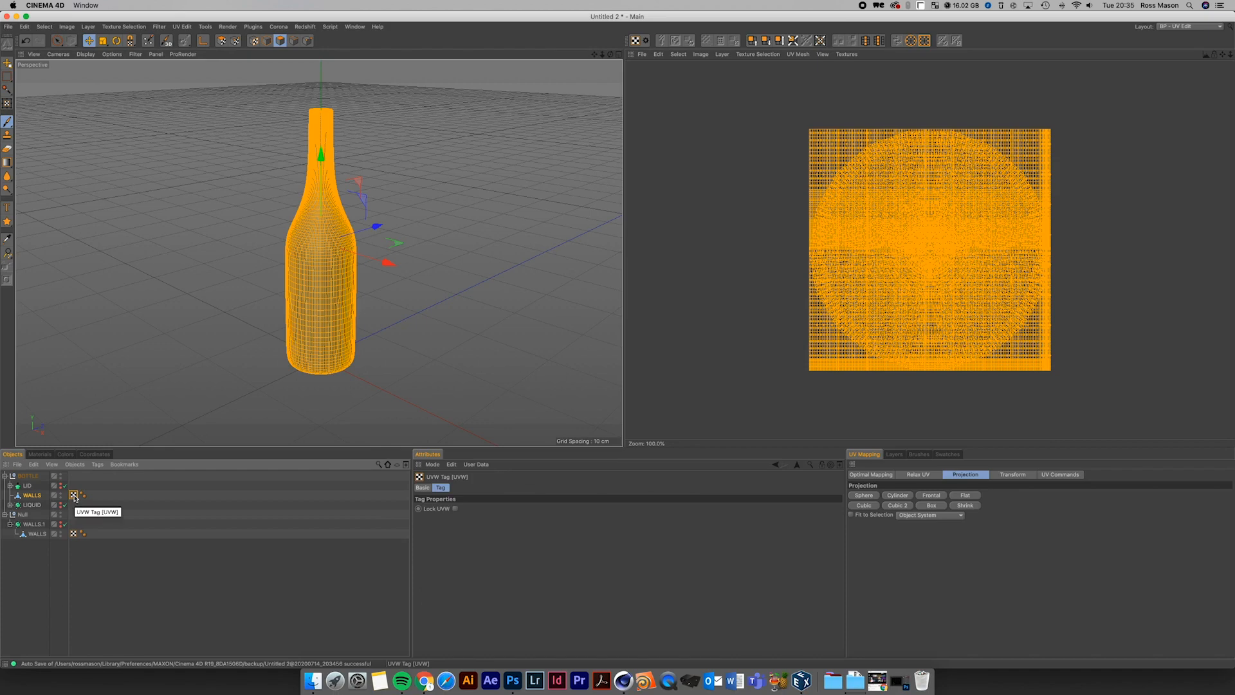
key(Delete)
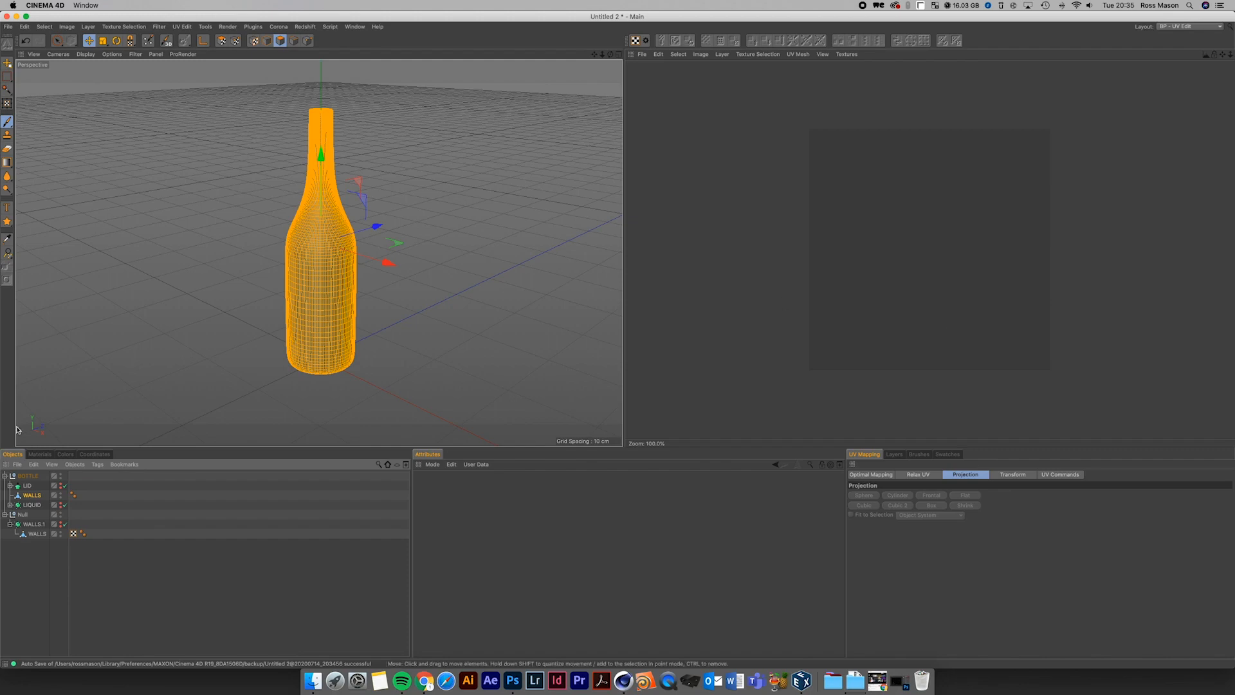
- Start the BodyPaint 3D Setup Wizard with only the WALLS object under BOTTLE included, and proceed to the UV setup
click(148, 44)
drag(143, 19, 515, 190)
click(582, 228)
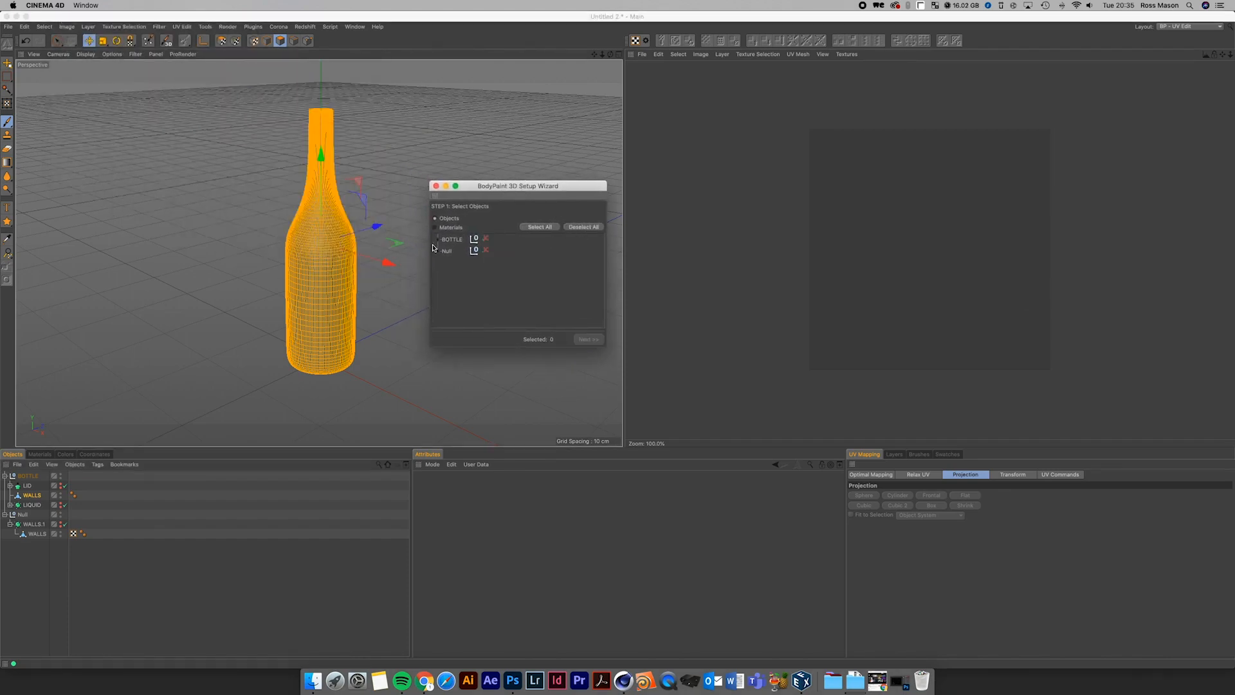
click(440, 239)
click(458, 263)
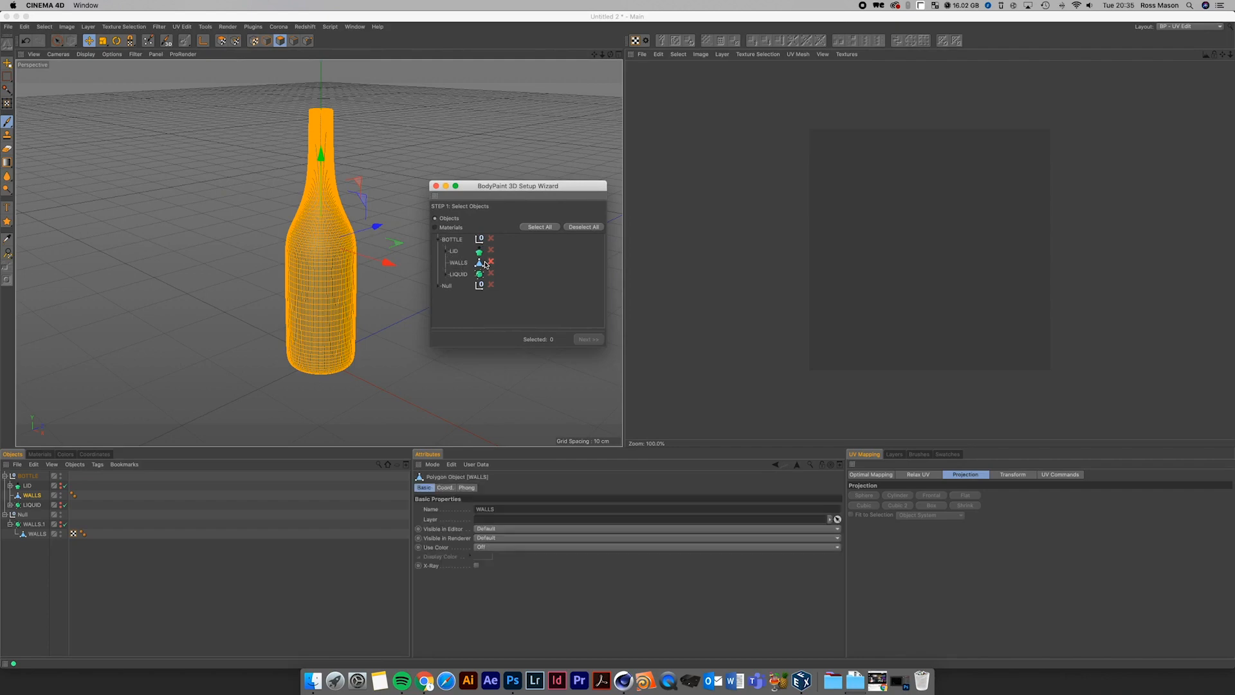
click(490, 262)
click(592, 340)
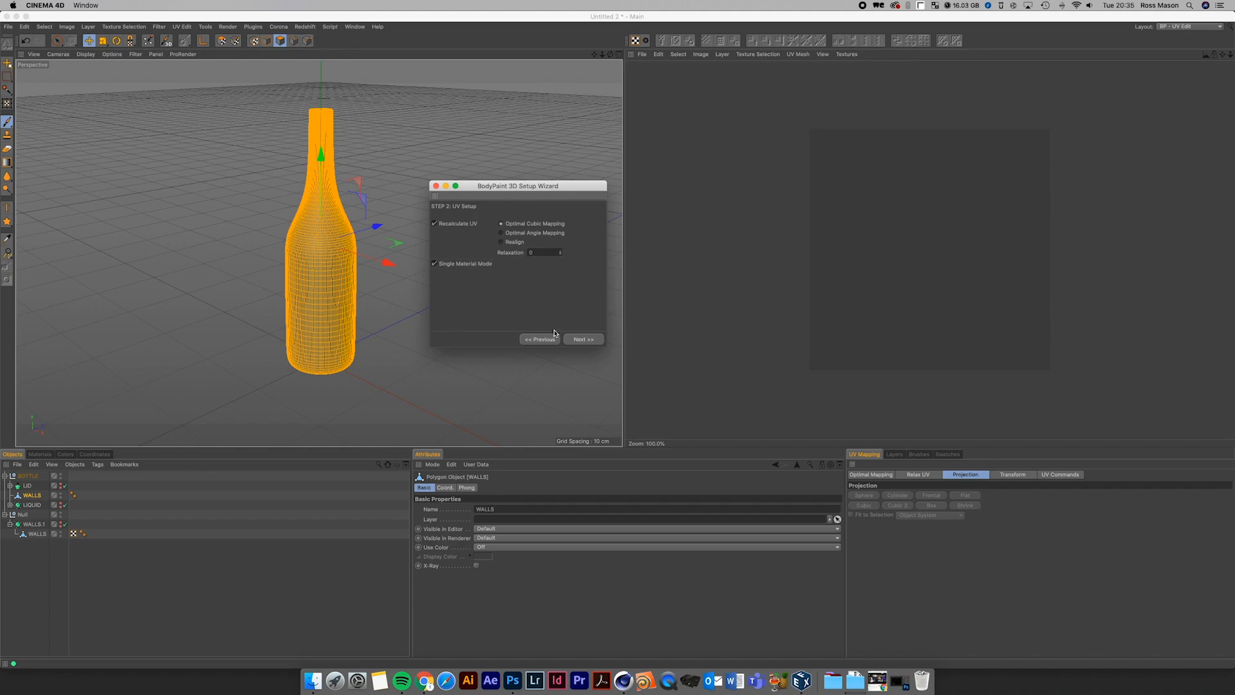
- Keep Recalculate UV with Optimal Cubic Mapping, and set the maximum texture size to 4000 in the material options
click(582, 341)
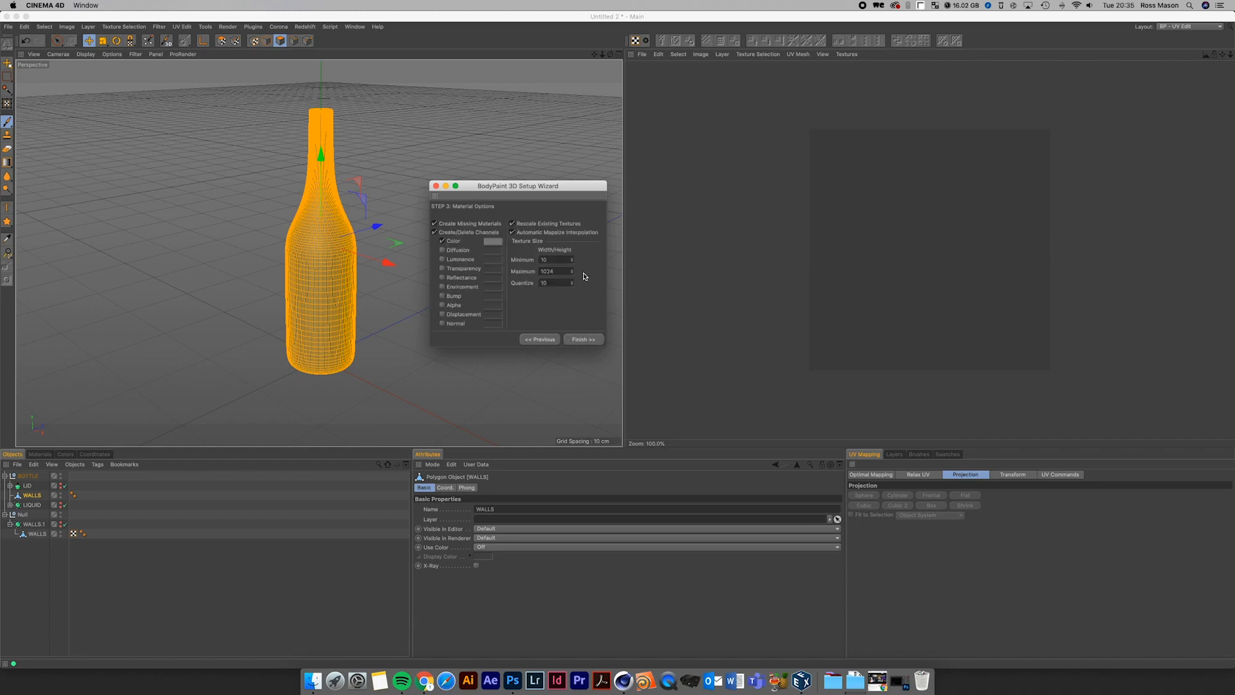
drag(561, 270, 539, 268)
text(8)
key(BackSpace)
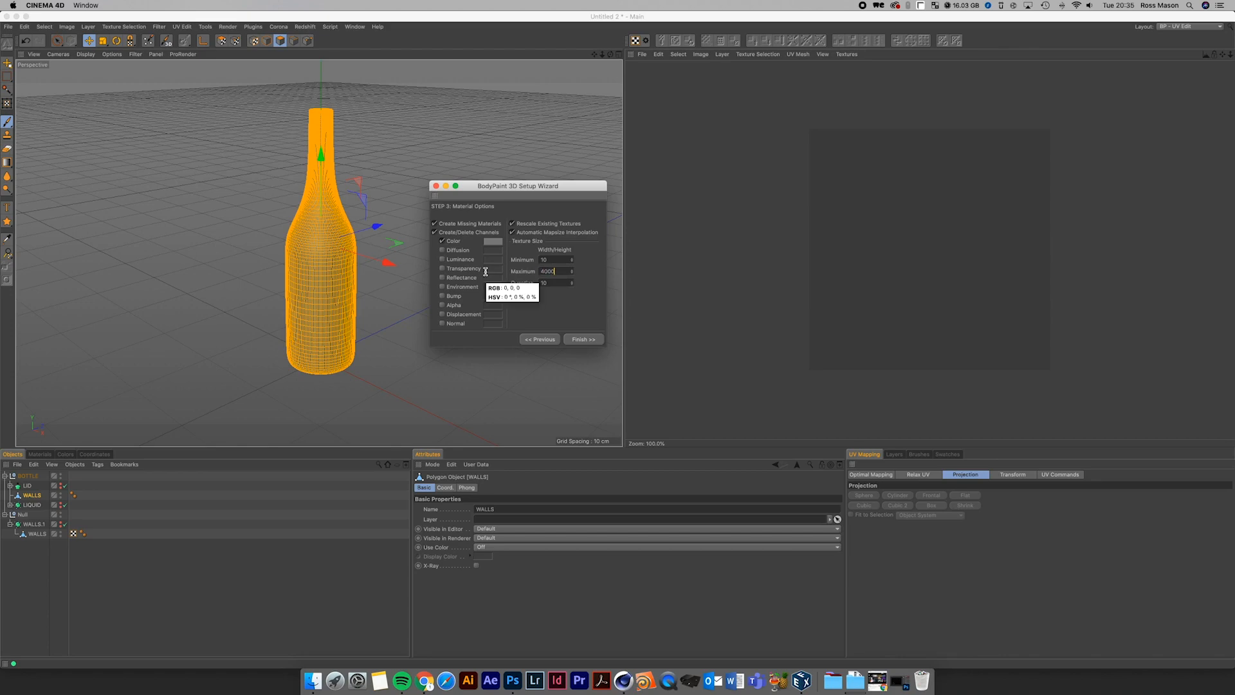
- Finish the BodyPaint 3D Setup Wizard with the 4000 maximum texture size kept, and close its log
drag(556, 271, 542, 272)
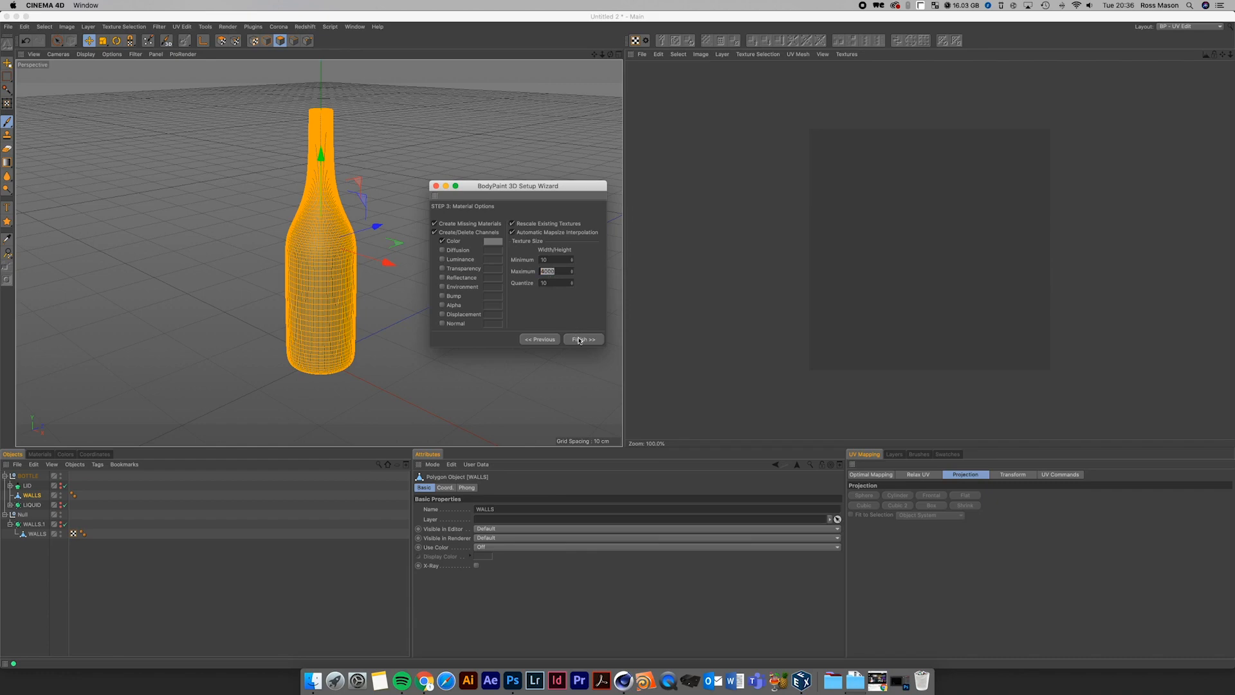
click(558, 272)
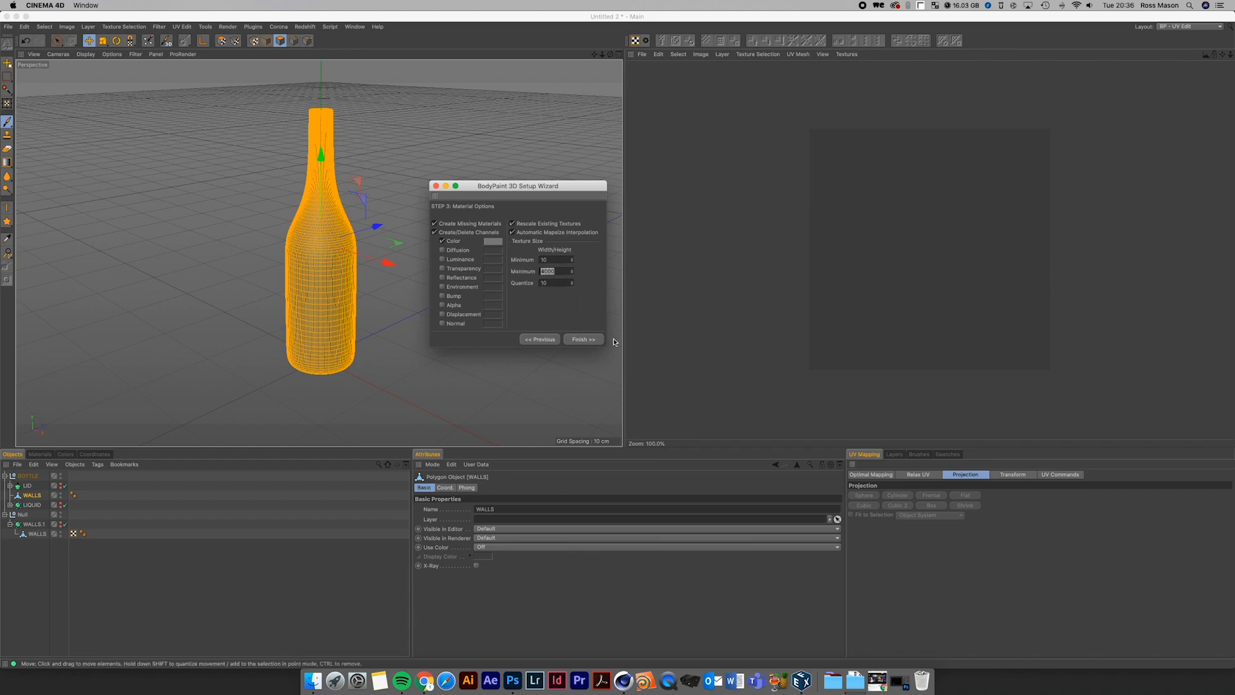
click(583, 338)
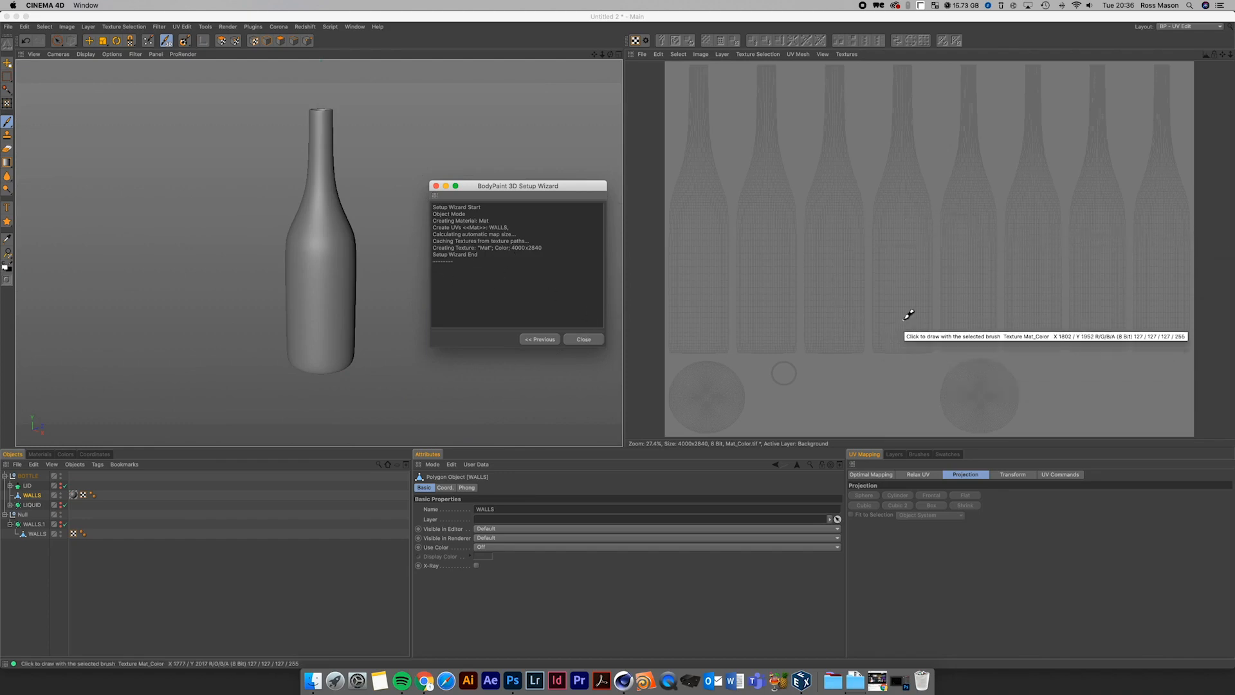
click(582, 339)
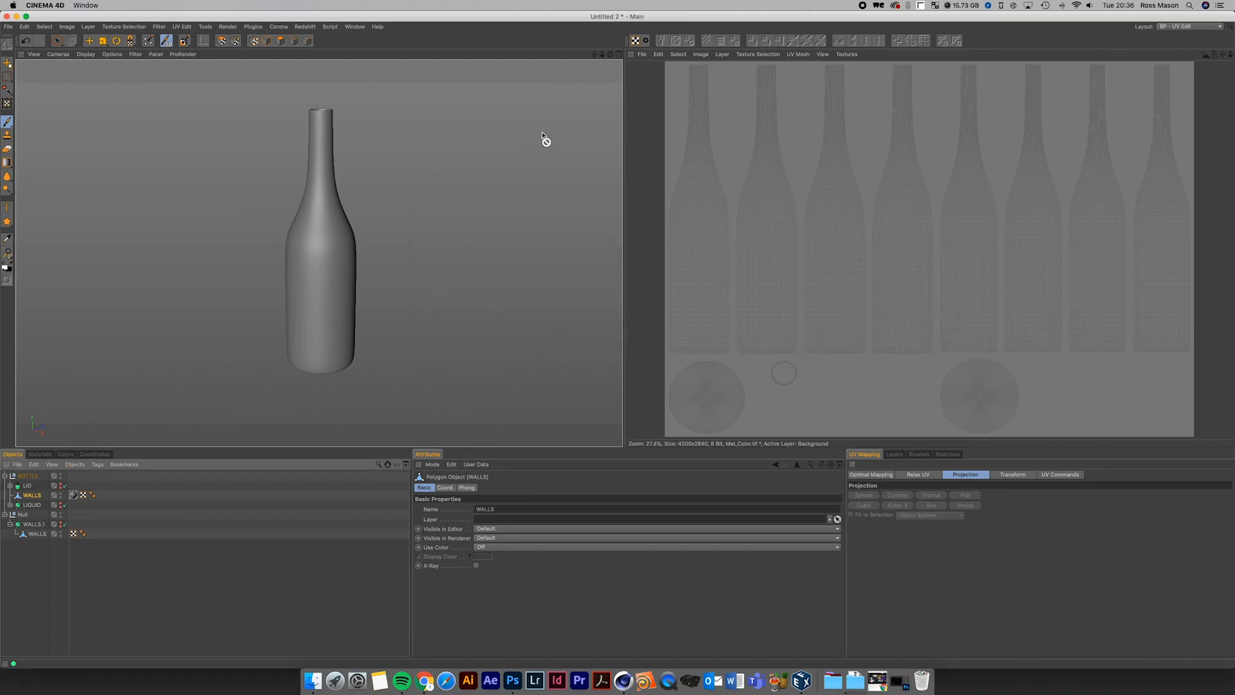
- Enter UV polygon mode and live-select patches on the second and third UV islands to locate them on the bottle
drag(610, 55, 610, 40)
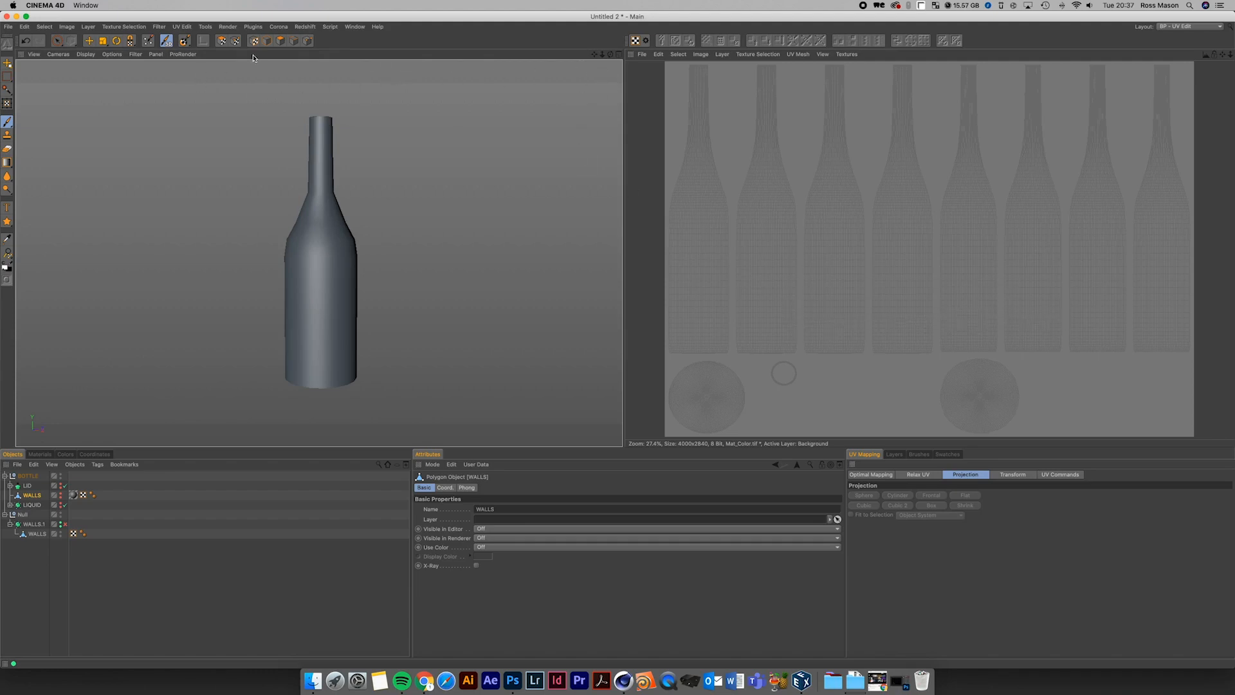
click(222, 41)
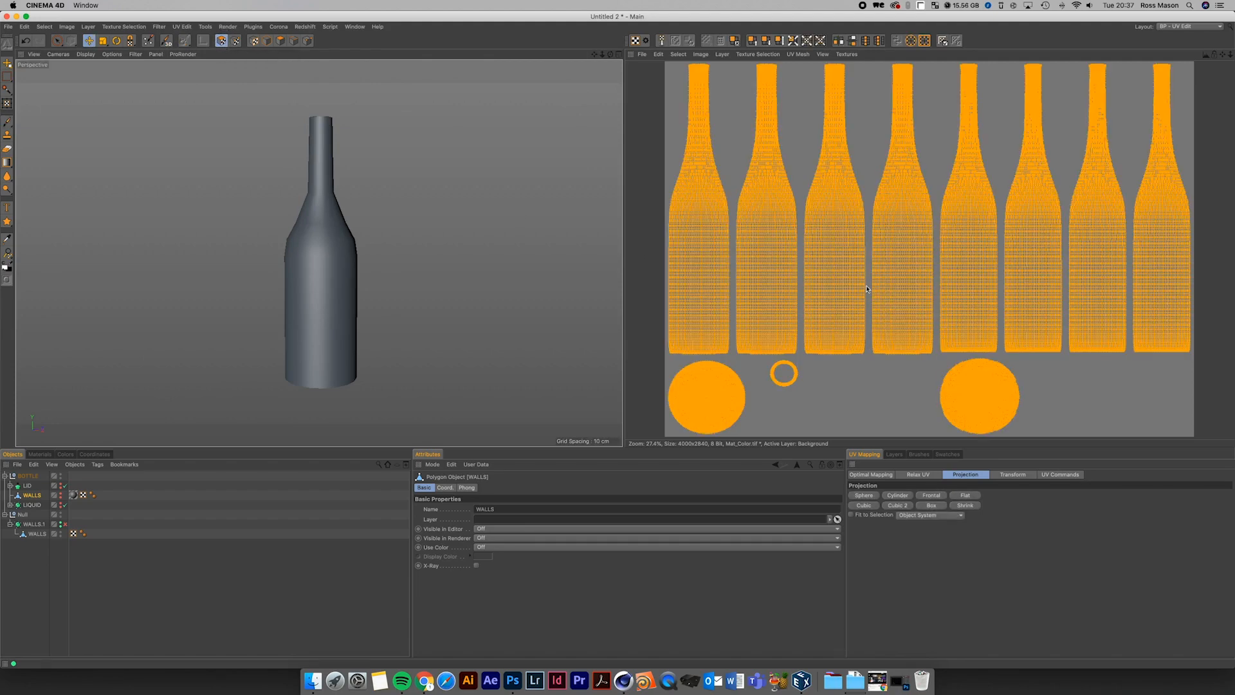
key(9)
drag(752, 273, 768, 271)
click(753, 274)
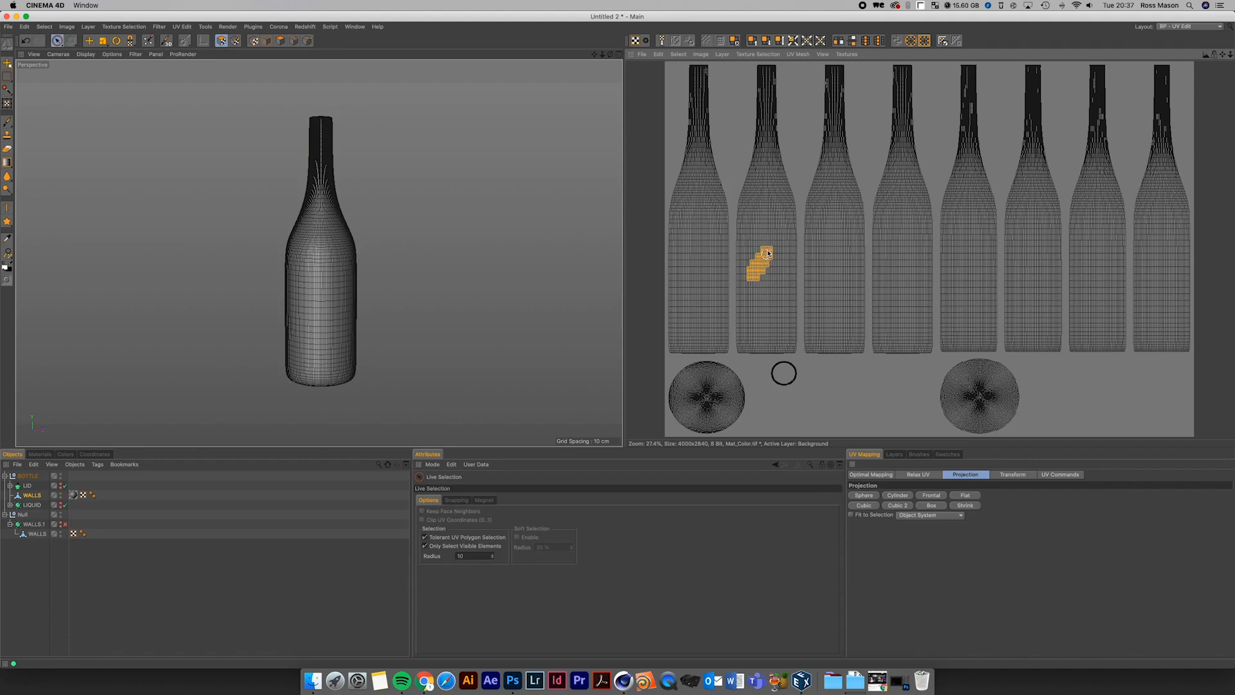
click(819, 260)
mouse_move(847, 262)
mouse_down()
mouse_move(881, 289)
mouse_move(836, 235)
mouse_move(808, 276)
mouse_move(759, 270)
mouse_move(836, 275)
mouse_up()
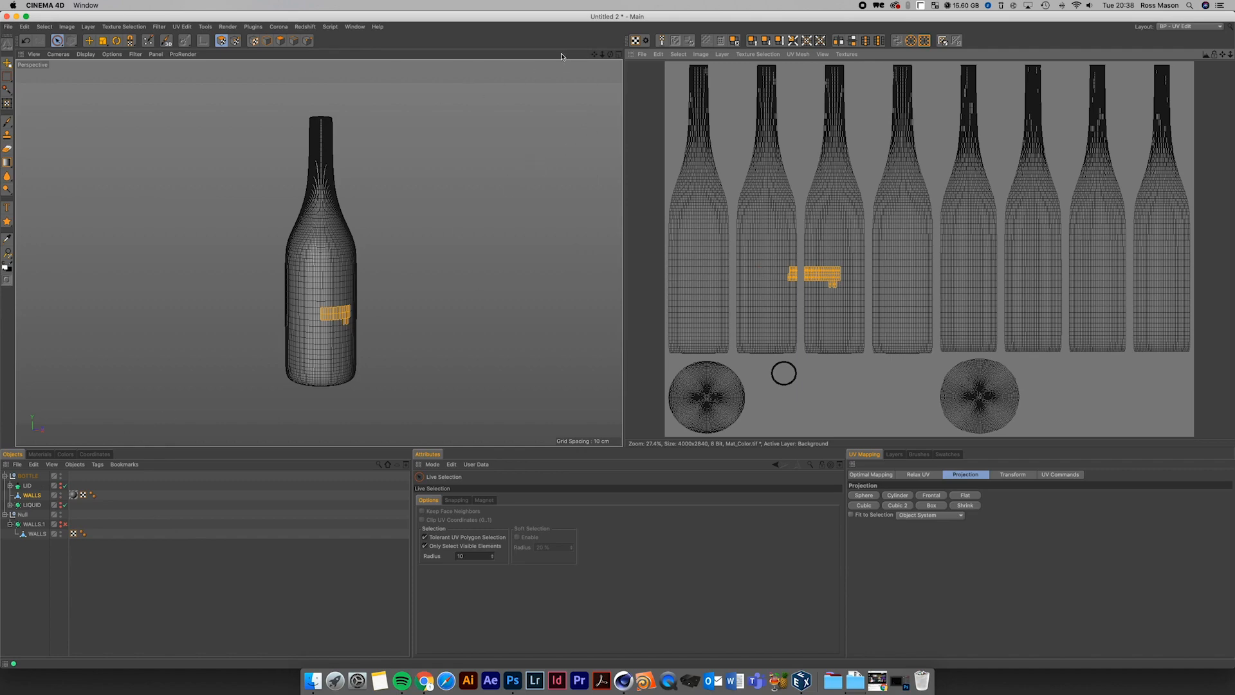
- Add a Corona camera and set its X, Y and Z position and its rotation to 0
click(278, 26)
click(297, 82)
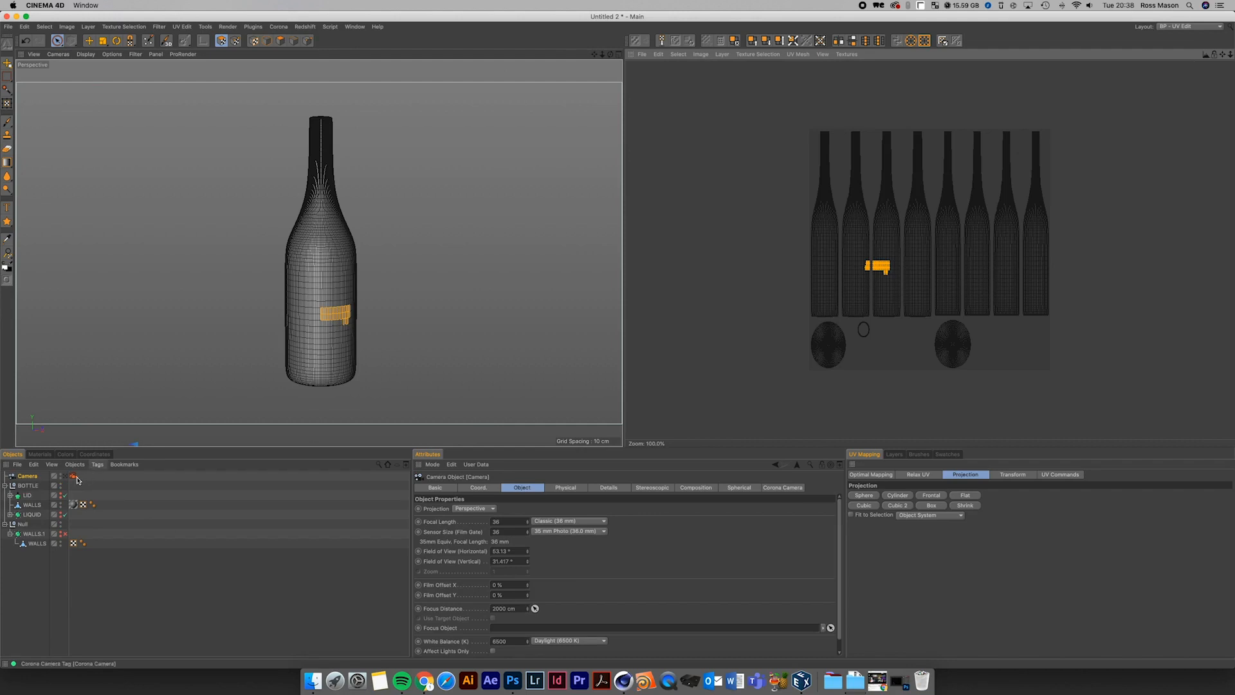
click(478, 488)
double_click(461, 509)
text(0)
key(Tab)
text(0)
key(Tab)
text(0)
key(Tab)
key(Tab)
text(0)
key(Tab)
text(0)
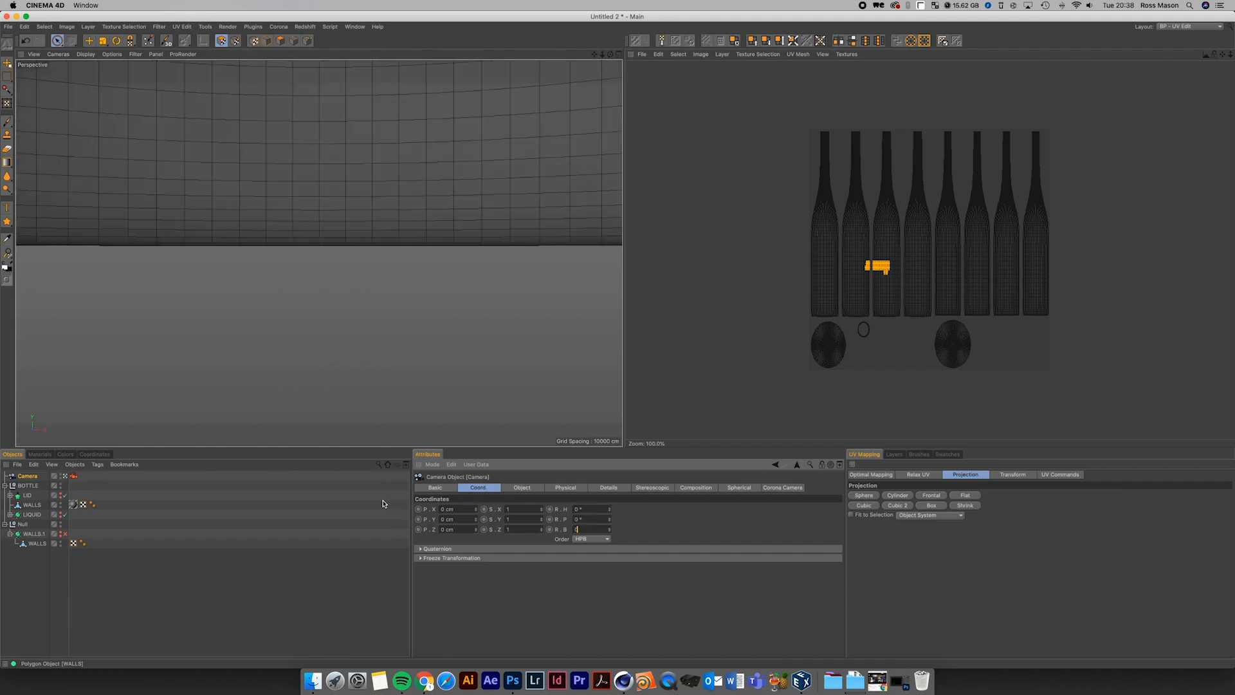
- Position the camera to face the bottle at Y 16 cm and Z -68 cm, and lock it with a Protection tag
drag(476, 533, 476, 526)
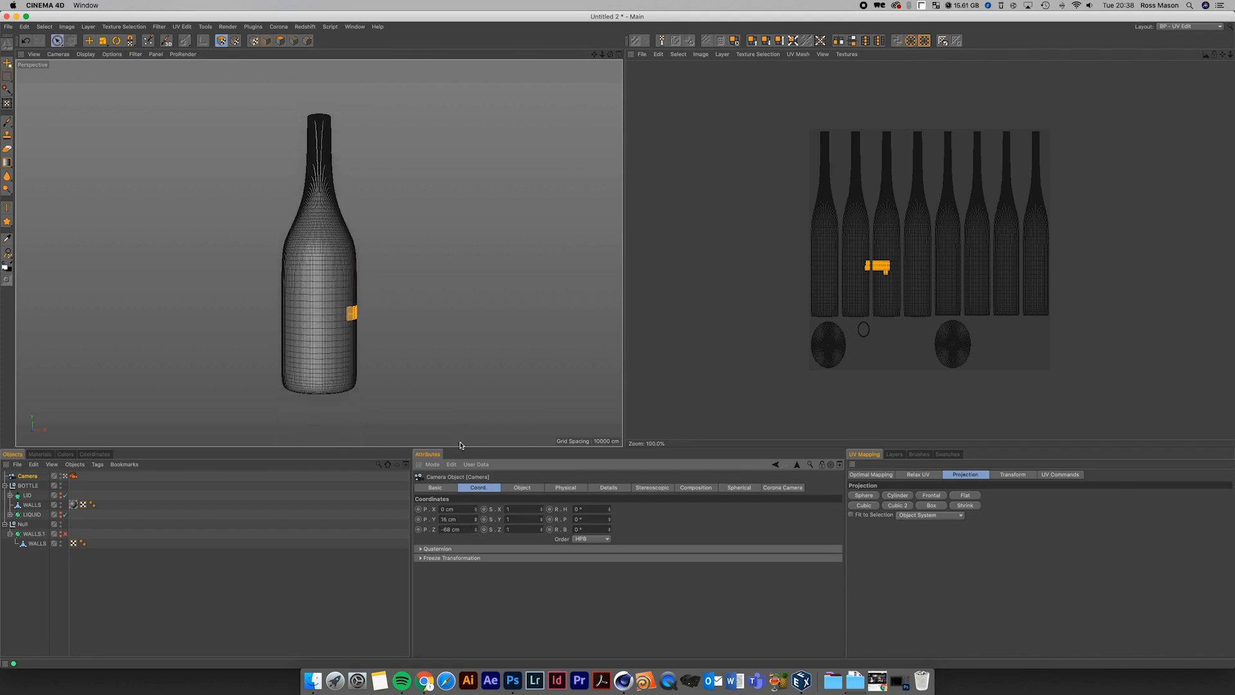
right_click(24, 475)
mouse_move(95, 225)
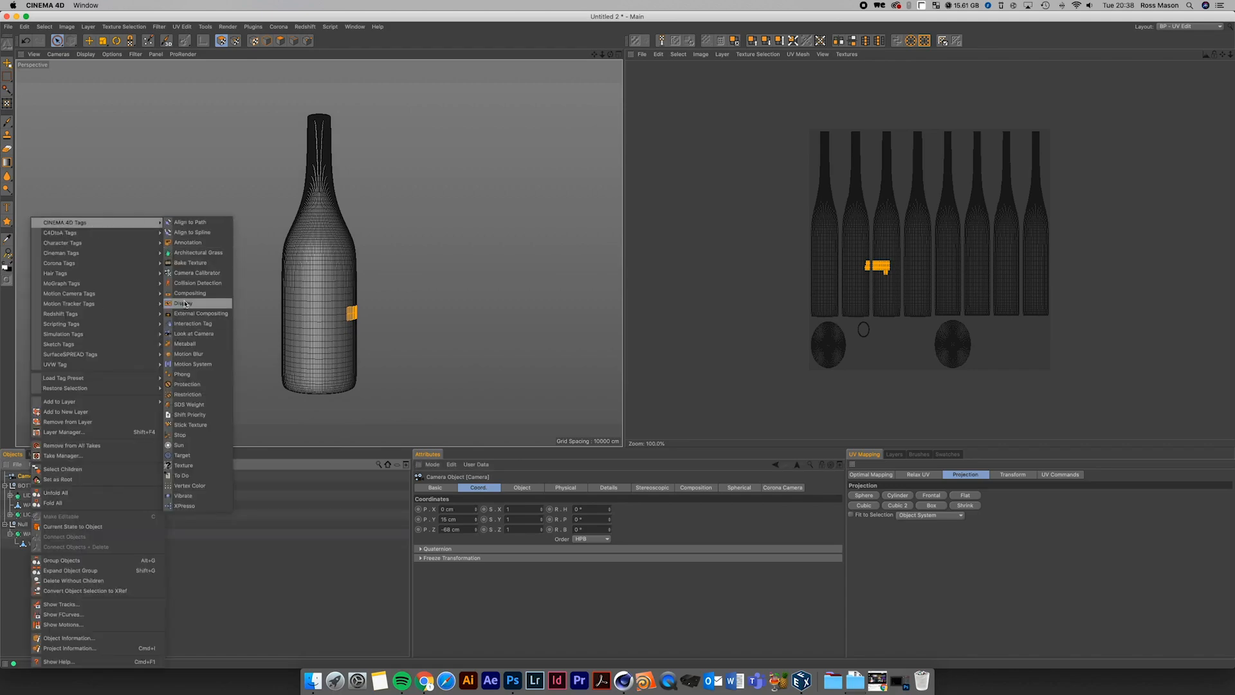
click(219, 388)
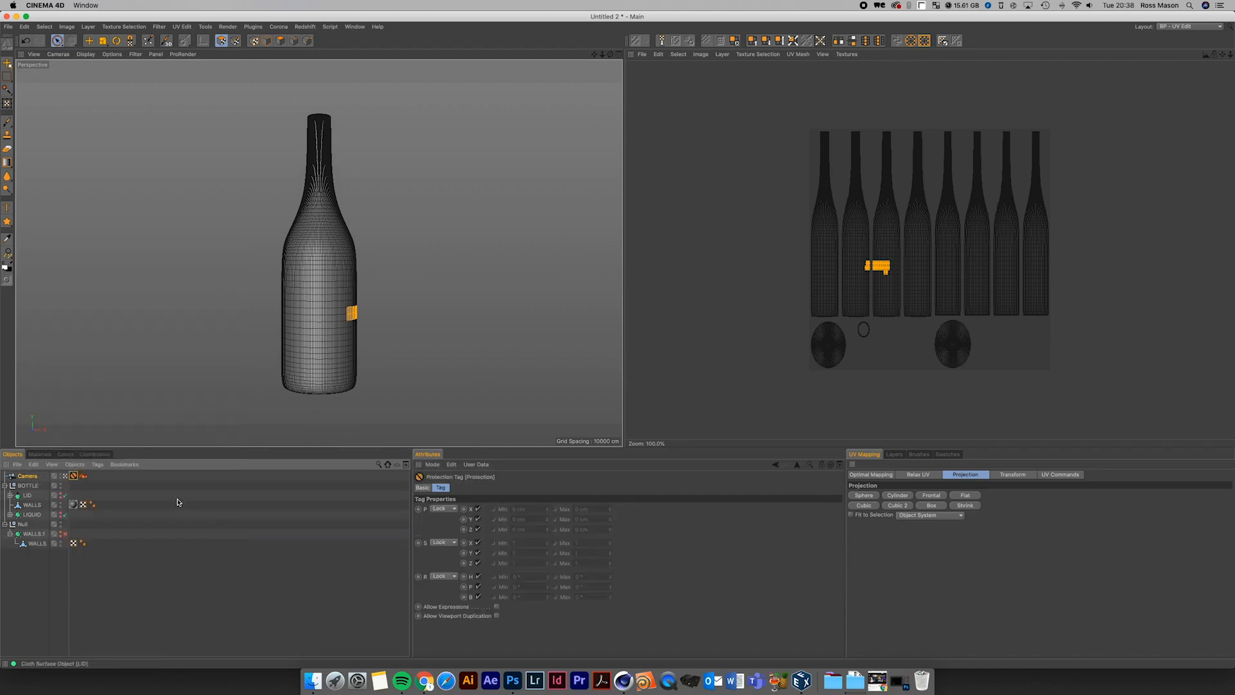
- Live-select bands of polygons across the front of the bottle to identify the matching UV islands
drag(1229, 54, 1097, 107)
drag(331, 314, 315, 317)
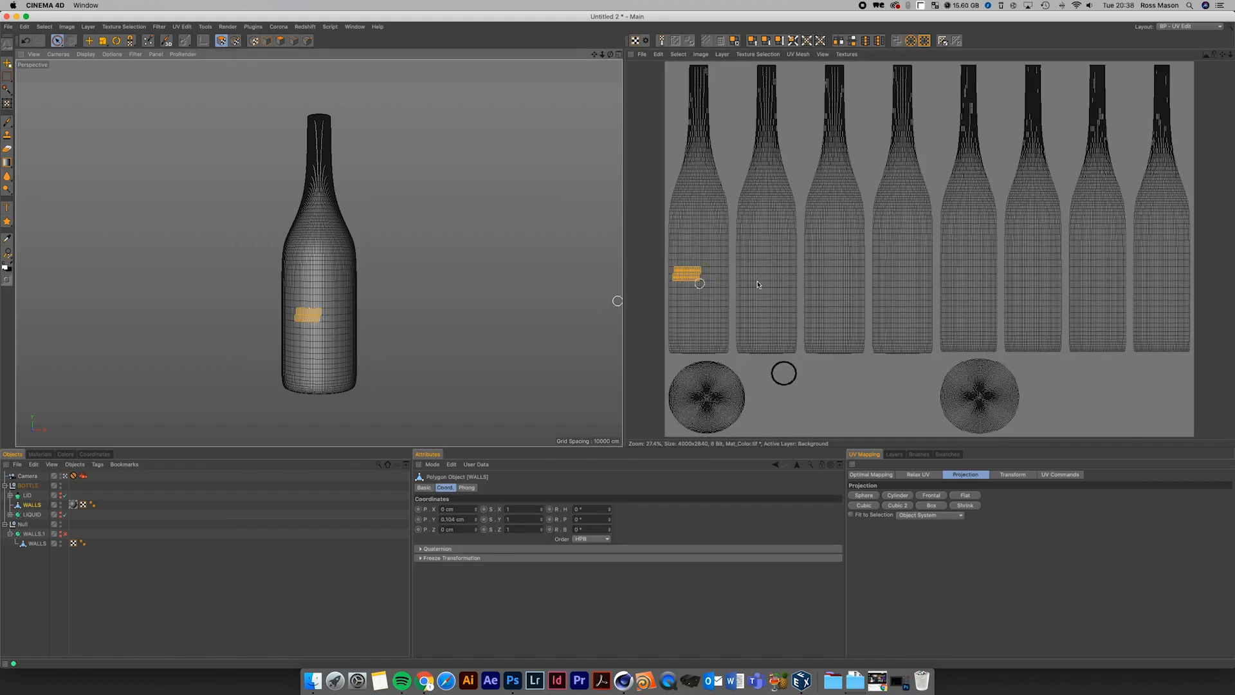
drag(746, 273, 784, 274)
mouse_move(355, 306)
mouse_down()
mouse_move(289, 309)
mouse_move(377, 306)
mouse_up()
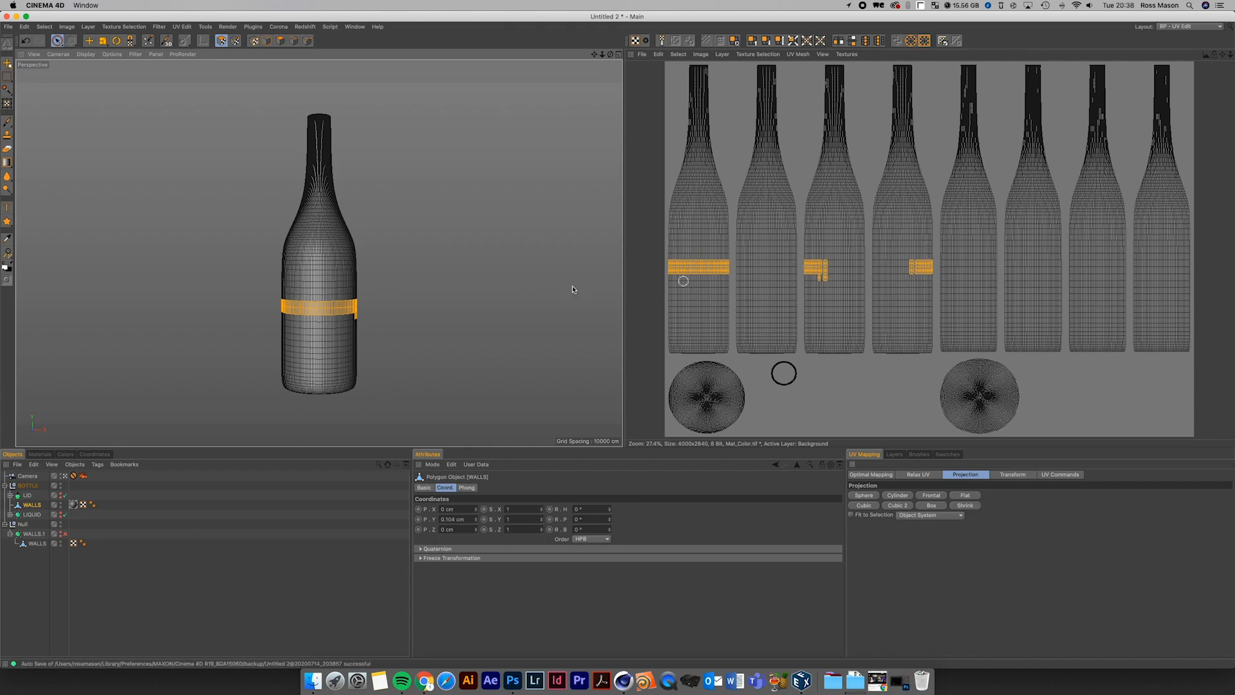
drag(321, 312, 354, 308)
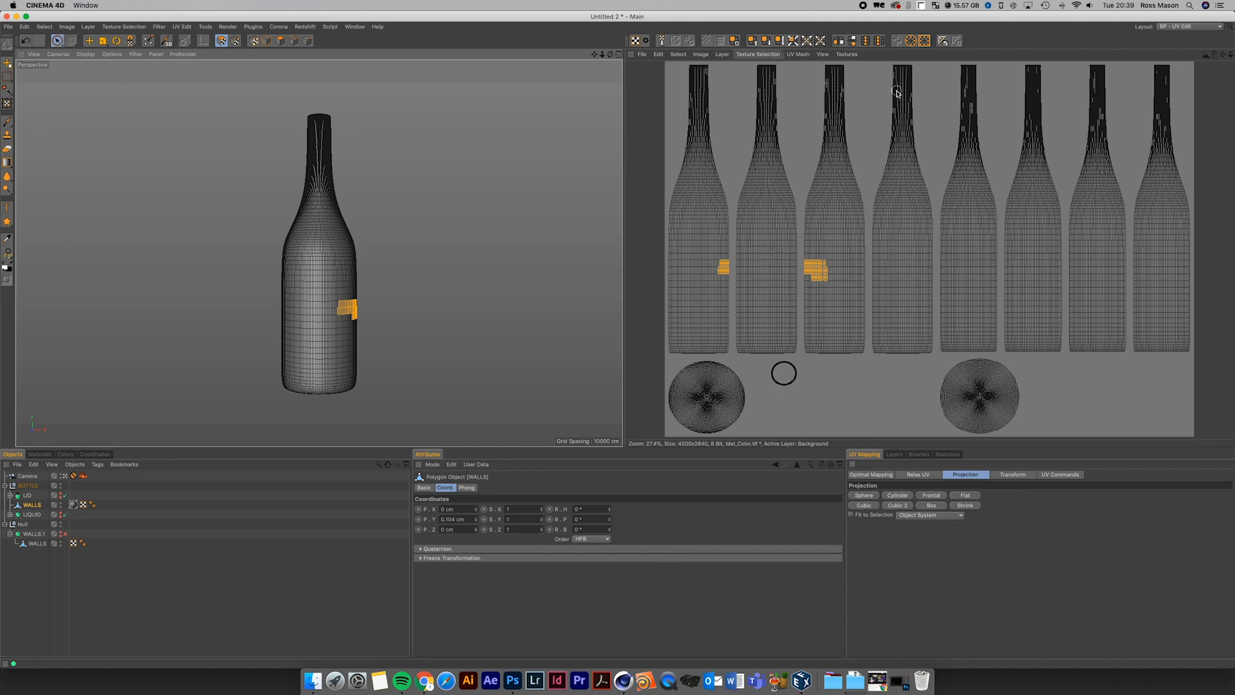
drag(322, 310, 405, 316)
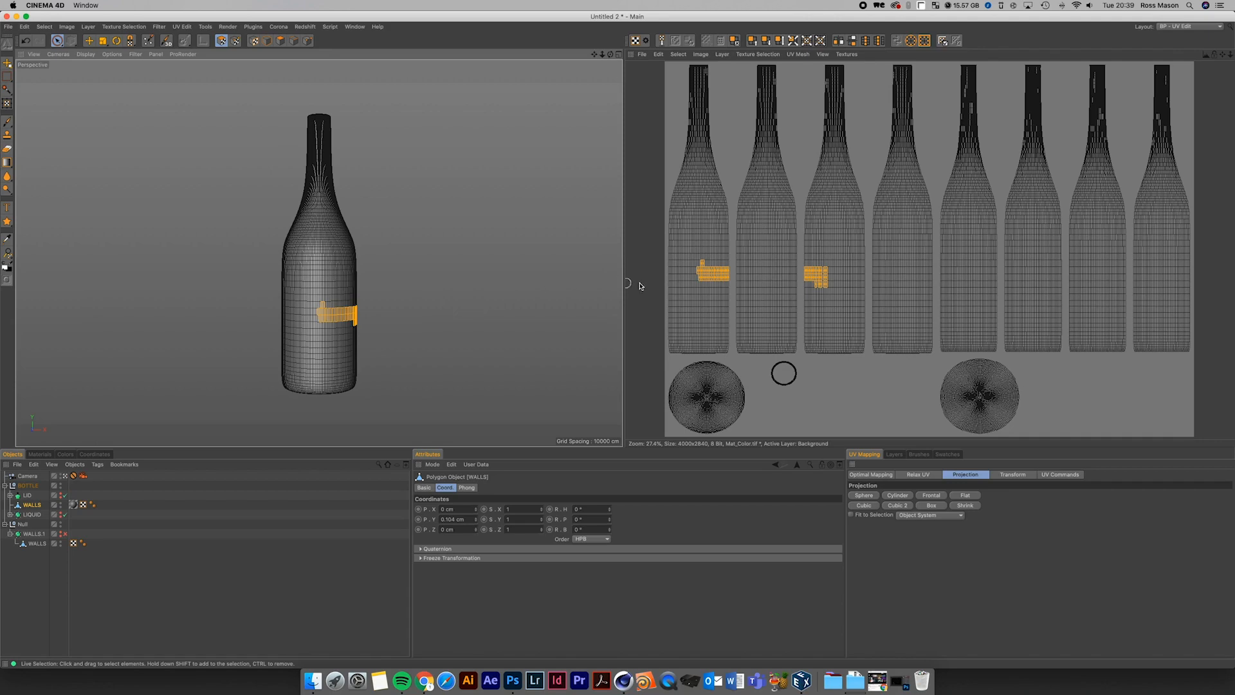
- Check which bottle sections the first four UV islands cover by selecting the third island and bands across the group
drag(56, 40, 90, 54)
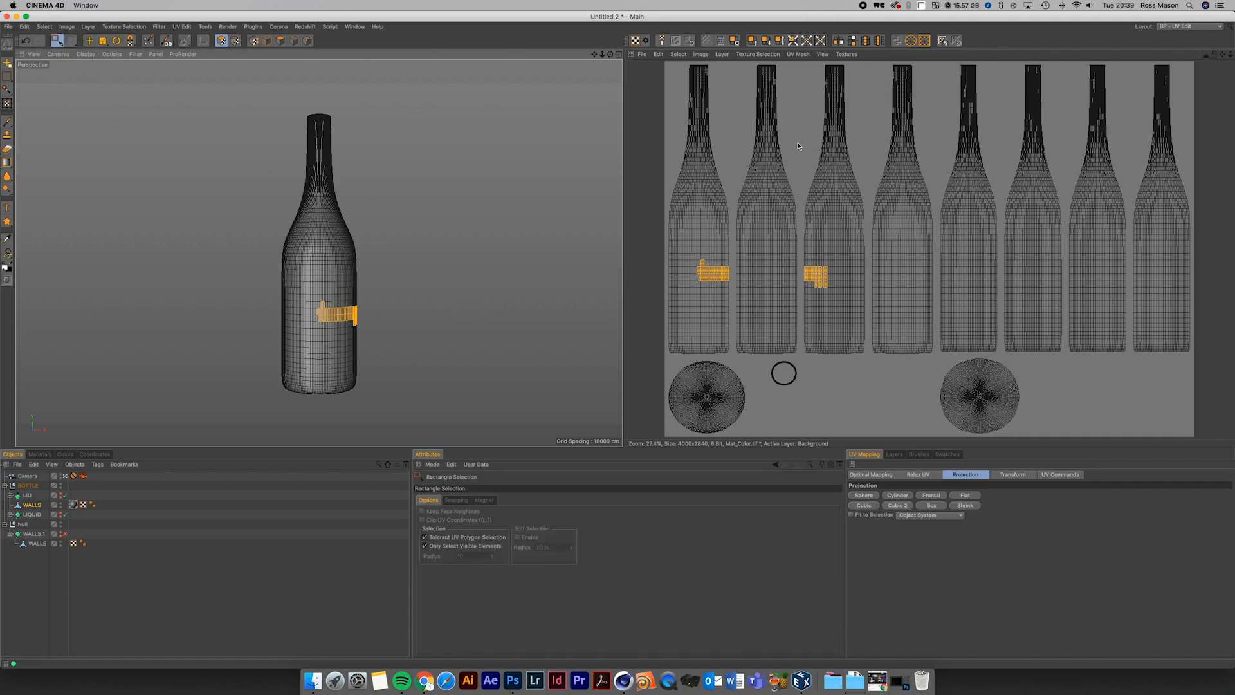
drag(795, 65, 868, 359)
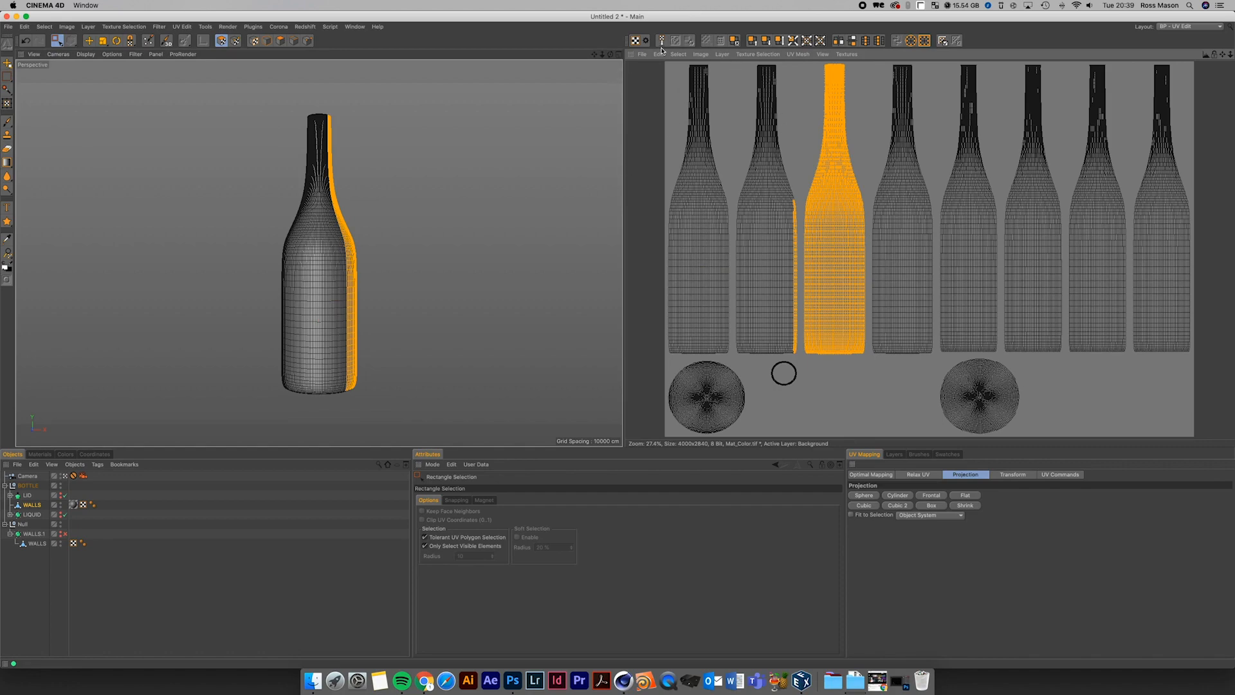
click(836, 212)
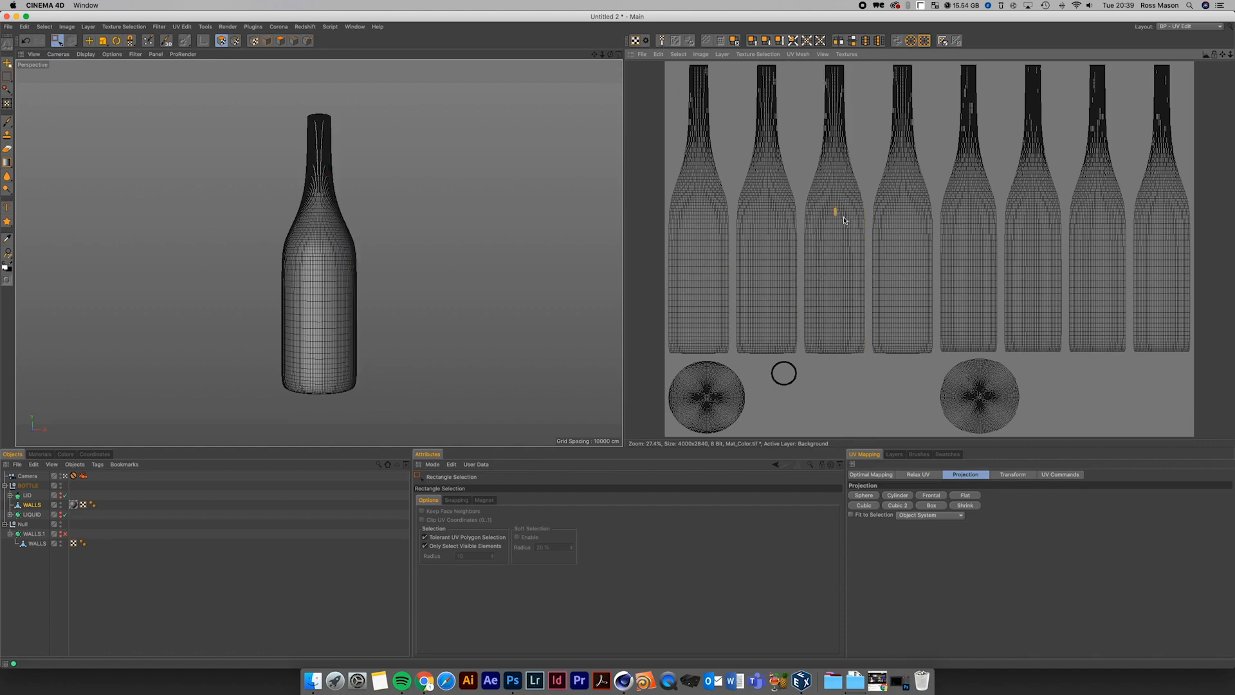
drag(57, 40, 79, 54)
mouse_move(698, 259)
mouse_down()
mouse_move(813, 268)
mouse_move(733, 262)
mouse_move(768, 254)
mouse_up()
drag(896, 264, 876, 264)
shift+drag(713, 265, 883, 266)
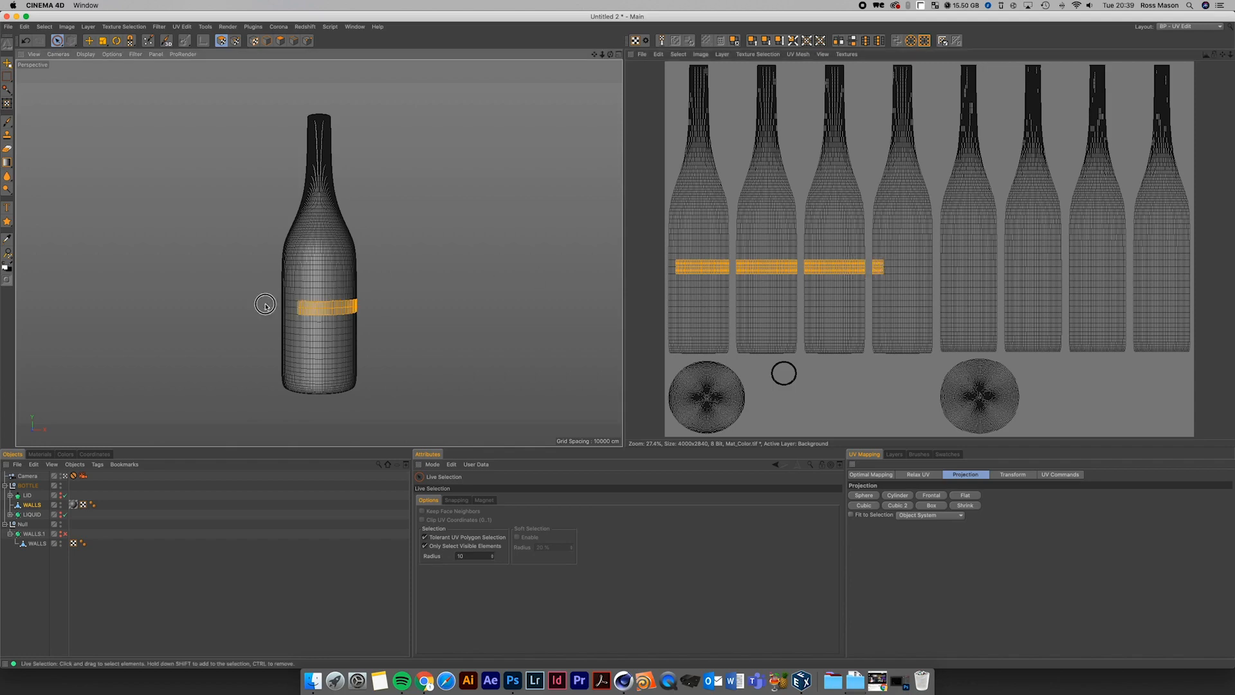
mouse_move(265, 303)
mouse_down()
mouse_move(341, 309)
mouse_move(316, 311)
mouse_up()
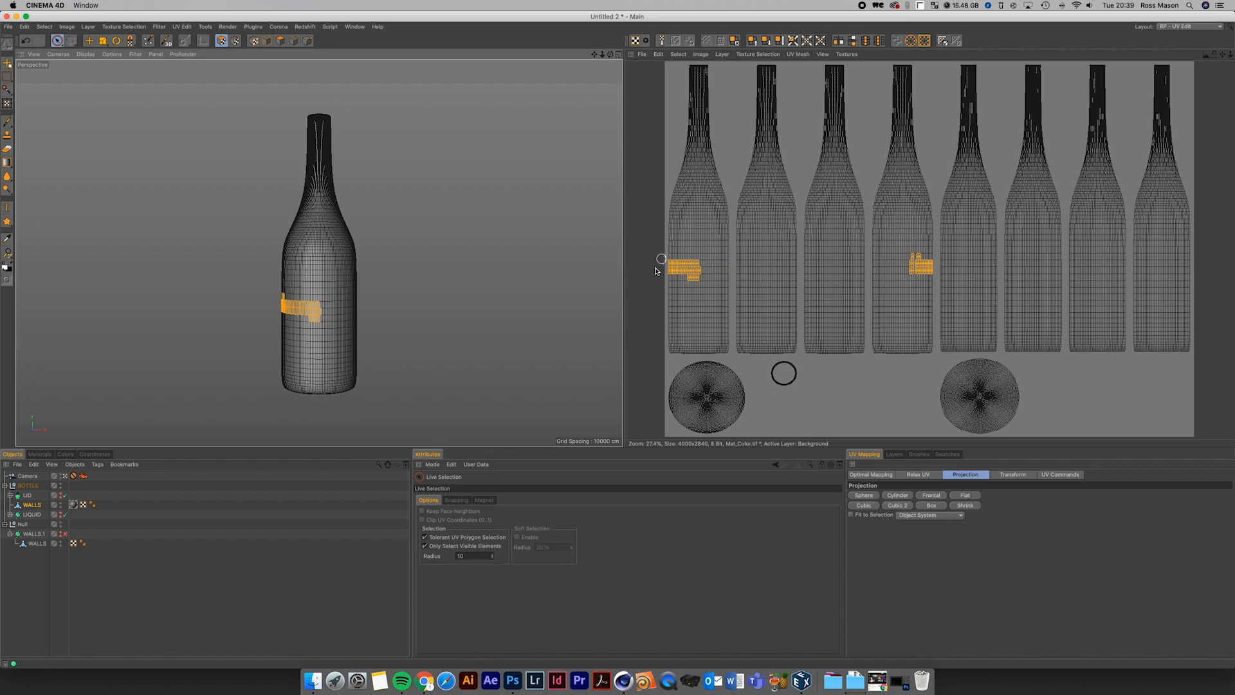
- Select the whole fourth bottle-shaped UV island and move it to the left of the first one, outside the texture canvas
drag(57, 40, 96, 51)
drag(867, 360, 945, 46)
key(e)
drag(888, 231, 619, 231)
mouse_move(1229, 55)
mouse_down()
mouse_move(1190, 56)
mouse_move(1212, 56)
mouse_up()
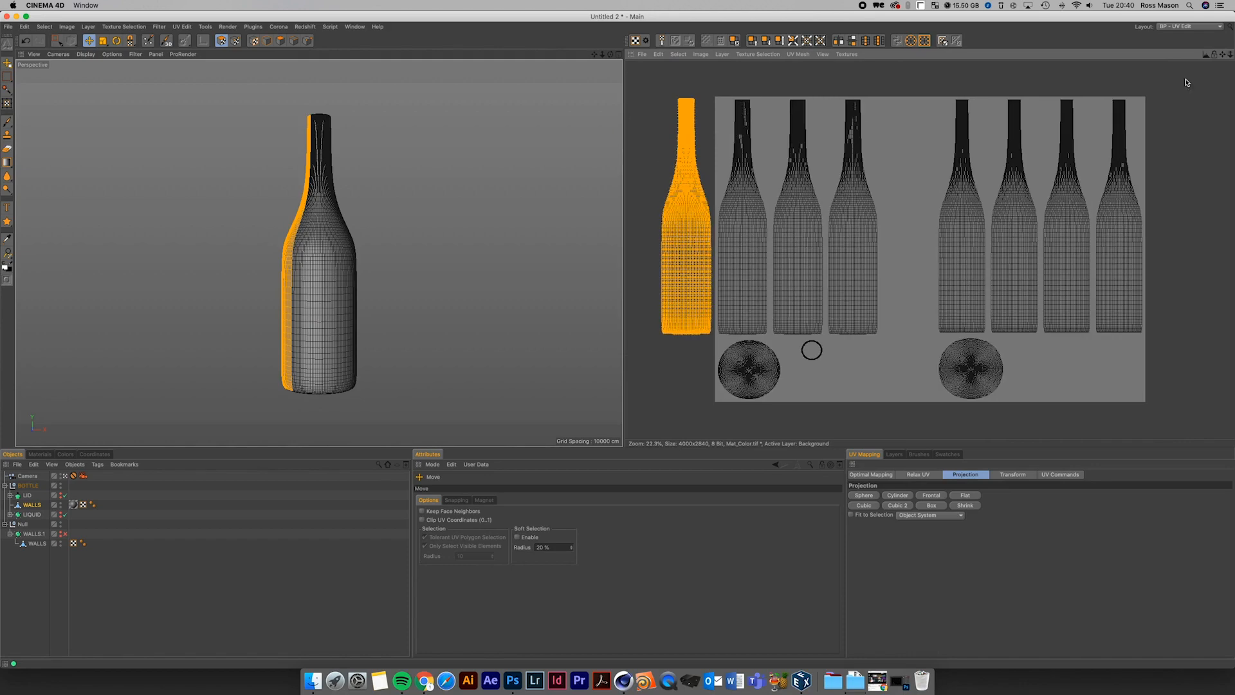
- Live-select polygon strips on the bottle's left and right front to check the order of the UV islands
mouse_move(57, 40)
mouse_down()
mouse_move(92, 55)
mouse_move(72, 54)
mouse_up()
drag(285, 292, 300, 296)
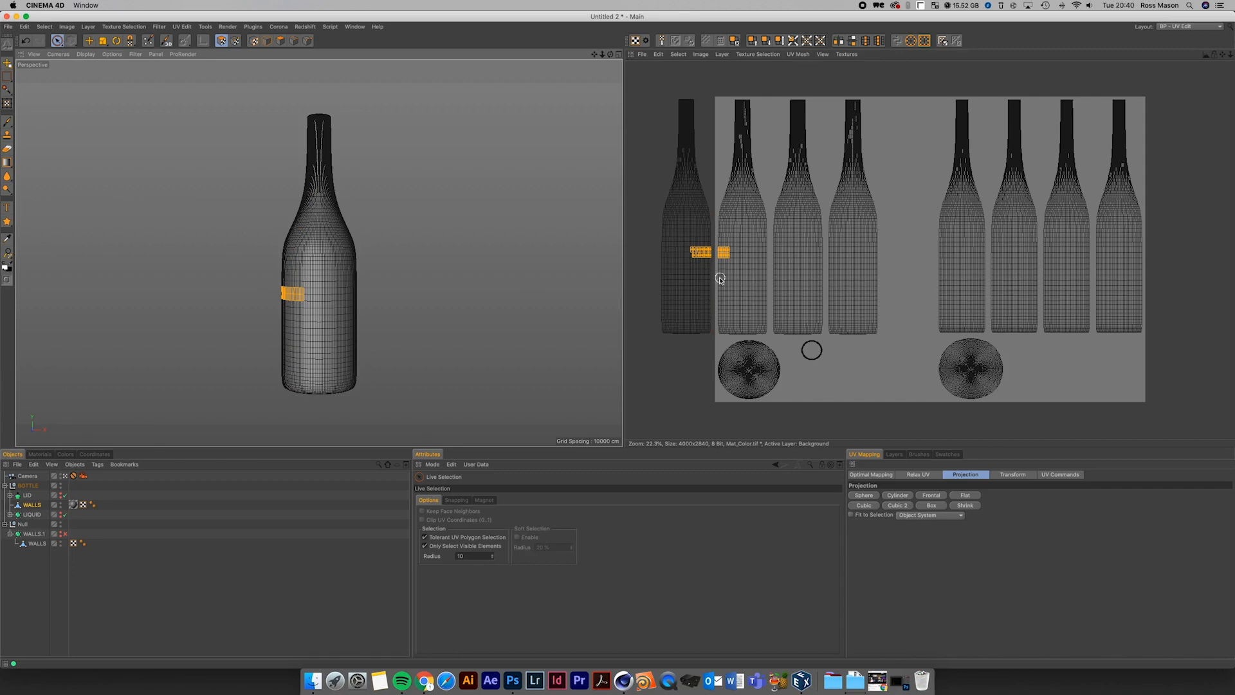
drag(313, 293, 350, 294)
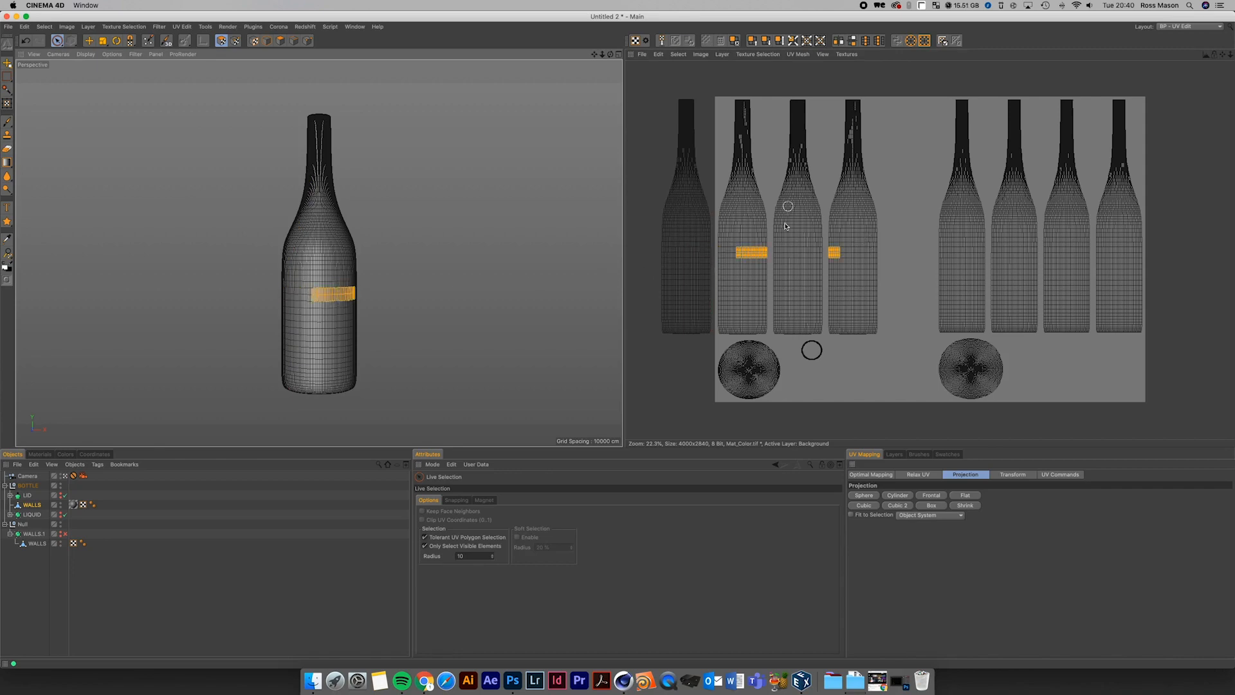
- Select the non-adjoining UV island between the two front sections and move it into the gap before the last four islands
click(58, 40)
drag(58, 40, 86, 51)
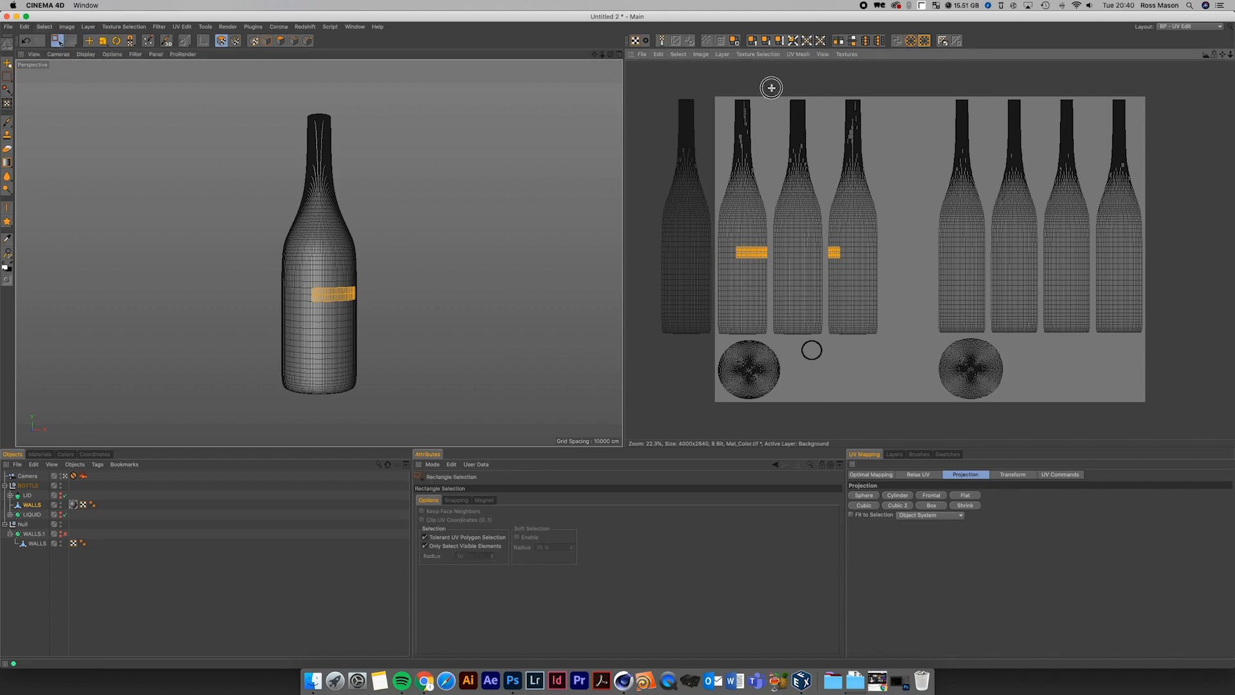
drag(772, 87, 825, 339)
key(e)
drag(809, 307, 898, 304)
- Select the two leftmost UV islands and move them right, so they sit on the canvas beside the third front island
click(55, 38)
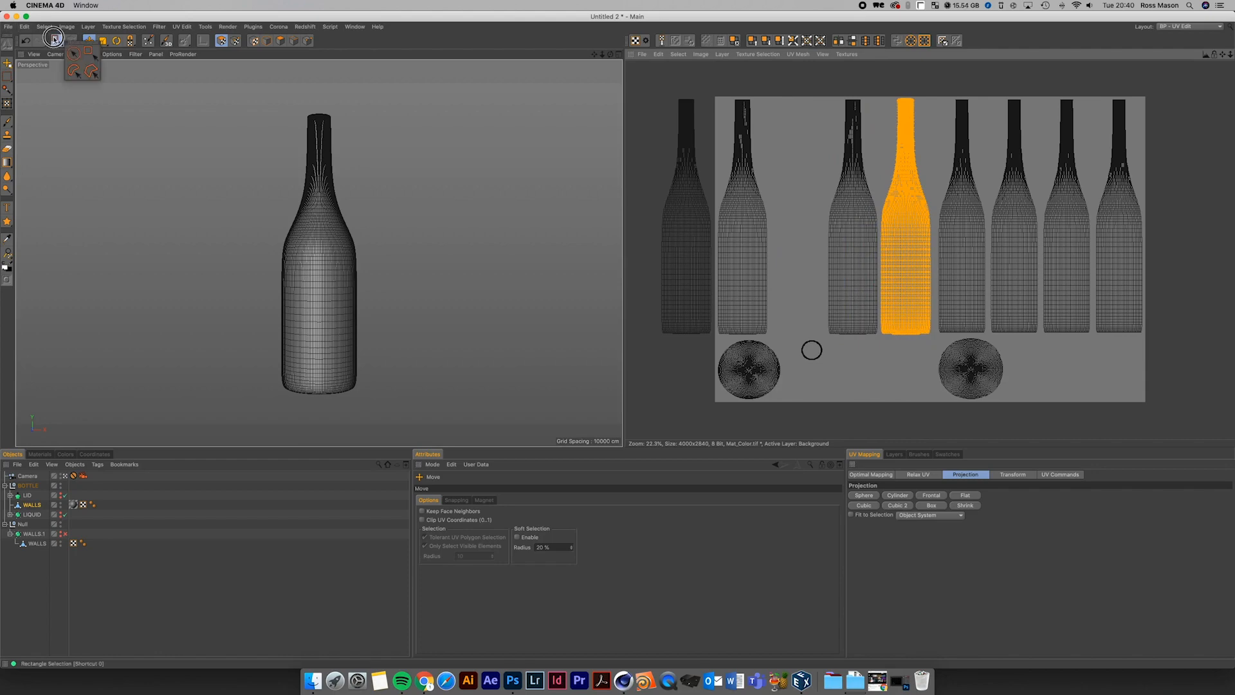
drag(640, 79, 838, 328)
key(e)
- Live-select bands and side patches on the front of the bottle to check continuity across the first three UV islands
drag(57, 41, 77, 59)
drag(283, 290, 418, 287)
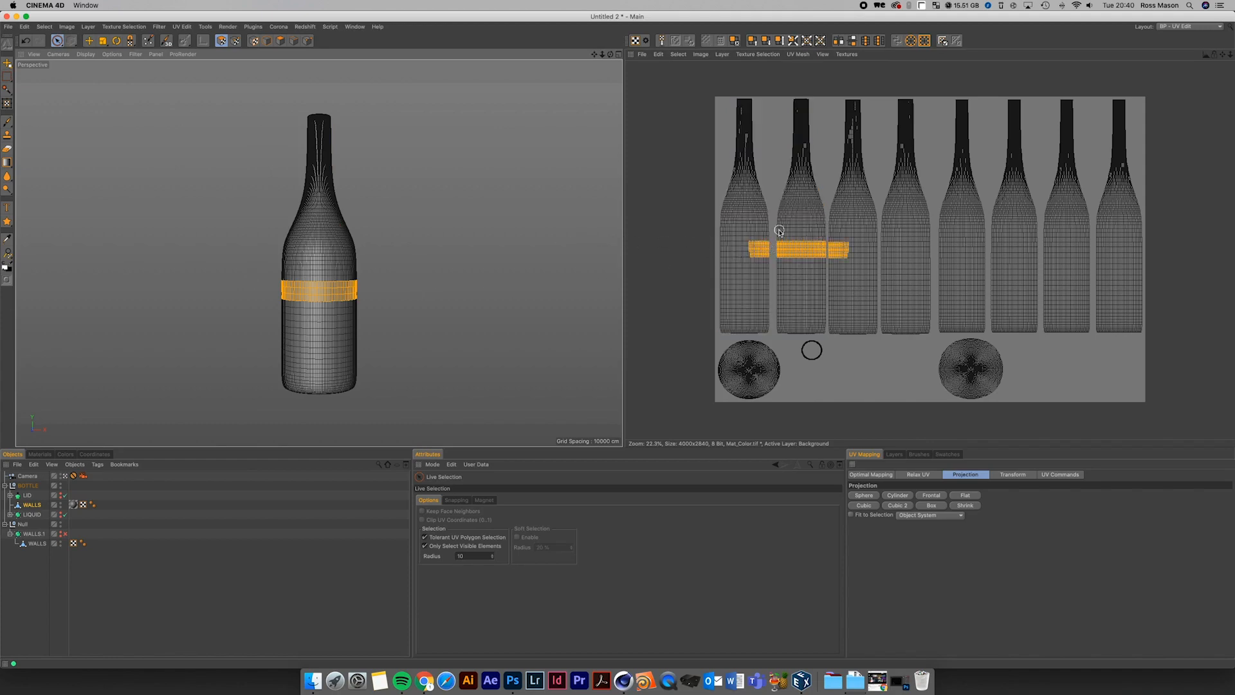
drag(264, 315, 474, 322)
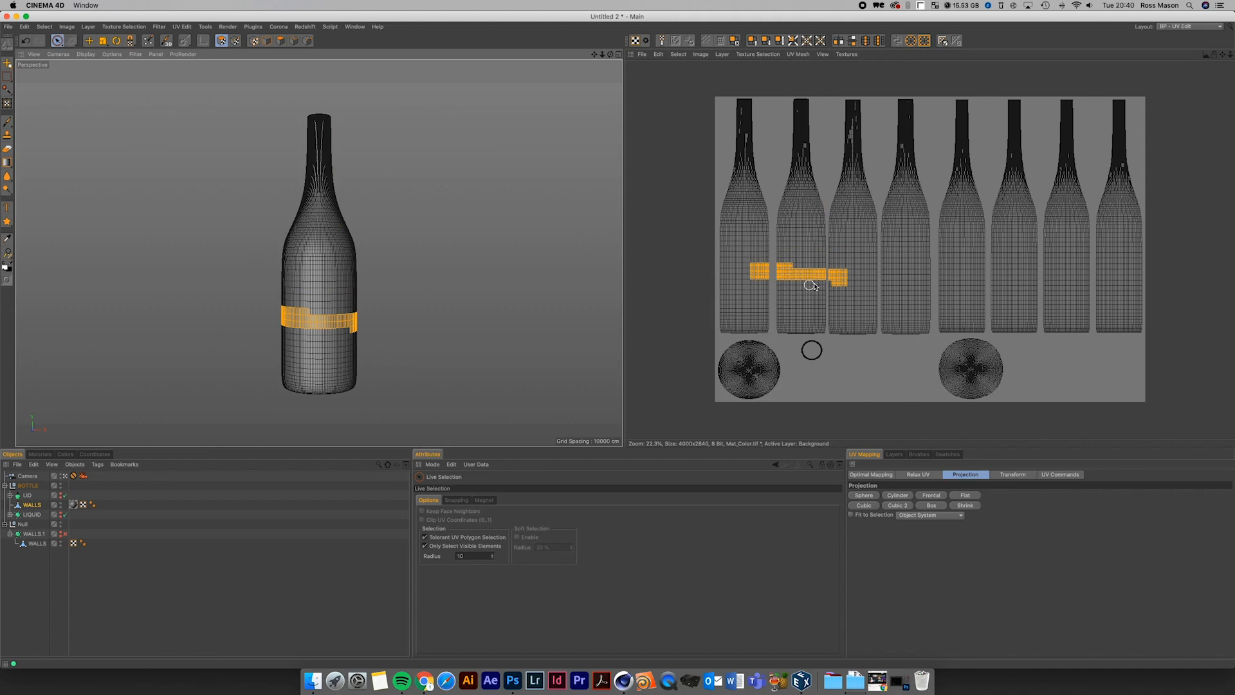
mouse_move(315, 284)
mouse_down()
mouse_move(335, 318)
mouse_move(321, 296)
mouse_move(314, 310)
mouse_move(325, 306)
mouse_move(282, 278)
mouse_move(285, 306)
mouse_up()
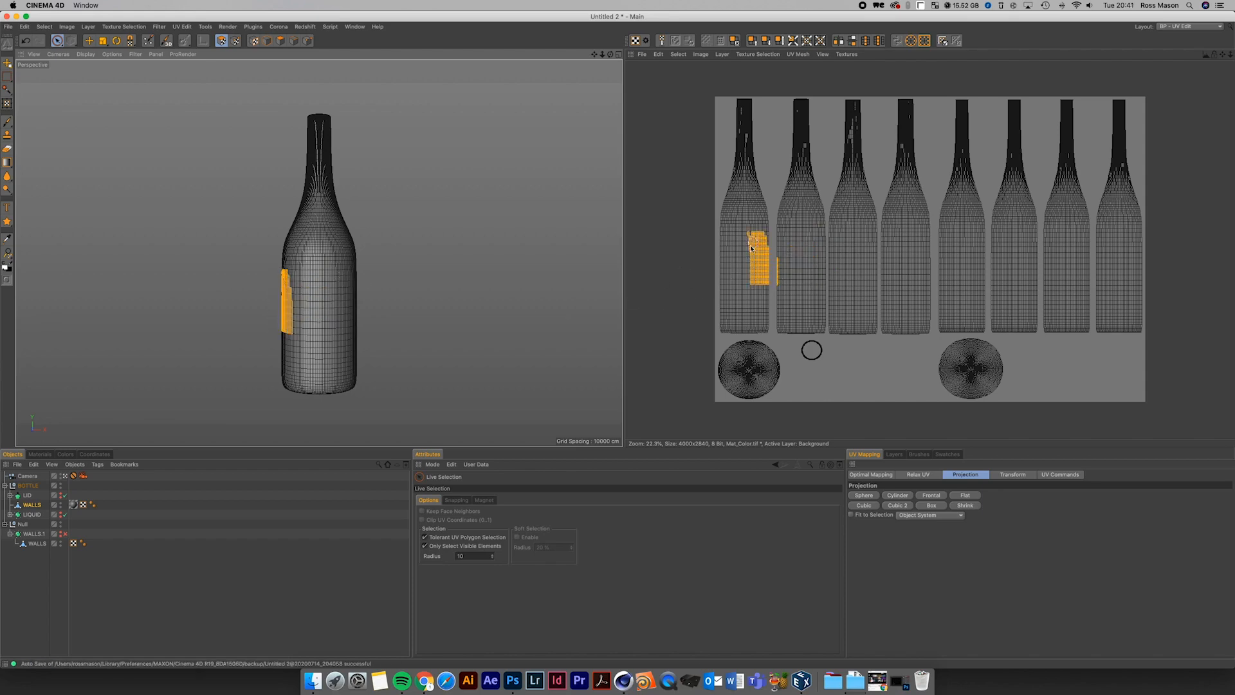
drag(349, 293, 347, 288)
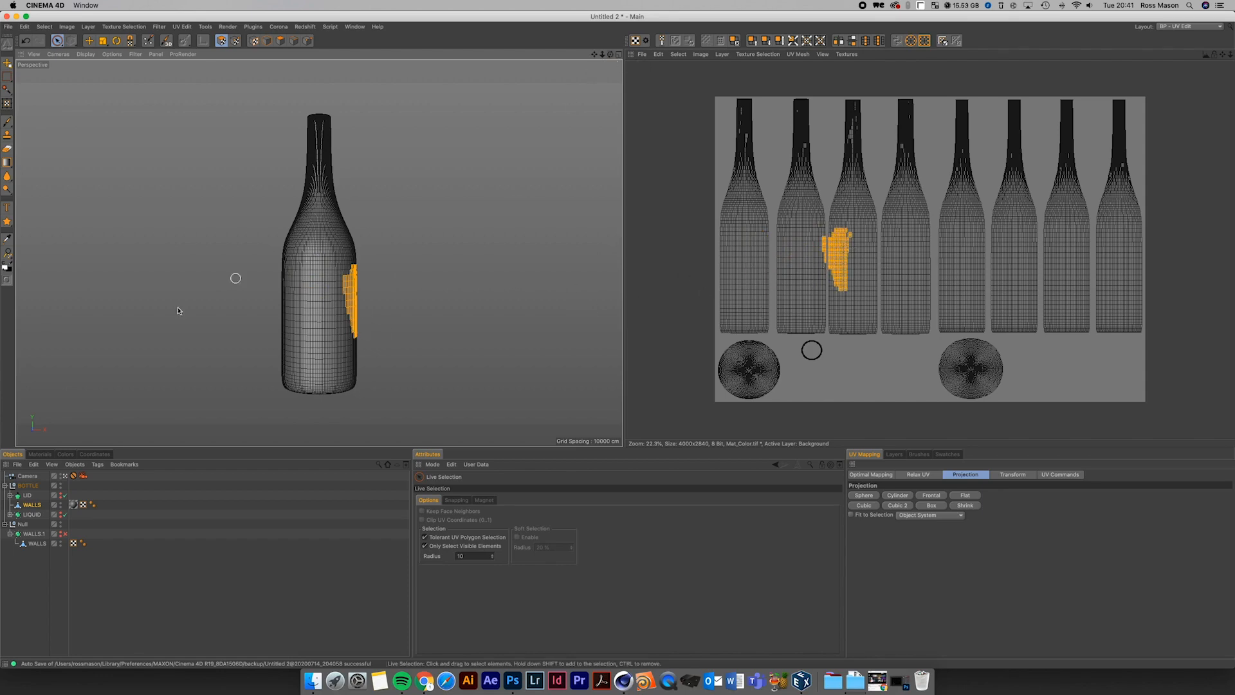
- Leave the camera view and live-select a band across the last four UV islands to locate them on the bottle
click(65, 476)
drag(609, 54, 489, 58)
drag(328, 315, 377, 314)
drag(926, 263, 1142, 260)
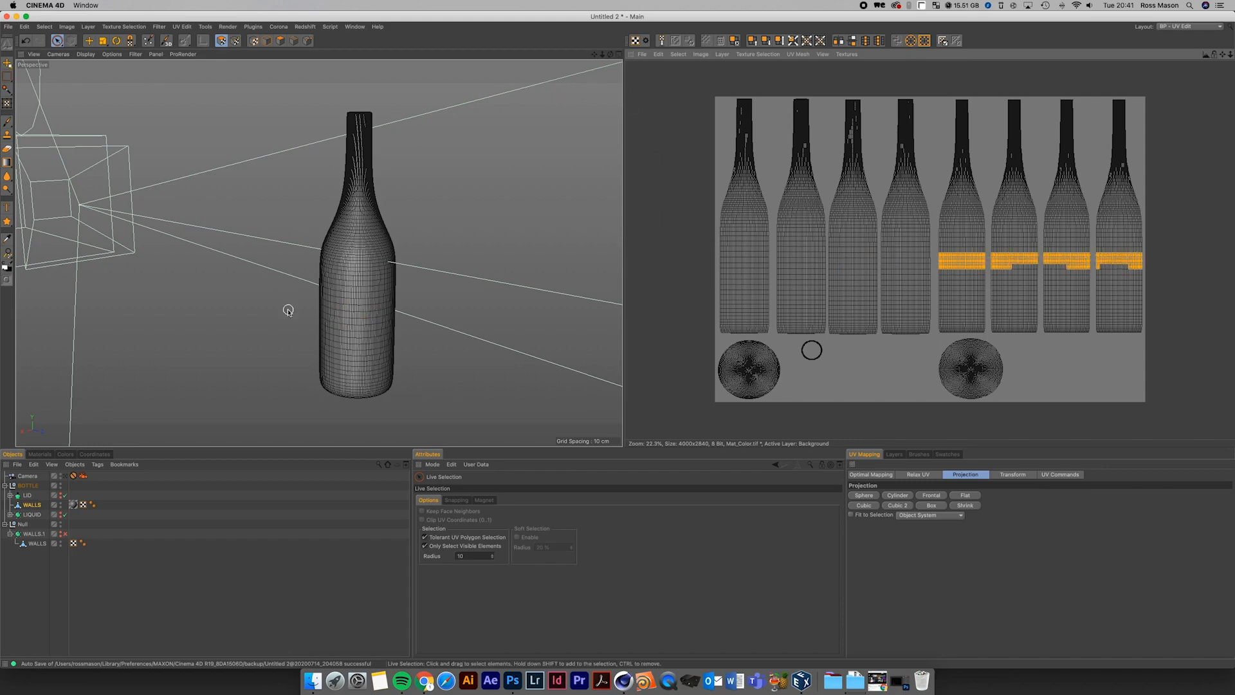
- Enable X-Ray for the WALLS object in BOTTLE and inspect the selected band from another angle
click(32, 504)
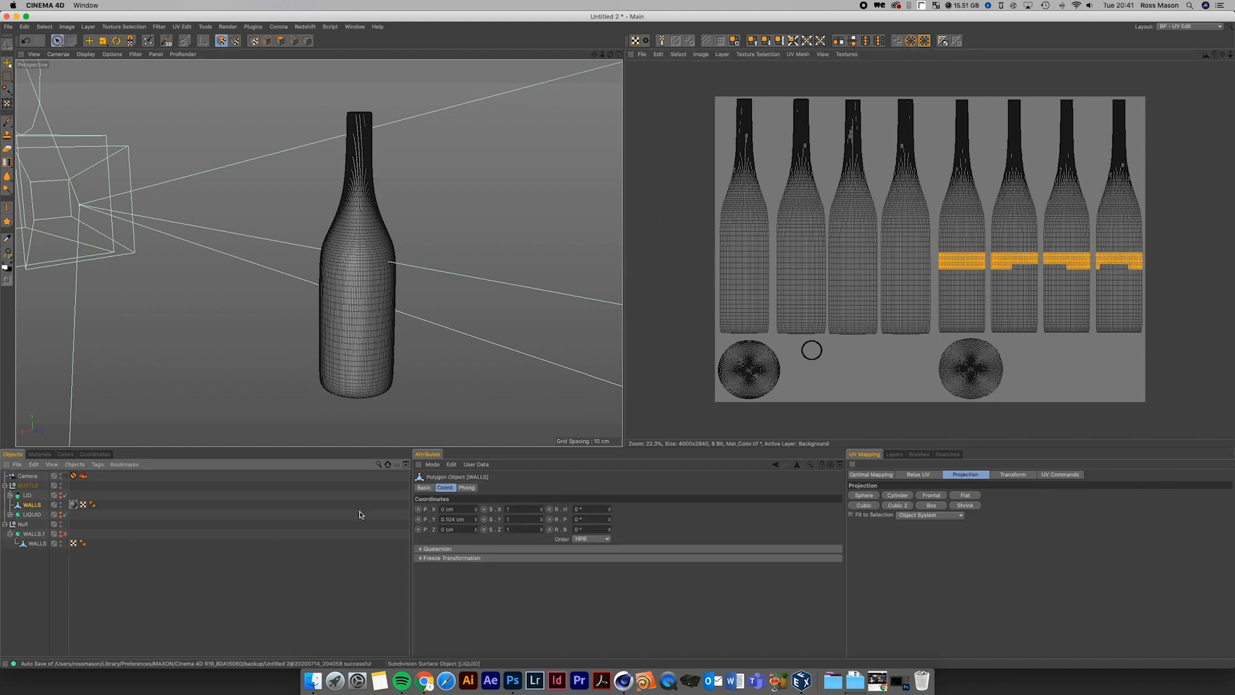
click(424, 487)
click(476, 565)
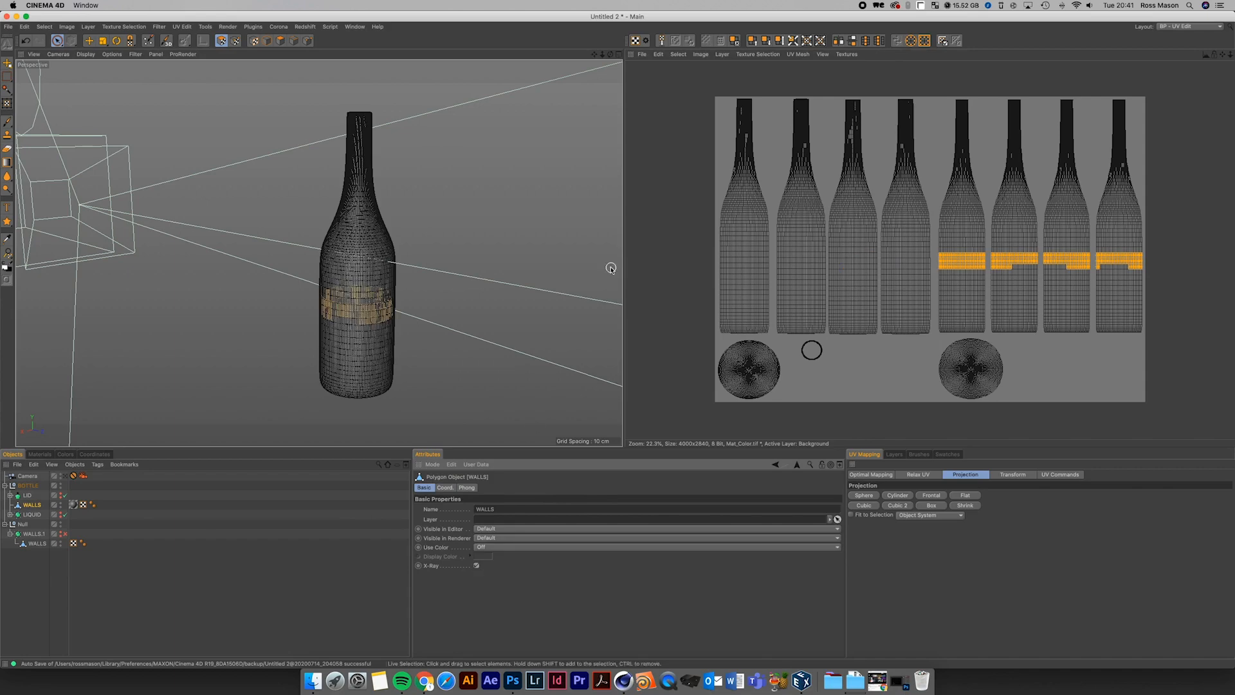
drag(612, 57, 514, 87)
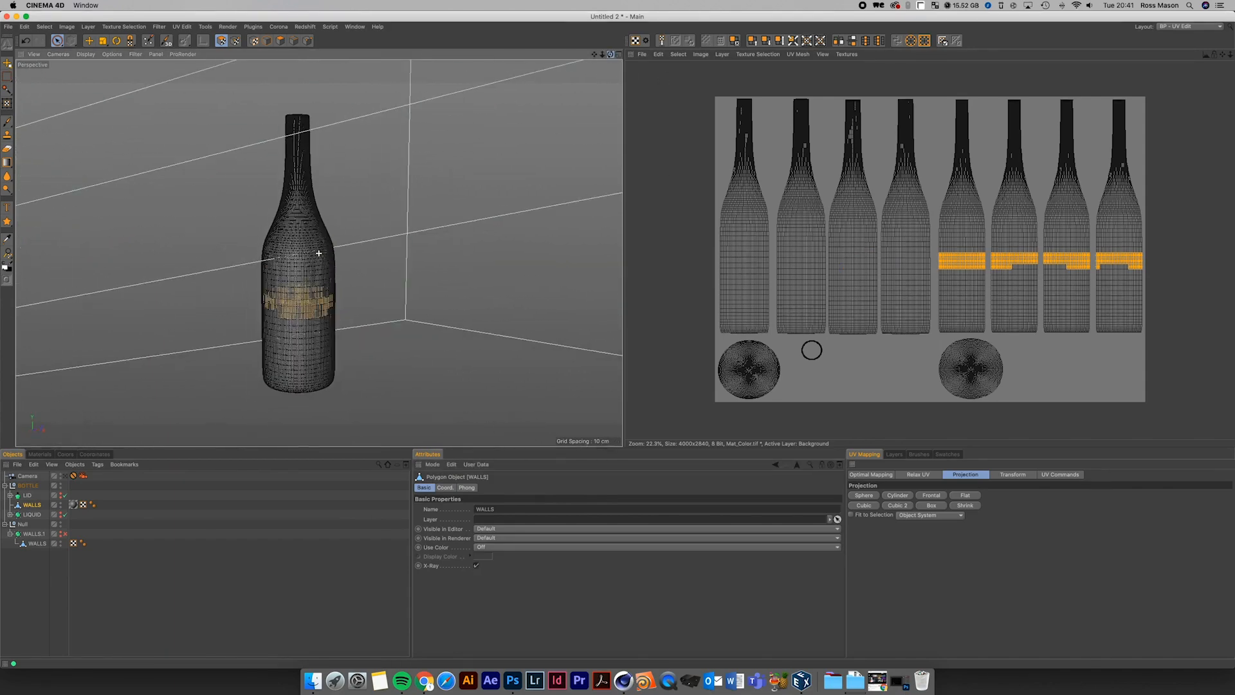
- Turn off X-Ray for WALLS and live-select a band across the first four UV islands to check it in the camera view
click(476, 566)
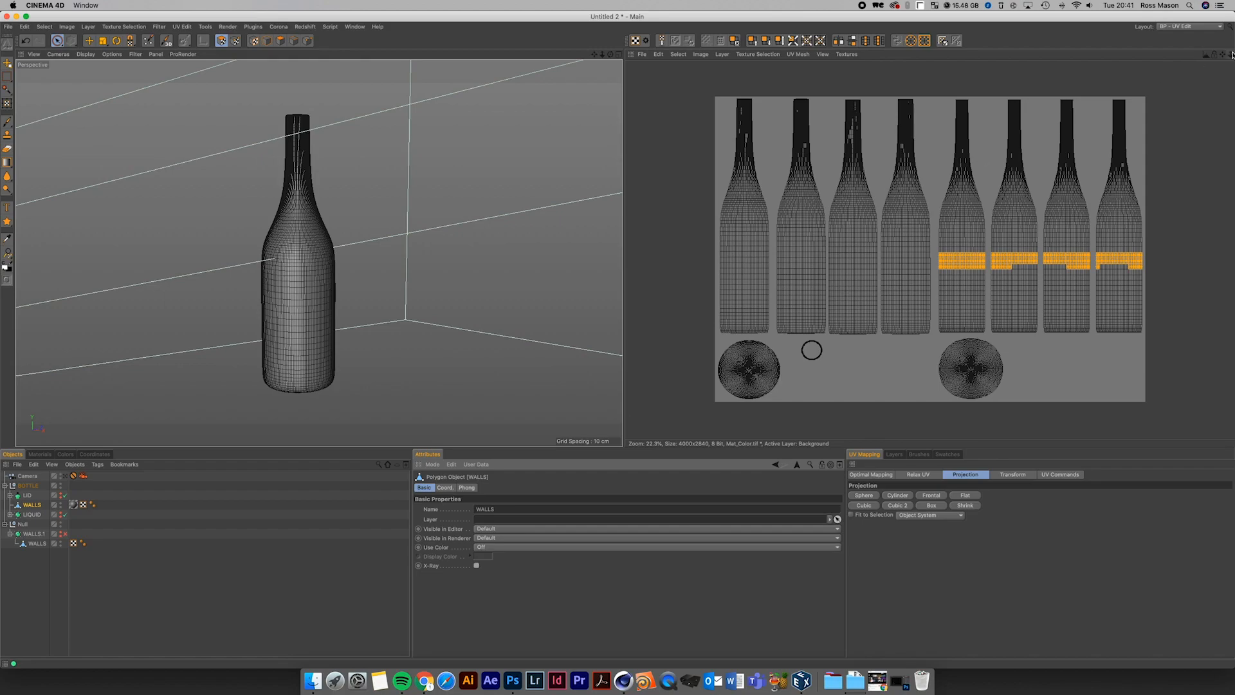
drag(1231, 54, 1231, 56)
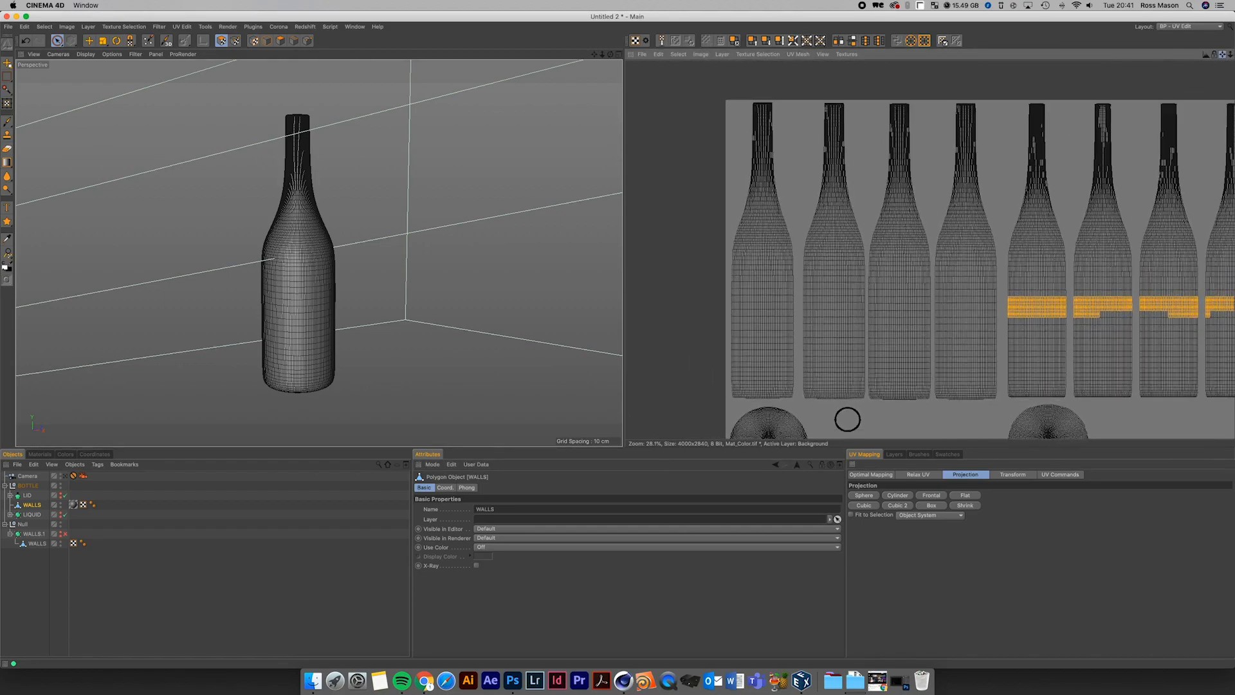
drag(703, 301, 1013, 296)
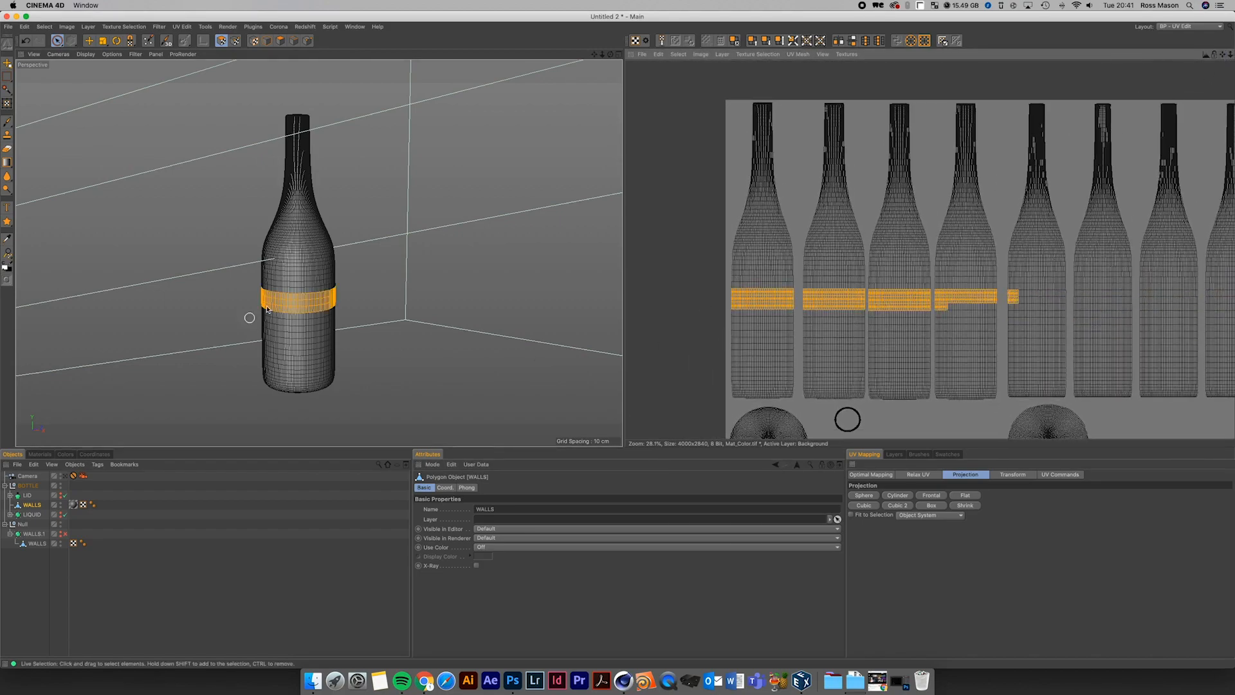
click(65, 475)
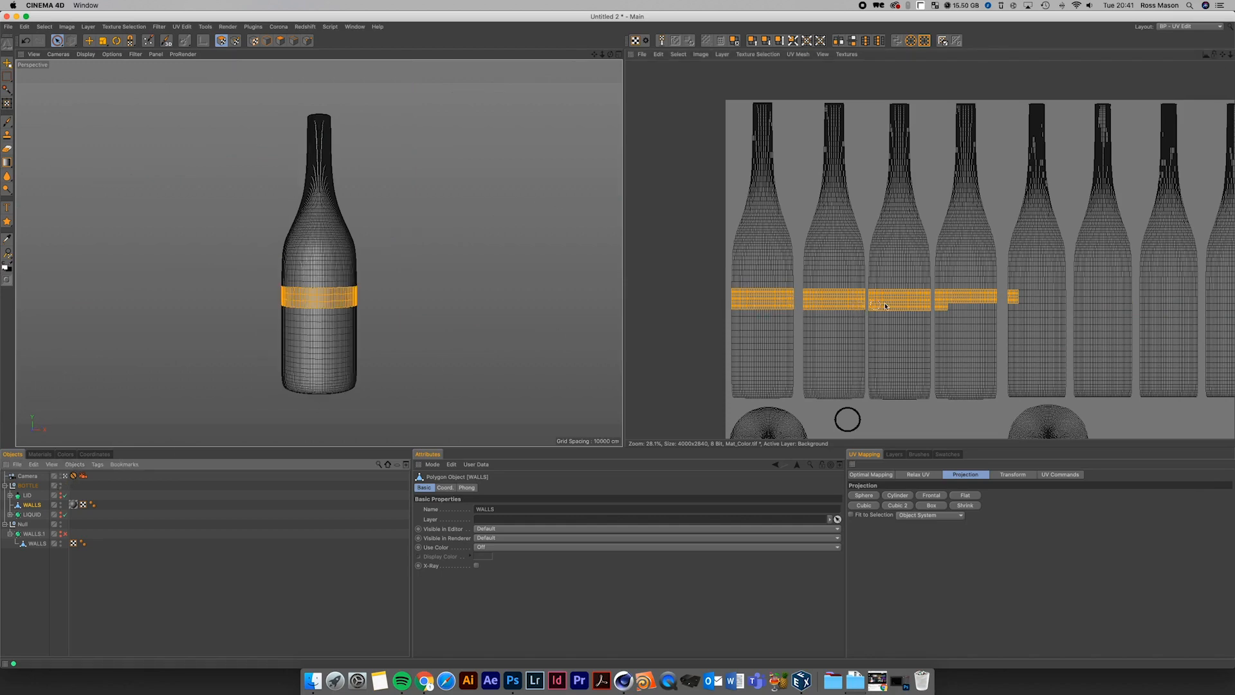
- Duplicate the Background layer of the bottle's texture and brush a large test cross over the second UV island, reaching into its neighbours
click(918, 473)
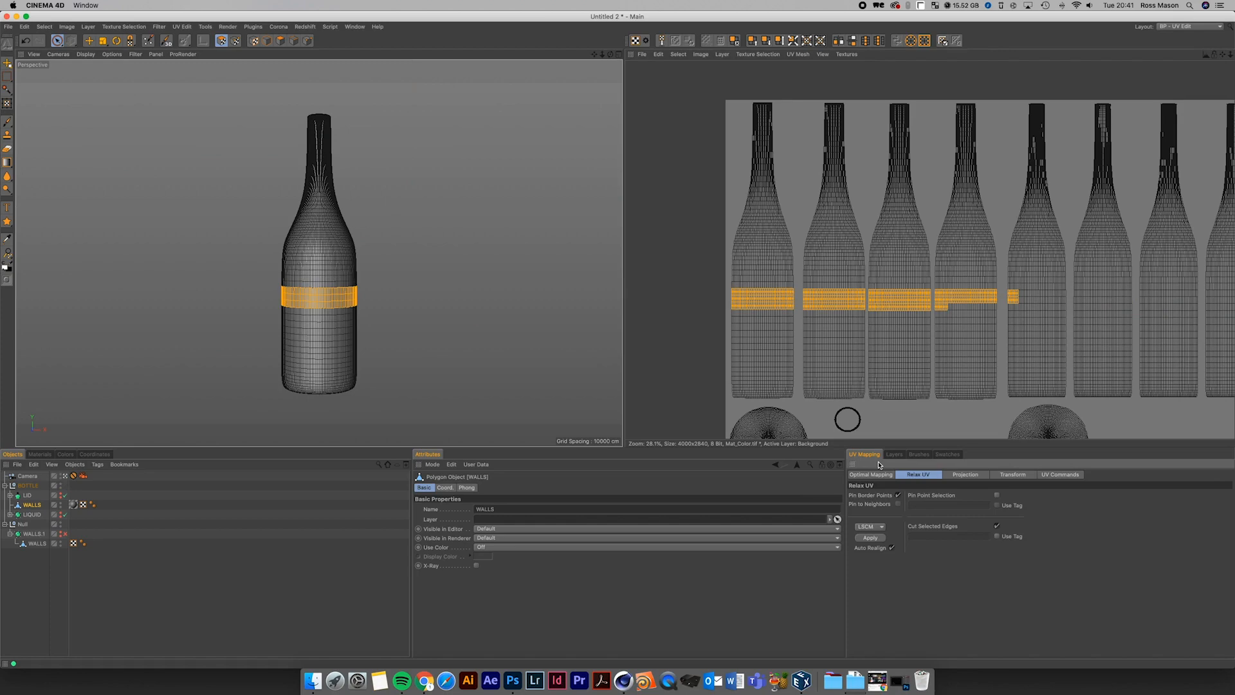
click(895, 454)
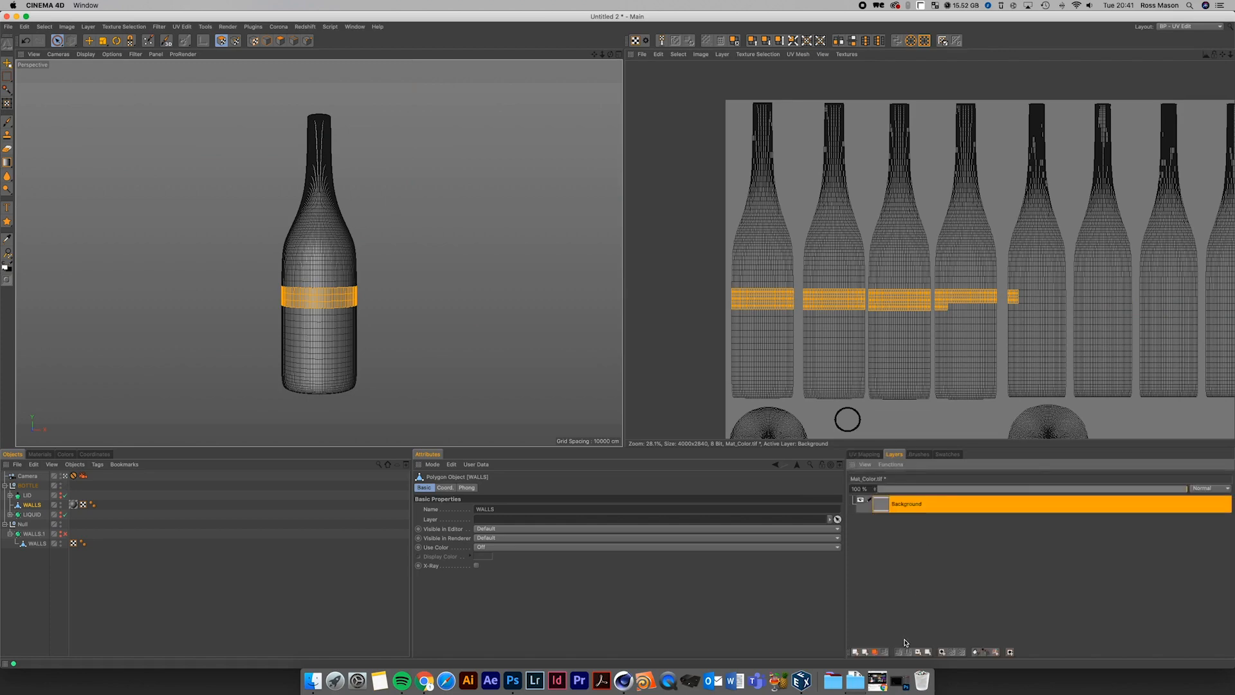
click(865, 652)
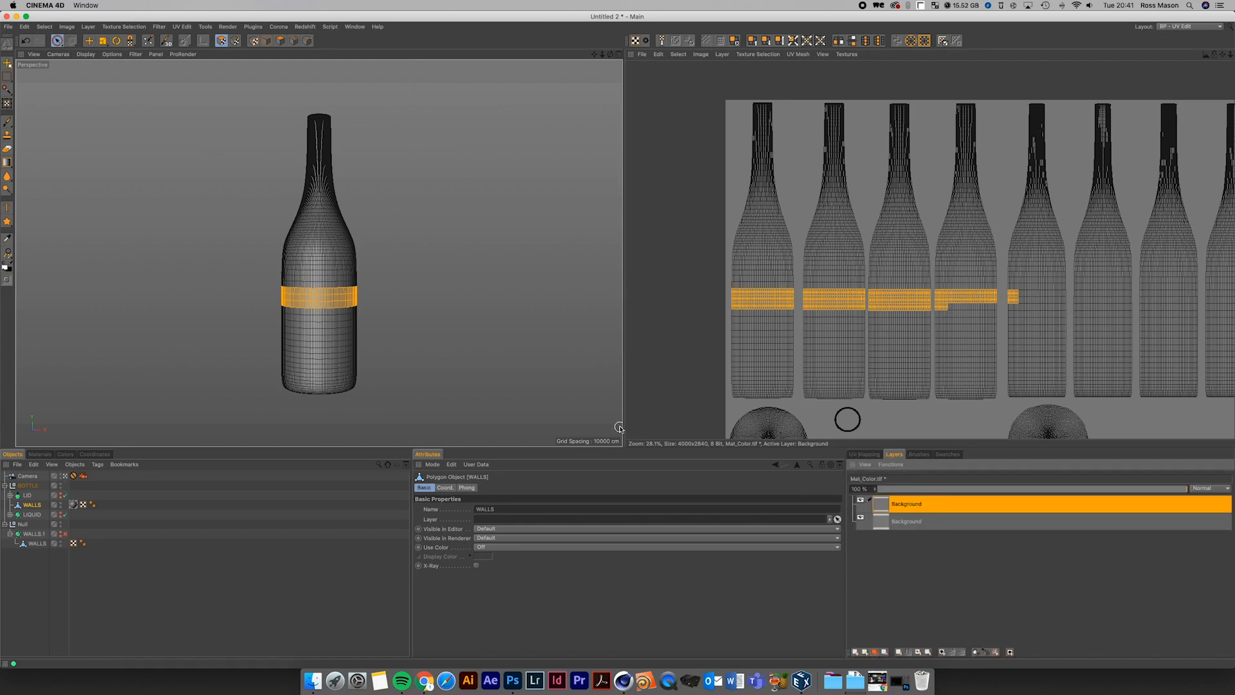
click(280, 41)
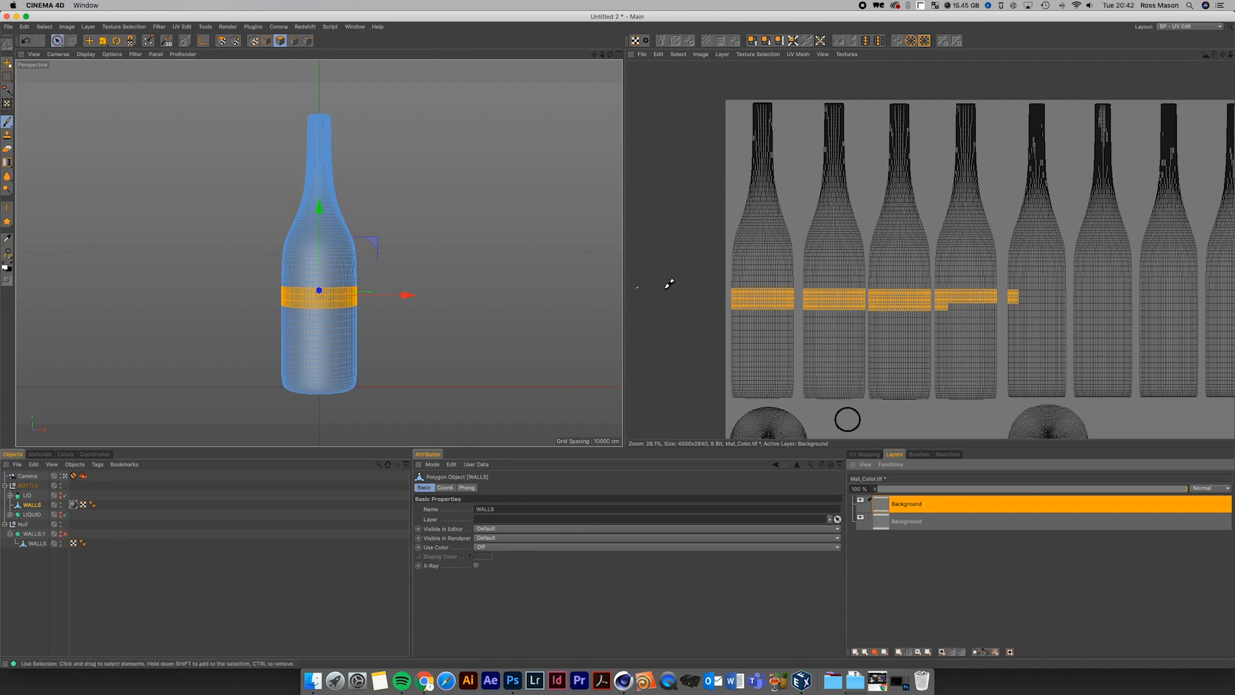
drag(876, 273, 781, 315)
drag(789, 273, 876, 312)
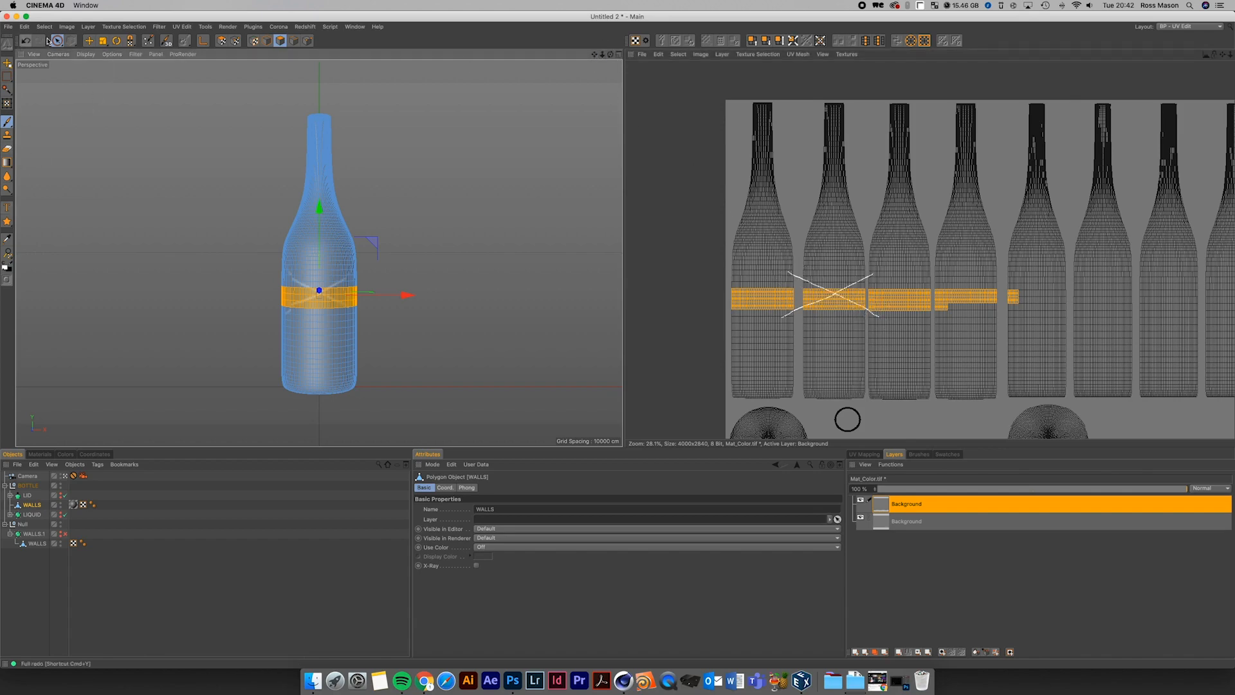
- Clear the polygon selection and inspect up close how the painted cross runs over the island seams on the bottle
click(88, 39)
click(443, 238)
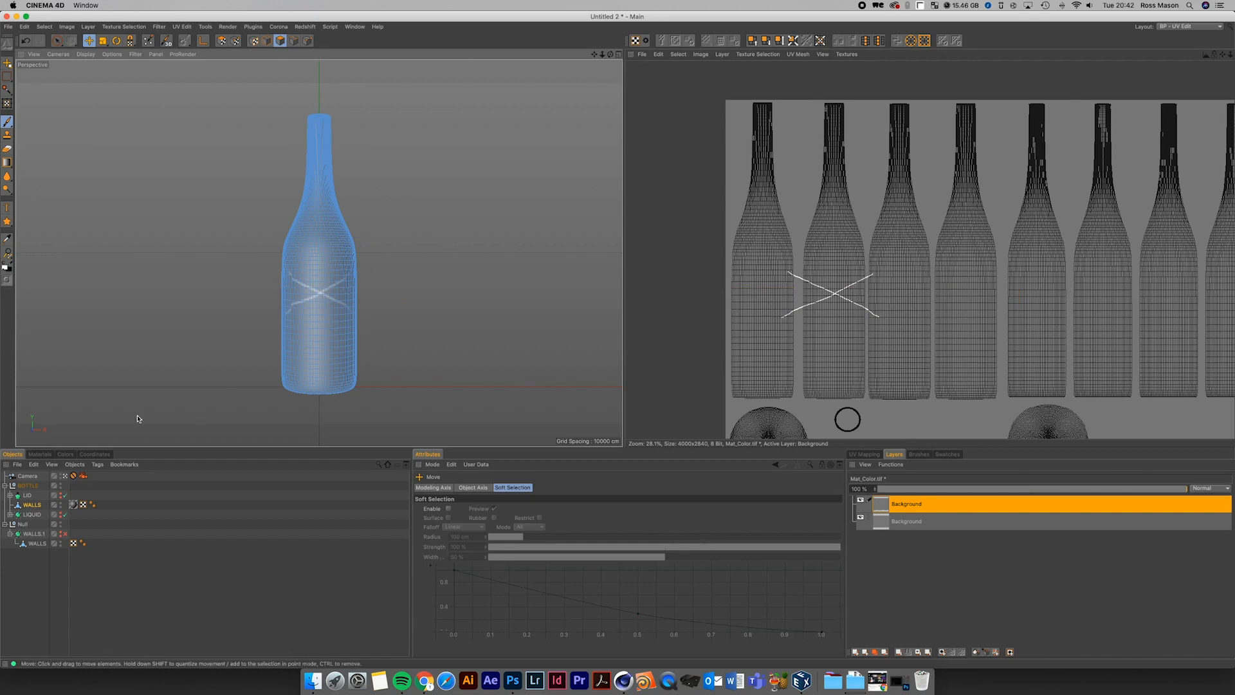
click(67, 477)
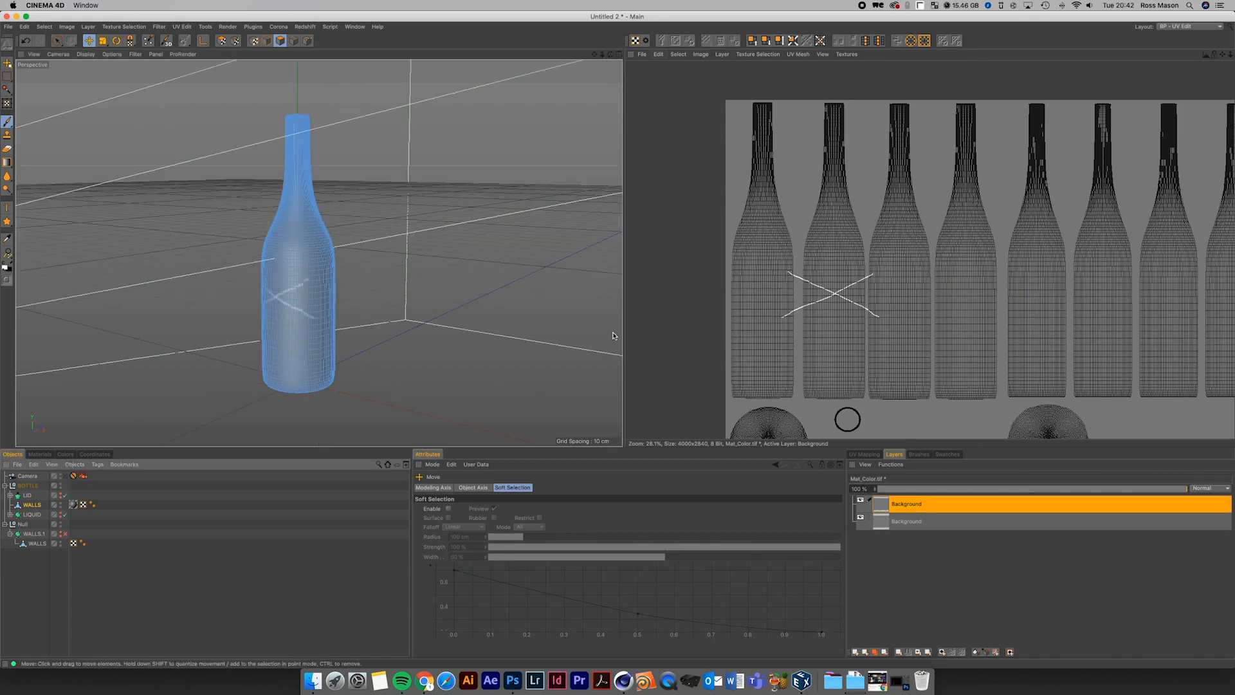
drag(602, 54, 333, 242)
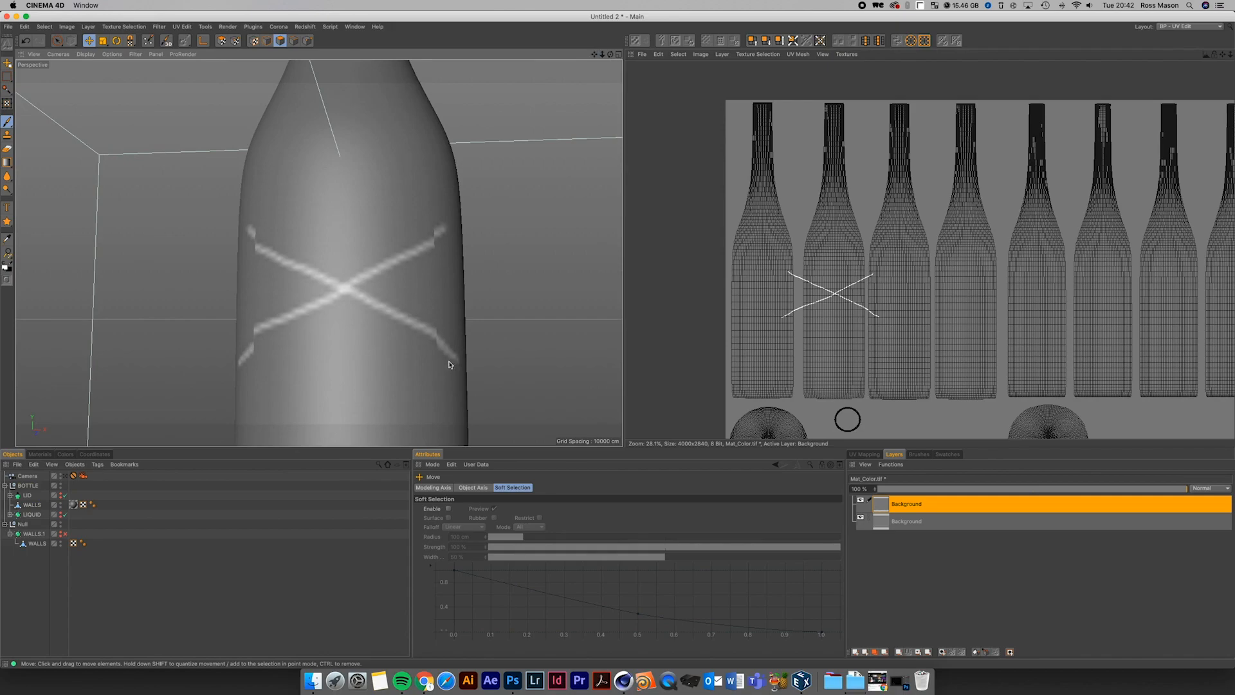
- Brush small and larger test scribbles across the gap between the second and third UV islands to check the seam on the bottle
click(1222, 51)
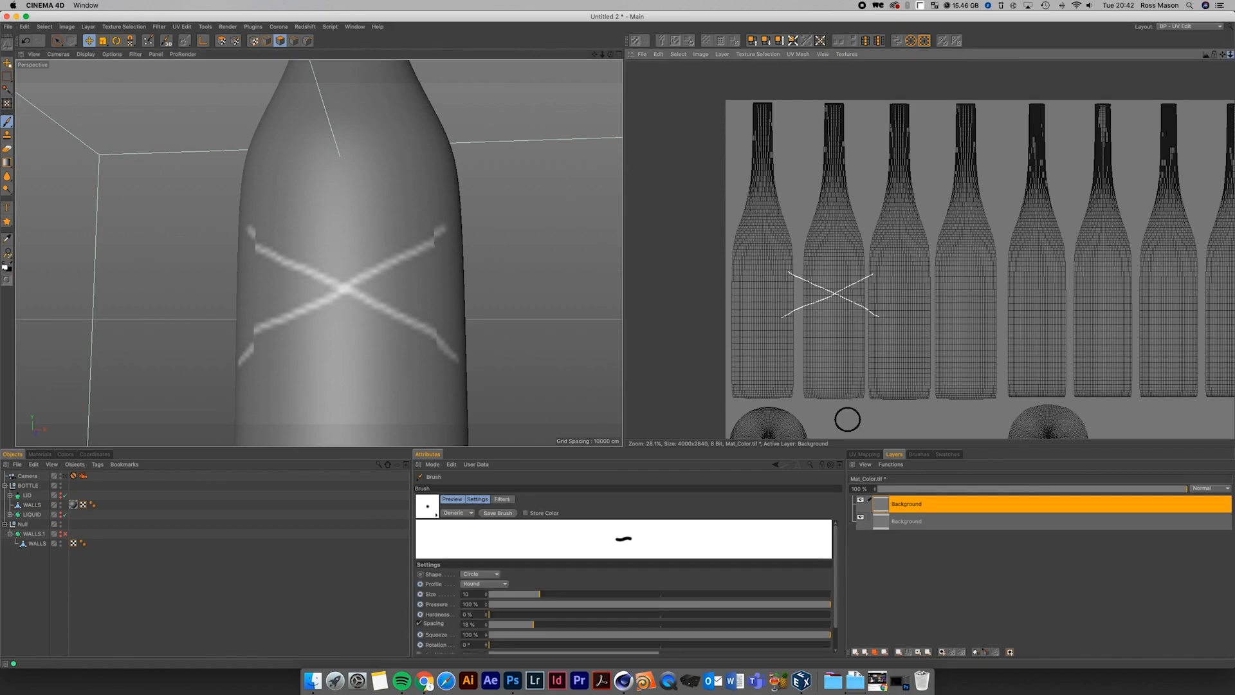
scroll(926, 248, up, 3)
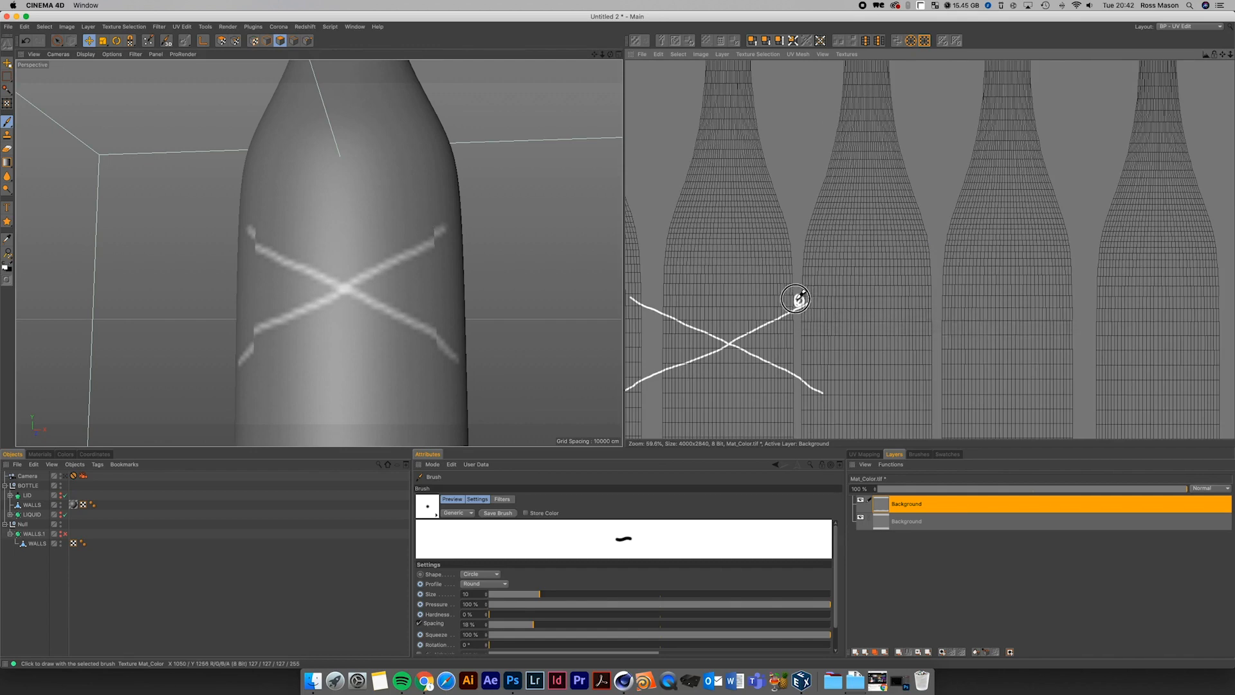
drag(796, 302, 800, 298)
alt+drag(573, 138, 532, 159)
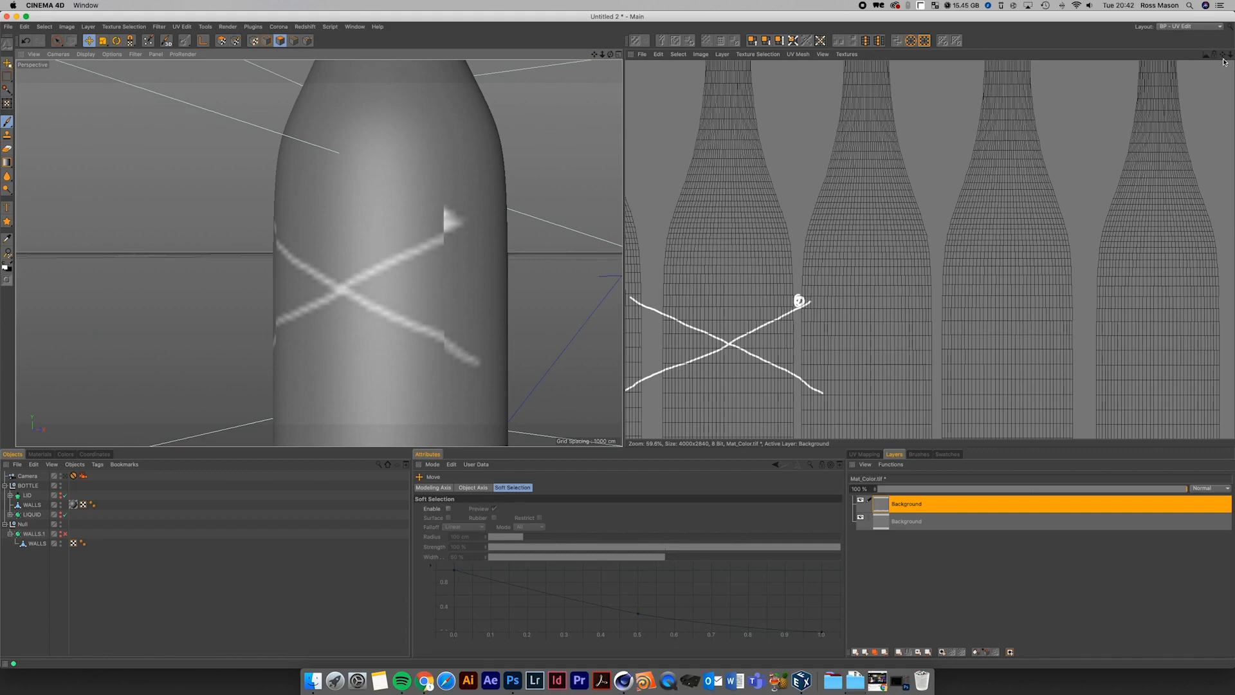
scroll(928, 250, up, 3)
scroll(929, 250, up, 2)
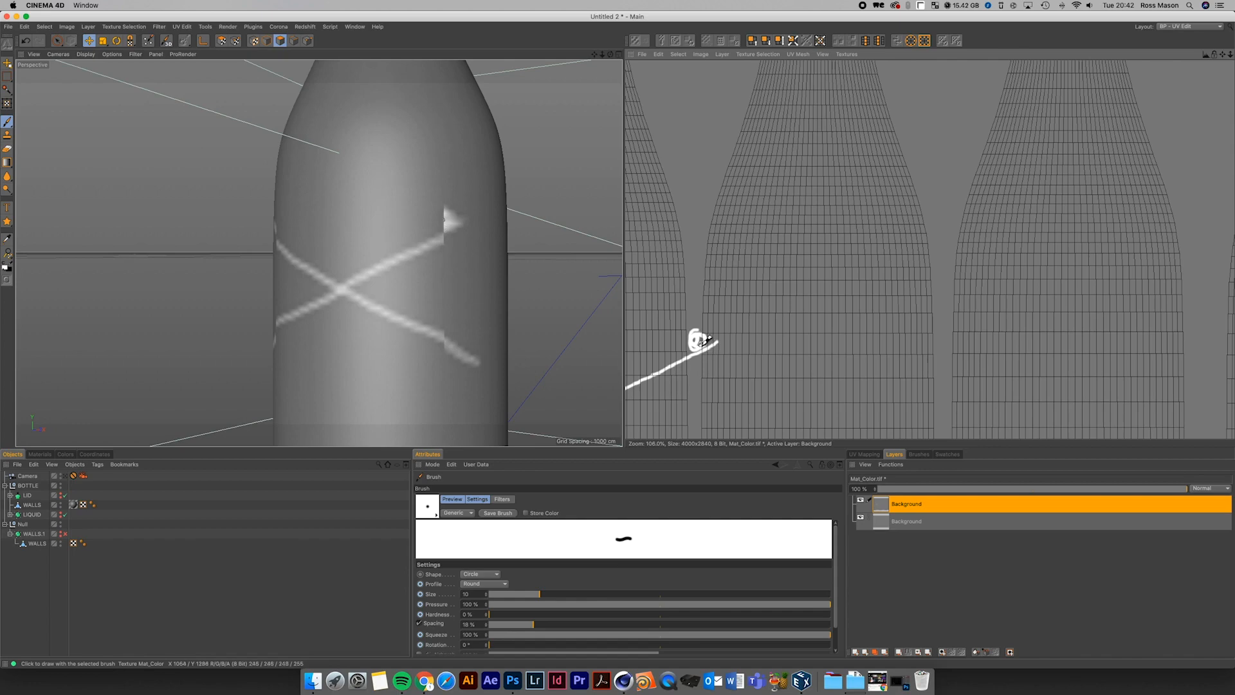
mouse_move(708, 301)
mouse_down()
mouse_move(670, 297)
mouse_move(703, 276)
mouse_move(707, 299)
mouse_move(664, 322)
mouse_move(698, 305)
mouse_up()
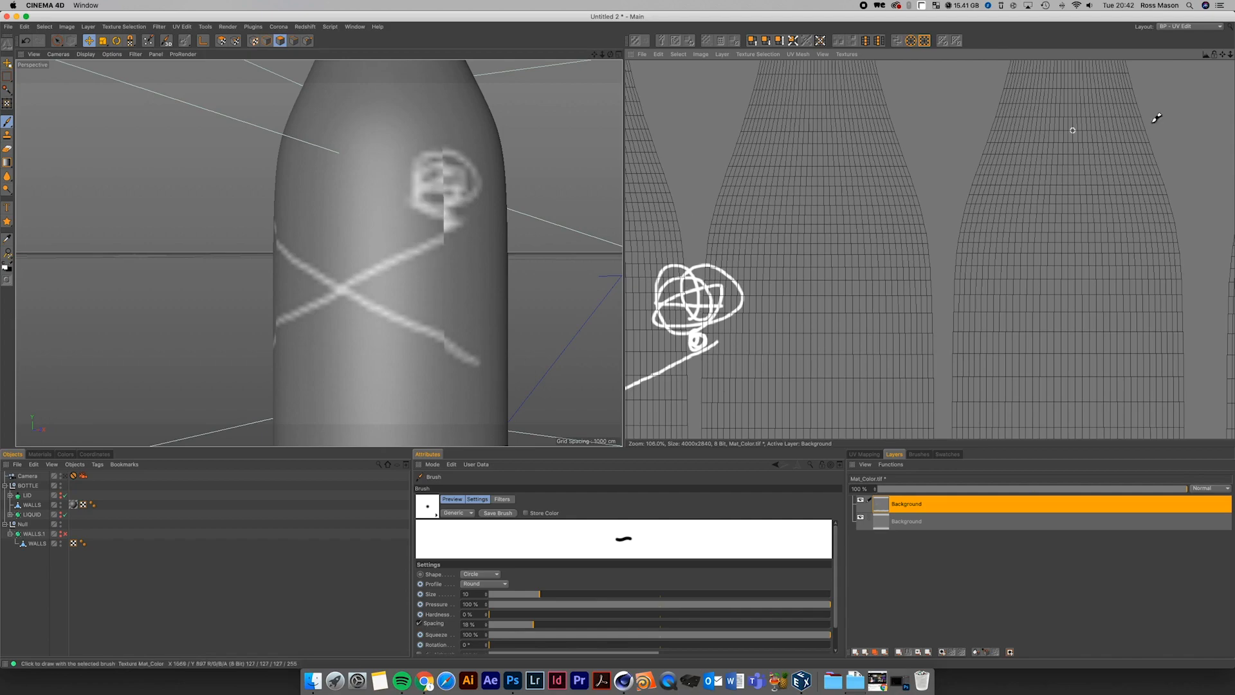
- Delete the duplicated Background layer that holds the test brush strokes
scroll(929, 249, down, 5)
scroll(930, 250, down, 1)
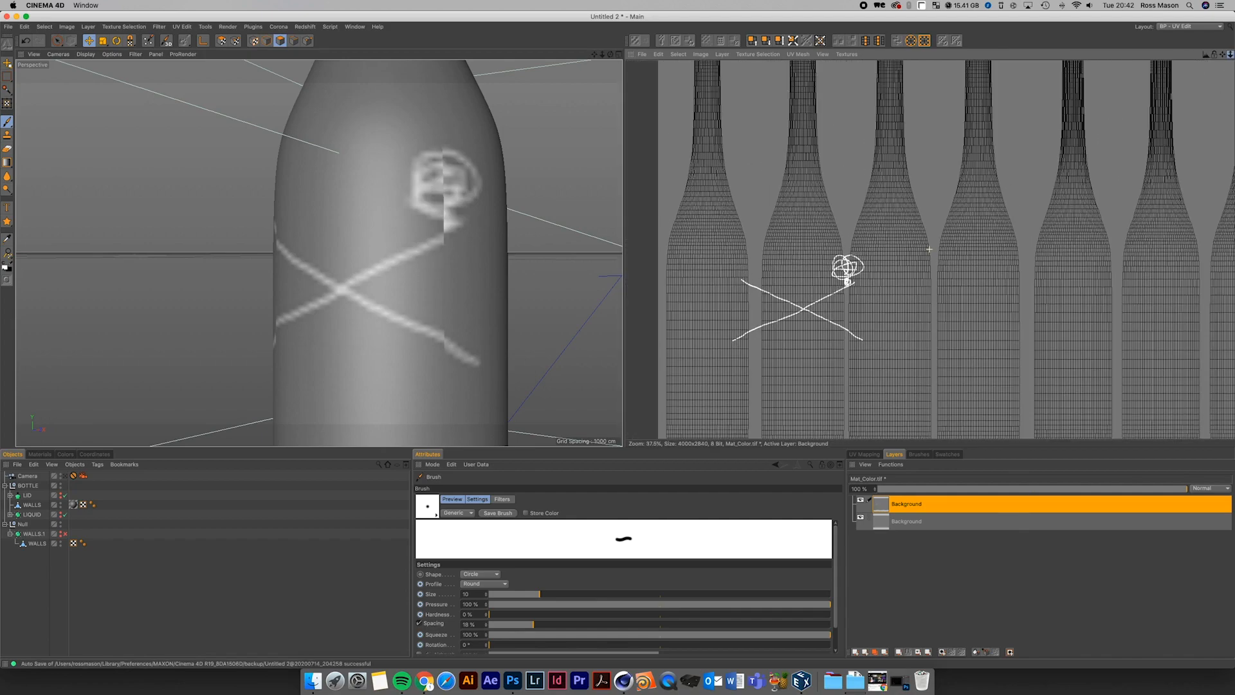
drag(1226, 55, 1232, 51)
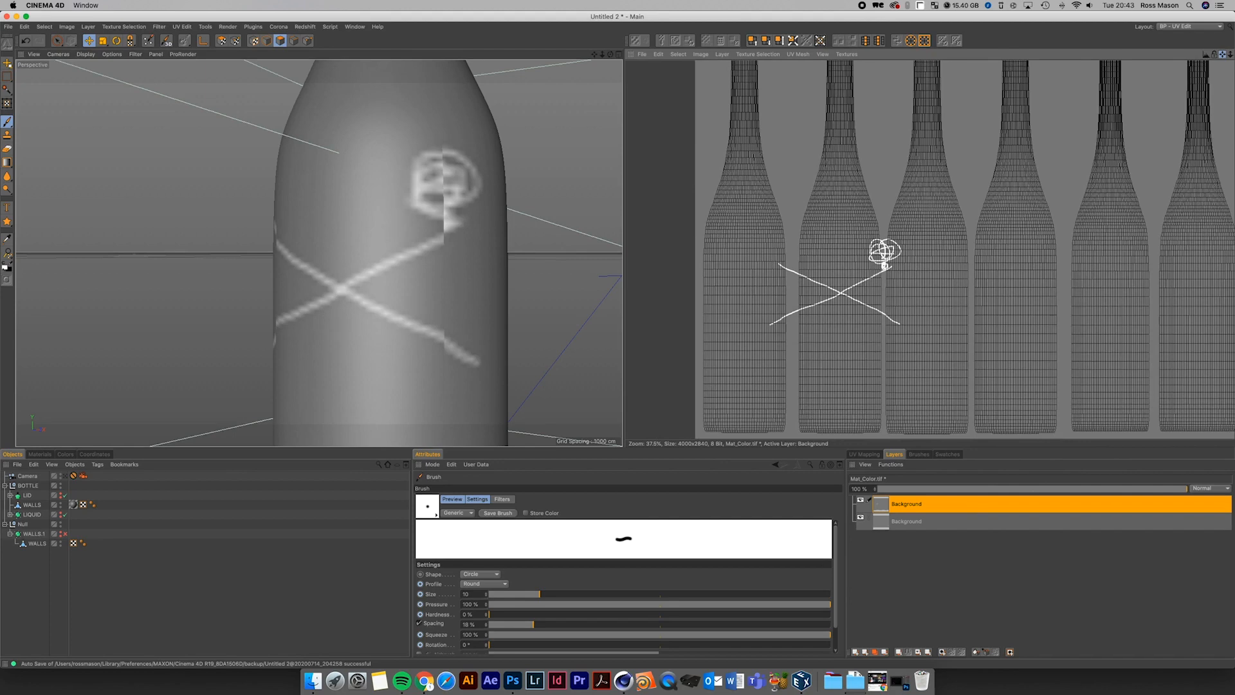
click(961, 505)
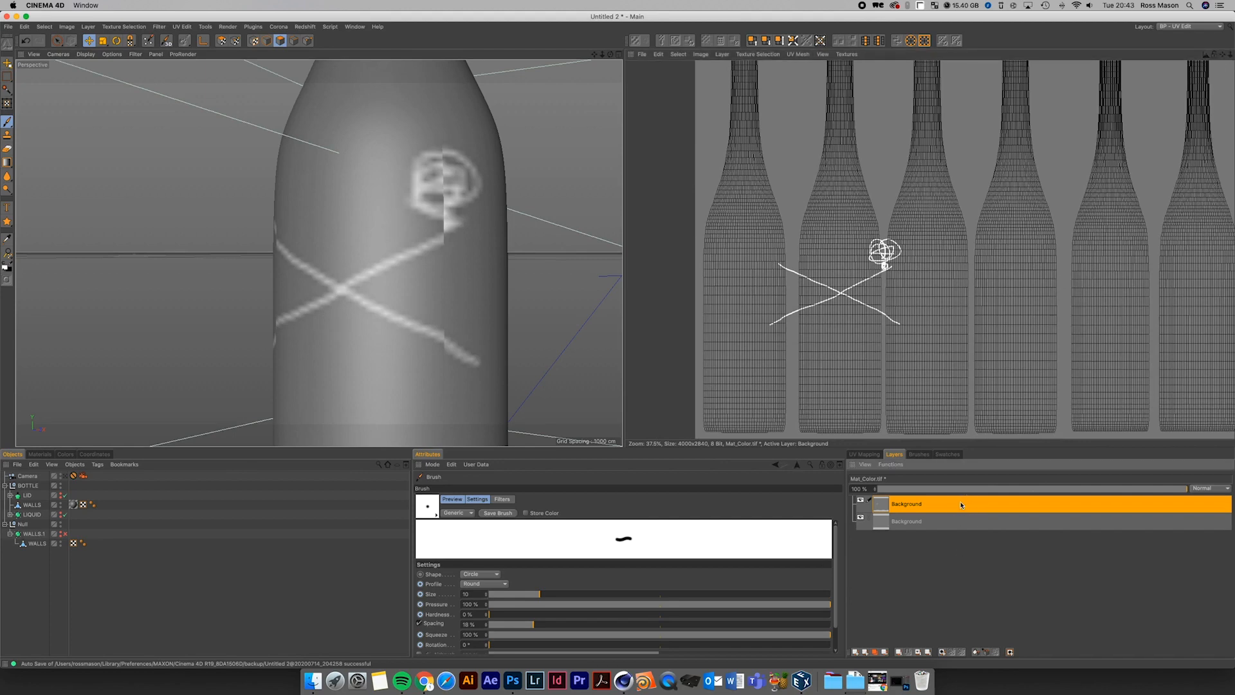
key(Delete)
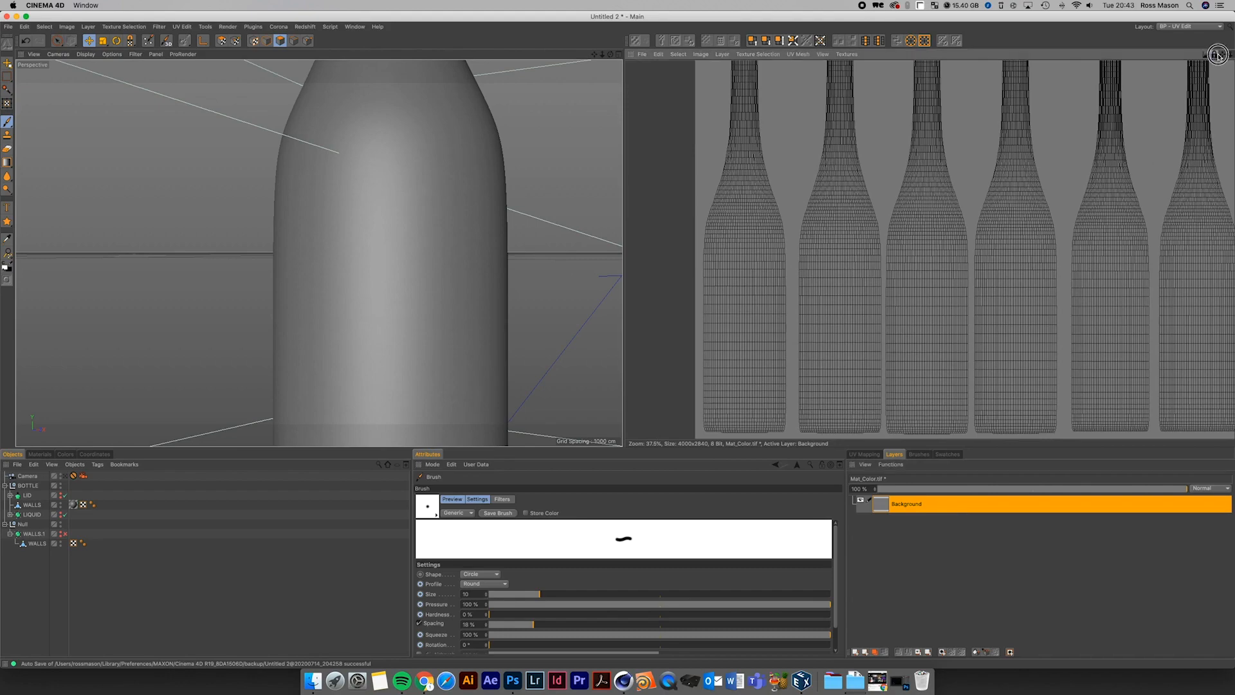
- Rectangle-select the second UV island in UV polygon mode and move it left, close beside the first island
drag(1222, 54, 1187, 107)
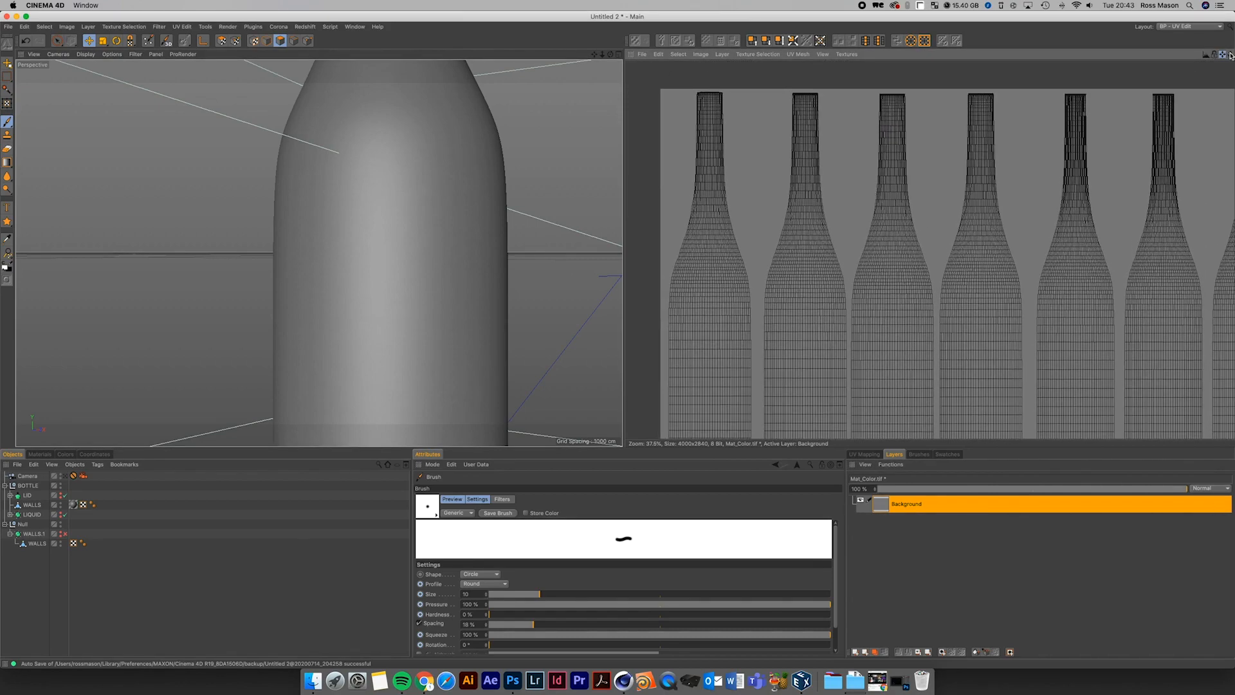
mouse_move(1230, 55)
mouse_down()
mouse_move(1190, 77)
mouse_move(1228, 38)
mouse_up()
drag(59, 41, 88, 51)
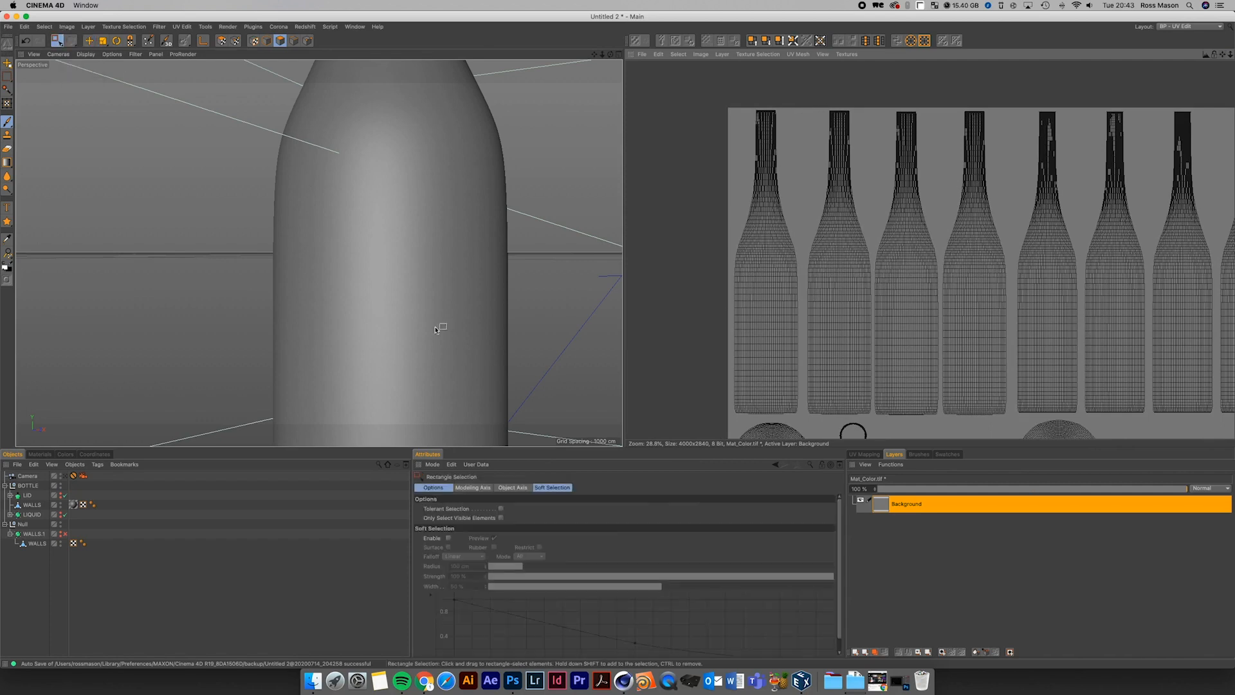
click(221, 40)
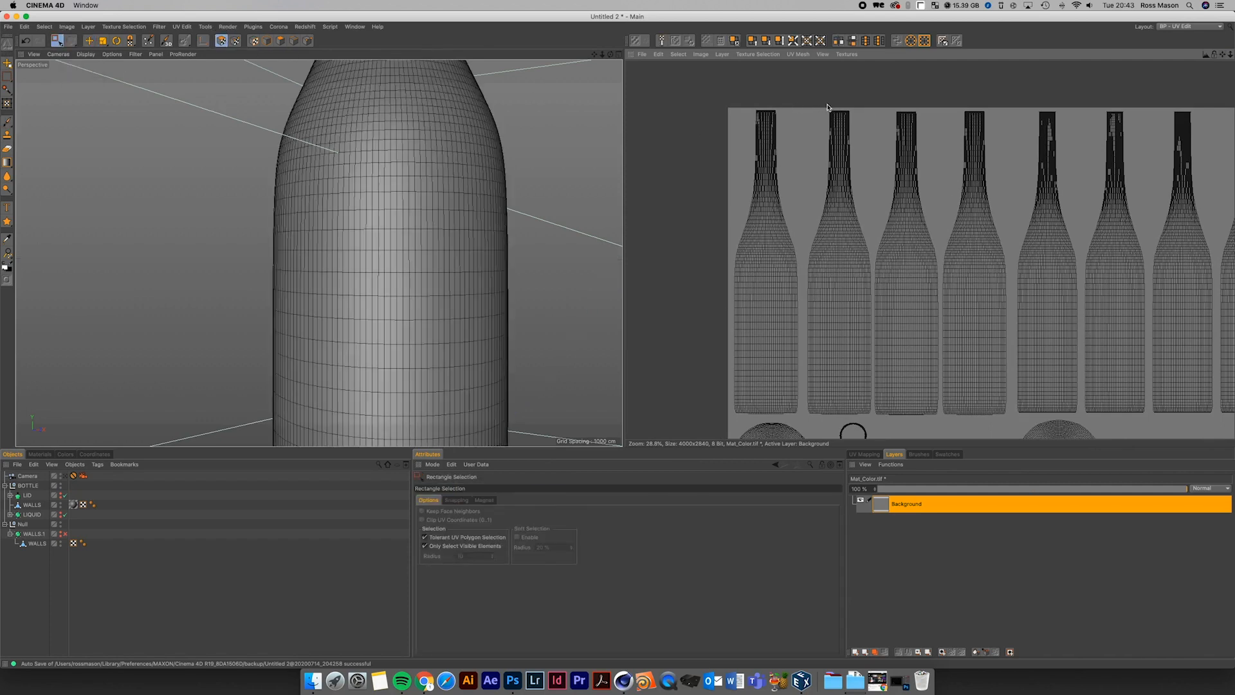
drag(800, 99, 873, 420)
key(e)
drag(849, 344, 841, 345)
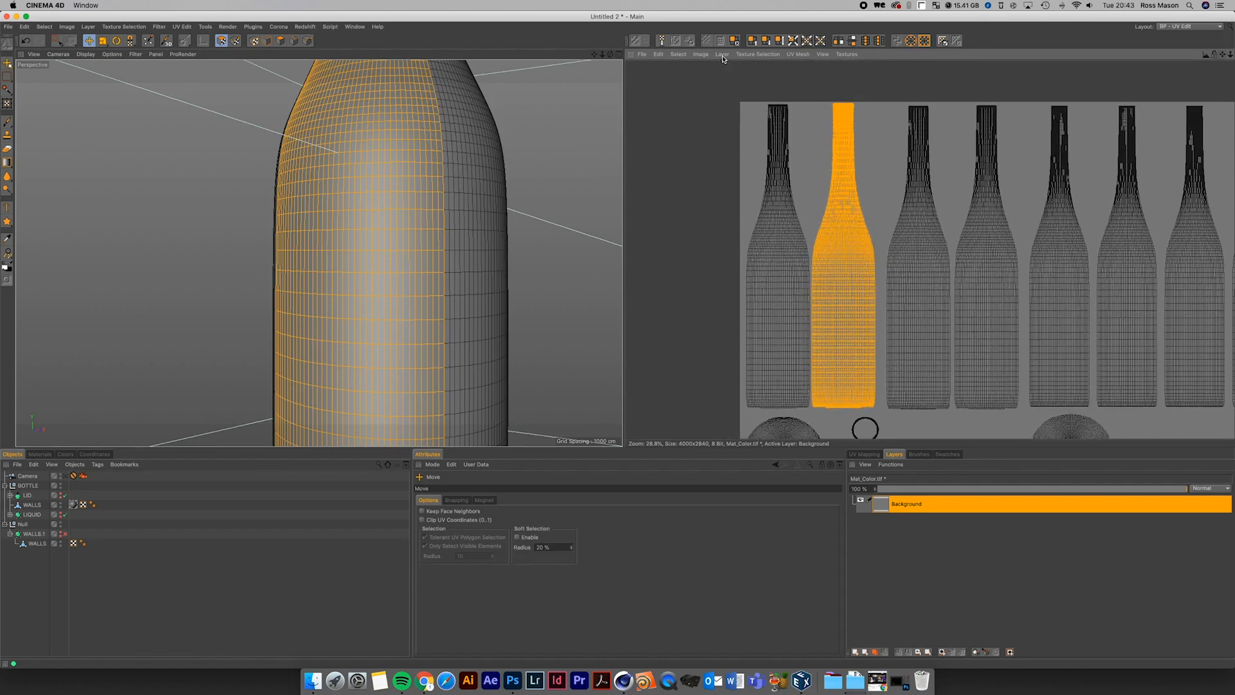
- Undock the texture view into its own window, enlarge it and place it over the layout with the whole UV canvas in sight
click(631, 54)
click(647, 62)
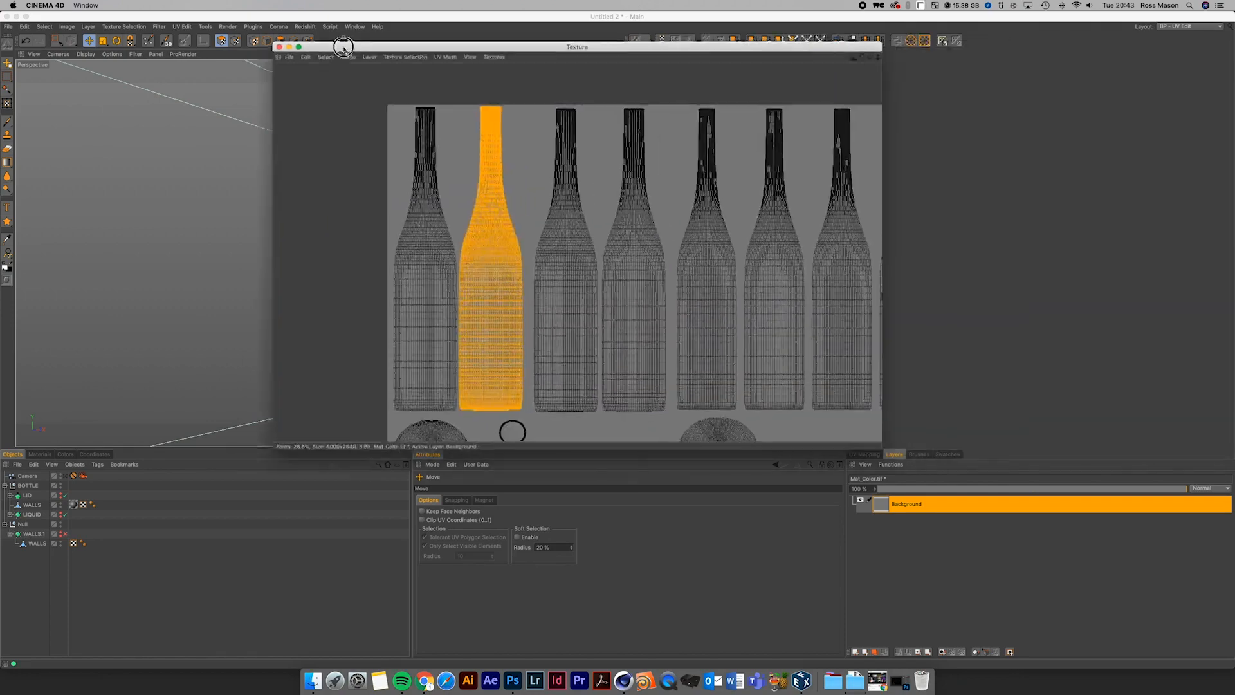
drag(463, 41, 157, 4)
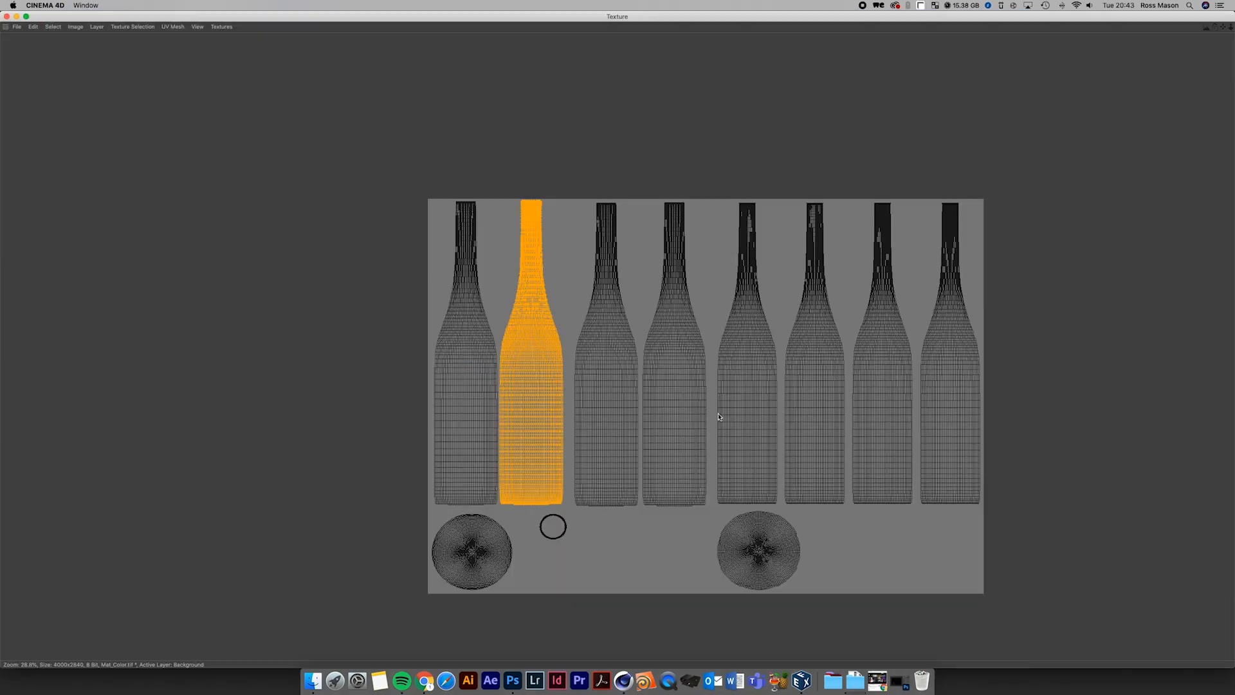
double_click(458, 17)
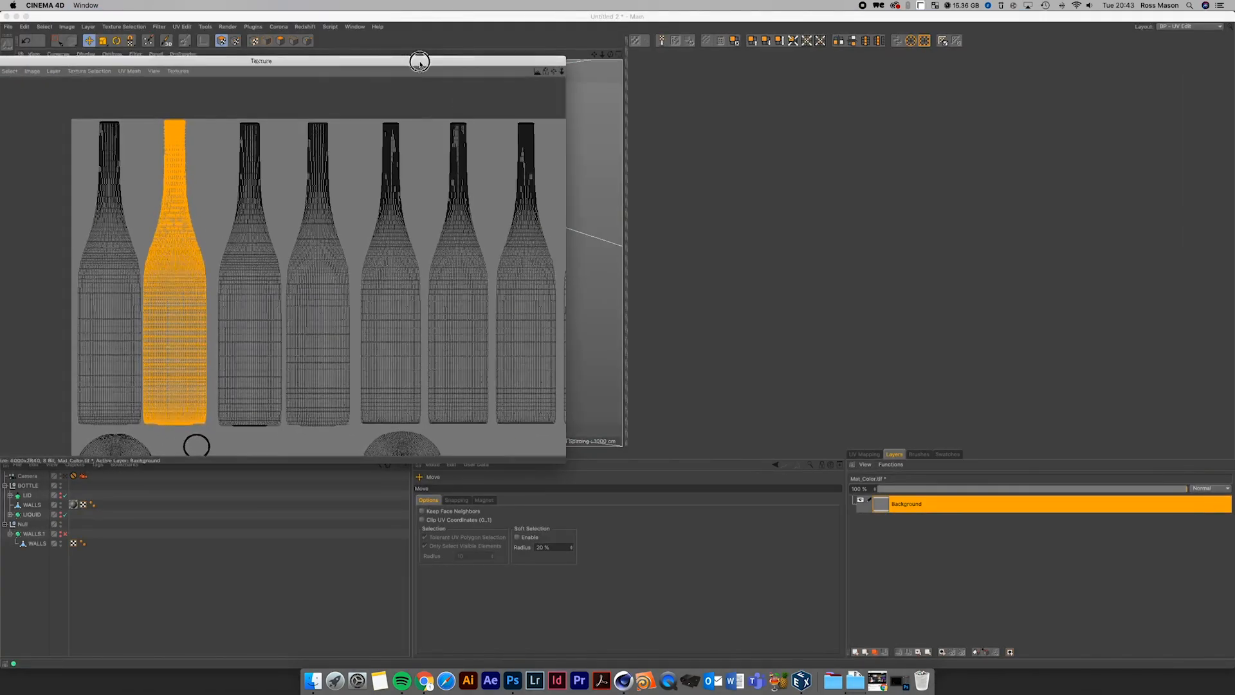
drag(566, 460, 859, 588)
drag(673, 63, 991, 91)
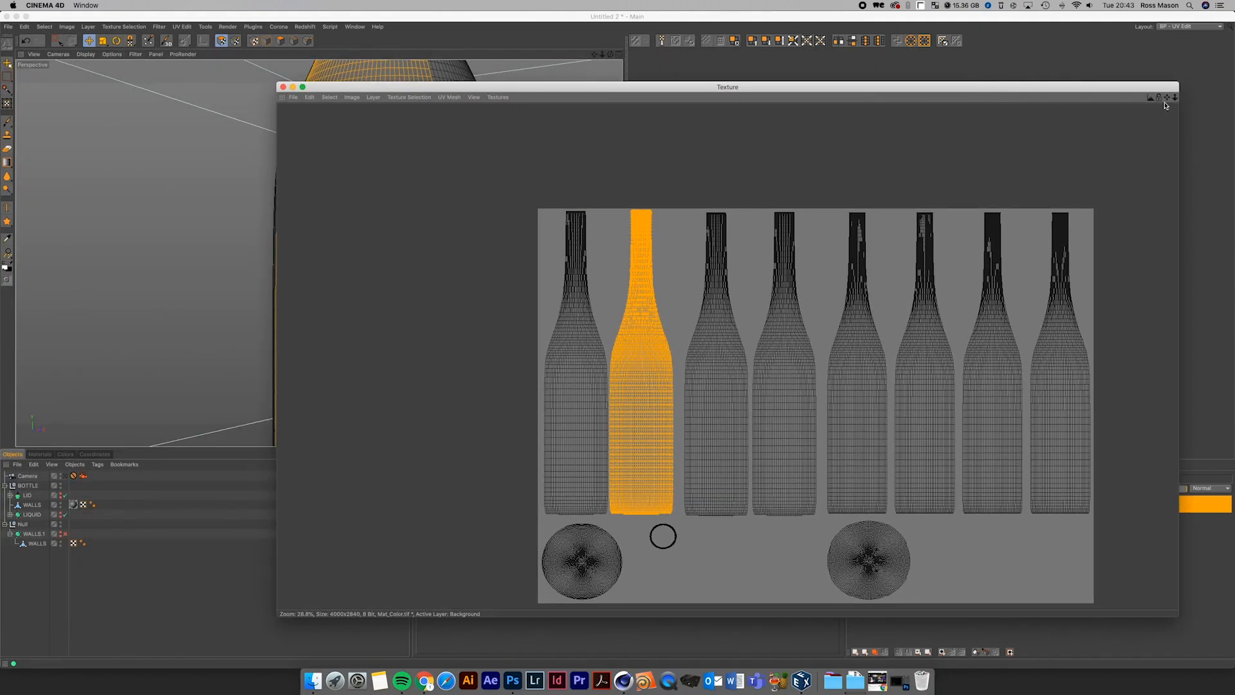
- Move the selected second UV island further left until its straight side meets the edge of the first island
scroll(725, 353, up, 3)
scroll(725, 354, down, 2)
scroll(726, 357, up, 5)
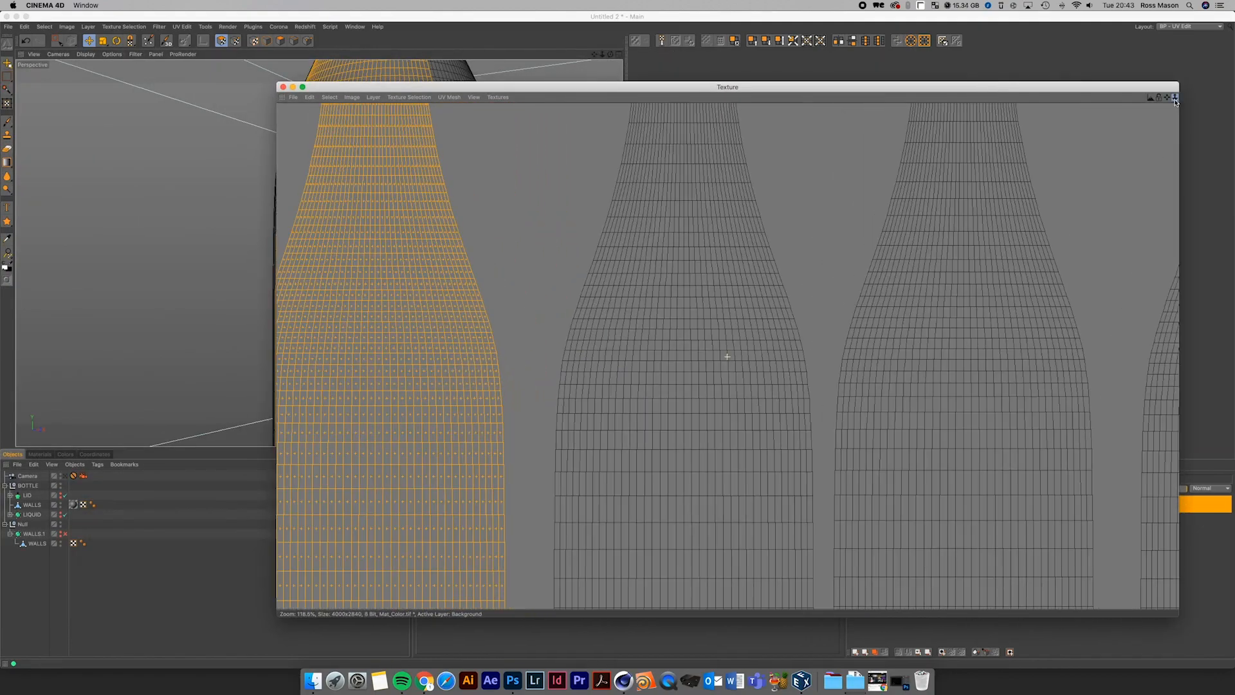
mouse_move(1167, 97)
mouse_down()
mouse_move(1234, 38)
mouse_move(1203, 0)
mouse_move(1168, 78)
mouse_move(1225, 99)
mouse_move(1151, 116)
mouse_up()
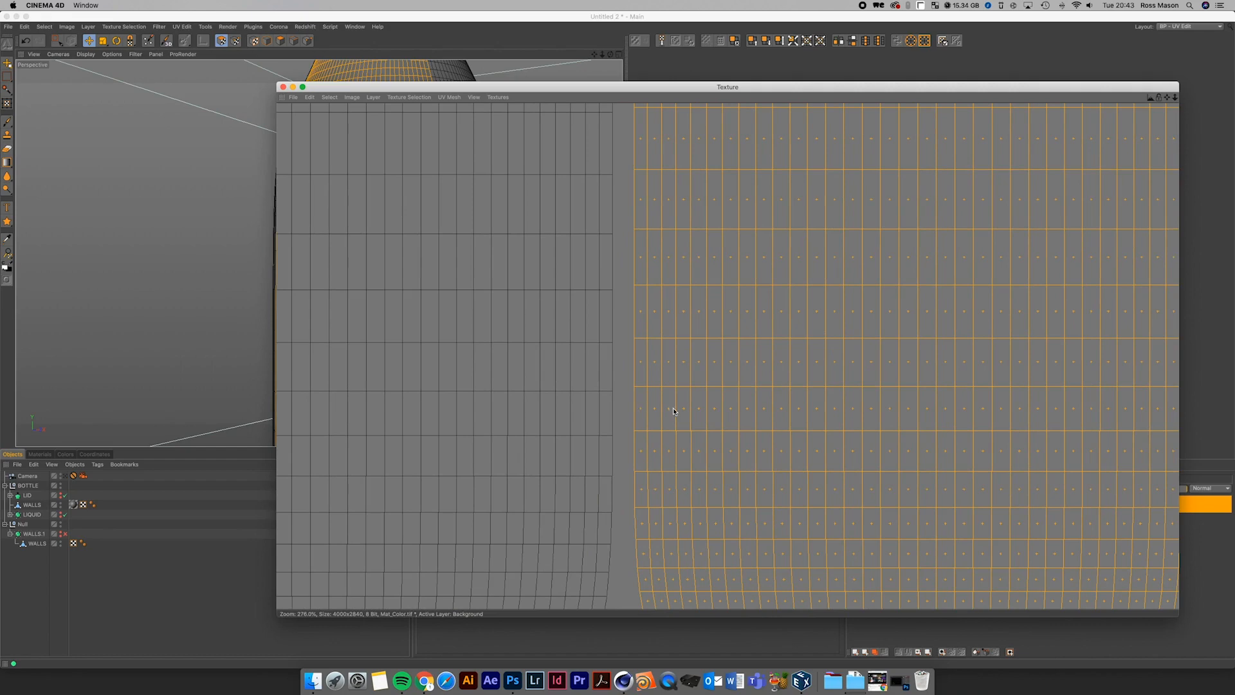
drag(678, 414, 657, 418)
drag(1167, 98, 1205, 0)
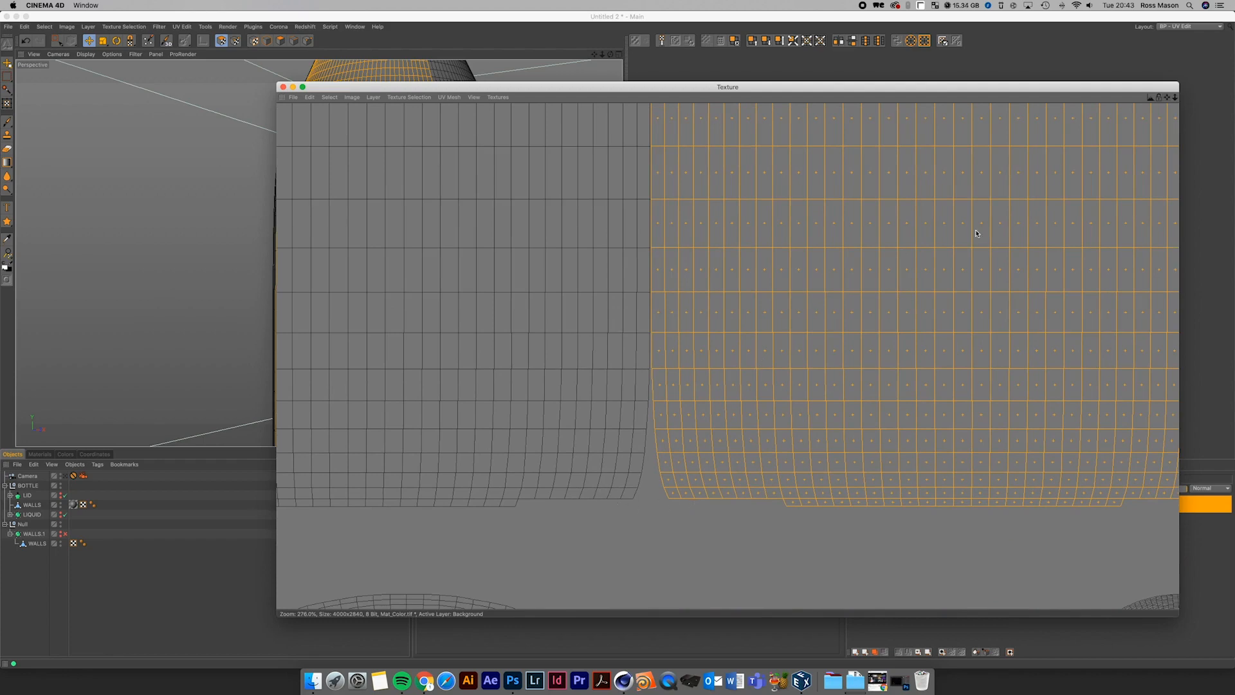
- Examine the seam between the first two UV islands at high magnification and compare it with the bottle's base in the perspective view
drag(1174, 98, 1166, 100)
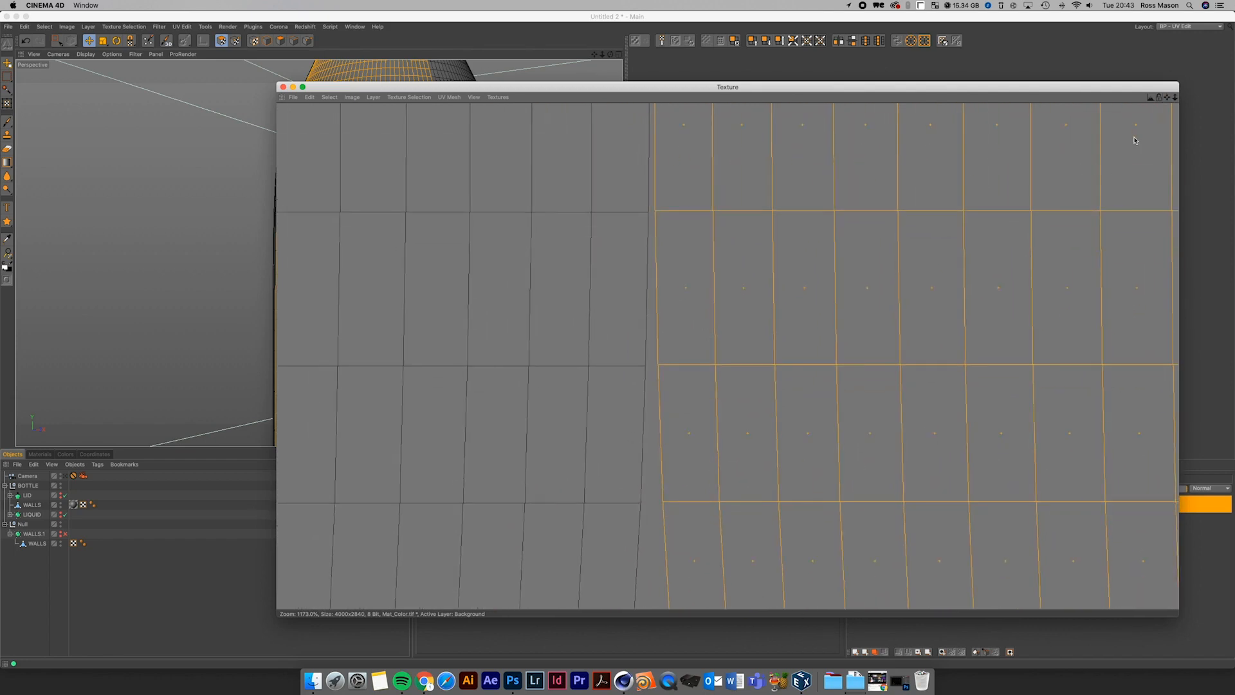
drag(657, 90, 981, 207)
drag(594, 54, 386, 245)
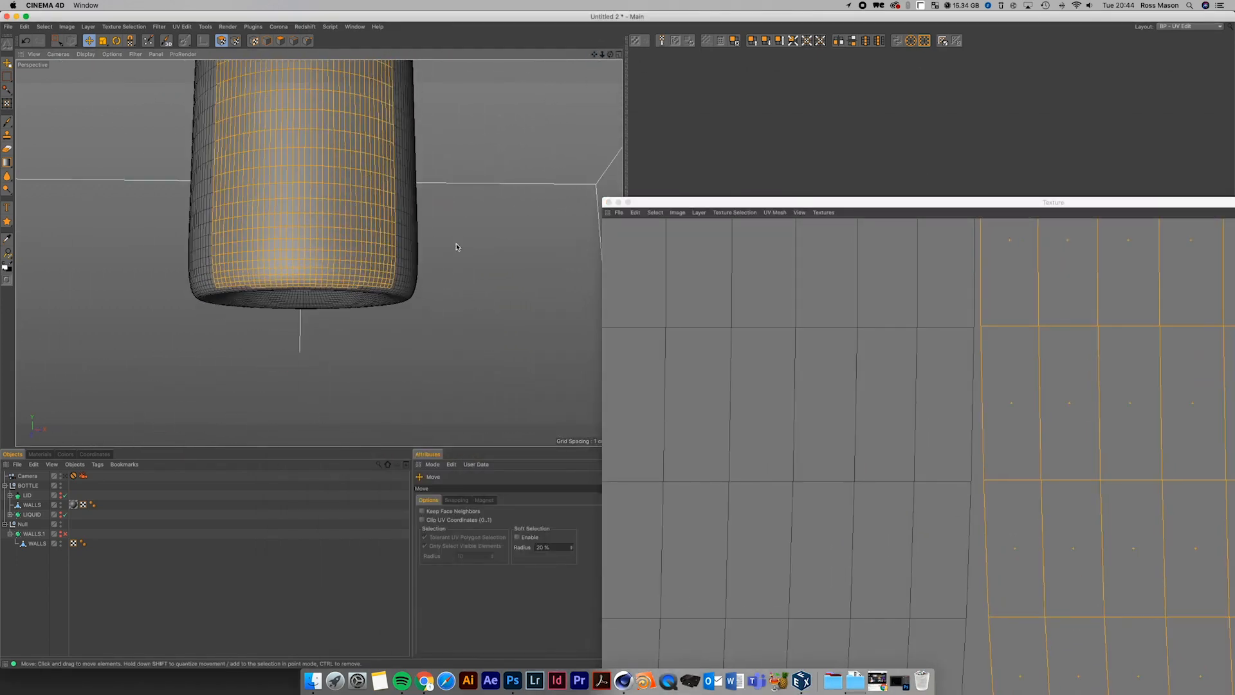
drag(772, 202, 357, 116)
drag(1077, 127, 1082, 578)
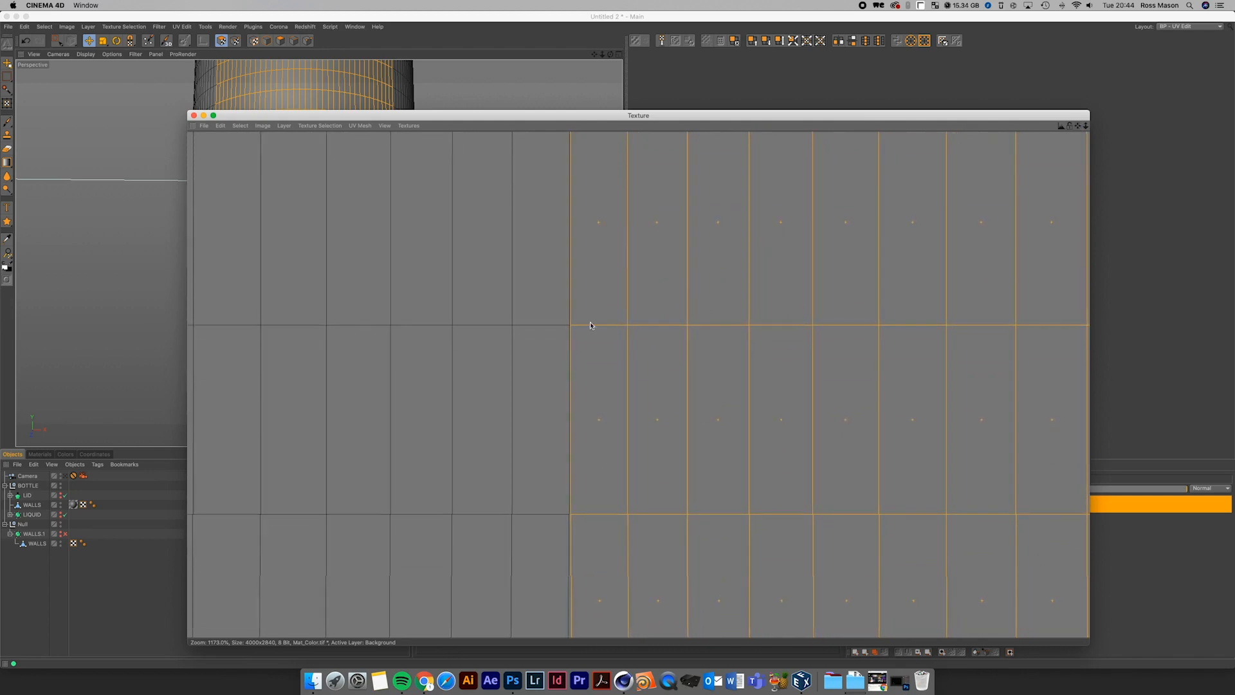
- Nudge the selected second UV island so its straight edge and rows line up with the first island at the seam
mouse_move(1085, 126)
mouse_down()
mouse_move(1157, 126)
mouse_move(1068, 126)
mouse_up()
alt+right_drag(638, 384, 598, 384)
alt+middle_drag(639, 384, 648, 0)
drag(1077, 126, 1111, 546)
drag(597, 332, 594, 315)
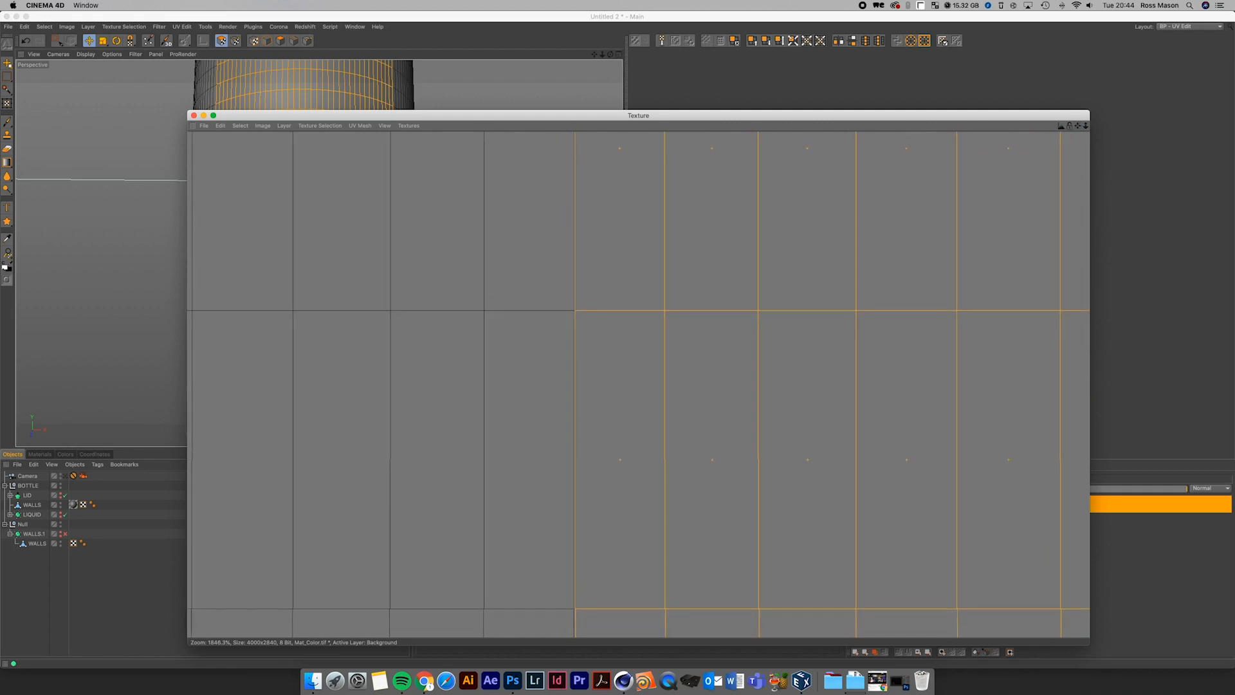
drag(1085, 126, 1087, 128)
drag(1080, 129, 1159, 222)
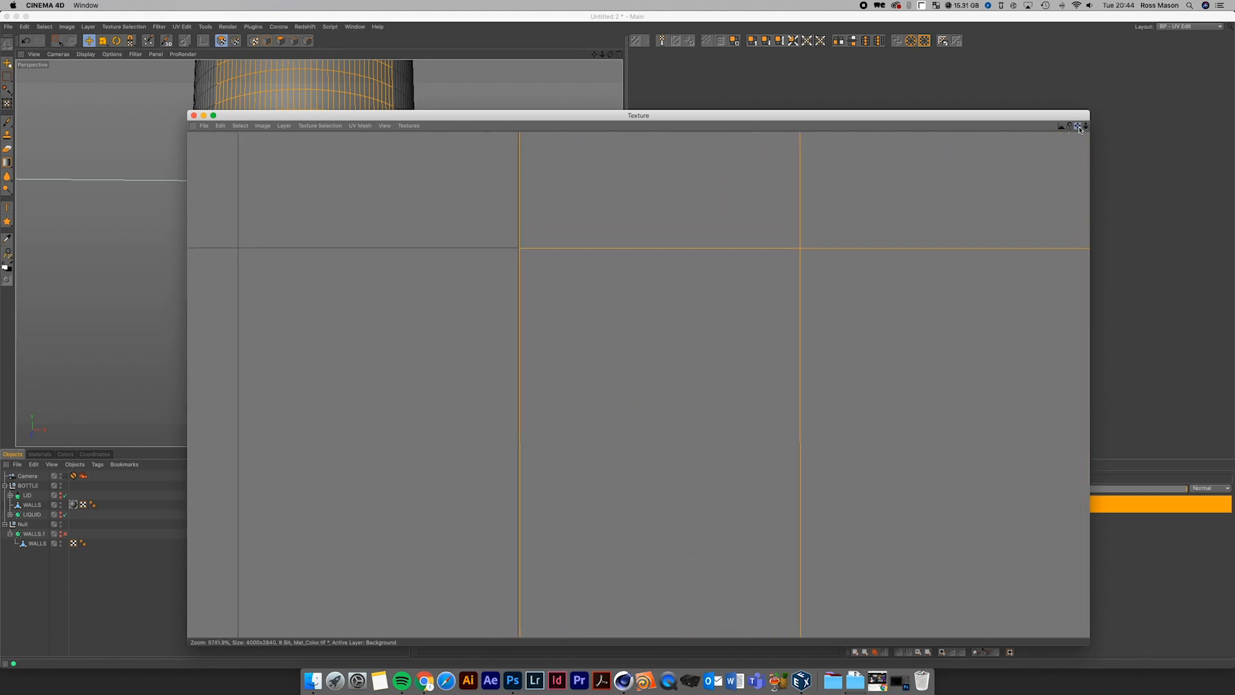
- Switch to UV point editing with Rectangle Selection and locate where the straight seam starts to open near the islands' base
click(235, 42)
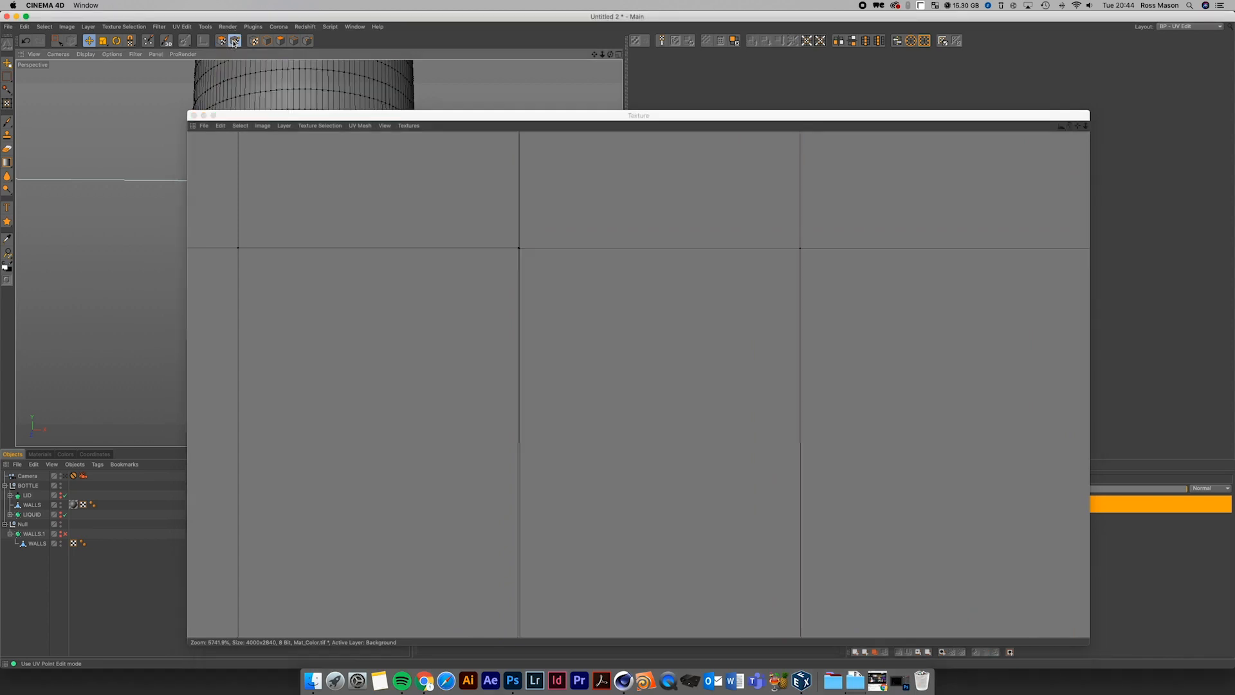
click(56, 40)
click(508, 249)
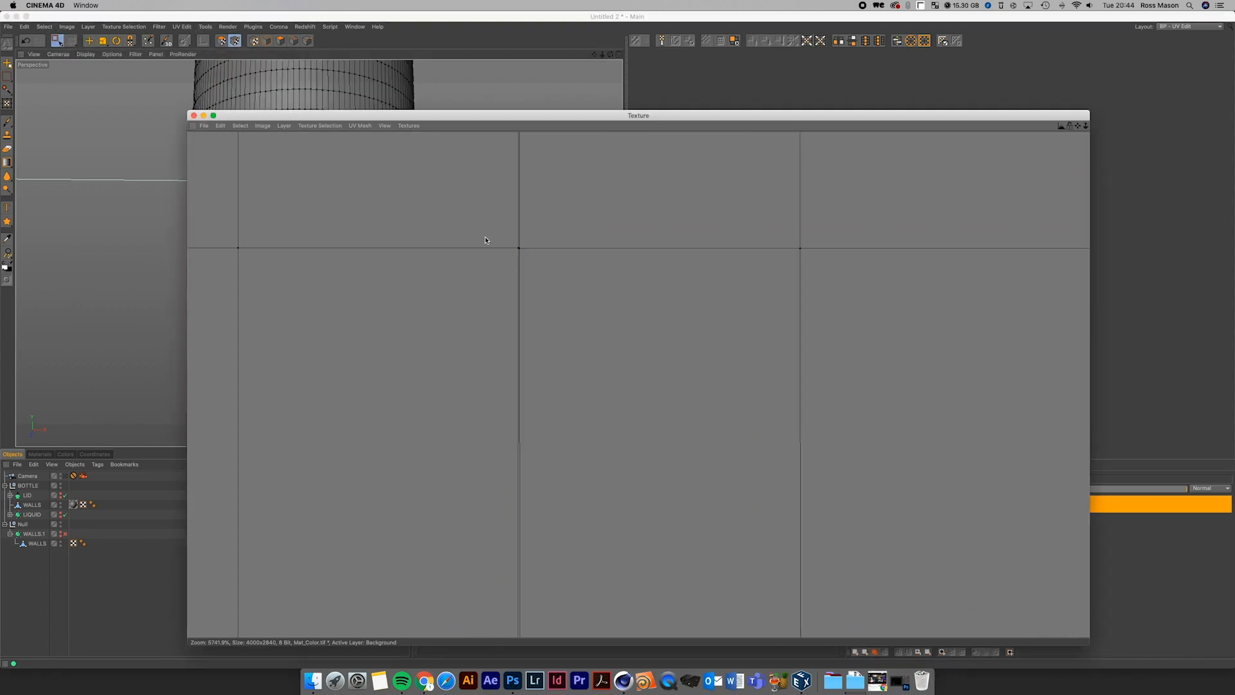
drag(1086, 129, 638, 384)
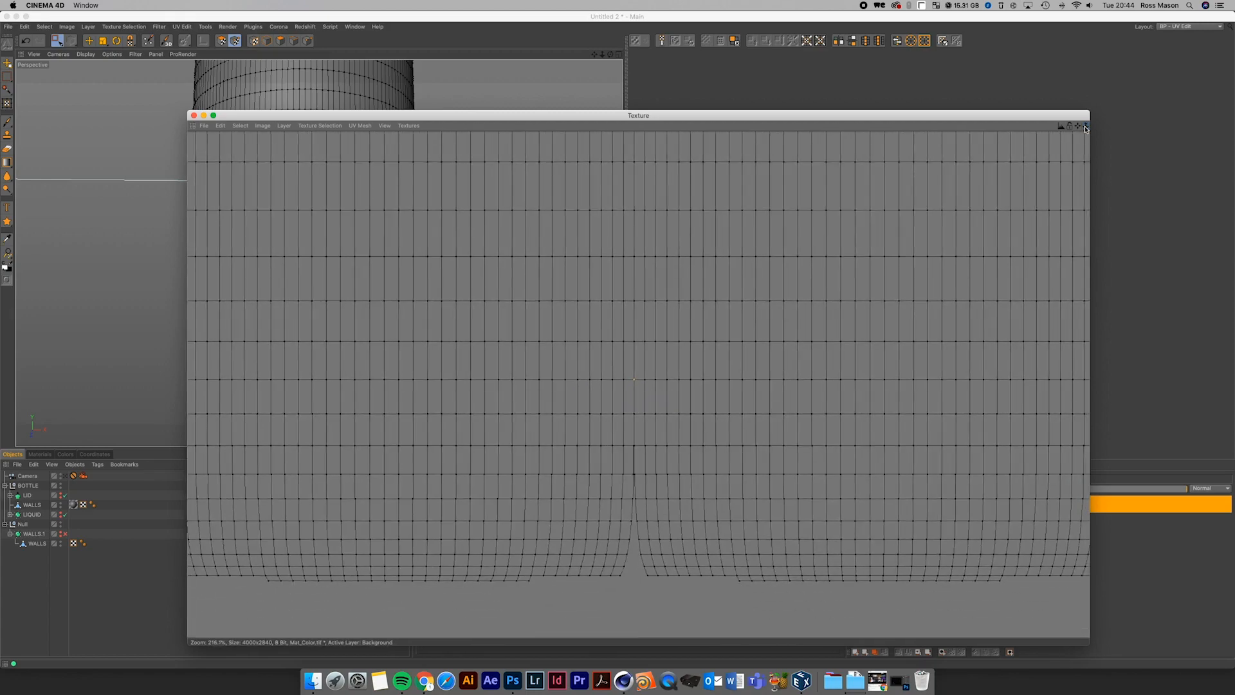
drag(1076, 128, 648, 438)
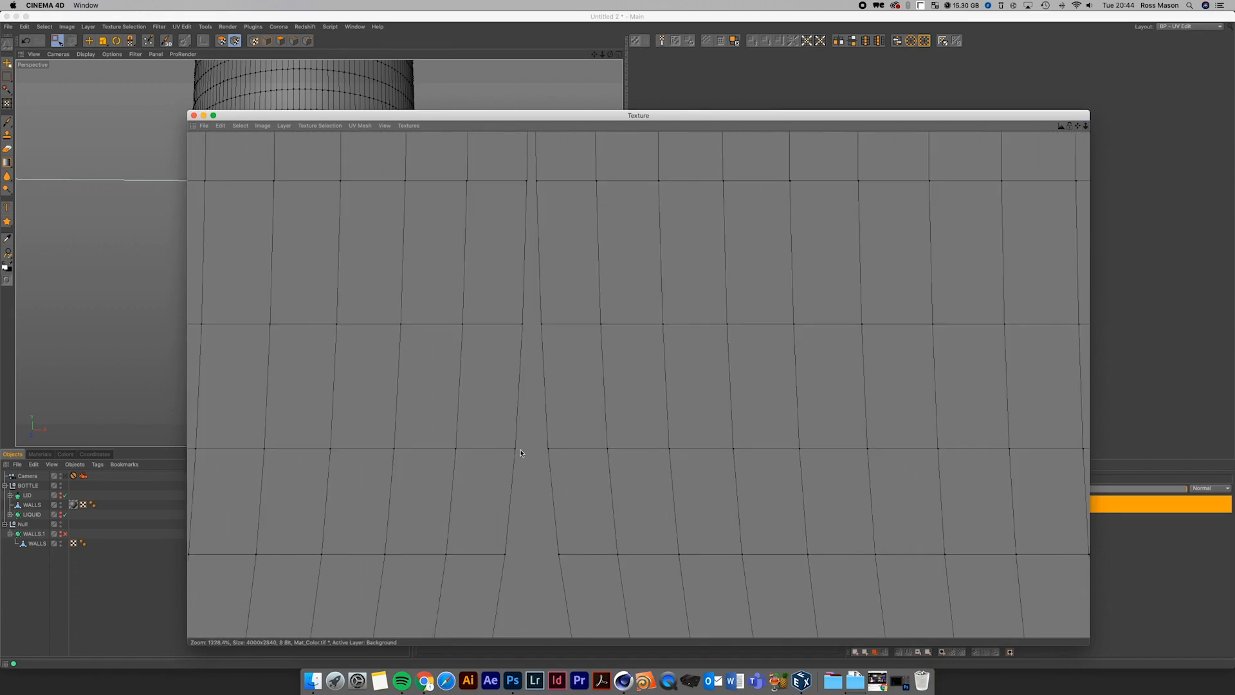
drag(1077, 126, 1118, 692)
- Rectangle-select the pair of seam points just above the lower gap and align them onto one vertical line
mouse_move(566, 419)
mouse_down()
mouse_move(588, 393)
mouse_move(557, 419)
mouse_up()
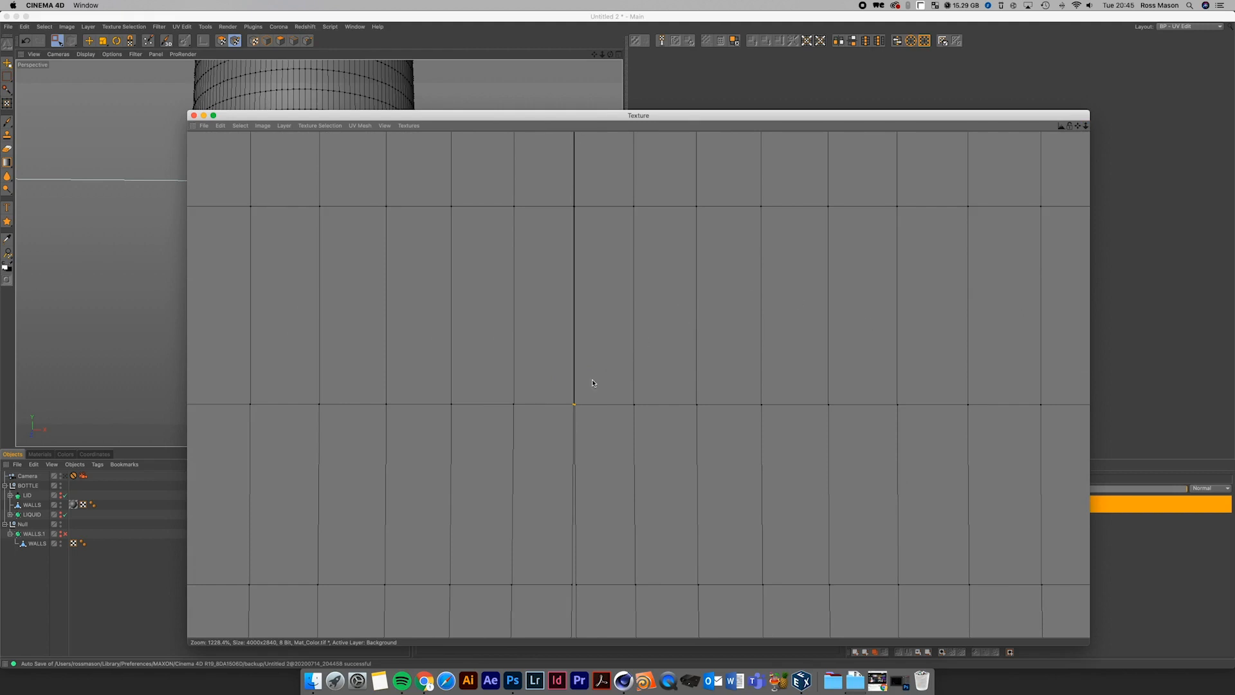
drag(586, 396, 561, 417)
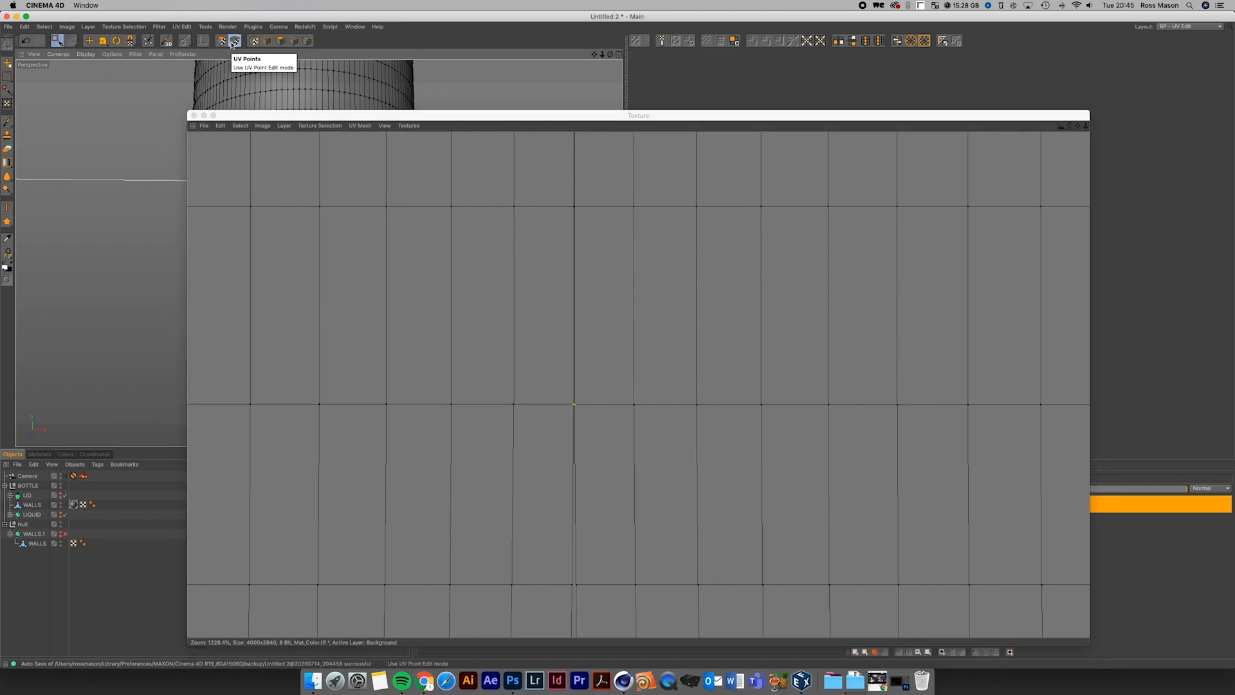
click(867, 41)
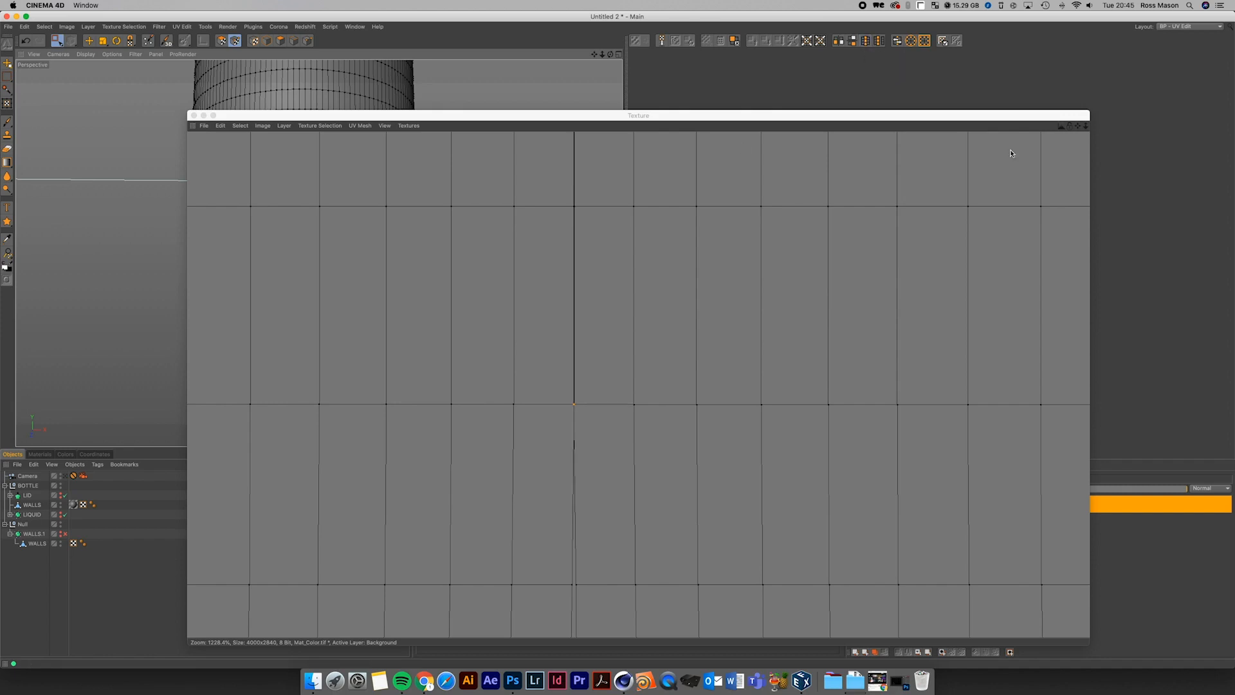
drag(1086, 126, 638, 384)
drag(1083, 129, 1027, 67)
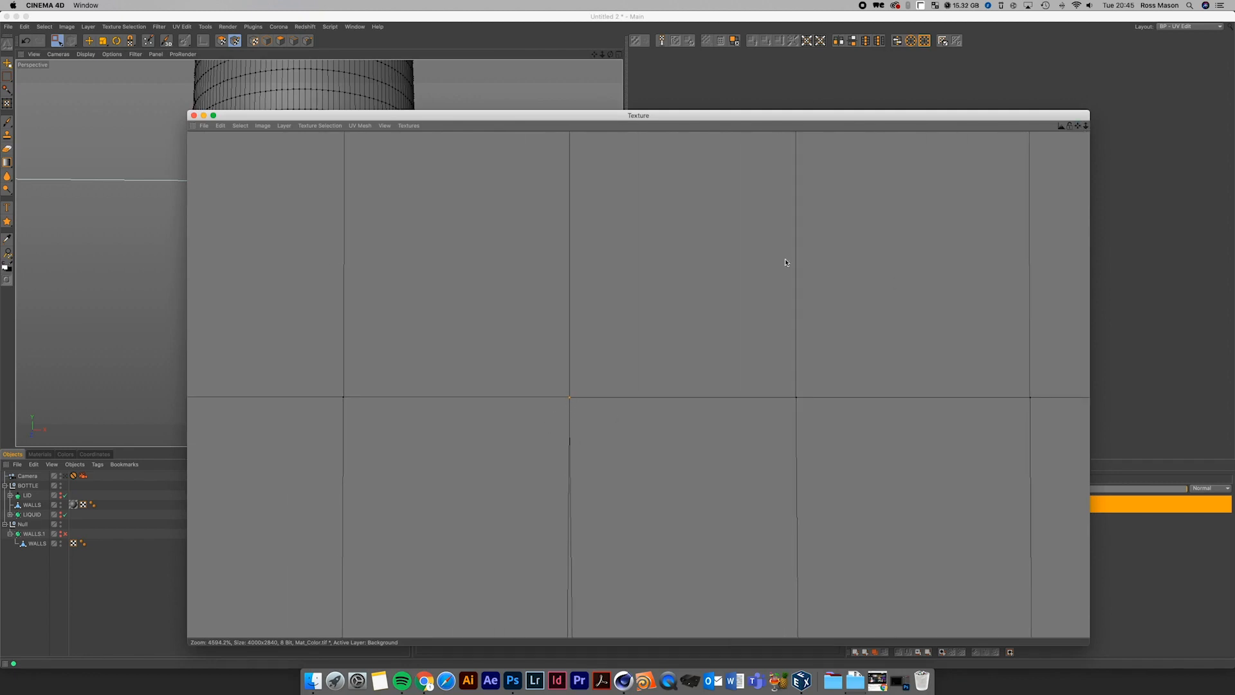
- Rectangle-select the seam points between the first two islands from the lower gap upward, adding each further stretch to the selection
drag(1086, 127, 1072, 105)
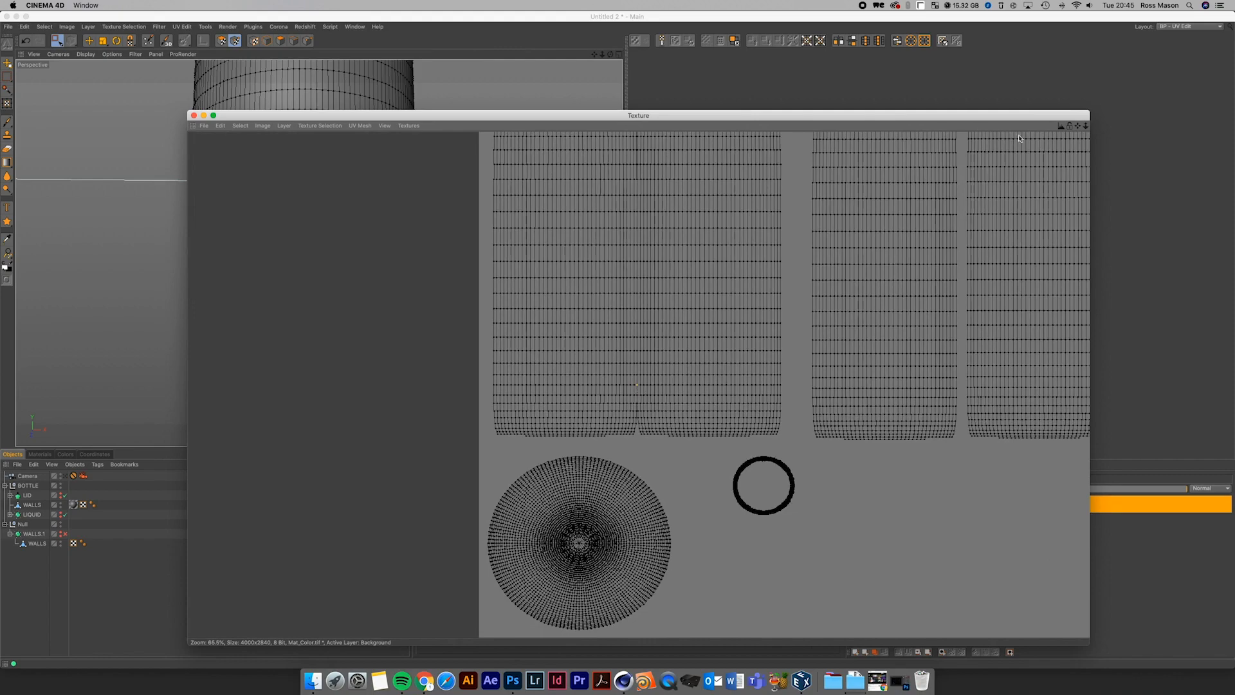
drag(1085, 126, 1074, 157)
alt+middle_drag(836, 233, 801, 355)
drag(598, 495, 602, 103)
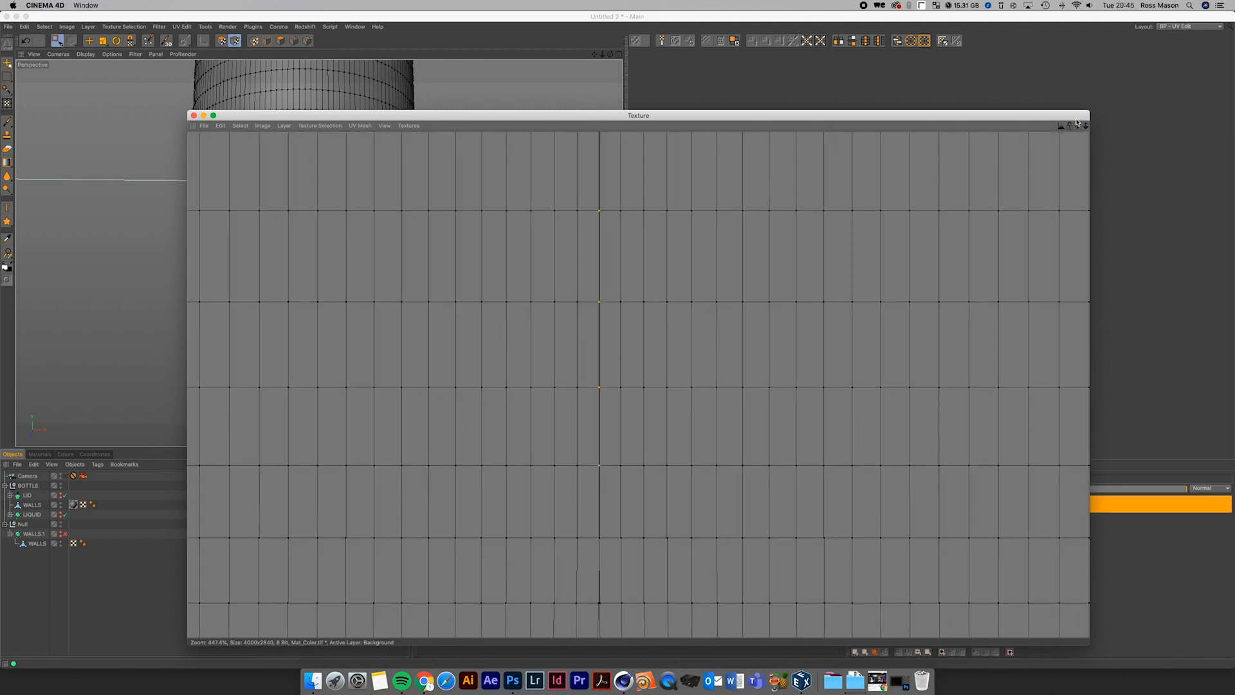
drag(1080, 126, 1080, 196)
drag(588, 504, 607, 96)
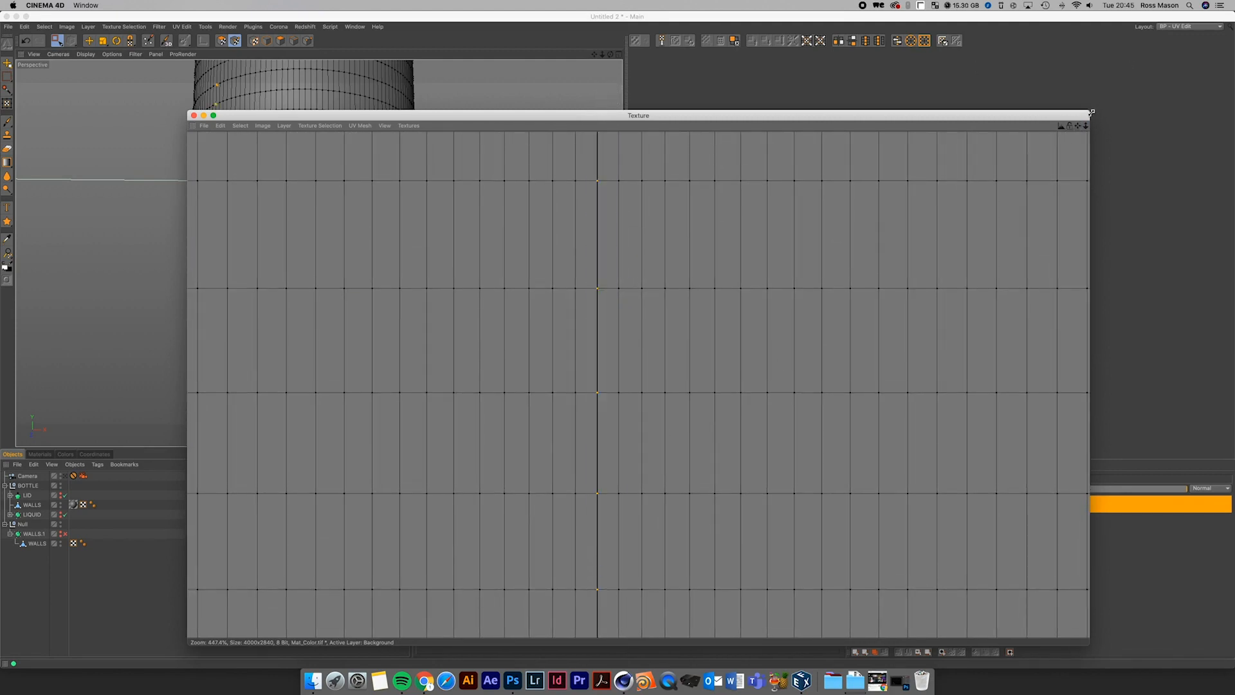
drag(1079, 125, 1082, 536)
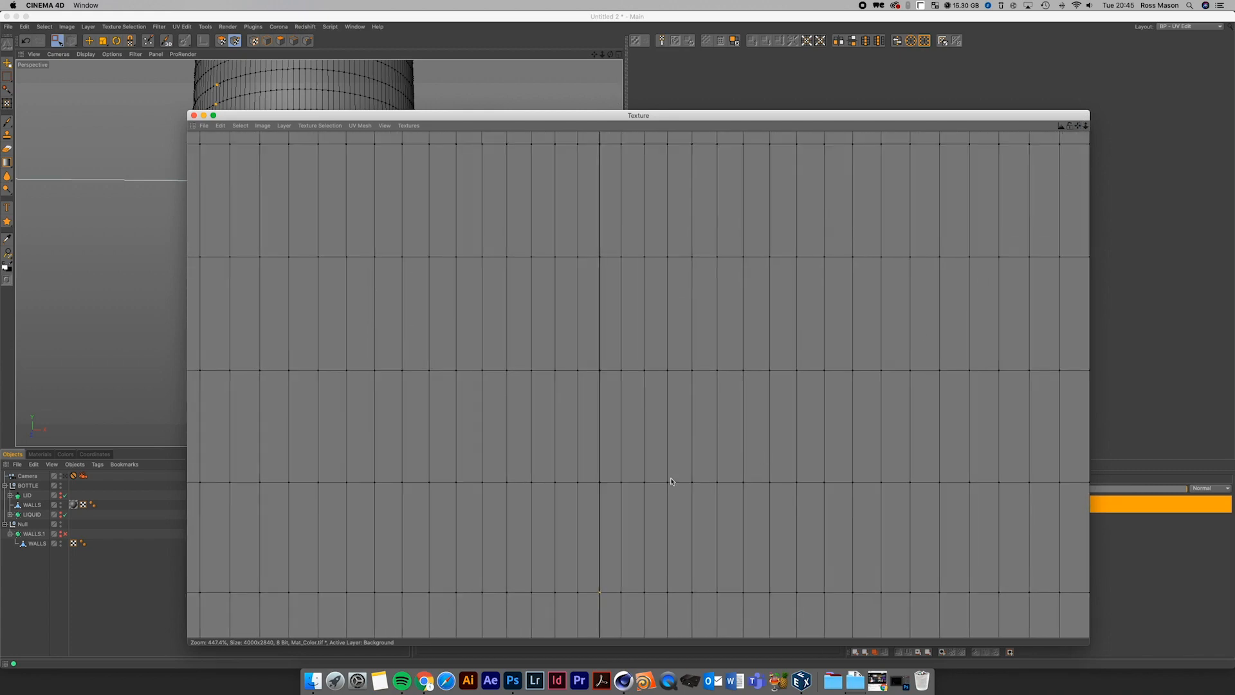
shift+drag(592, 495, 609, 132)
- Extend the seam point selection up to where the two islands begin to part near the bottle's shoulder
drag(1085, 128, 1003, 131)
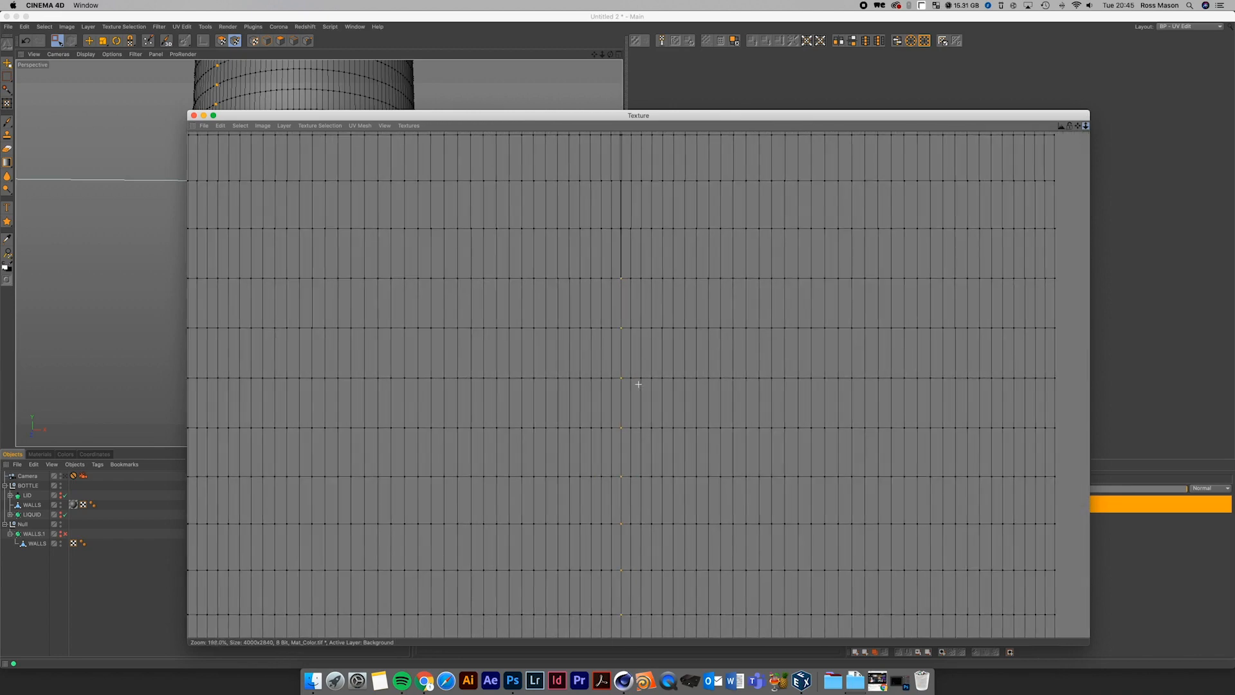
drag(1079, 126, 1189, 444)
click(585, 413)
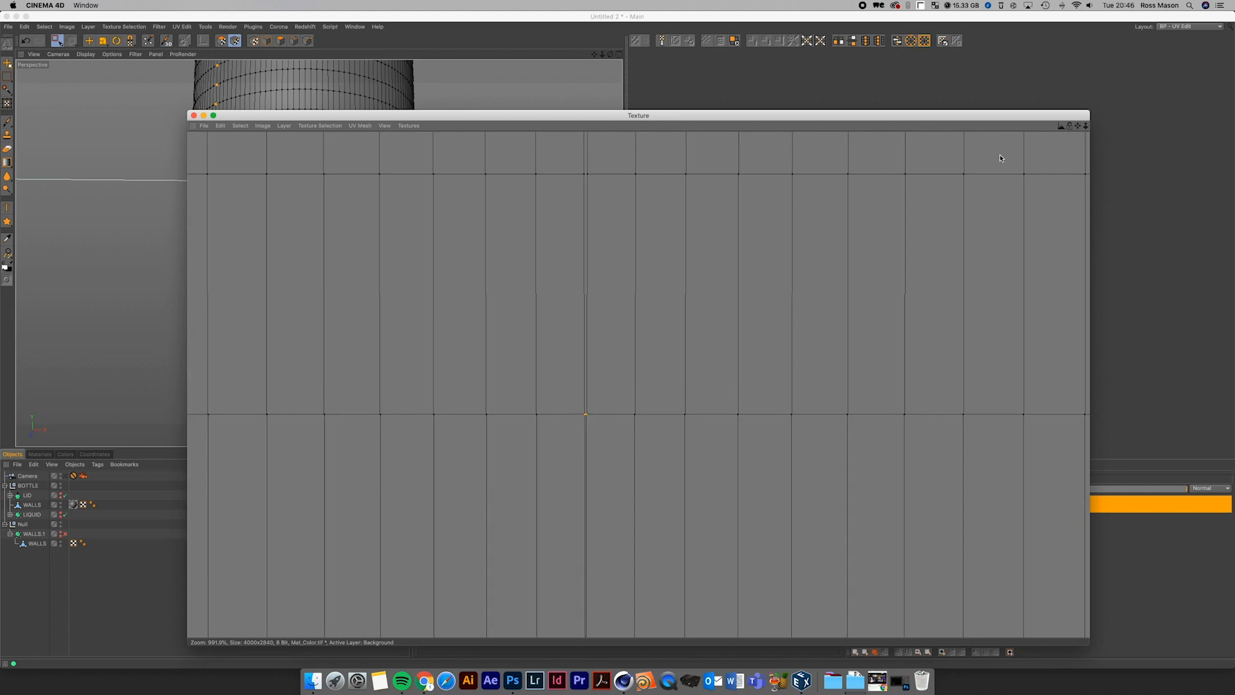
drag(1077, 126, 746, 408)
drag(580, 509, 608, 232)
drag(1083, 132, 653, 220)
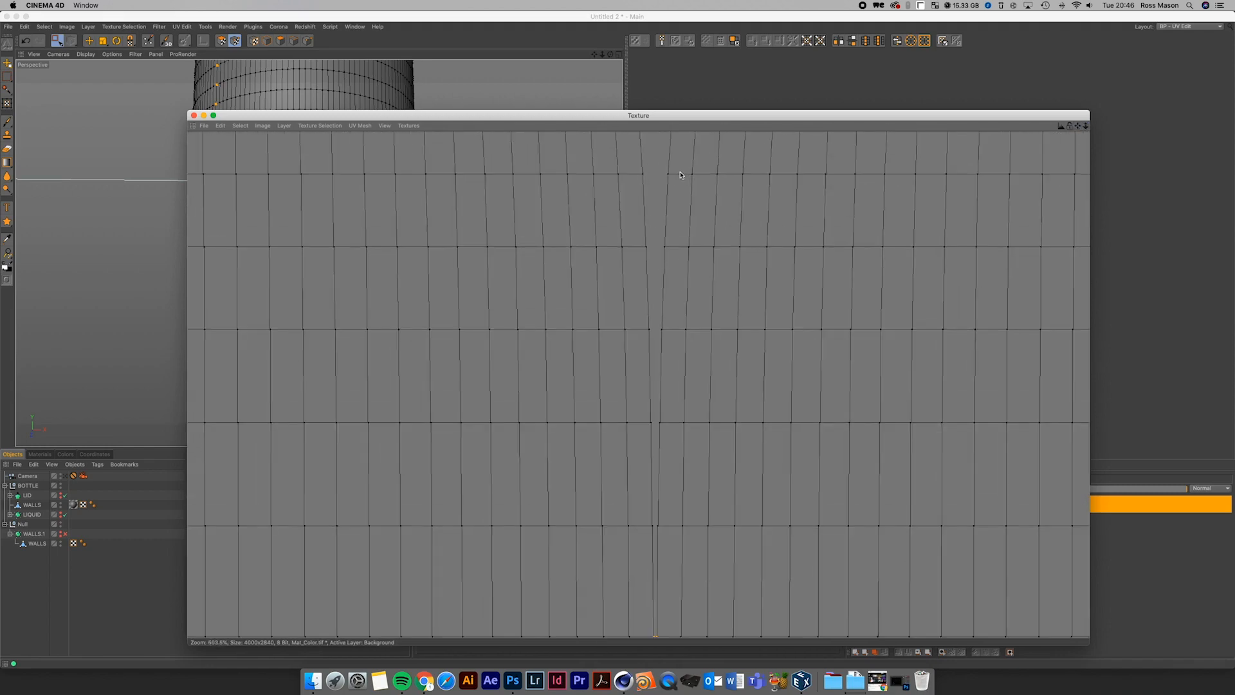
drag(1077, 126, 1007, 0)
drag(1085, 126, 1067, 127)
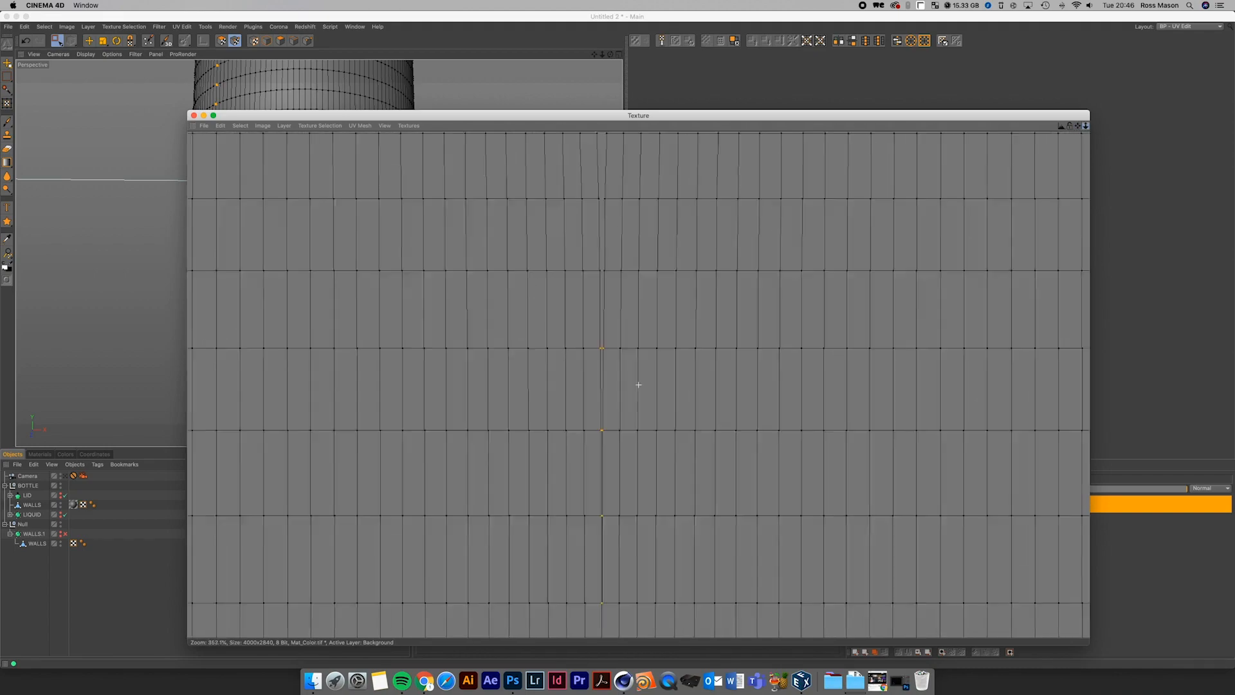
- Align all the selected seam points between the first two islands onto a single vertical line
scroll(638, 385, down, 5)
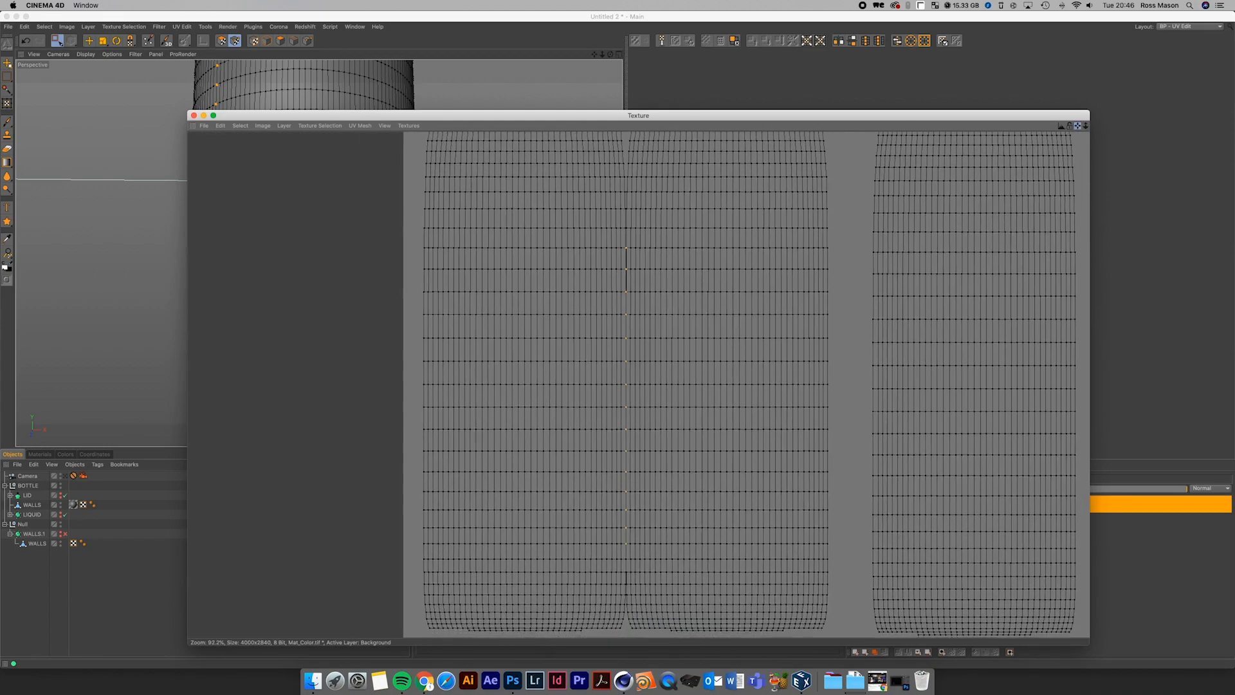
scroll(638, 384, up, 7)
scroll(638, 385, up, 1)
drag(1077, 125, 1153, 476)
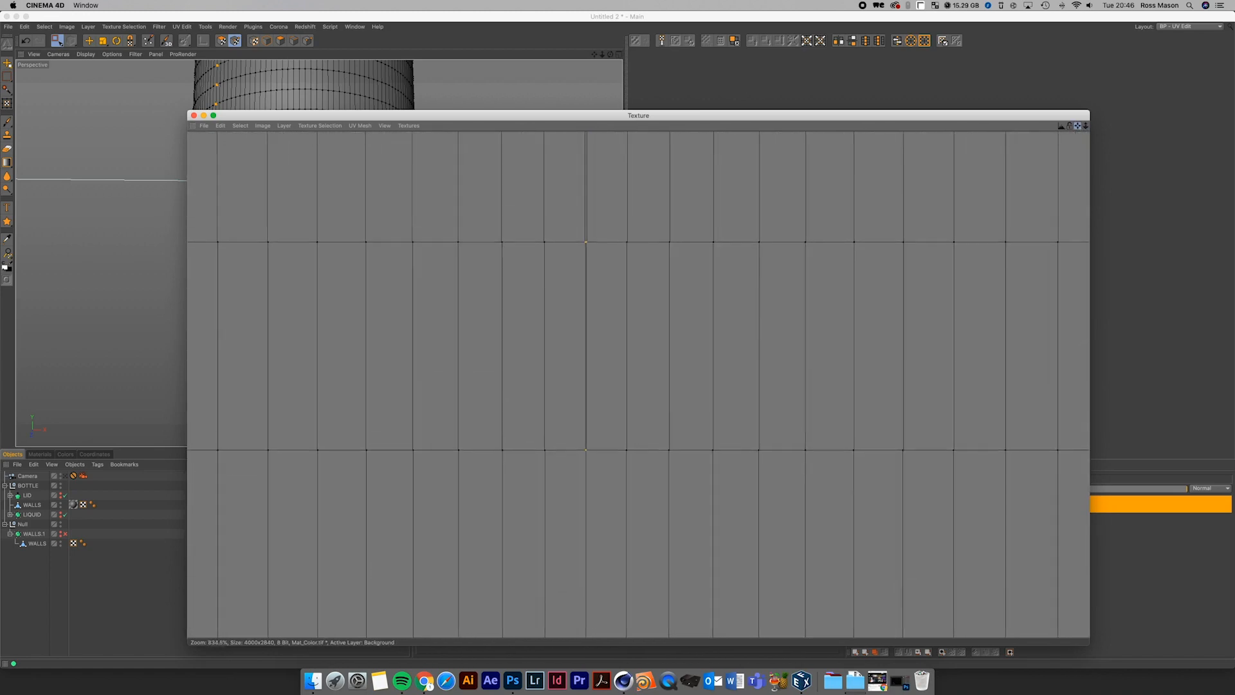
click(866, 42)
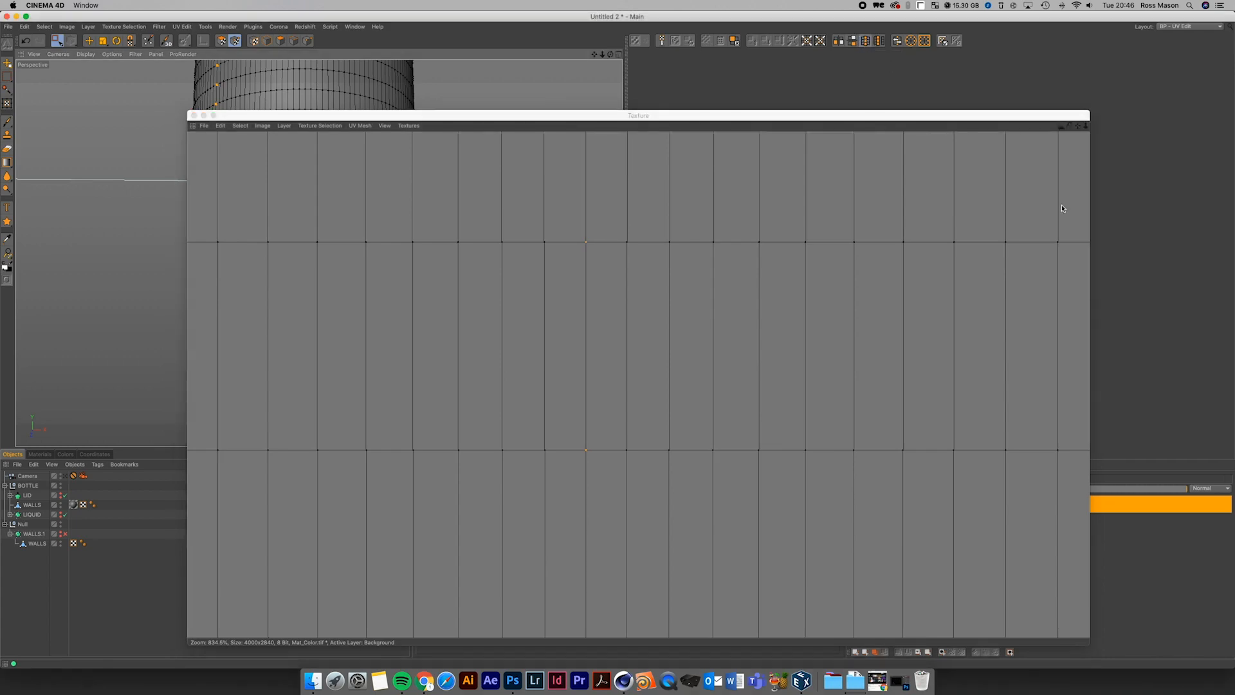
drag(1084, 127, 599, 469)
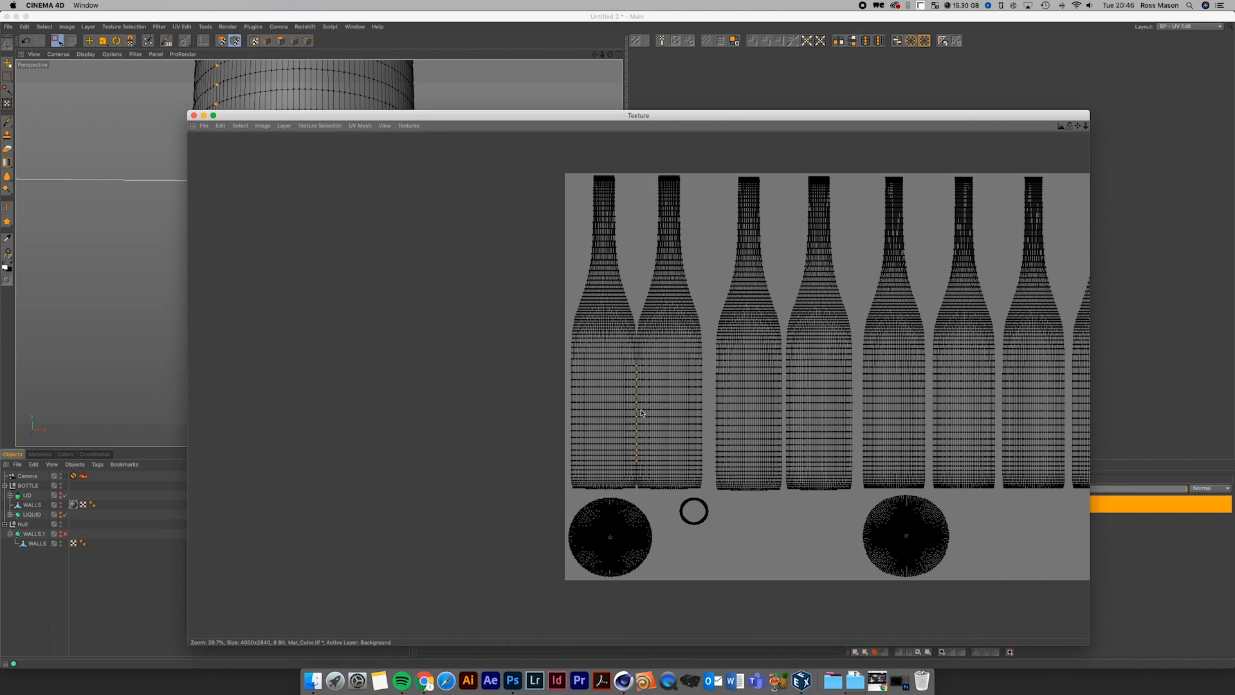
- Close the detached texture window, reload the BP - UV Edit layout and frame the bottle islands in the docked texture view
drag(608, 119, 634, 204)
drag(424, 202, 540, 122)
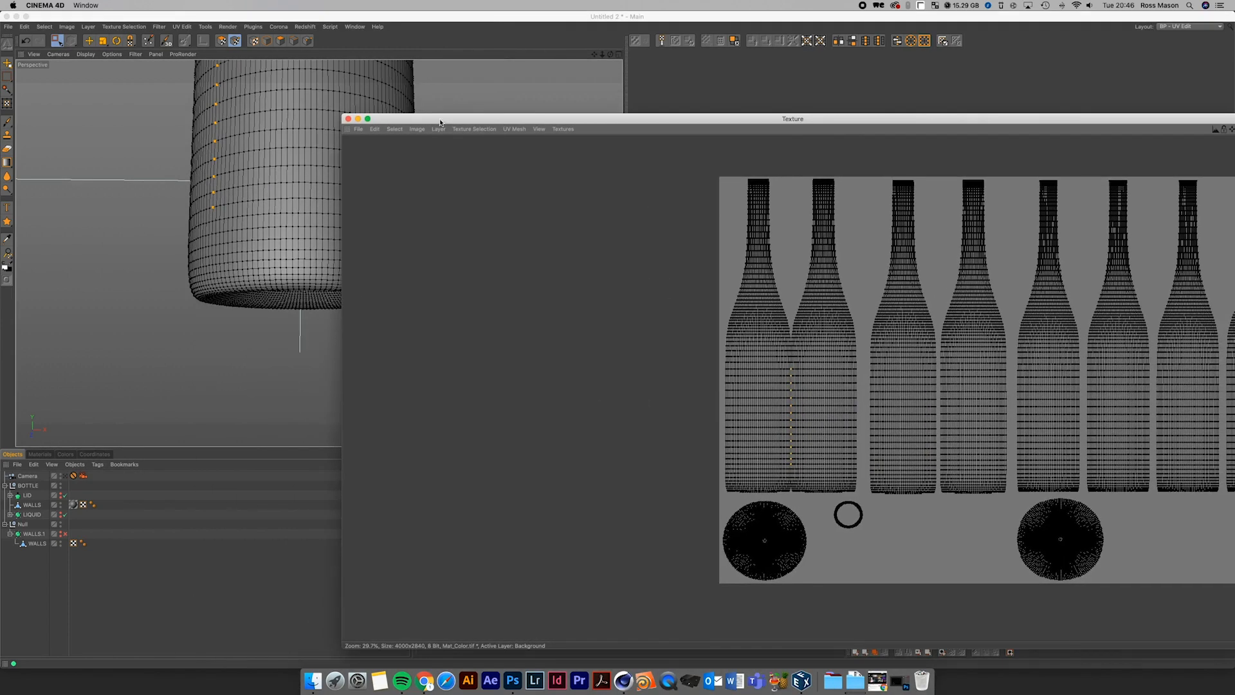
click(348, 118)
click(1189, 26)
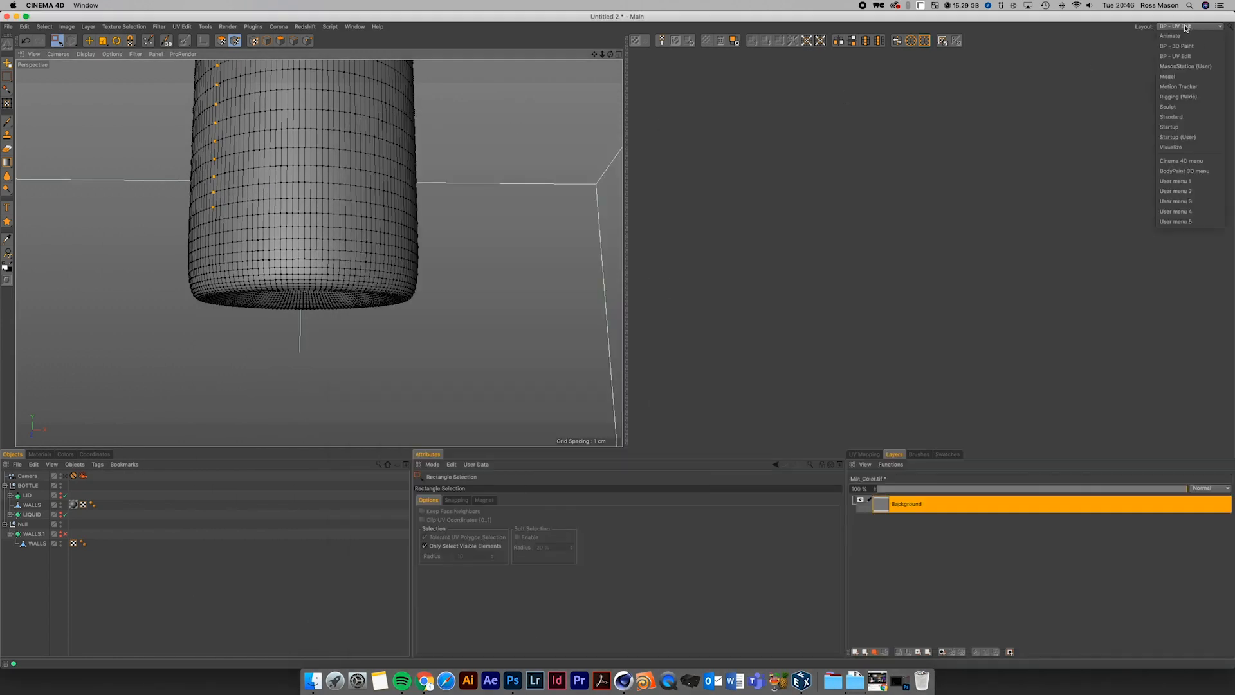
click(1177, 55)
drag(1221, 54, 1062, 96)
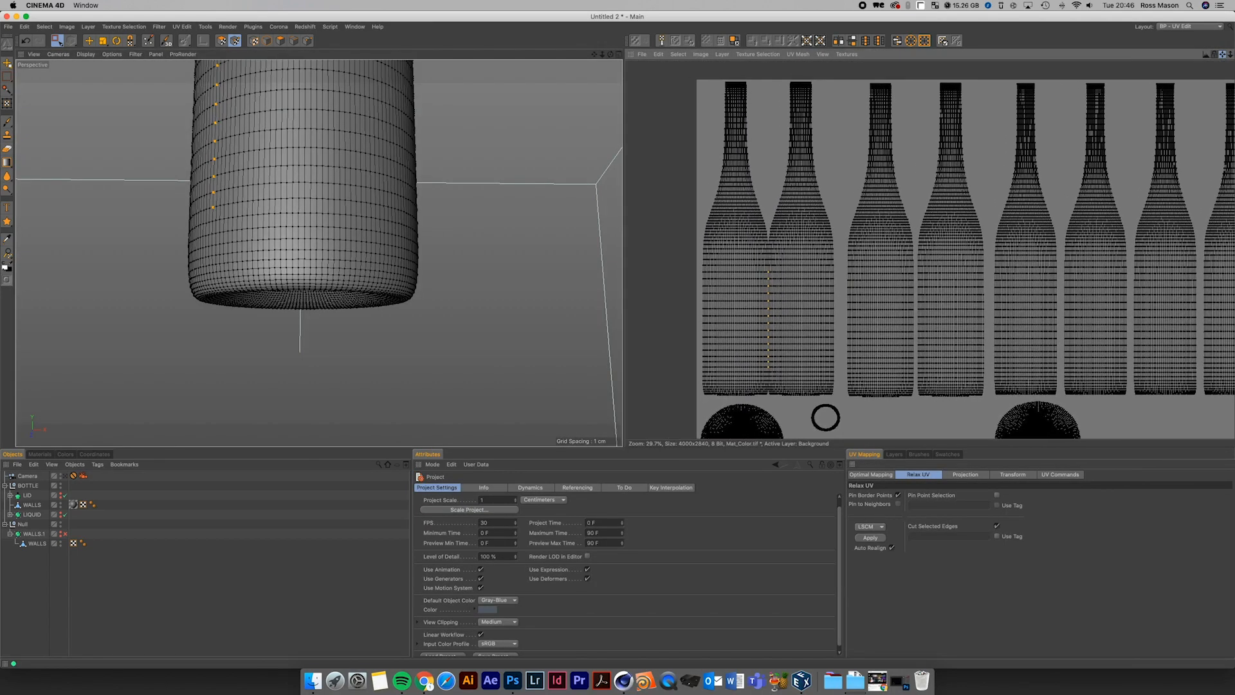
- Switch to polygon mode, add a new paint layer and brush a freehand white loop across the seam between the first two islands
click(281, 41)
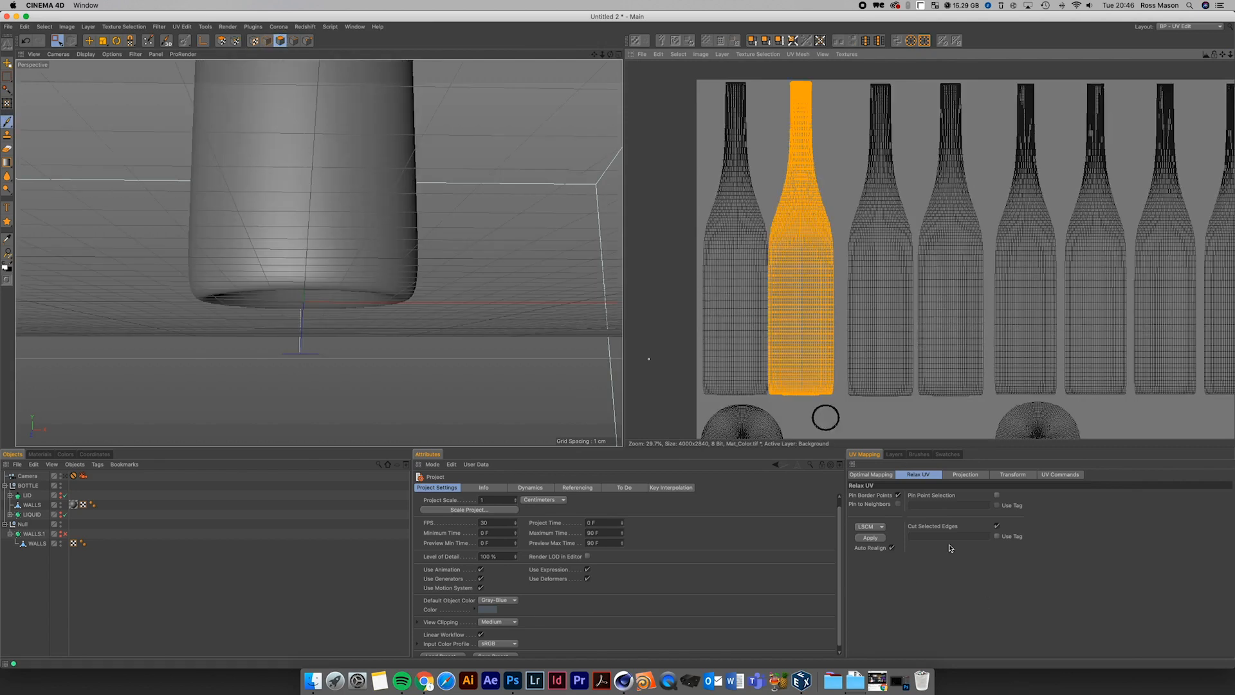
click(893, 455)
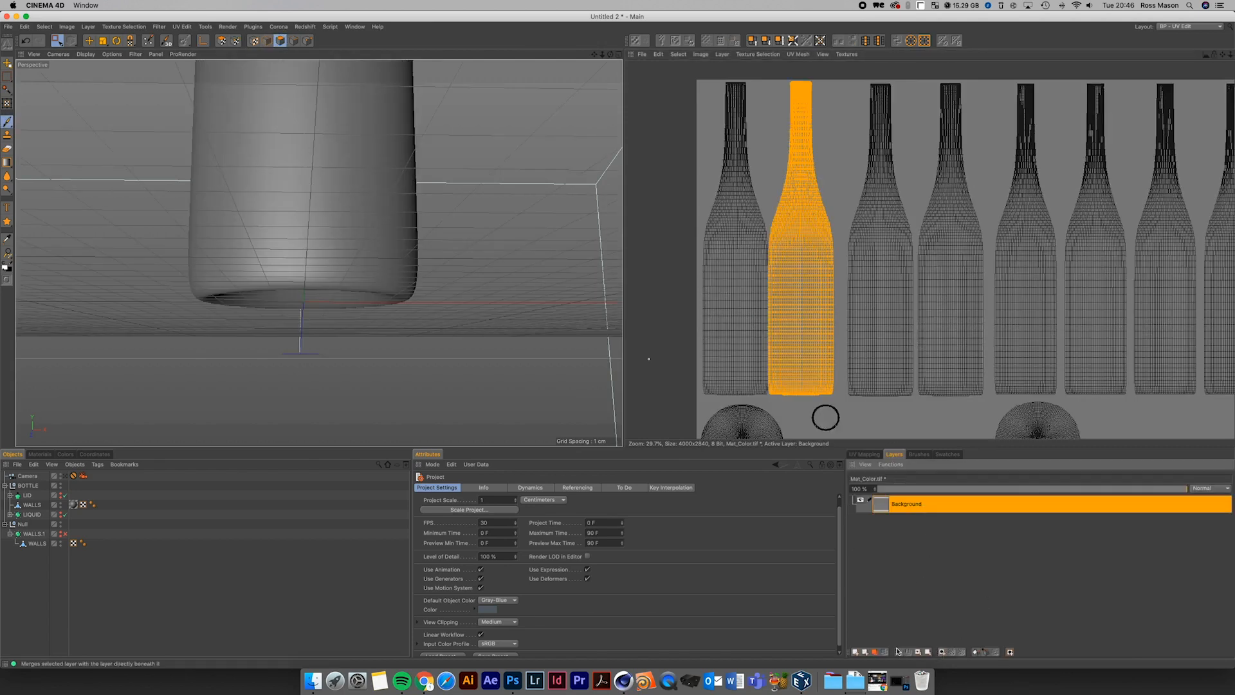
drag(767, 276, 757, 285)
mouse_move(594, 54)
mouse_down()
mouse_move(609, 305)
mouse_move(716, 296)
mouse_up()
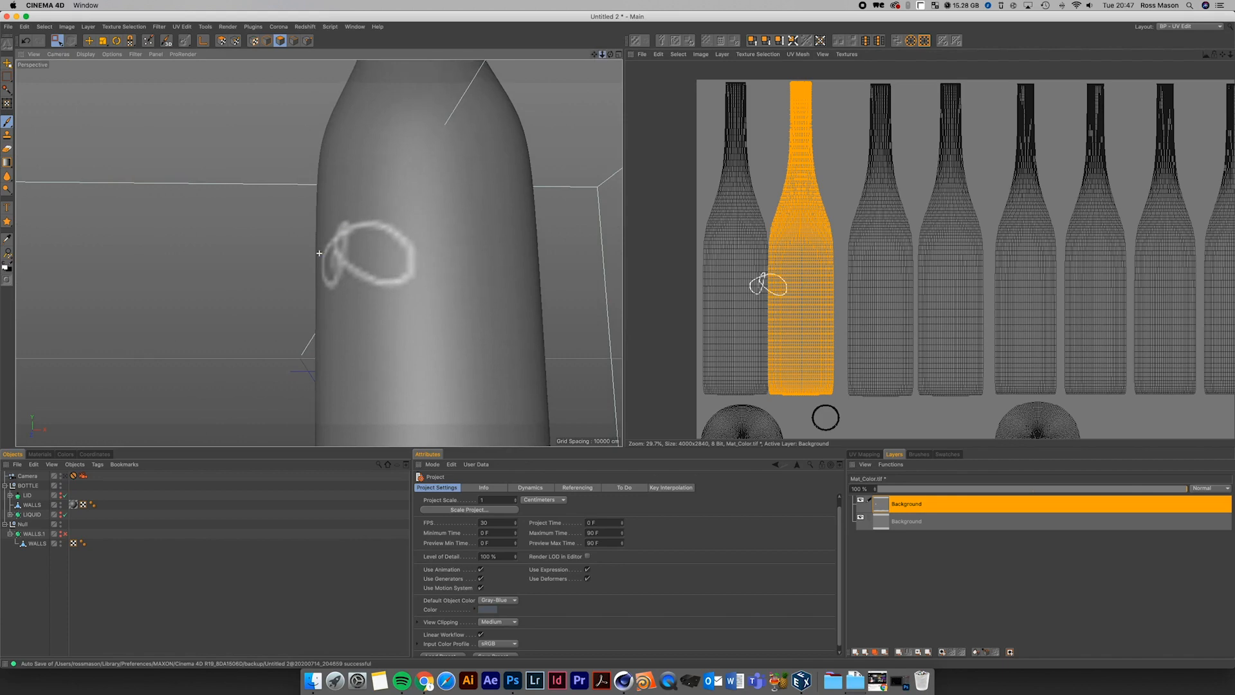
drag(602, 54, 699, 54)
mouse_move(610, 54)
mouse_down()
mouse_move(675, 64)
mouse_move(685, 83)
mouse_up()
- Set the Texture Preview Size of the WALLS material's editor settings to 4096x4096 (64 MB)
click(73, 504)
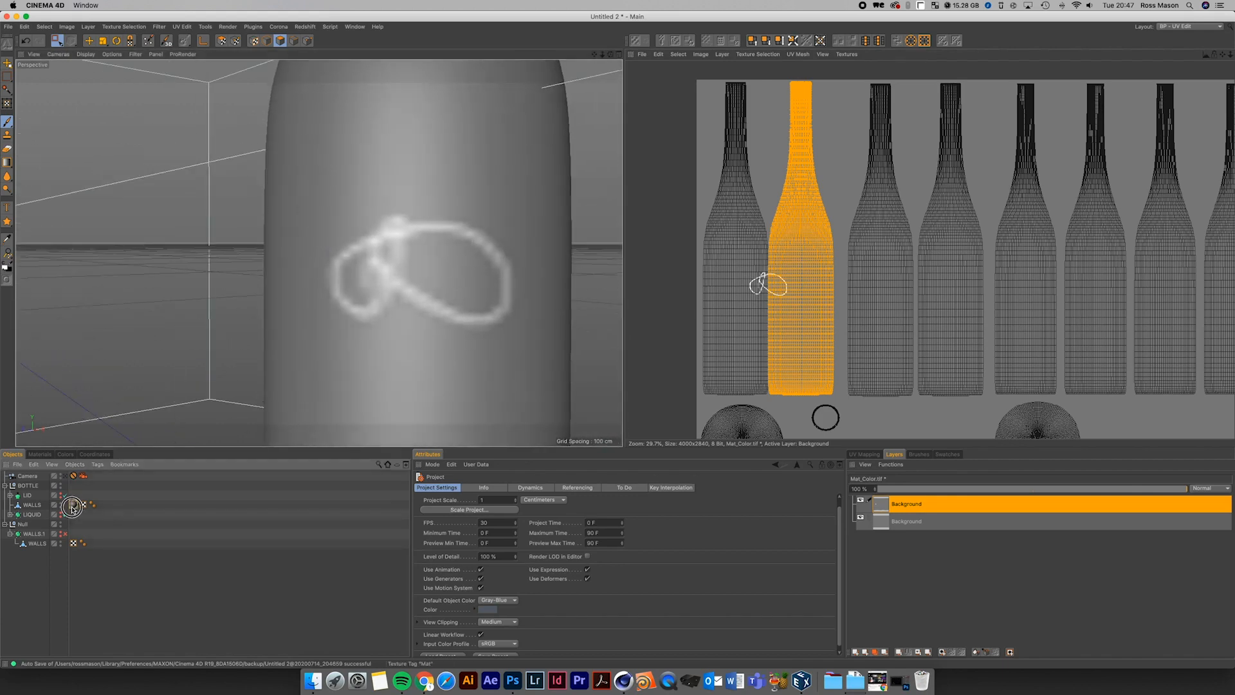
click(567, 488)
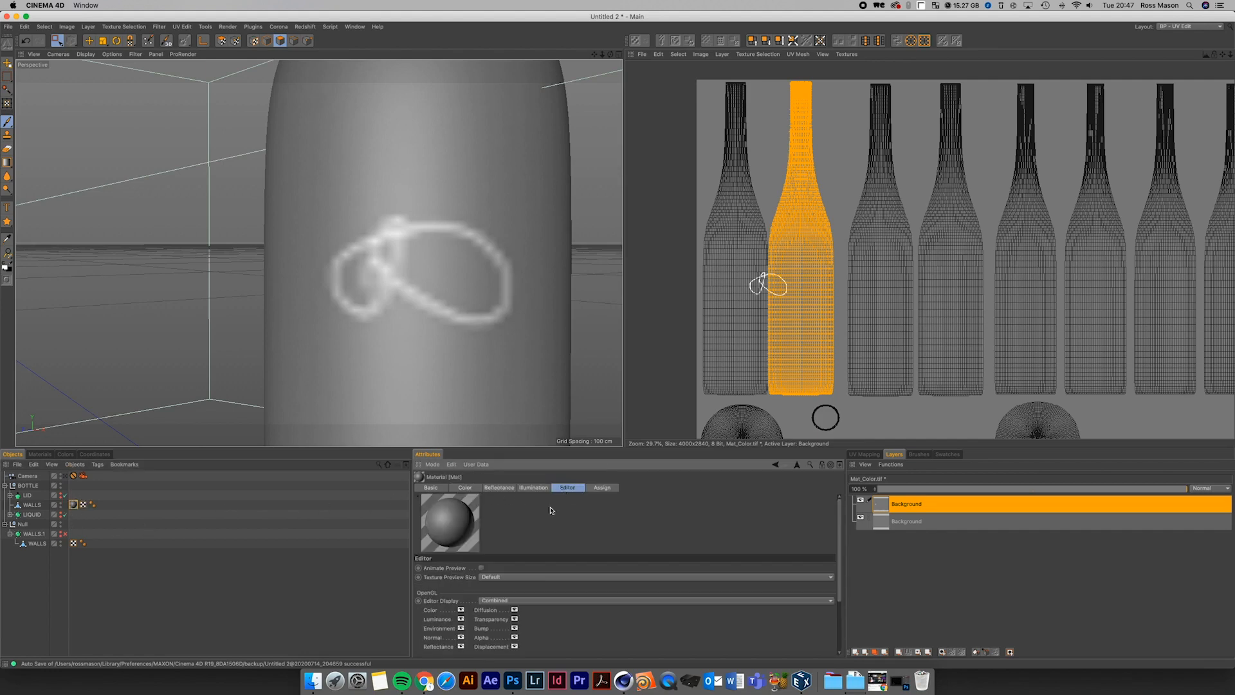
click(496, 577)
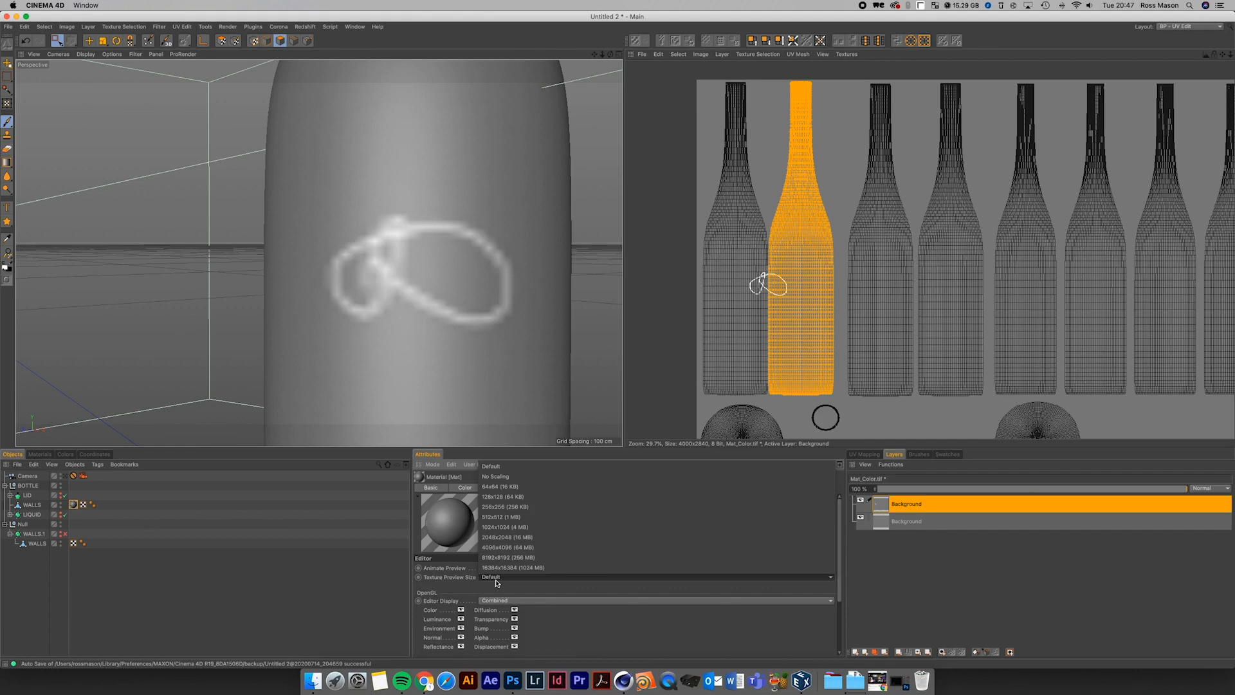
click(506, 547)
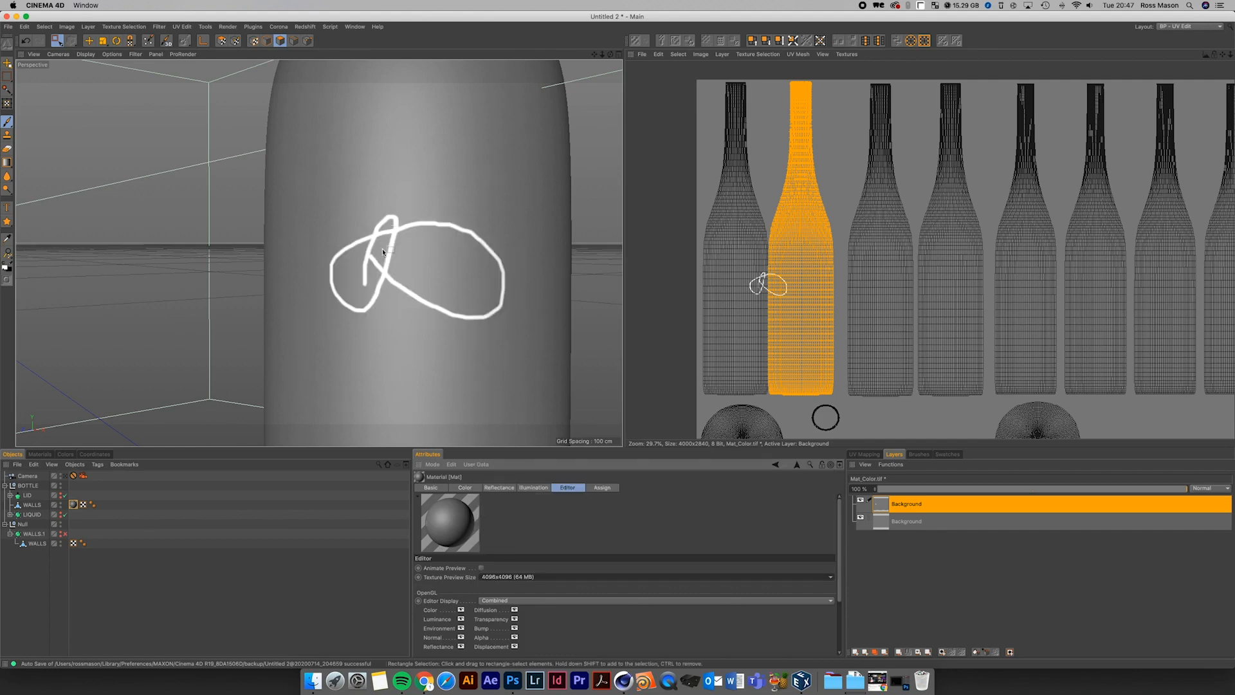
- Paint a line and a short thick stroke across the seam just above the loop to test the texture's continuity
mouse_move(594, 55)
mouse_down()
mouse_move(584, 55)
mouse_move(637, 55)
mouse_up()
drag(765, 261, 779, 257)
mouse_move(594, 54)
mouse_down()
mouse_move(547, 150)
mouse_move(637, 54)
mouse_up()
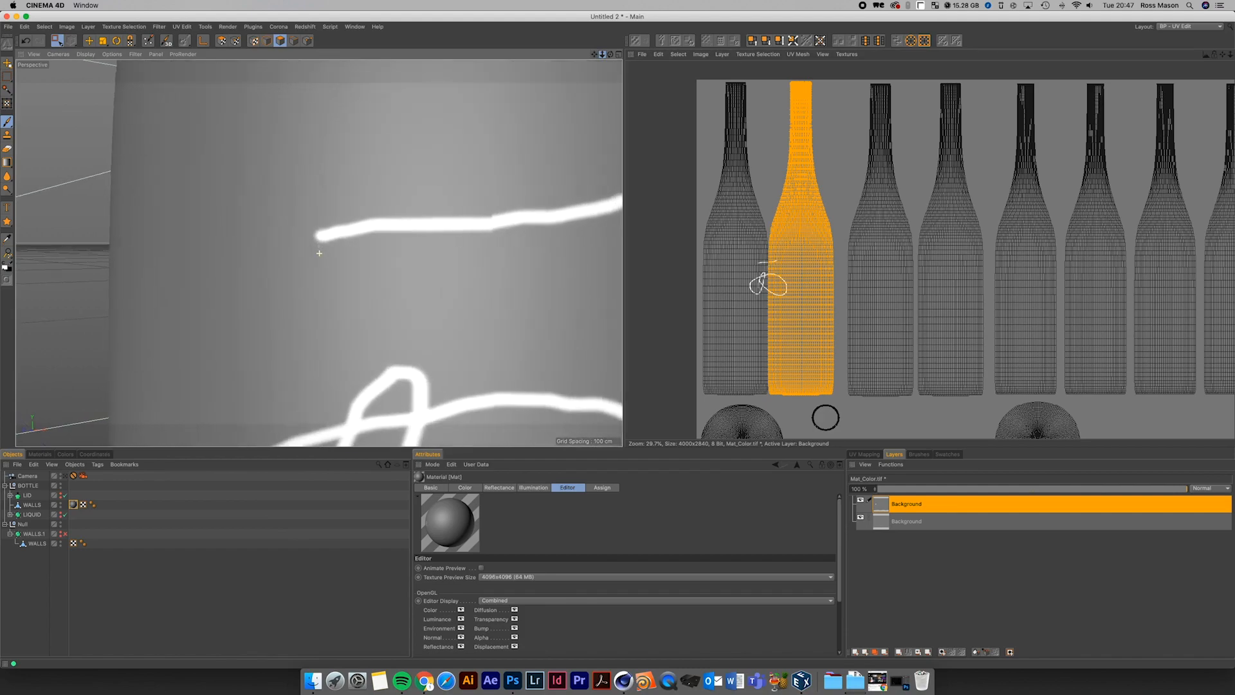
scroll(318, 250, down, 2)
mouse_move(1228, 55)
mouse_down()
mouse_move(1209, 58)
mouse_move(1234, 51)
mouse_up()
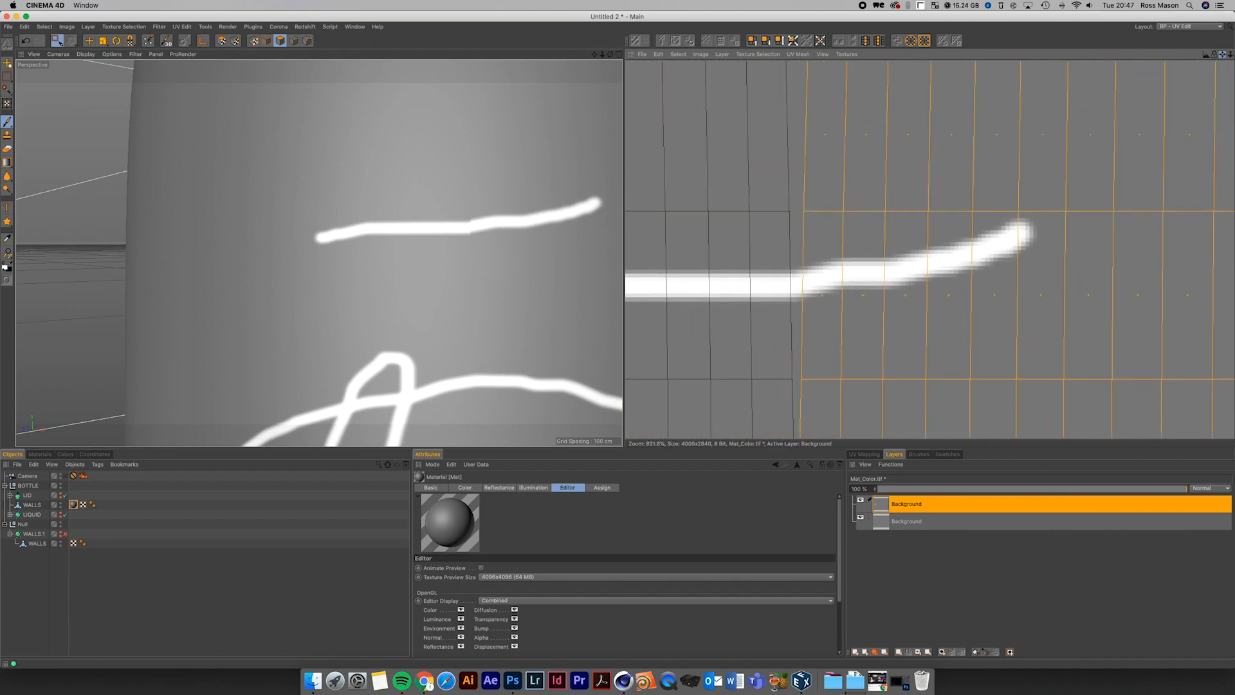
mouse_move(762, 335)
mouse_down()
mouse_move(859, 348)
mouse_move(761, 350)
mouse_move(865, 350)
mouse_up()
mouse_move(1230, 56)
mouse_down()
mouse_move(1201, 55)
mouse_move(1223, 55)
mouse_move(1209, 10)
mouse_up()
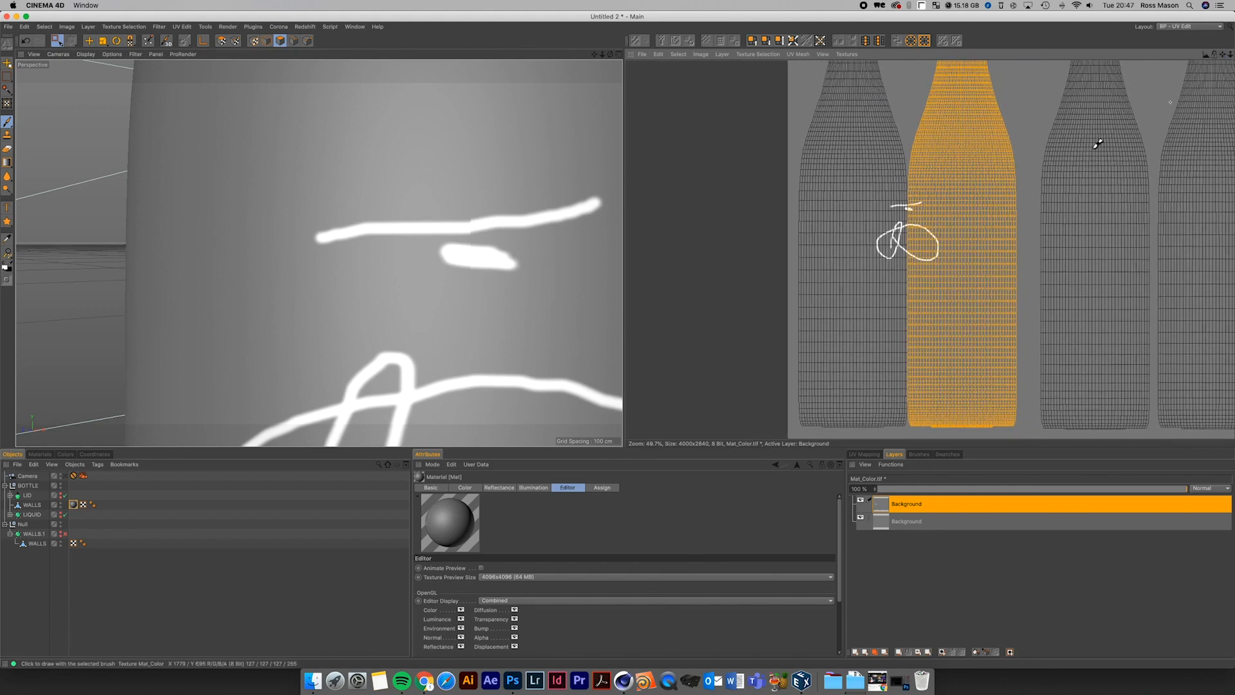
- Paint a short stroke and a large freehand label outline beside the first seam, viewing the whole bottle through the scene camera
drag(900, 195, 919, 199)
drag(602, 54, 566, 54)
click(63, 476)
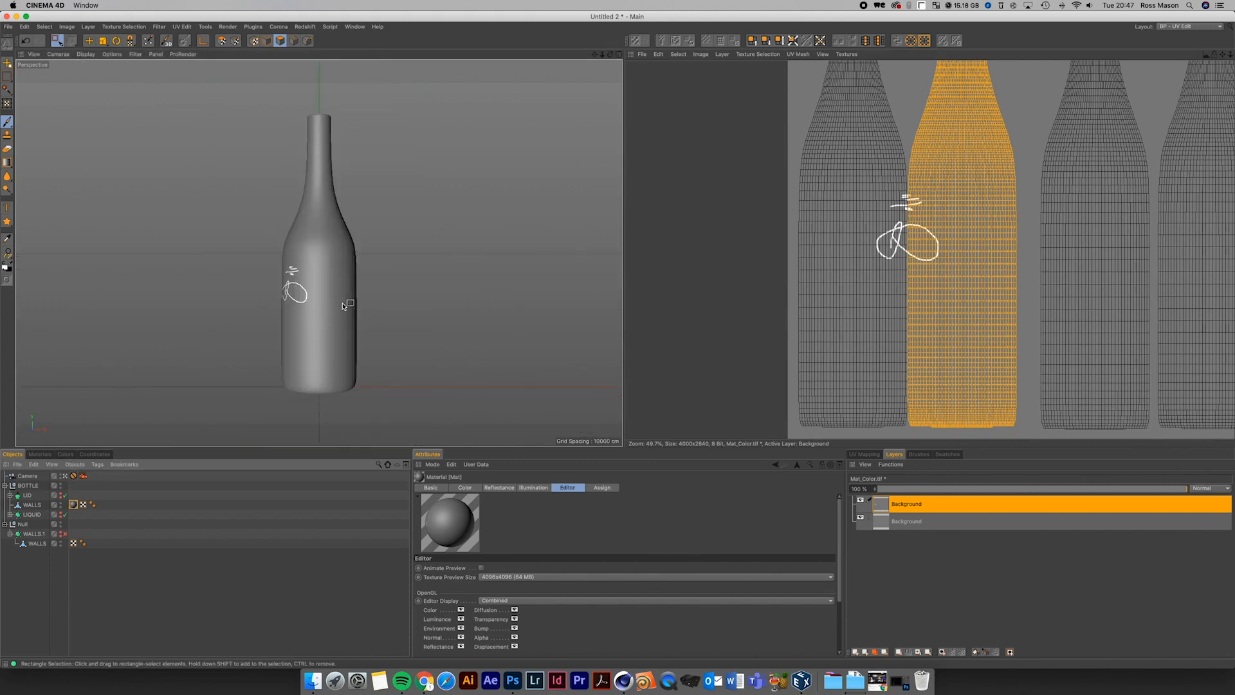
mouse_move(926, 184)
mouse_down()
mouse_move(945, 380)
mouse_move(981, 383)
mouse_move(969, 230)
mouse_move(986, 187)
mouse_move(931, 186)
mouse_move(917, 209)
mouse_move(926, 399)
mouse_move(904, 399)
mouse_up()
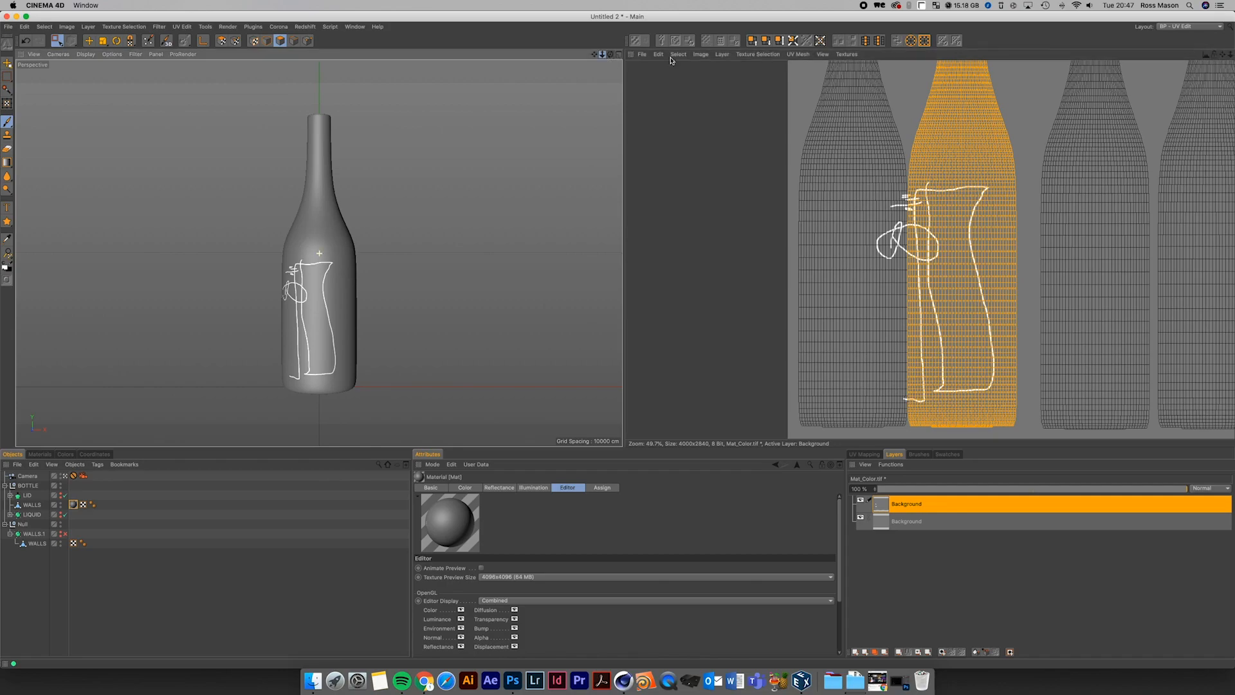
- Paint four short horizontal strokes across the seam between the first two islands, above the existing test strokes
drag(1222, 56, 1227, 53)
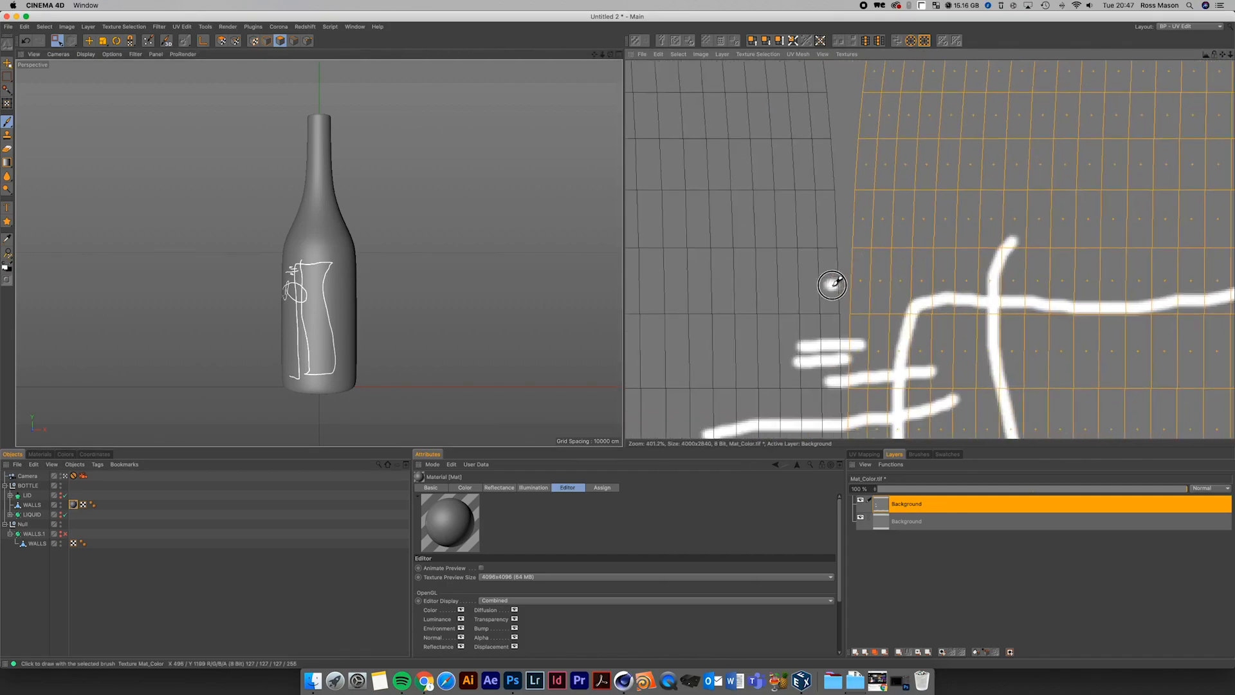
drag(827, 282, 901, 283)
drag(800, 232, 891, 234)
drag(784, 176, 924, 181)
drag(801, 153, 931, 139)
- Paint several horizontal test strokes across the seam below the loop and along the base of the second island
drag(1223, 56, 1230, 232)
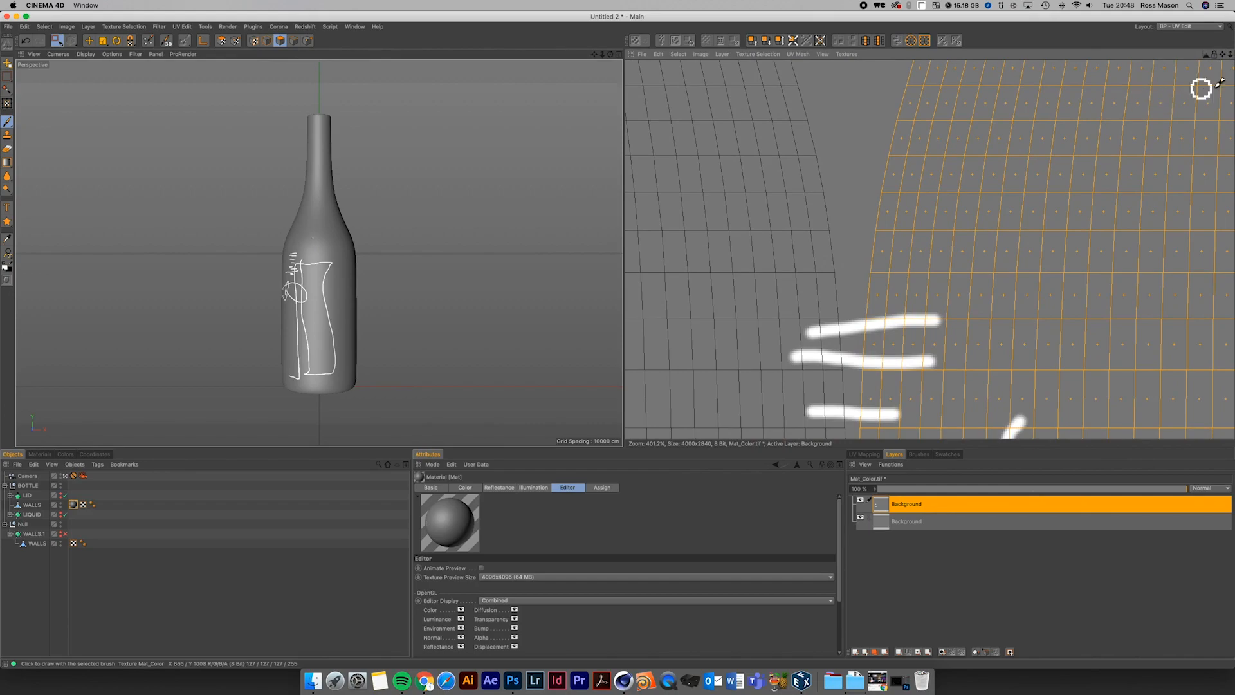
drag(1228, 58, 1203, 4)
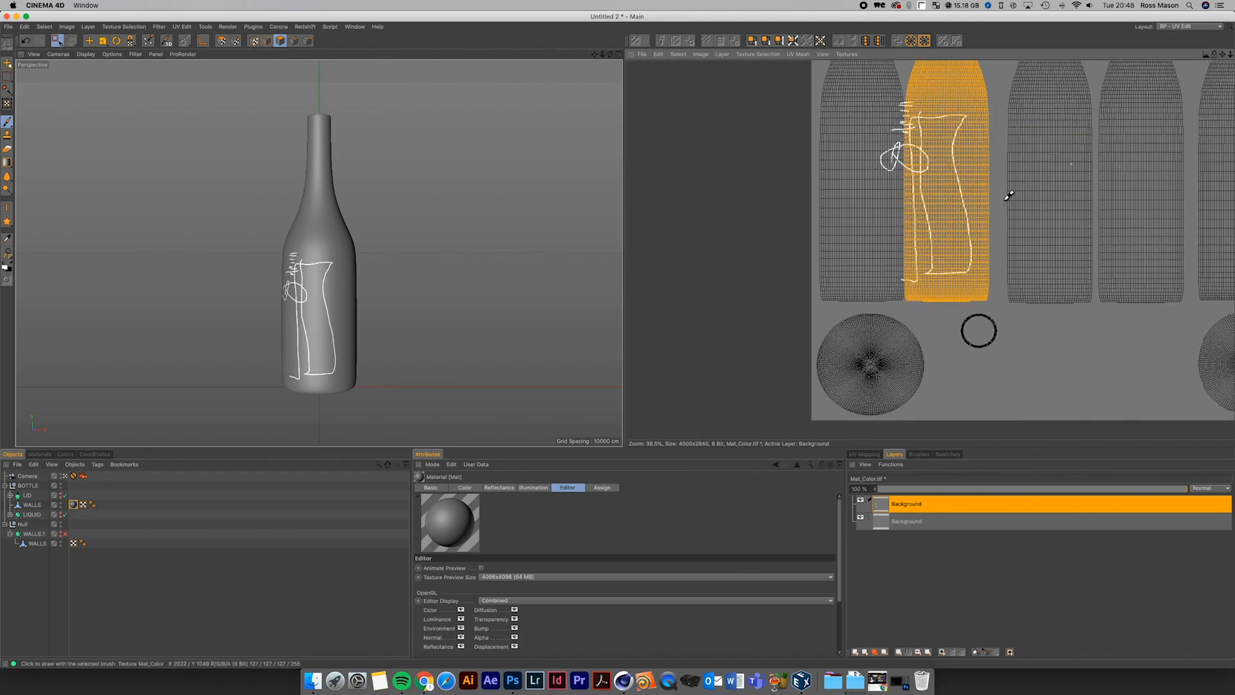
mouse_move(885, 220)
mouse_down()
mouse_move(926, 212)
mouse_move(887, 193)
mouse_move(931, 182)
mouse_move(883, 184)
mouse_move(911, 193)
mouse_up()
mouse_move(923, 287)
mouse_down()
mouse_move(980, 295)
mouse_move(937, 295)
mouse_up()
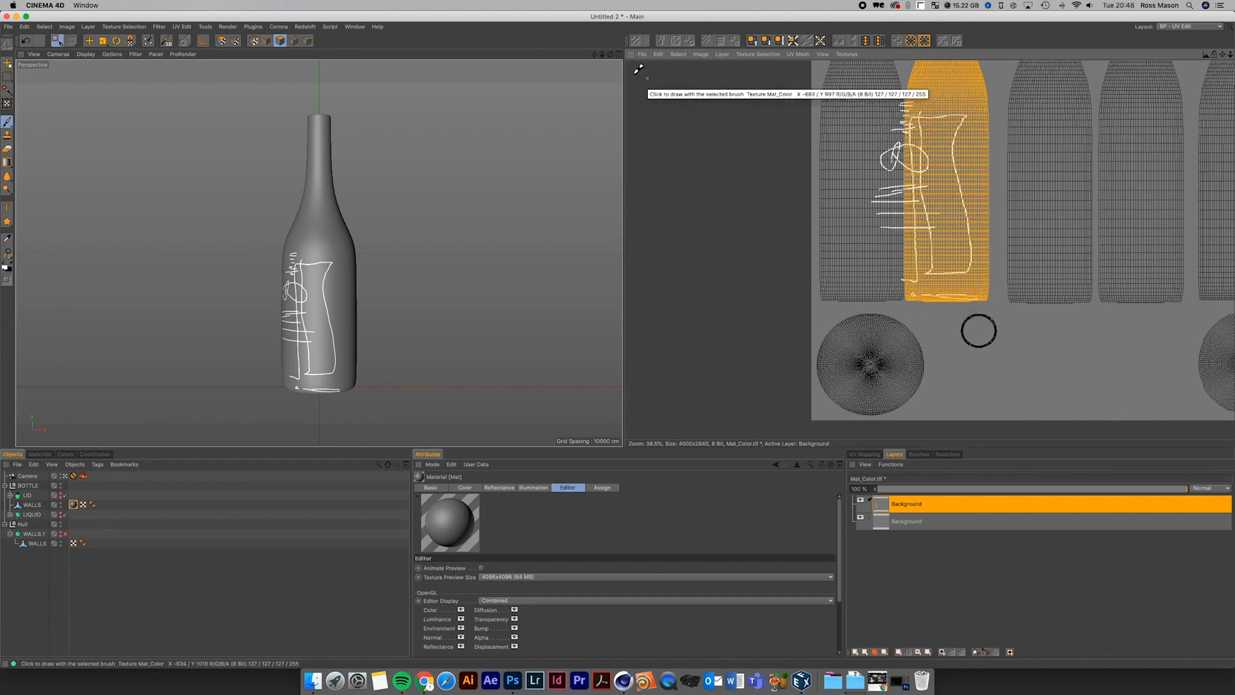
click(602, 55)
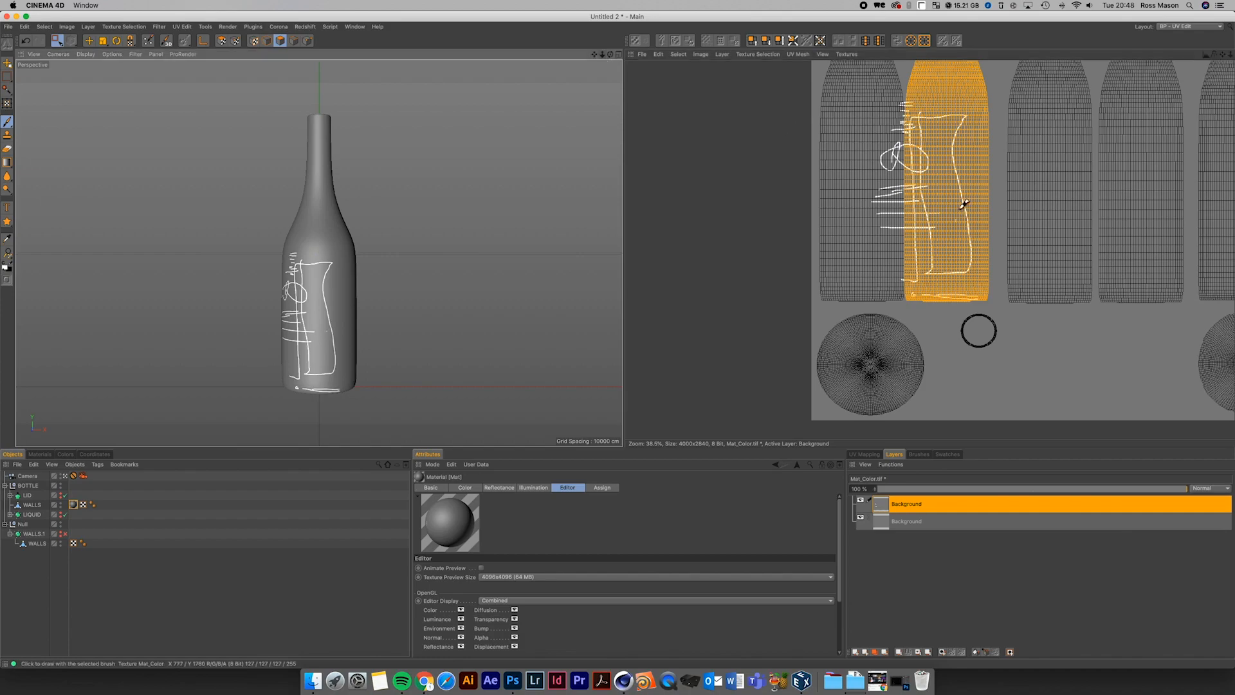
- In UV point mode, select all points of the third bottle island
drag(1223, 54, 1058, 173)
scroll(928, 249, down, 3)
scroll(928, 249, up, 2)
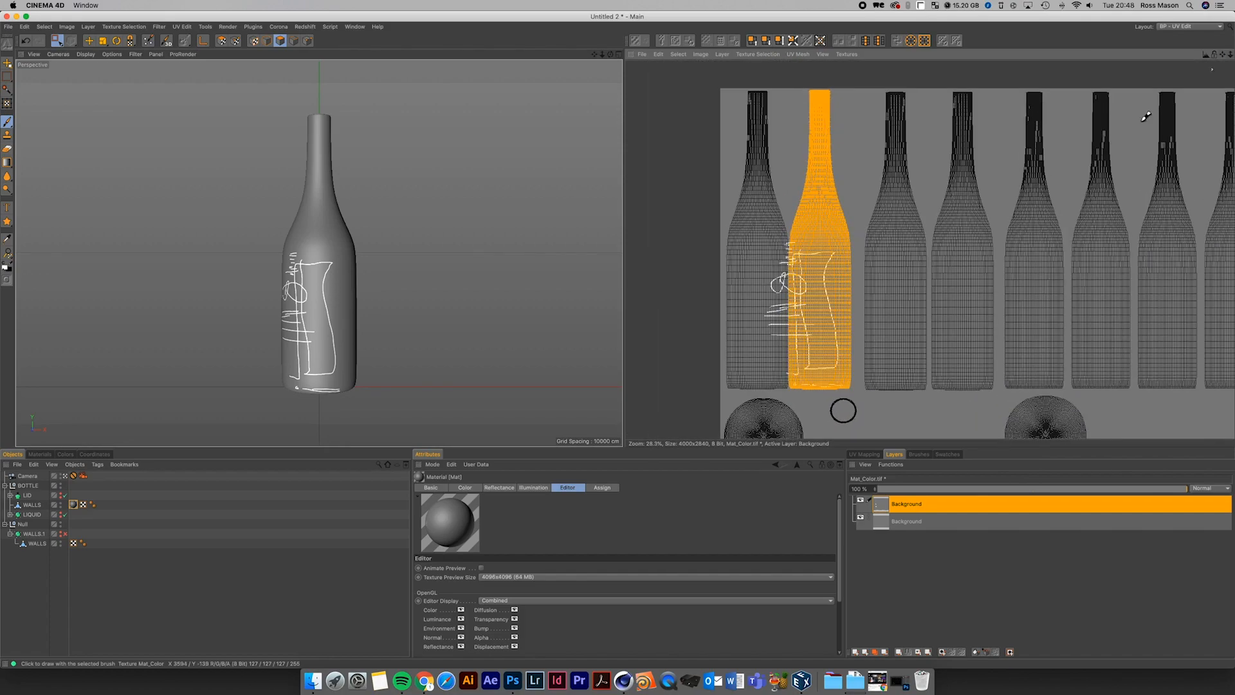
drag(860, 83, 933, 392)
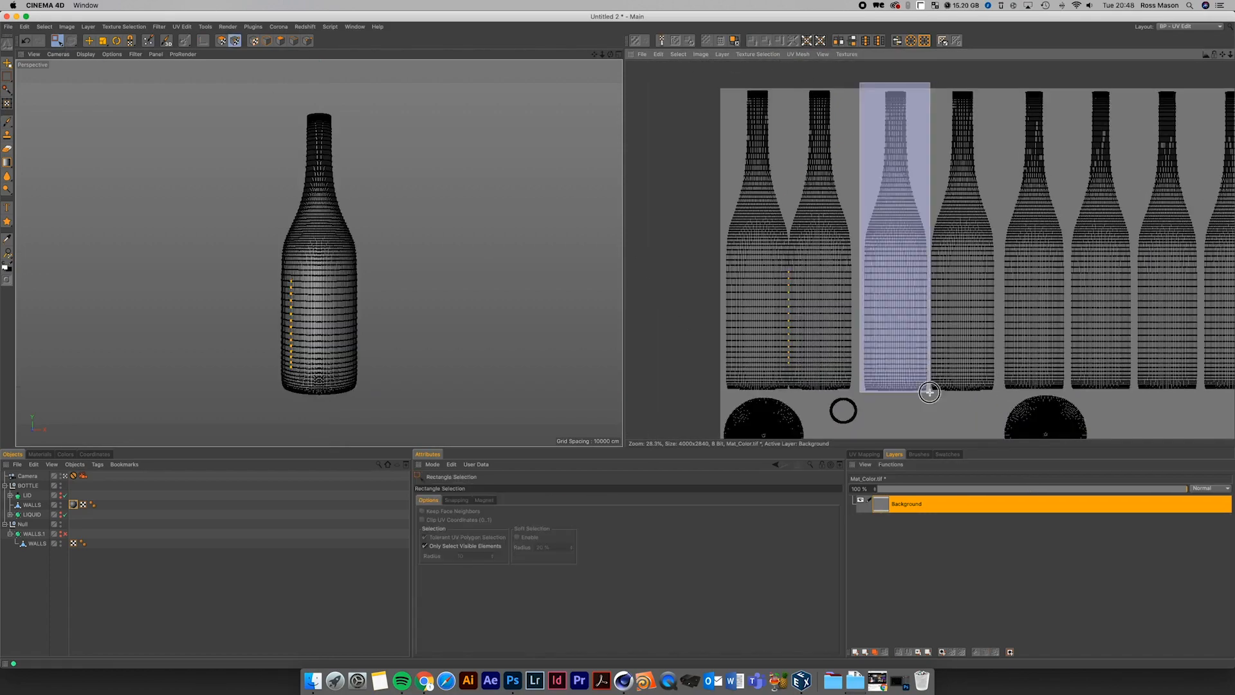
- Join the third and fourth bottle islands to the first two, aligning the points along their shared seams
scroll(932, 392, up, 8)
click(866, 415)
scroll(862, 390, down, 3)
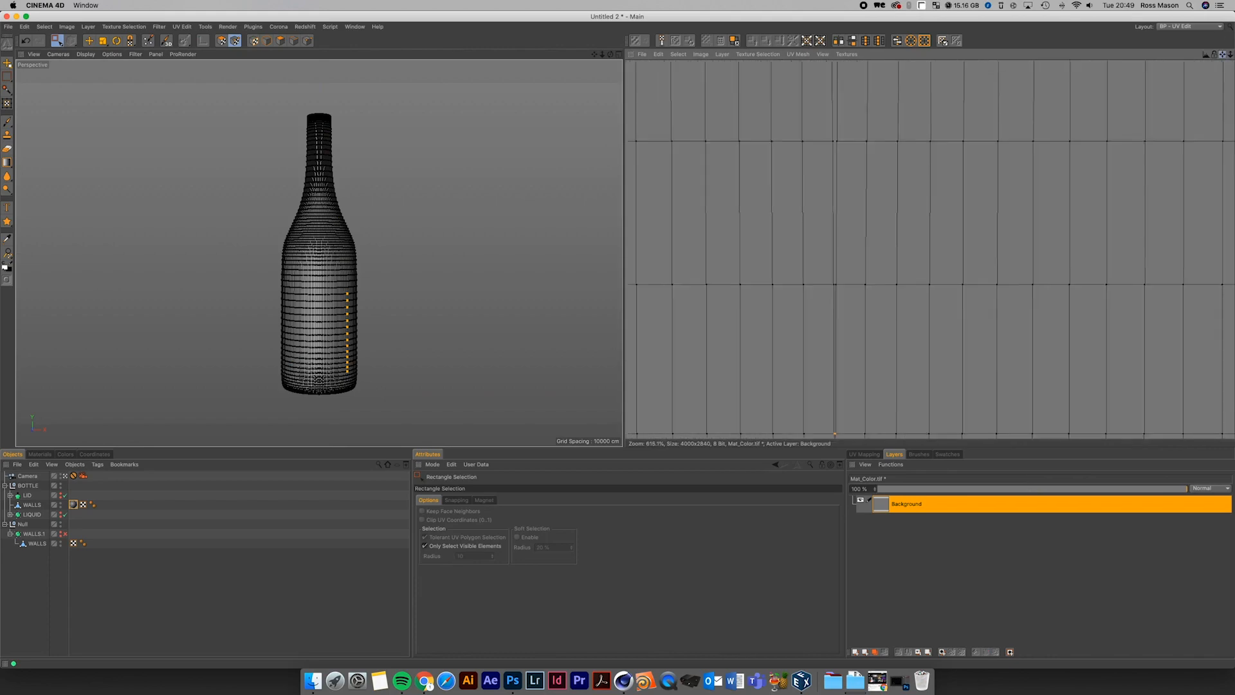
scroll(929, 248, down, 5)
scroll(929, 249, up, 5)
key(0)
scroll(928, 249, up, 3)
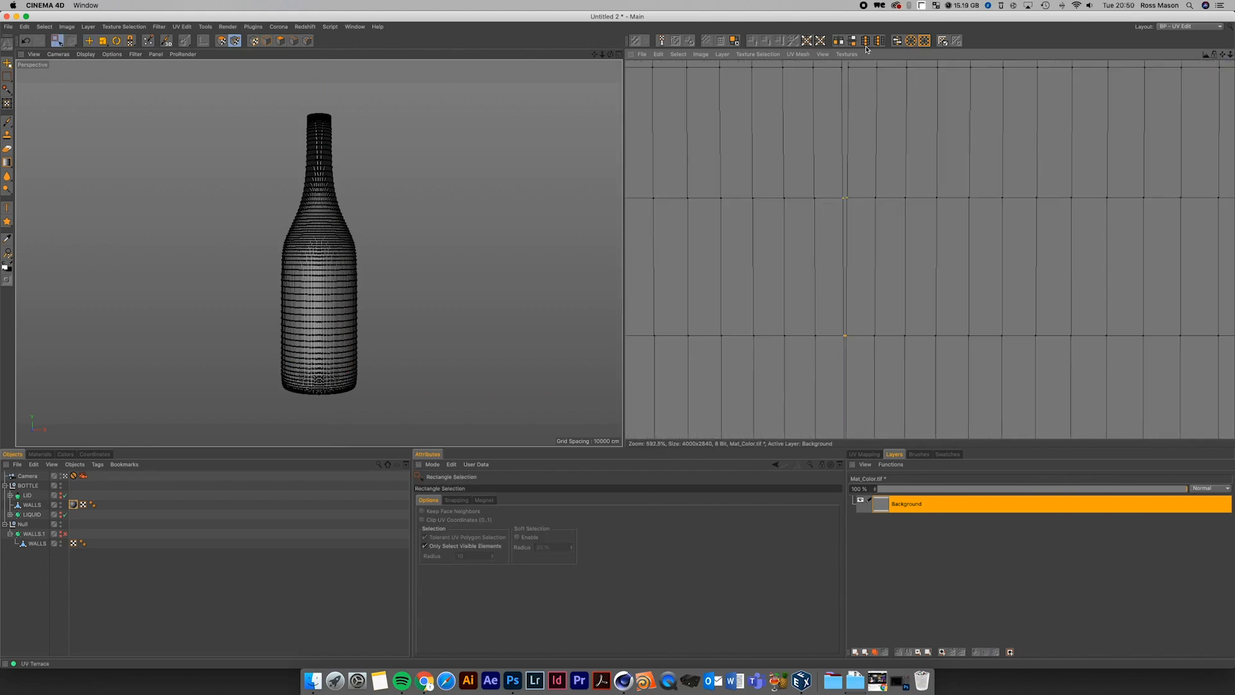
scroll(930, 249, down, 4)
scroll(930, 249, down, 8)
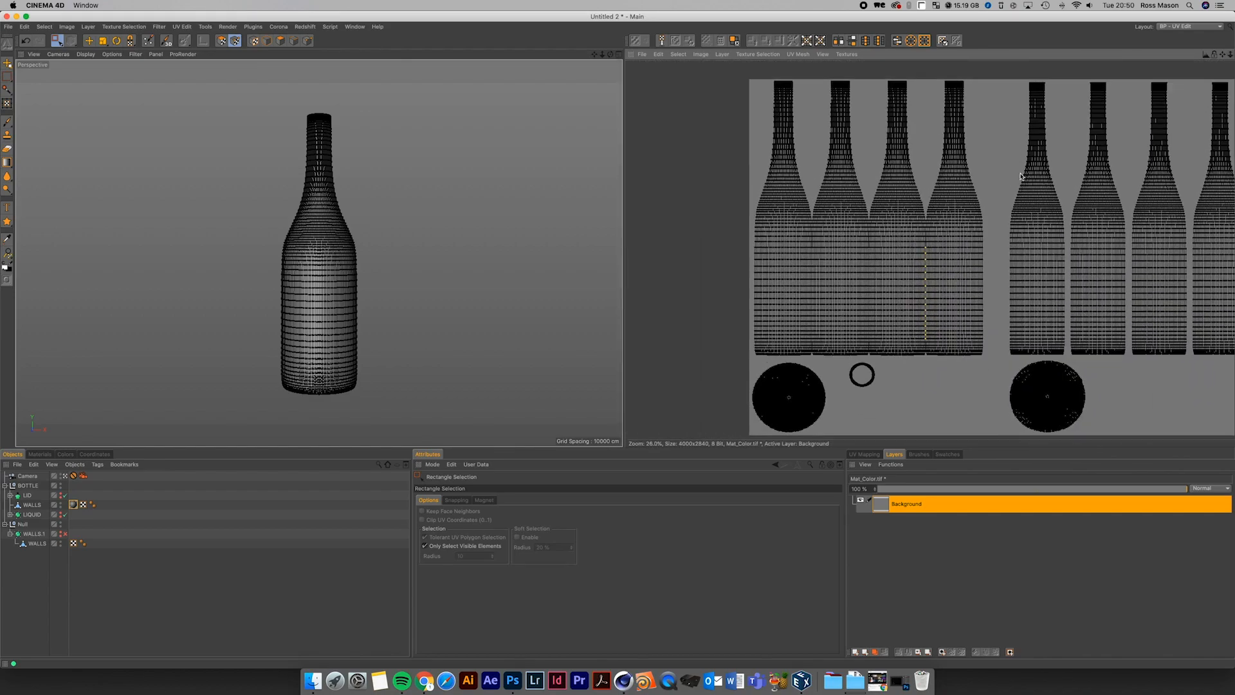
- Highlight the four joined islands to check which part of the bottle they cover
drag(743, 75, 1001, 370)
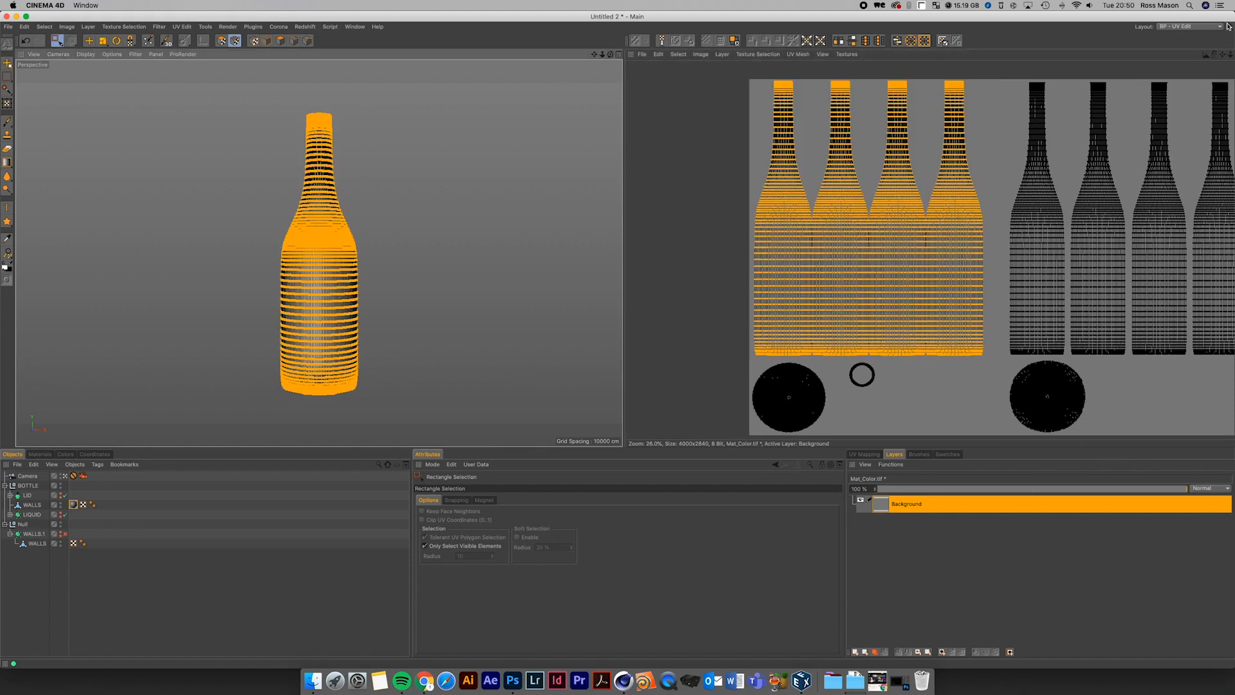
drag(1221, 54, 1115, 52)
click(1006, 184)
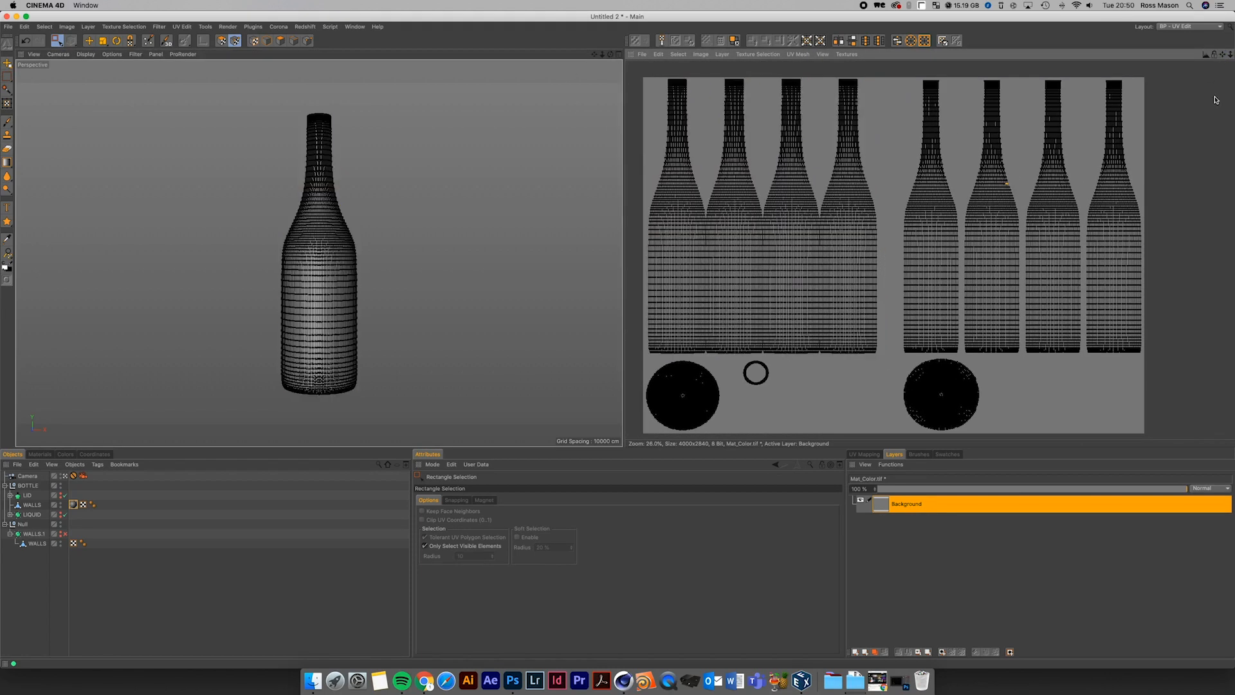
mouse_move(1222, 54)
mouse_down()
mouse_move(1234, 19)
mouse_move(1234, 40)
mouse_up()
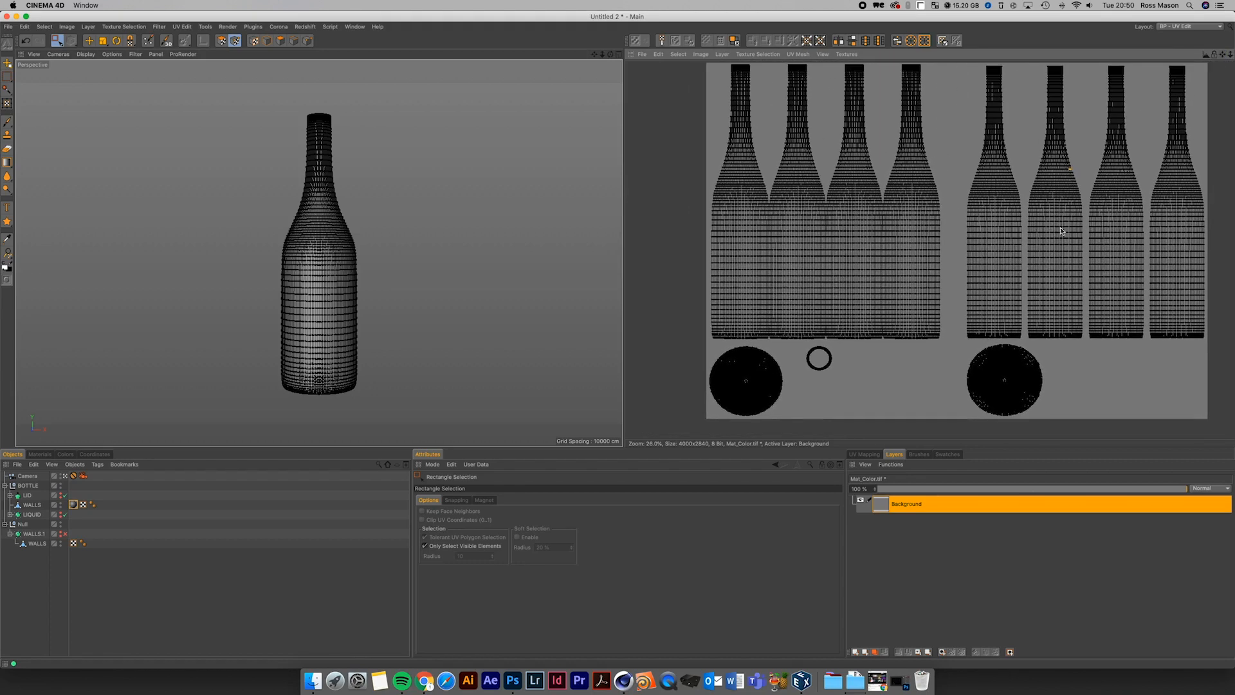
- Leave the camera view and highlight each large circular island to see which part of the bottle's base it covers
drag(704, 342, 788, 418)
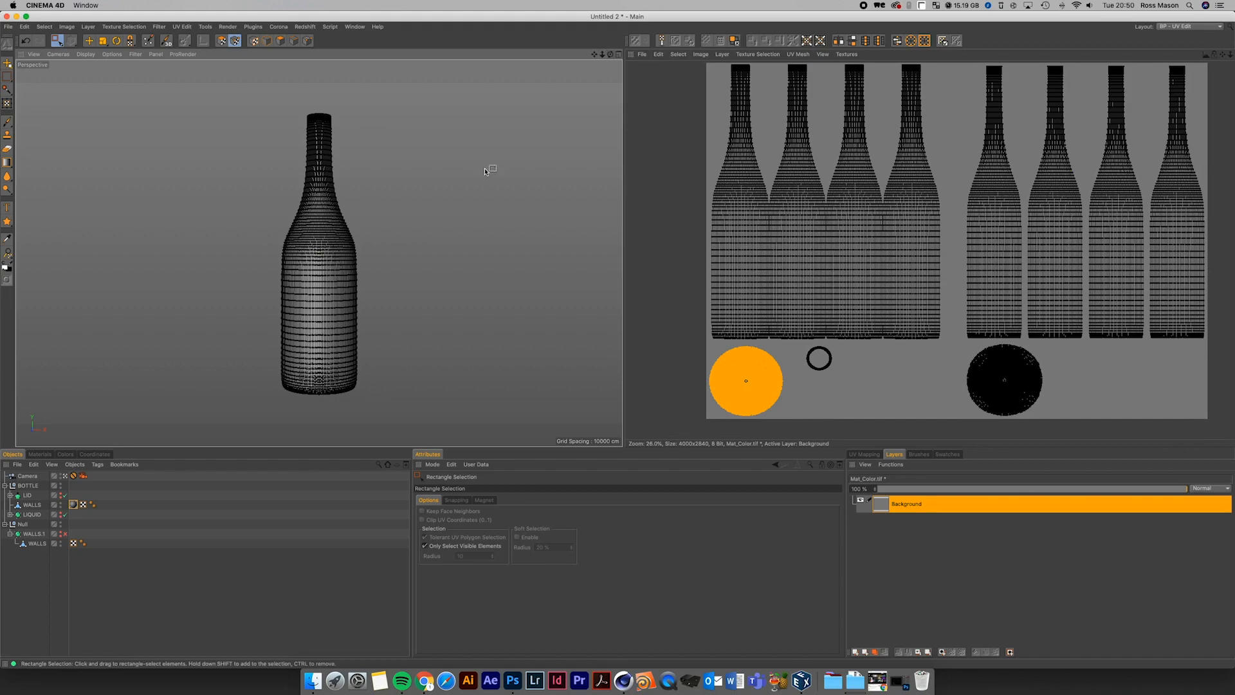
click(65, 476)
drag(610, 55, 591, 1)
drag(963, 347, 1085, 436)
drag(602, 55, 610, 80)
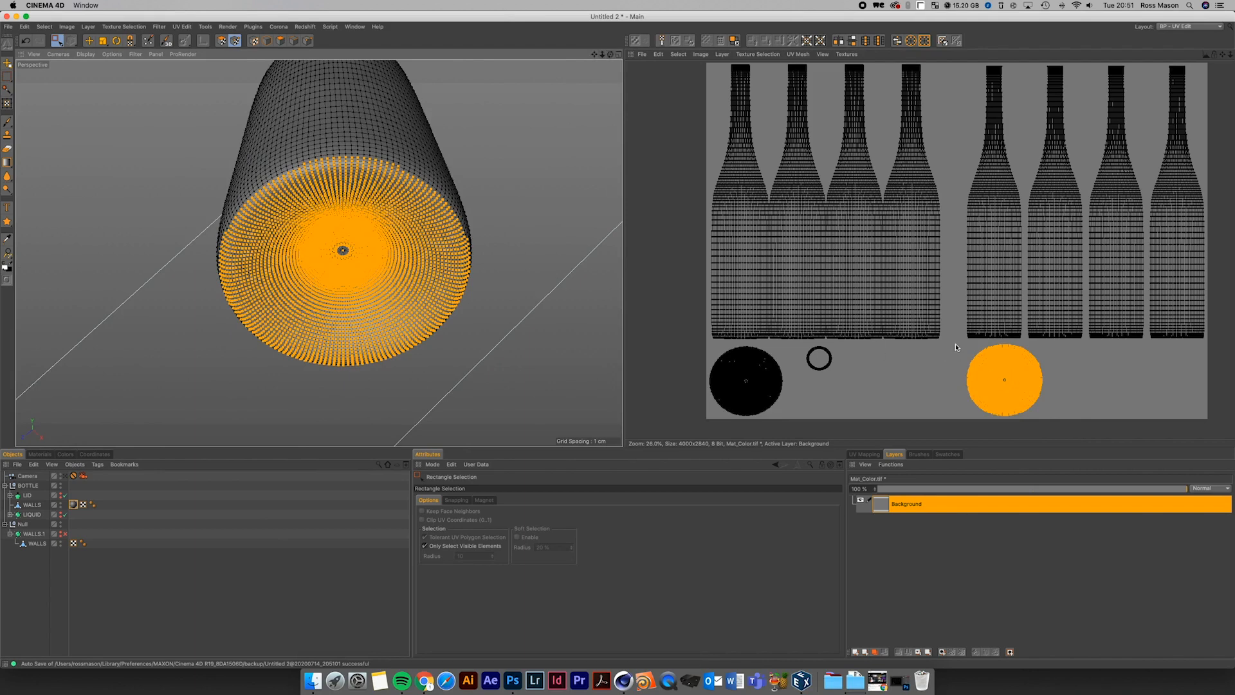
drag(955, 342, 1045, 418)
click(845, 405)
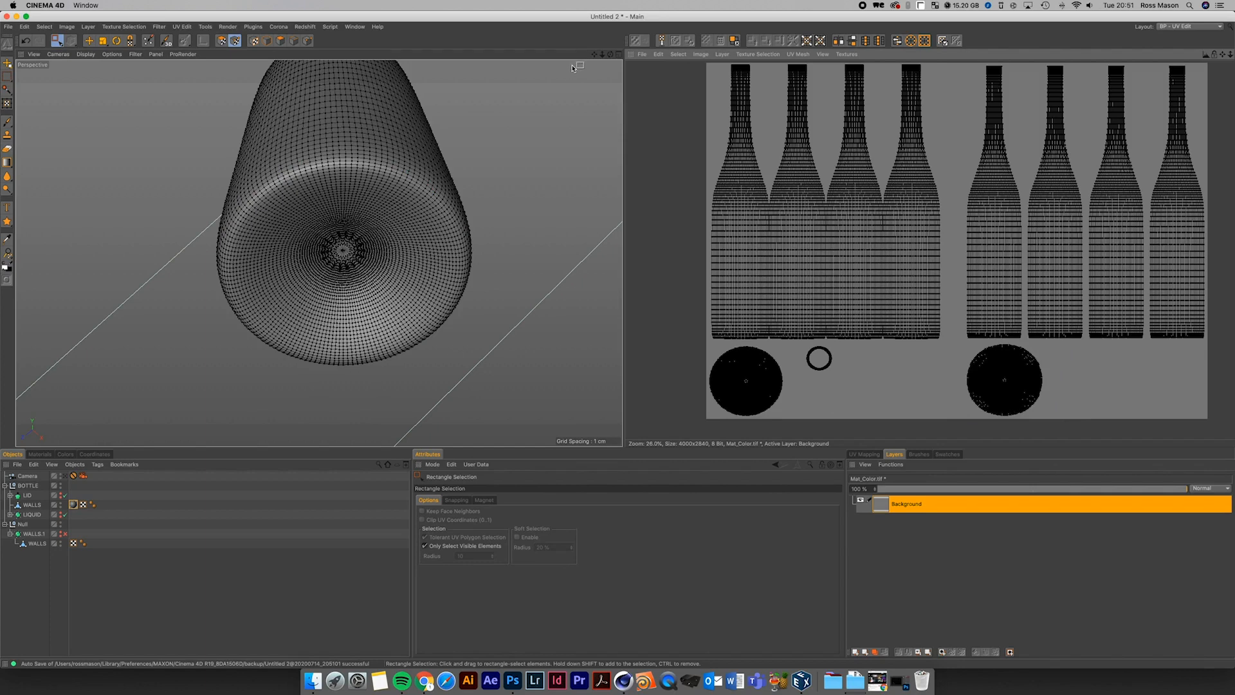
- Select the WALLS object in the BOTTLE group so the UV mesh layer command can be used
click(722, 54)
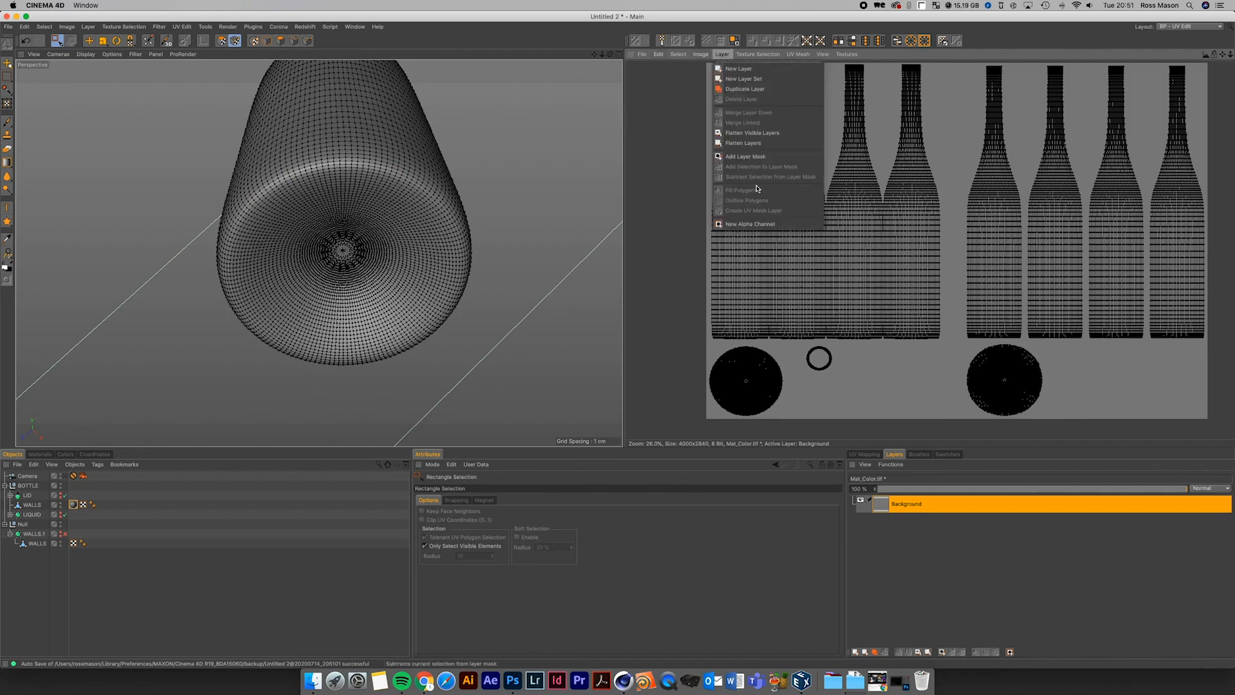
click(687, 578)
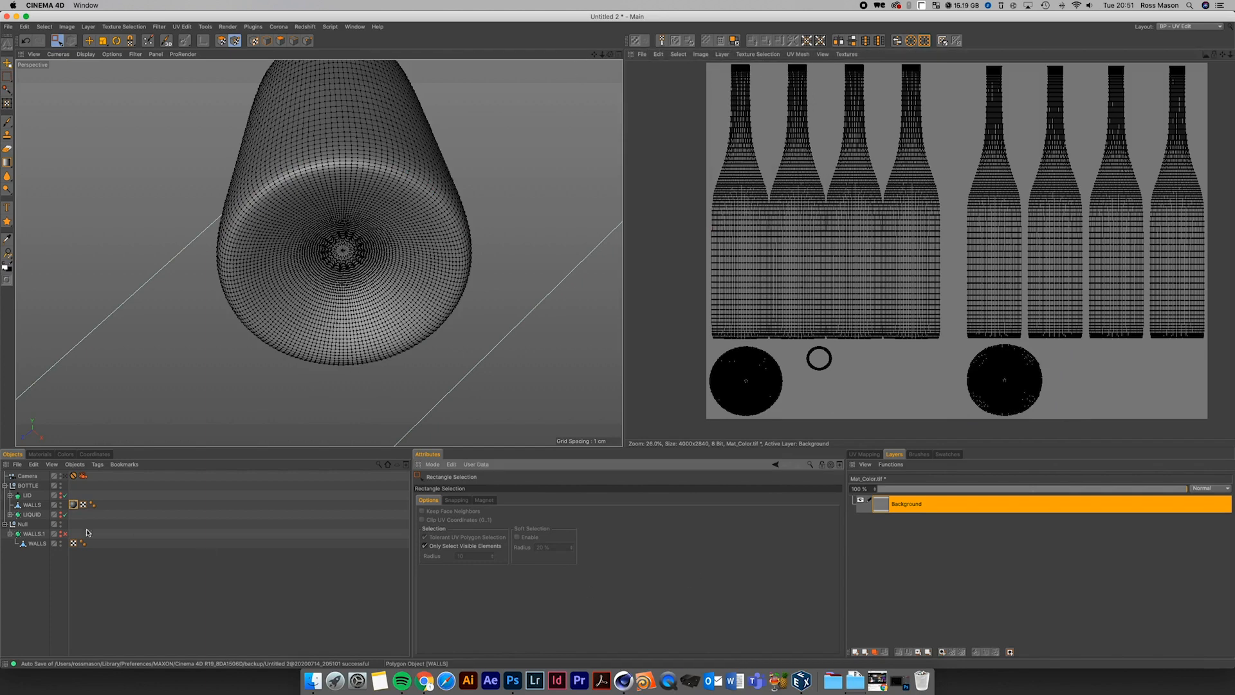
click(32, 504)
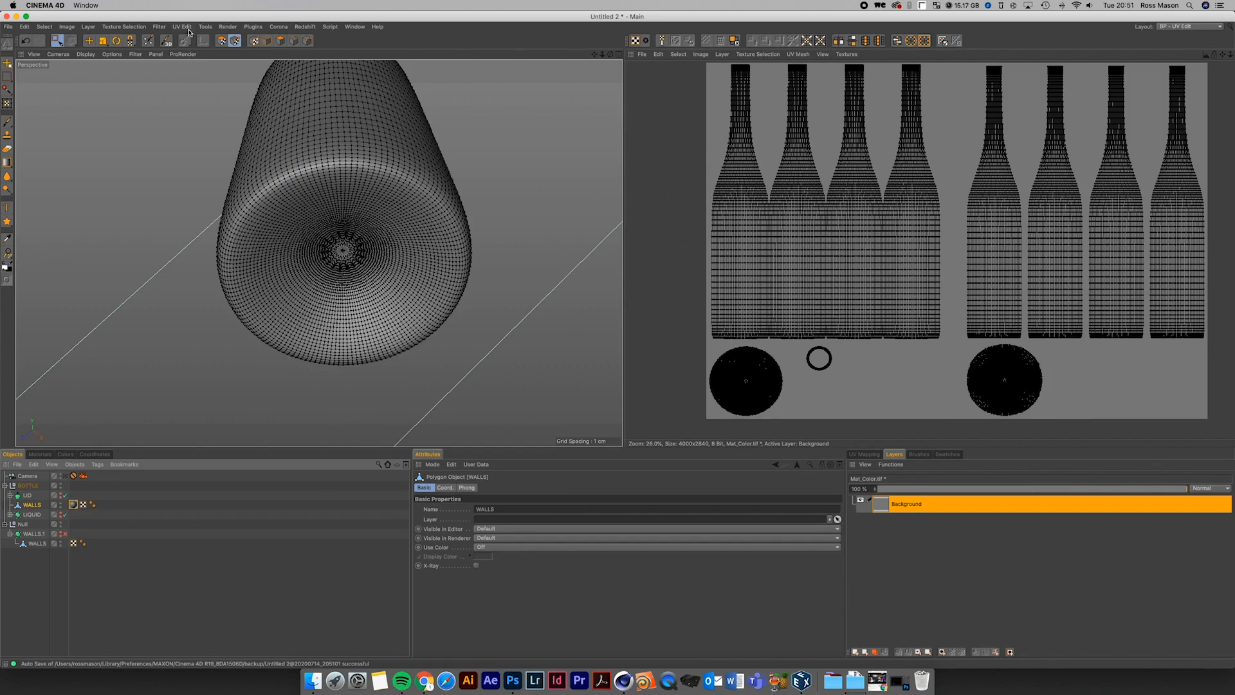
click(221, 40)
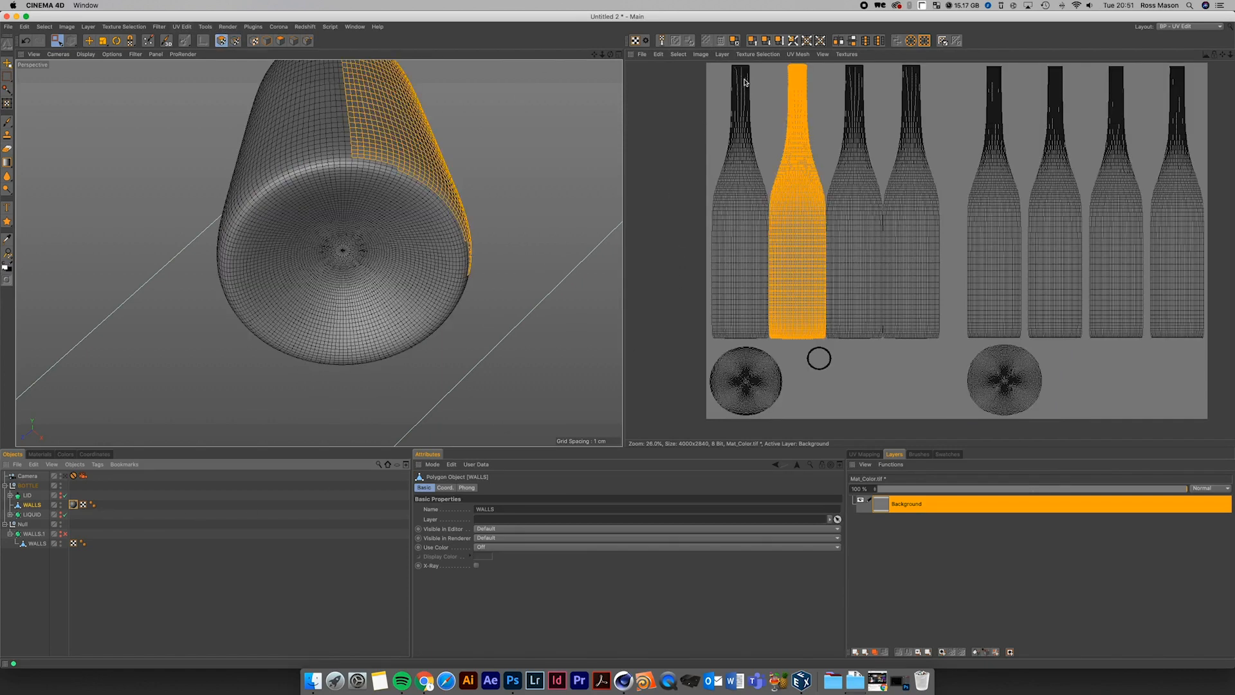
click(701, 54)
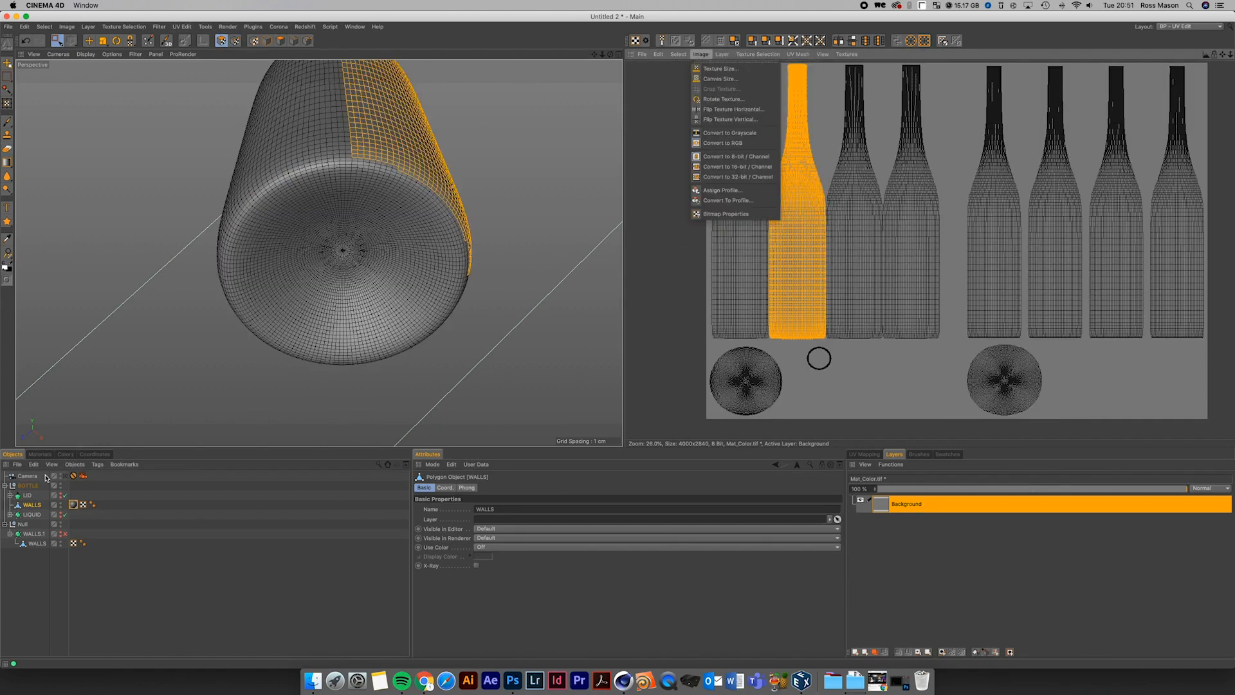
click(42, 500)
click(32, 504)
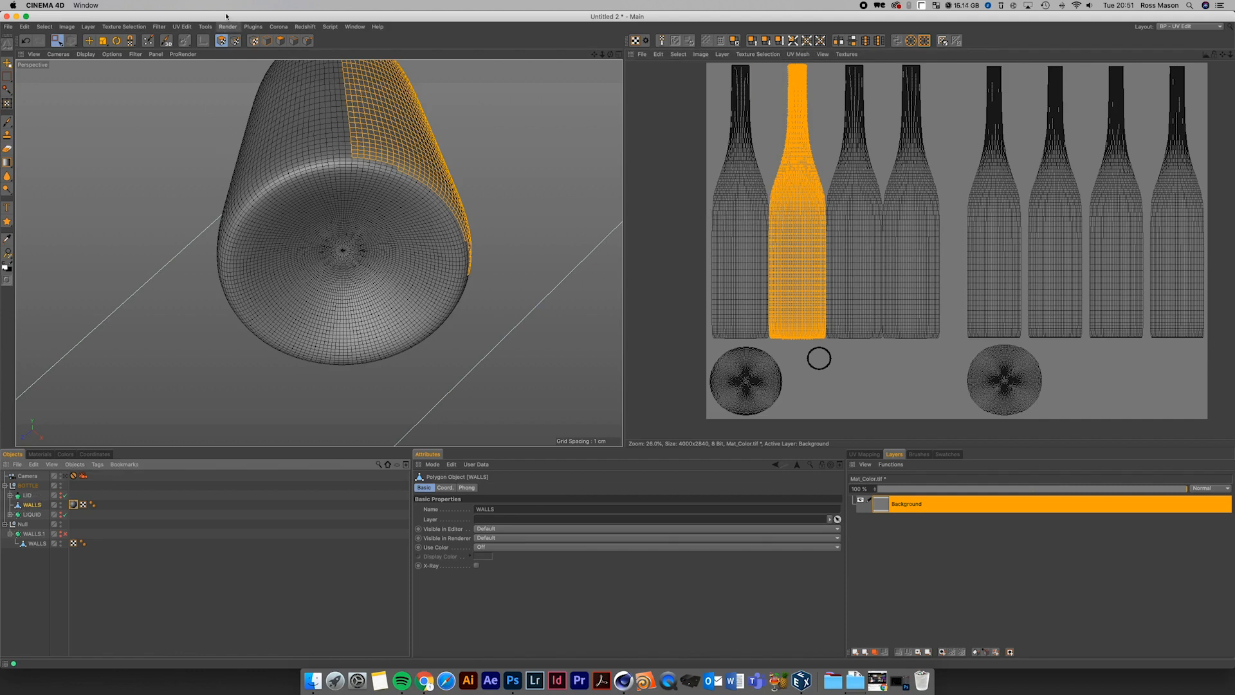
click(234, 41)
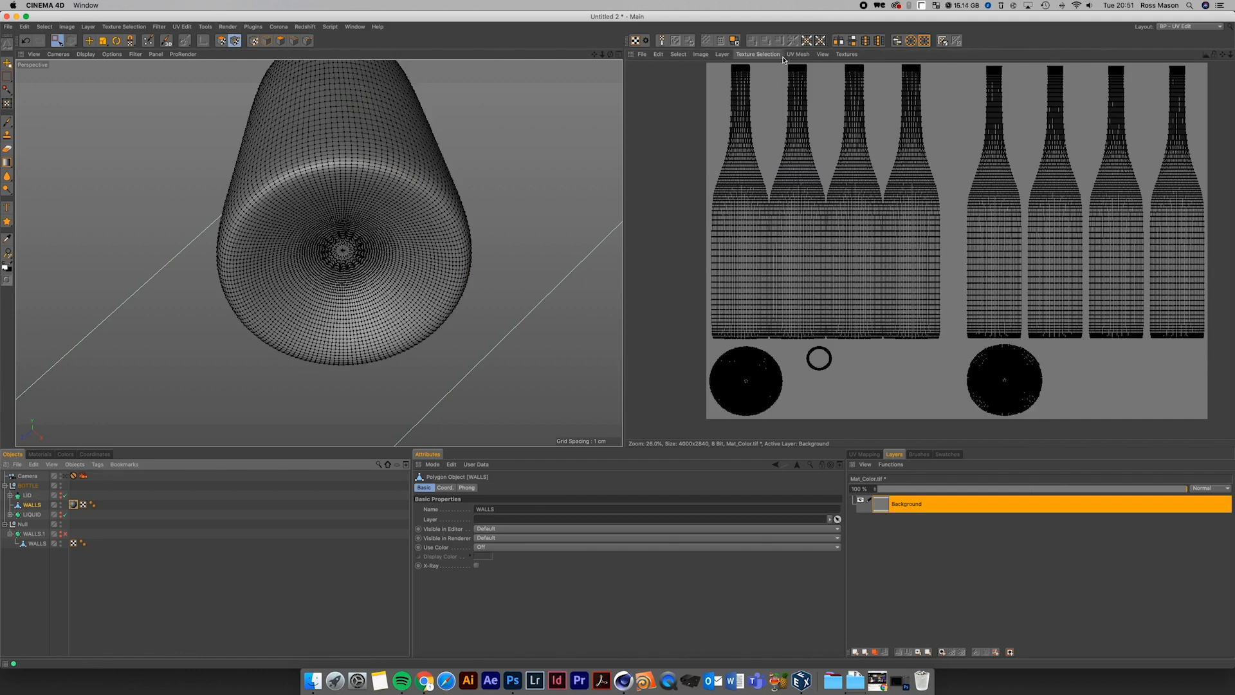
click(721, 54)
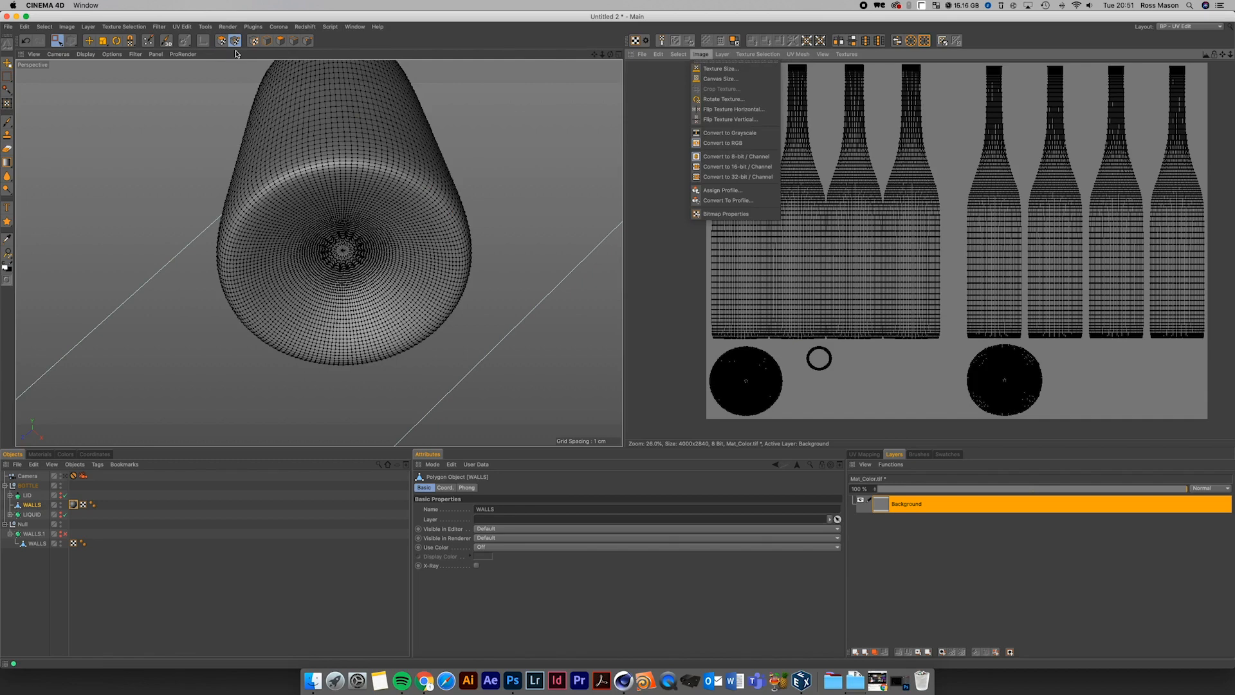
click(225, 43)
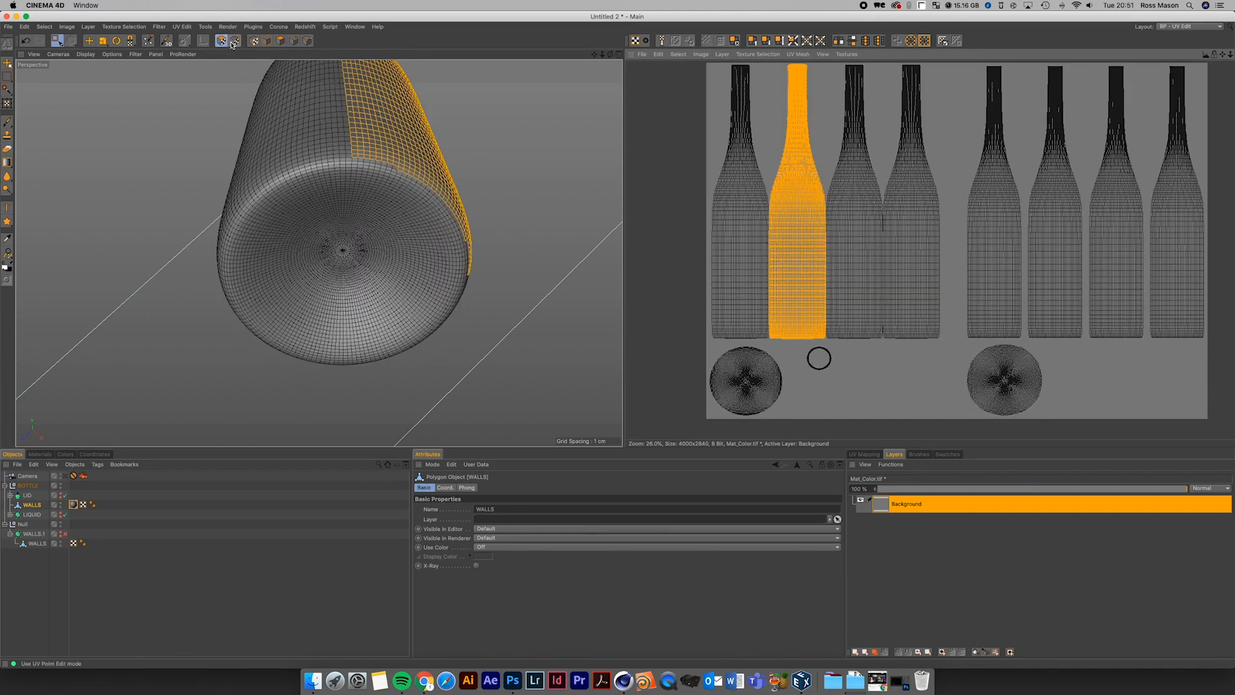
click(232, 45)
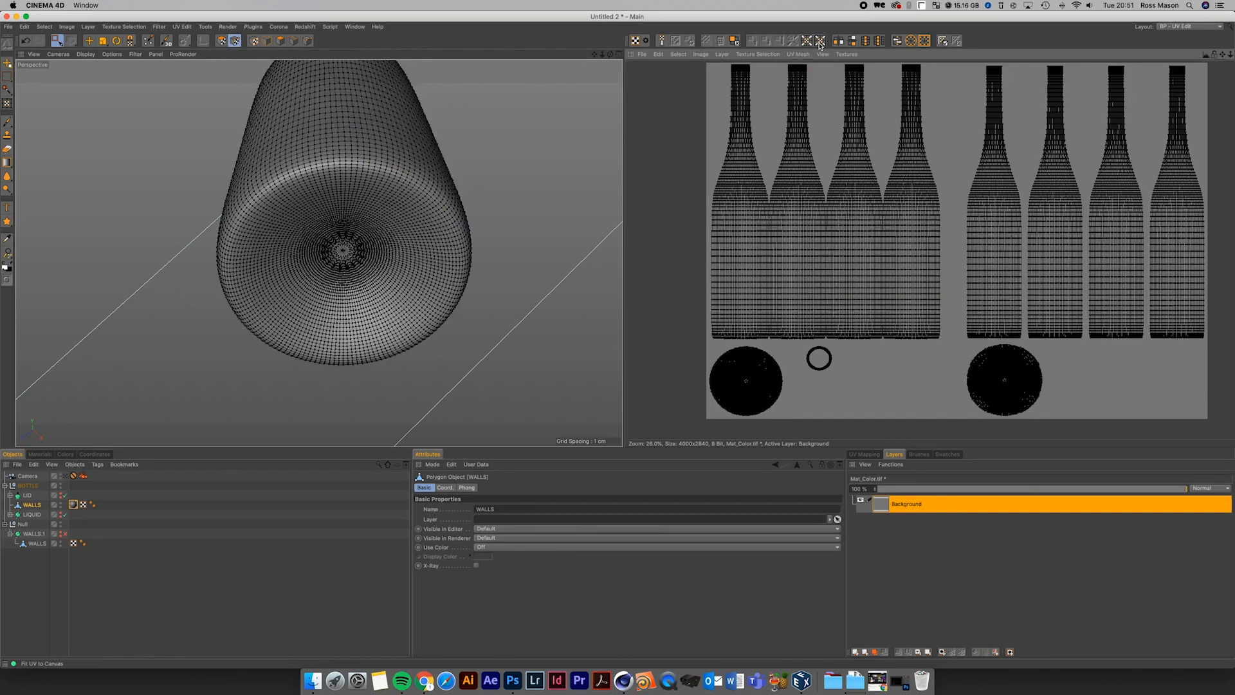
- Create a UV mesh layer for the WALLS object in its texture
click(721, 54)
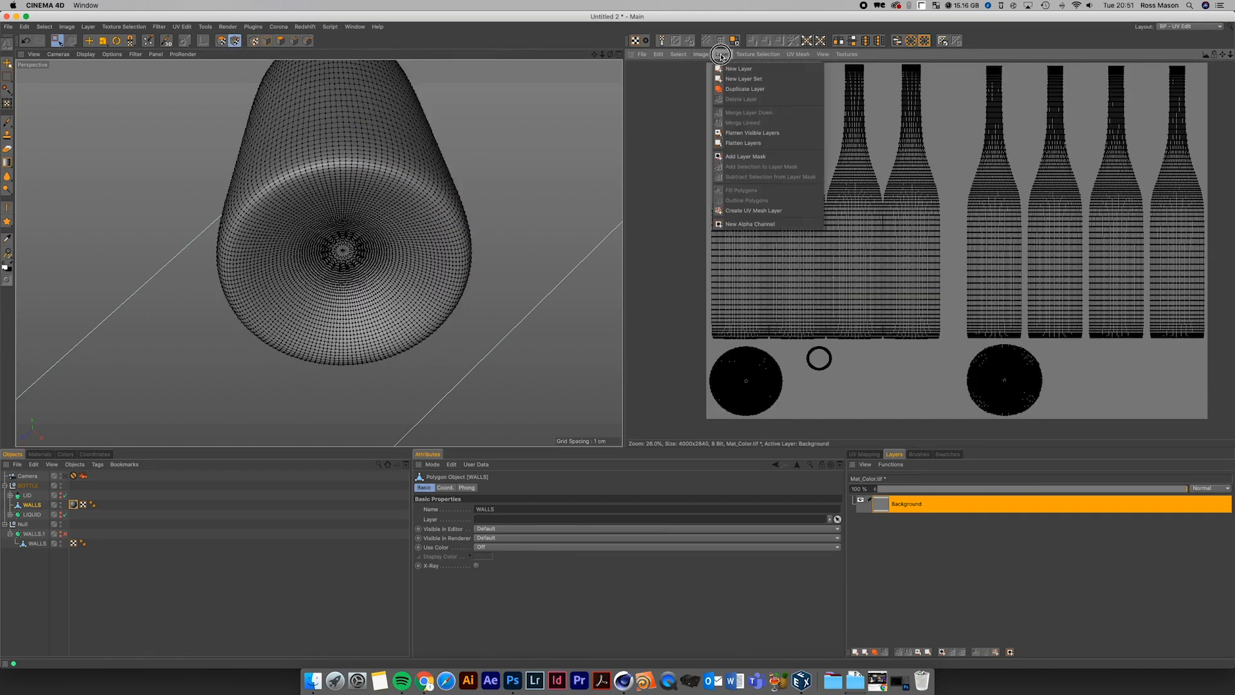
click(758, 211)
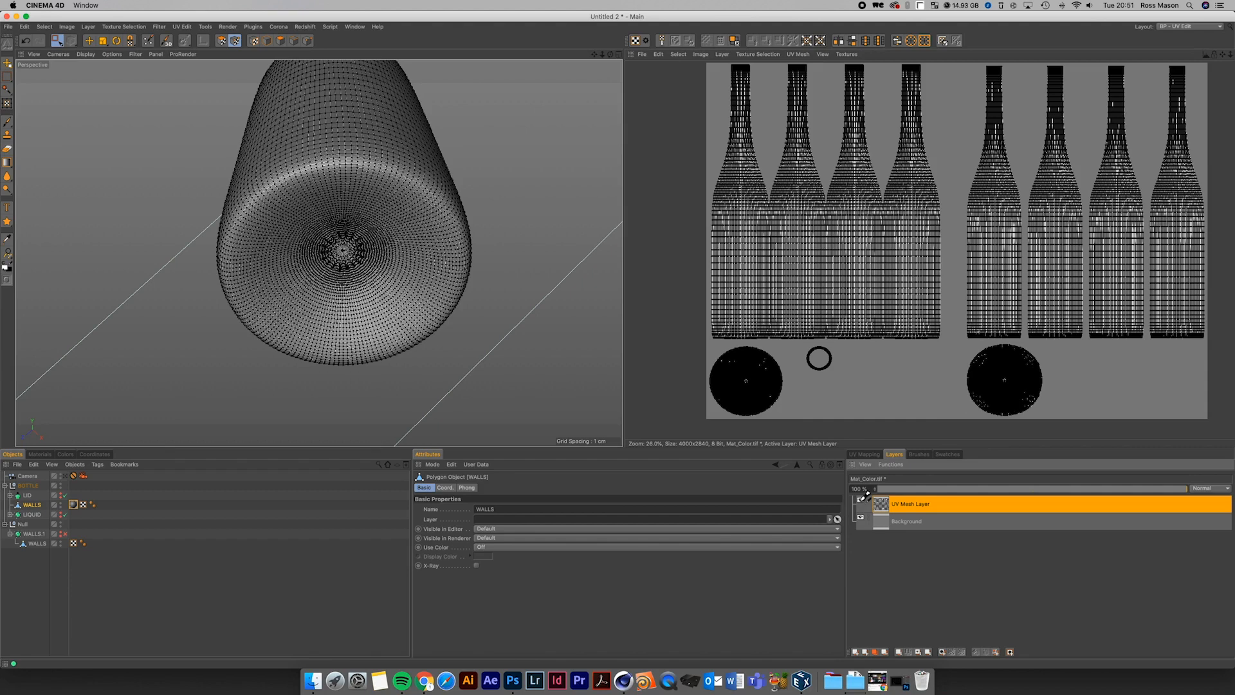
- Save the texture with its UV mesh layer as a PSD file named Wine_Tex on the Desktop
click(642, 56)
click(689, 137)
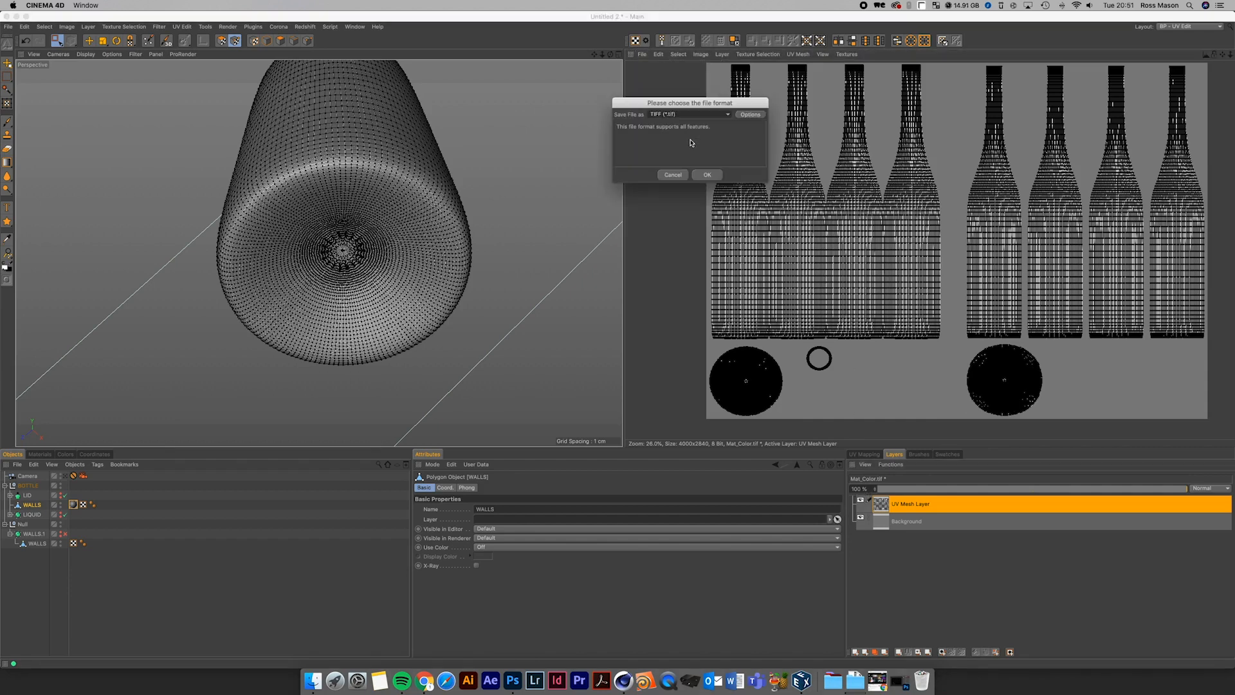
click(684, 114)
click(681, 145)
click(702, 174)
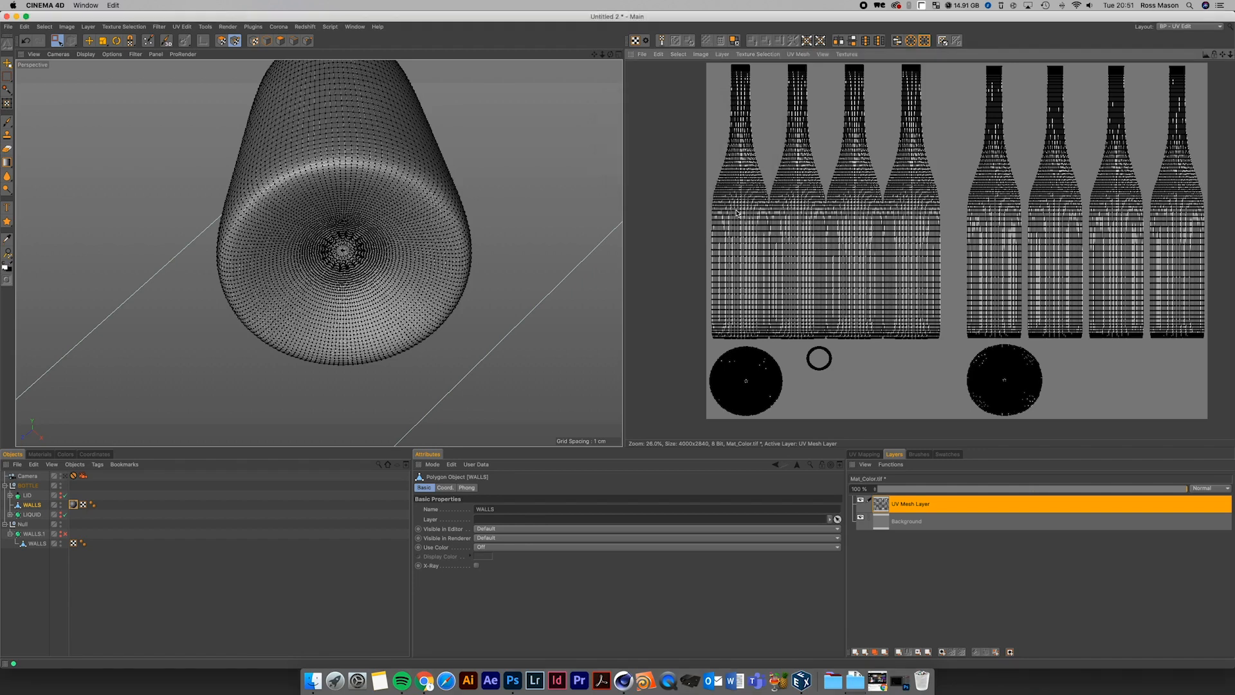
click(461, 209)
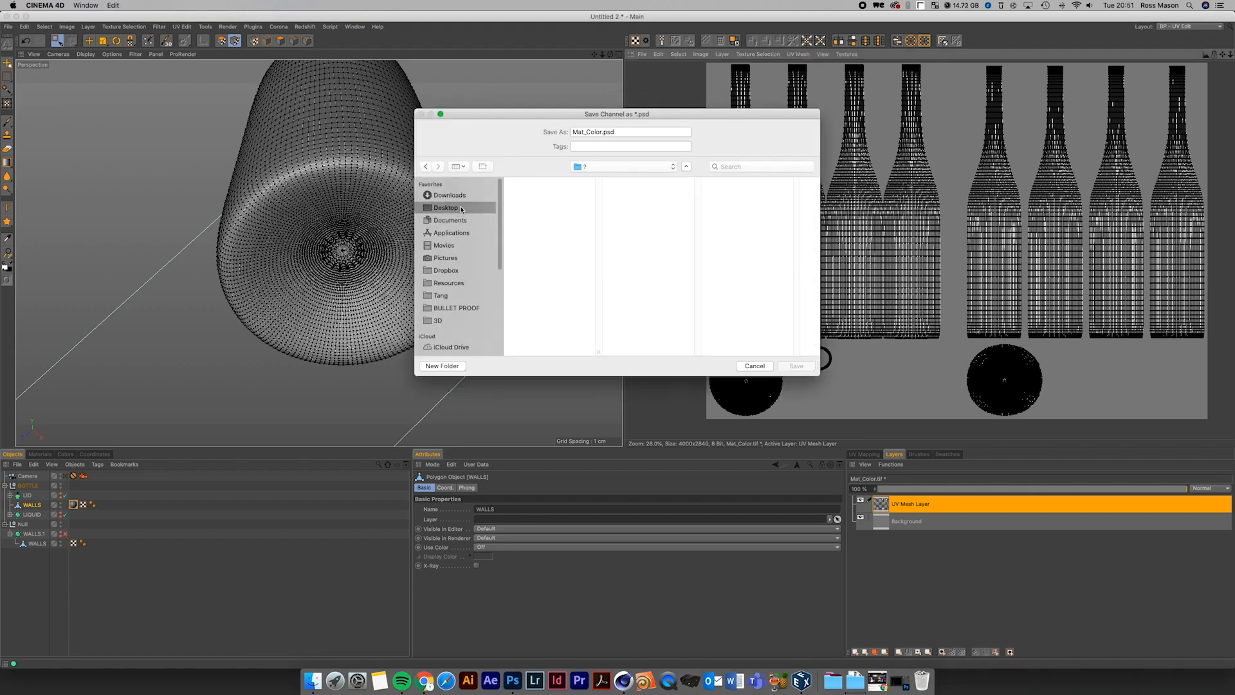
double_click(571, 131)
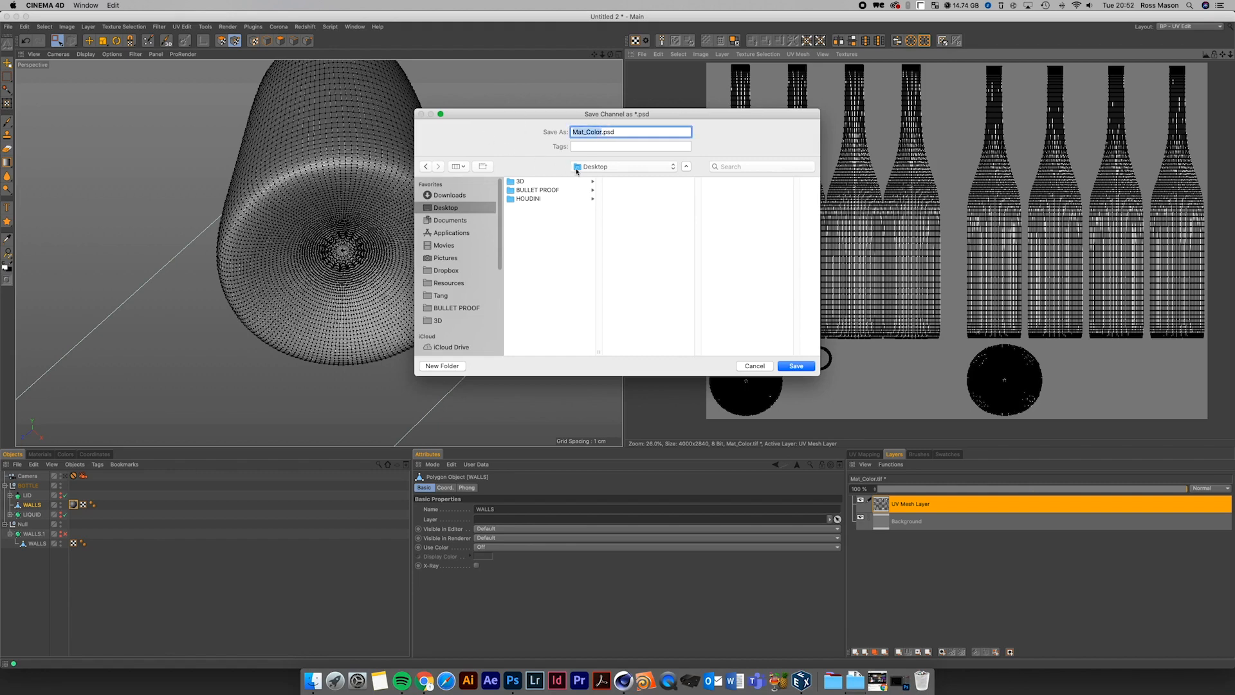
text(Wine_Tex)
key(Return)
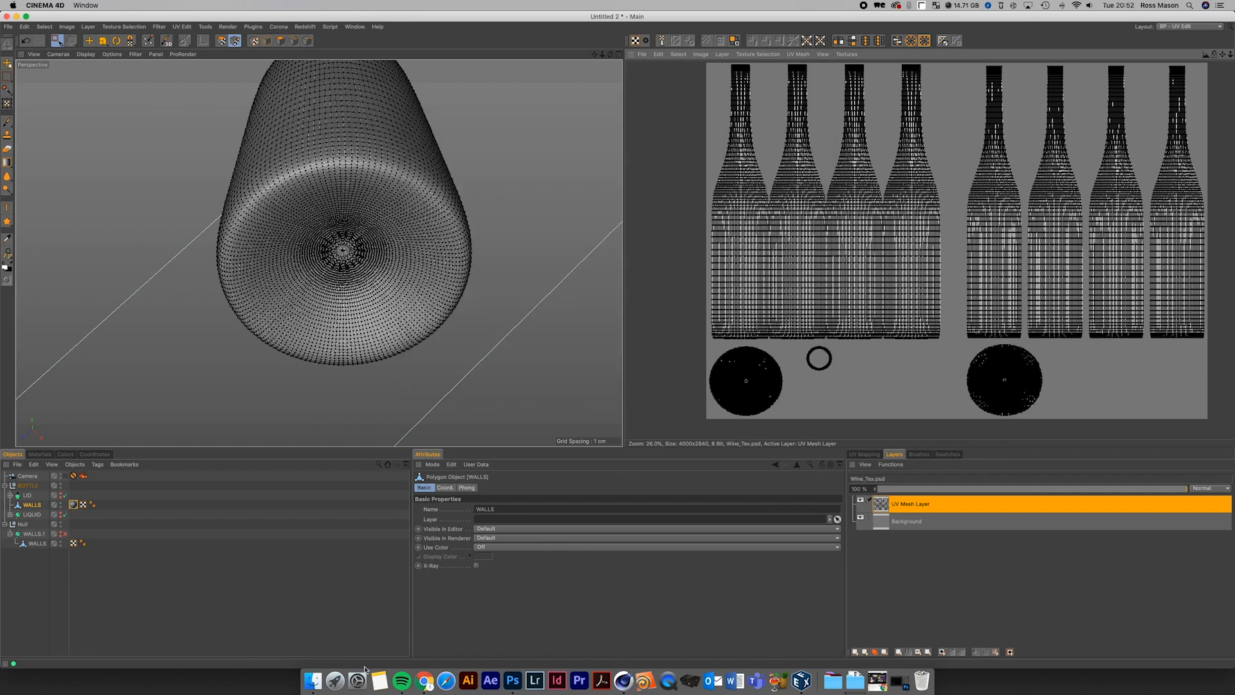
- Open Wine_Tex.psd from the Desktop and switch to Photoshop to work on it
click(312, 681)
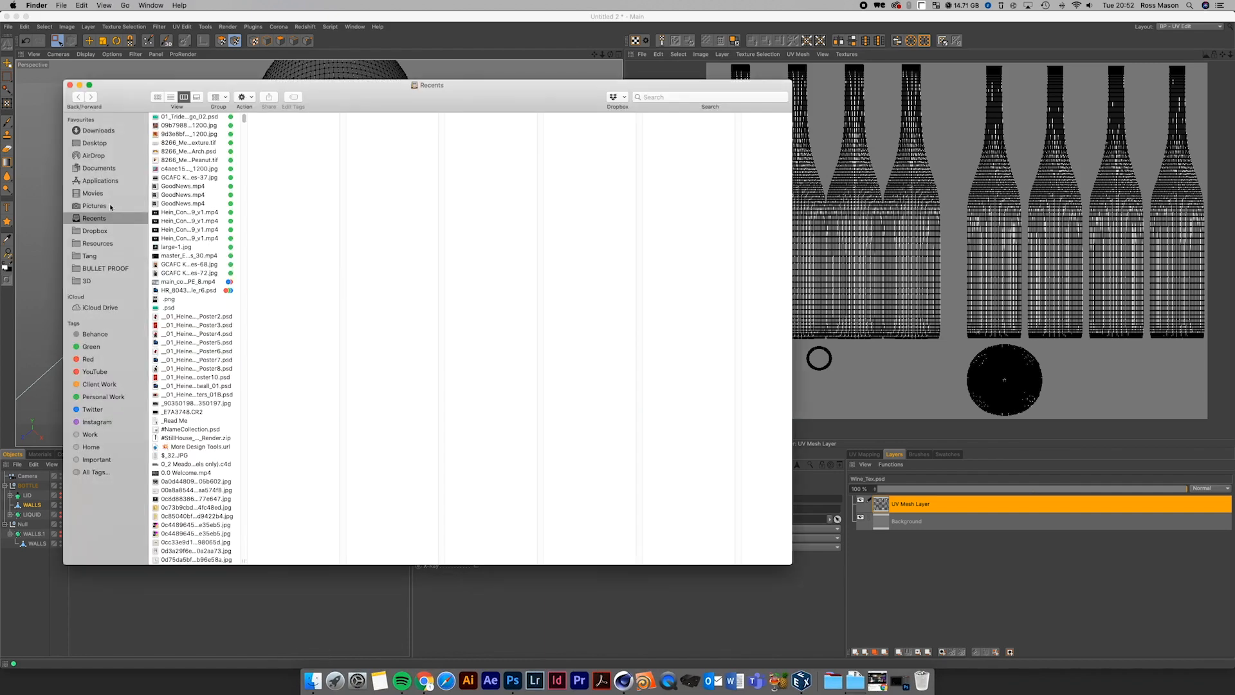
key(super+shift+d)
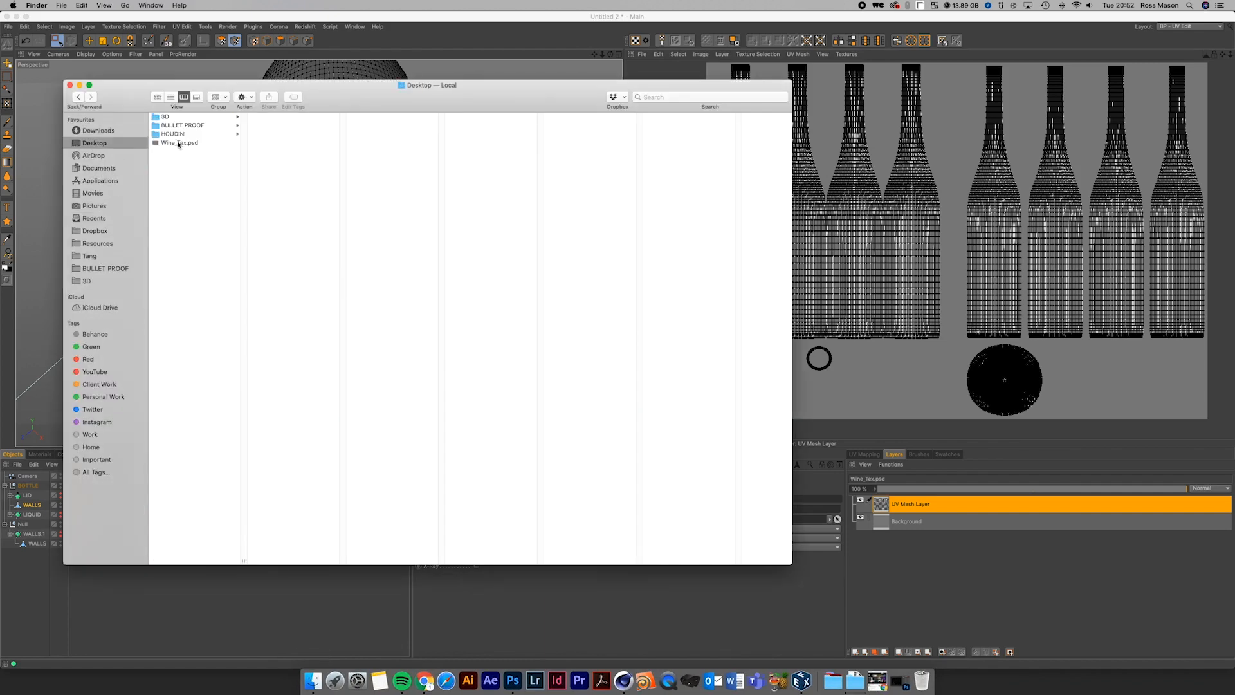
double_click(179, 142)
click(600, 611)
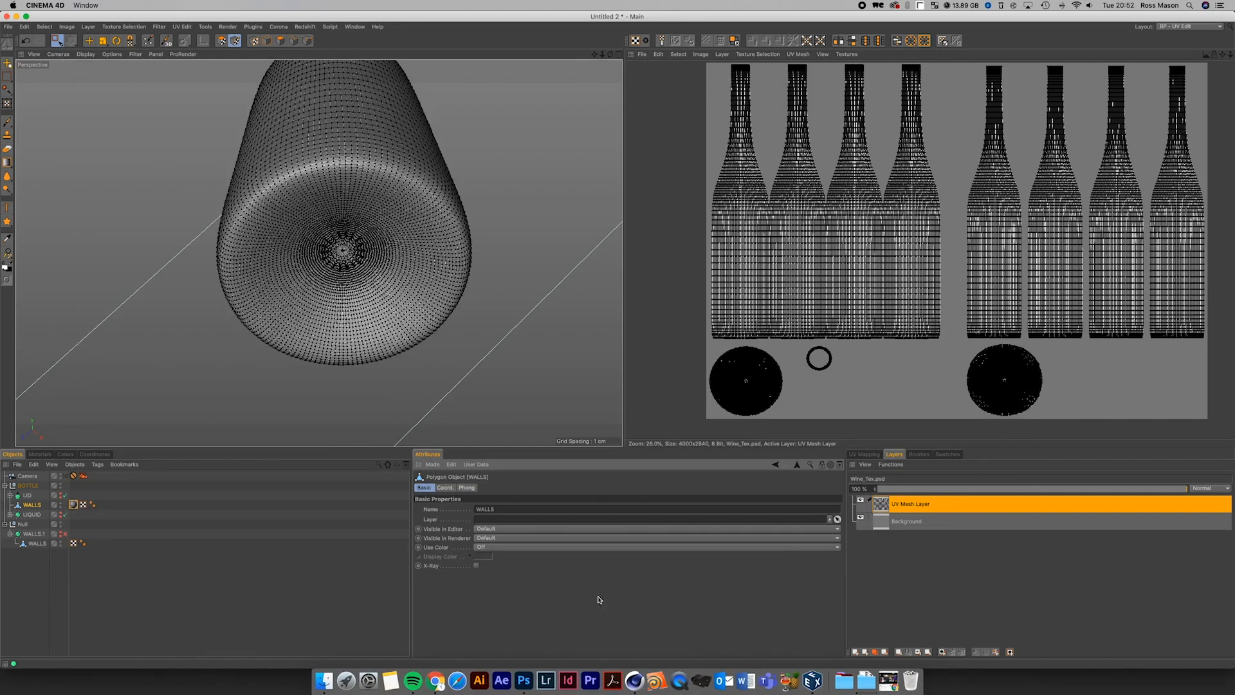
click(523, 680)
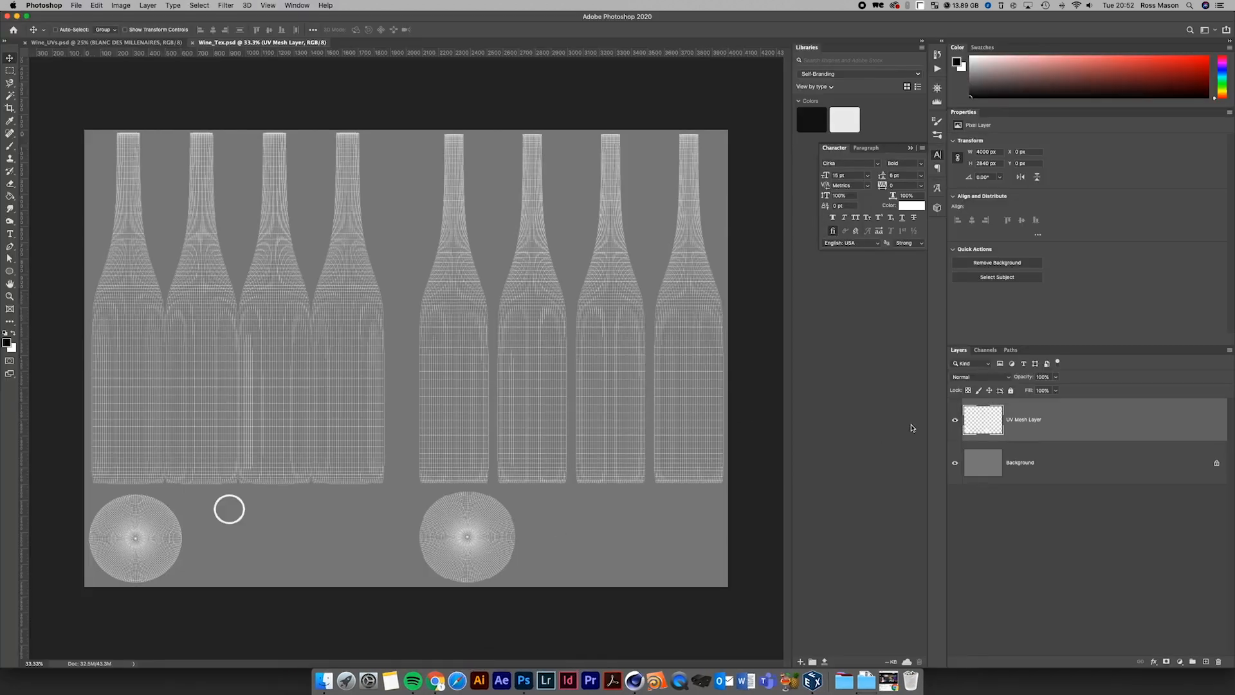
- Toggle the UV Mesh Layer's visibility to check that the mesh sits on its own layer above the background
click(954, 420)
click(953, 421)
double_click(1019, 420)
key(Return)
click(955, 423)
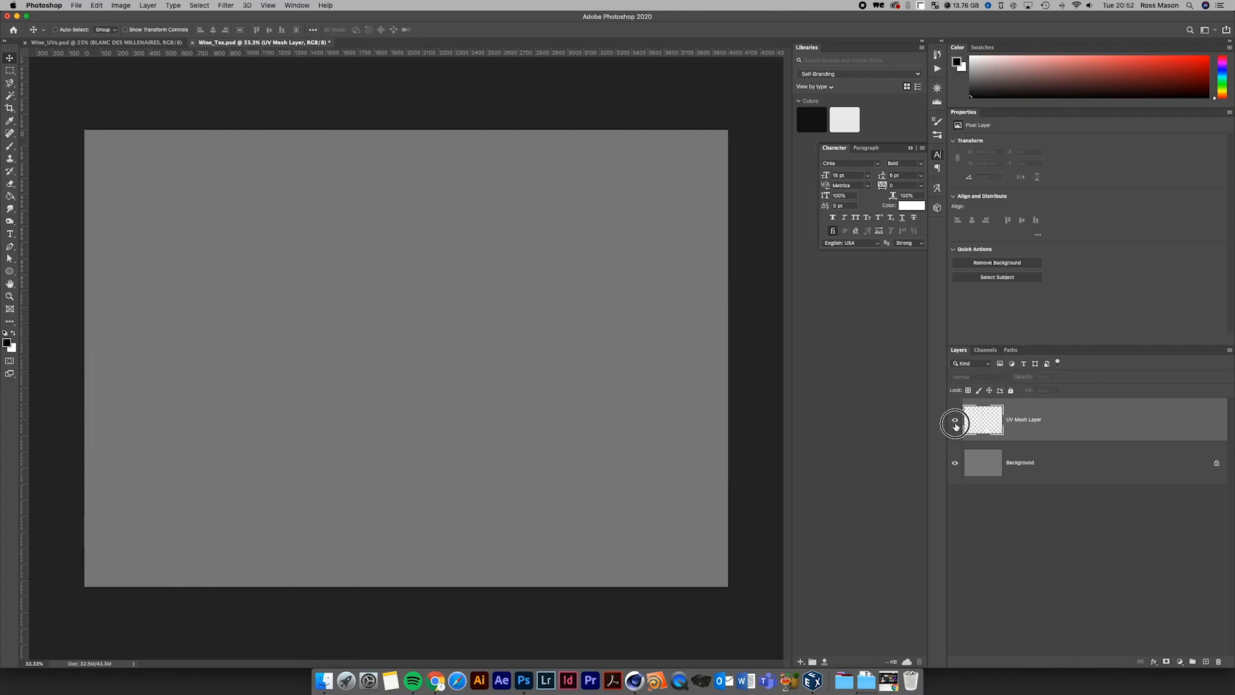
click(955, 424)
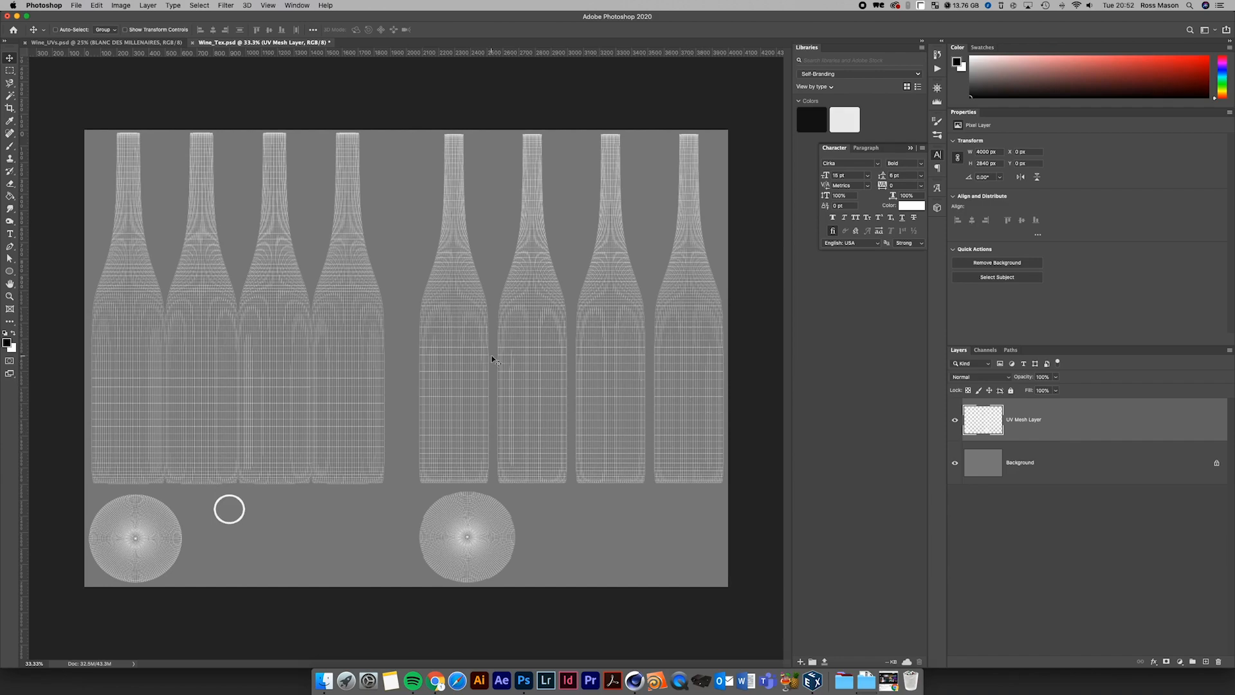
- Switch to the Wine_UVs.psd document and examine the label text, dots and base ring placed over the UV mesh
click(106, 42)
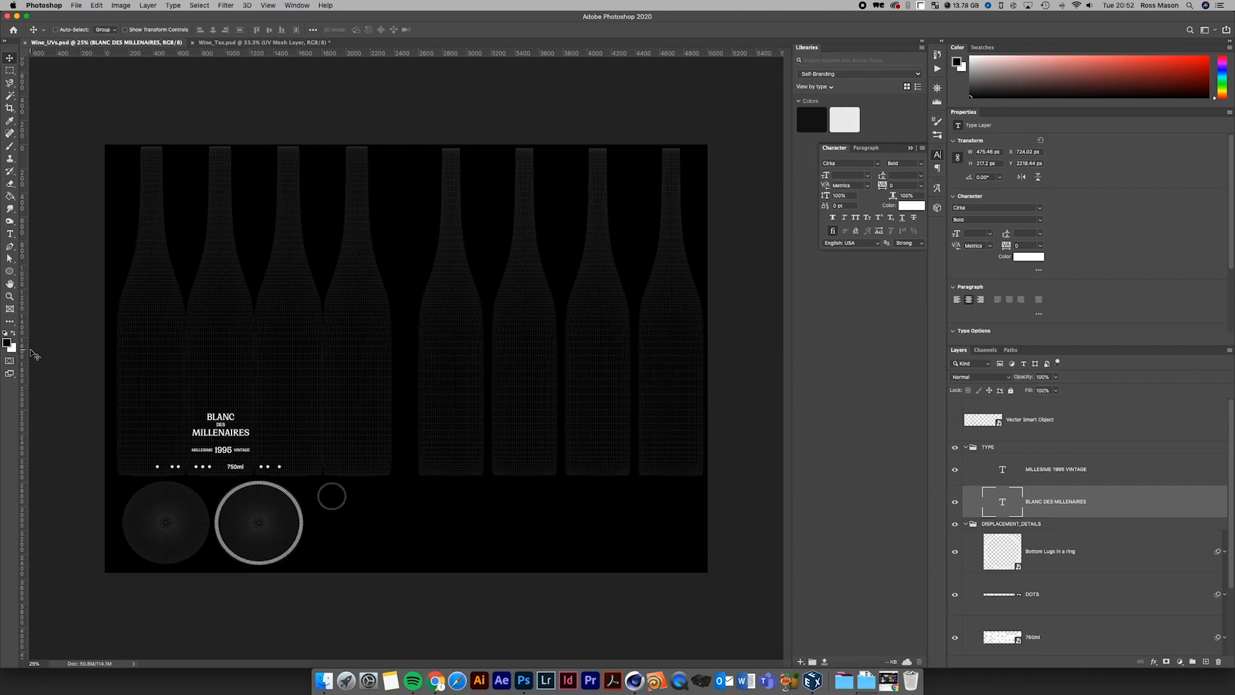
key(super+equal)
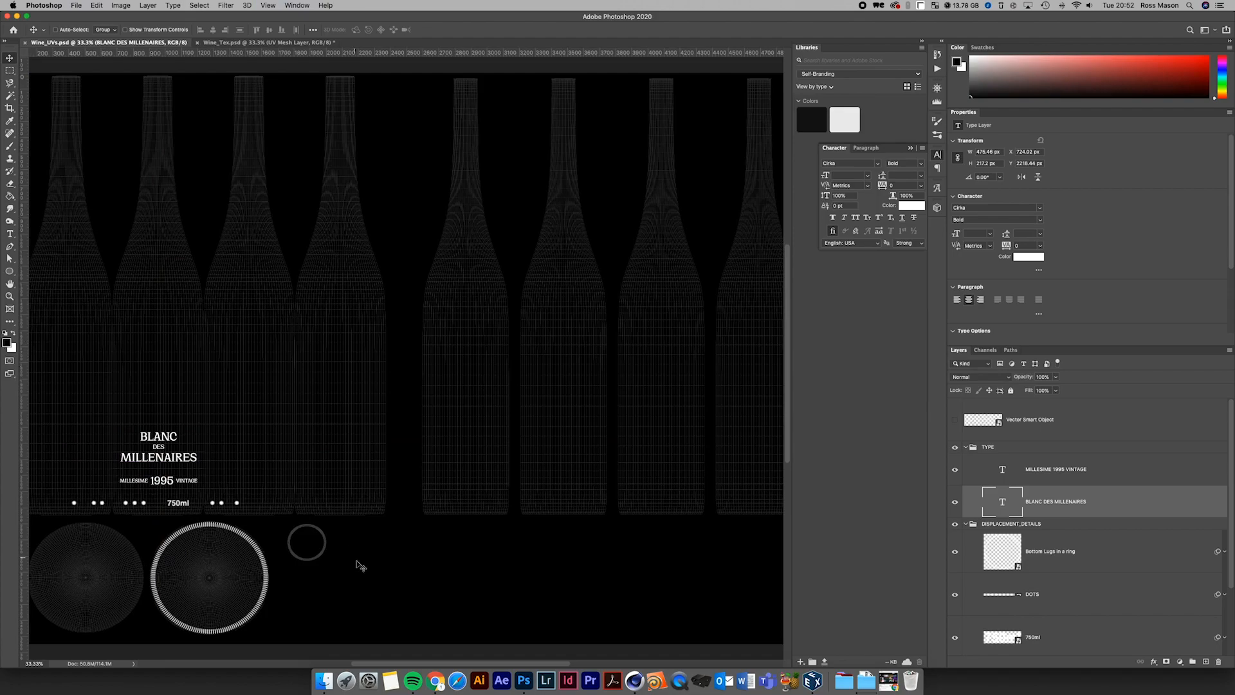
drag(401, 664, 316, 663)
scroll(463, 565, down, 4)
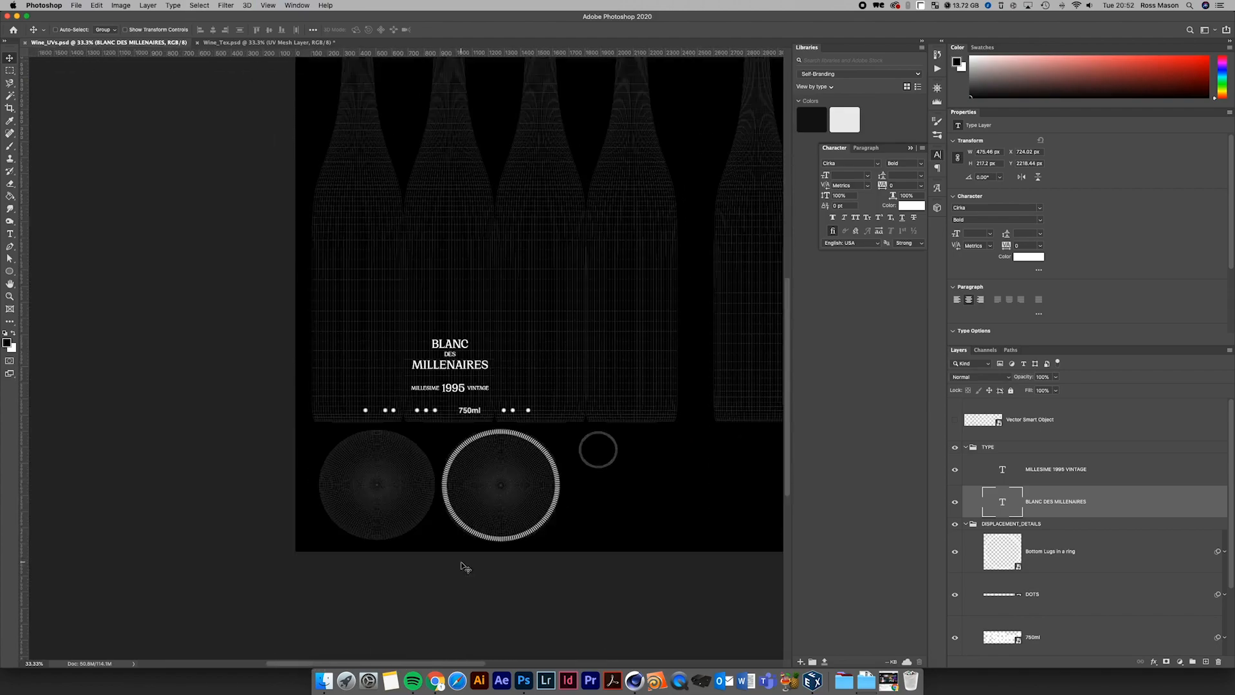
key(super+equal)
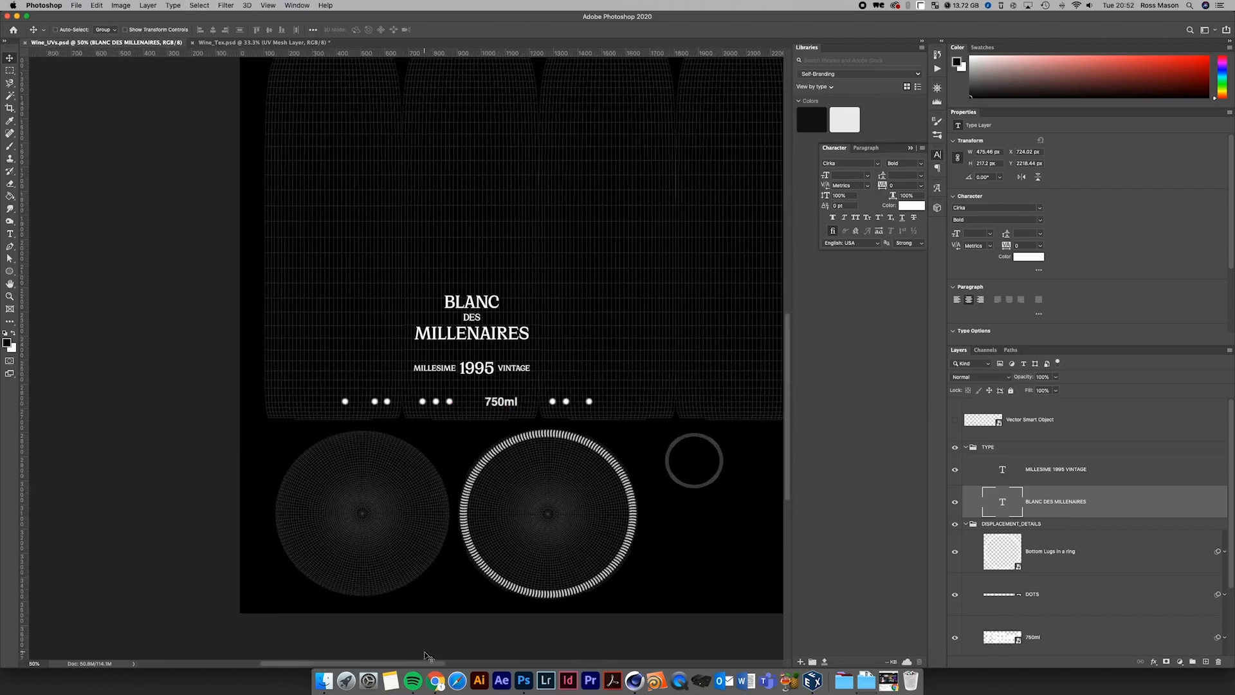
drag(424, 665, 439, 664)
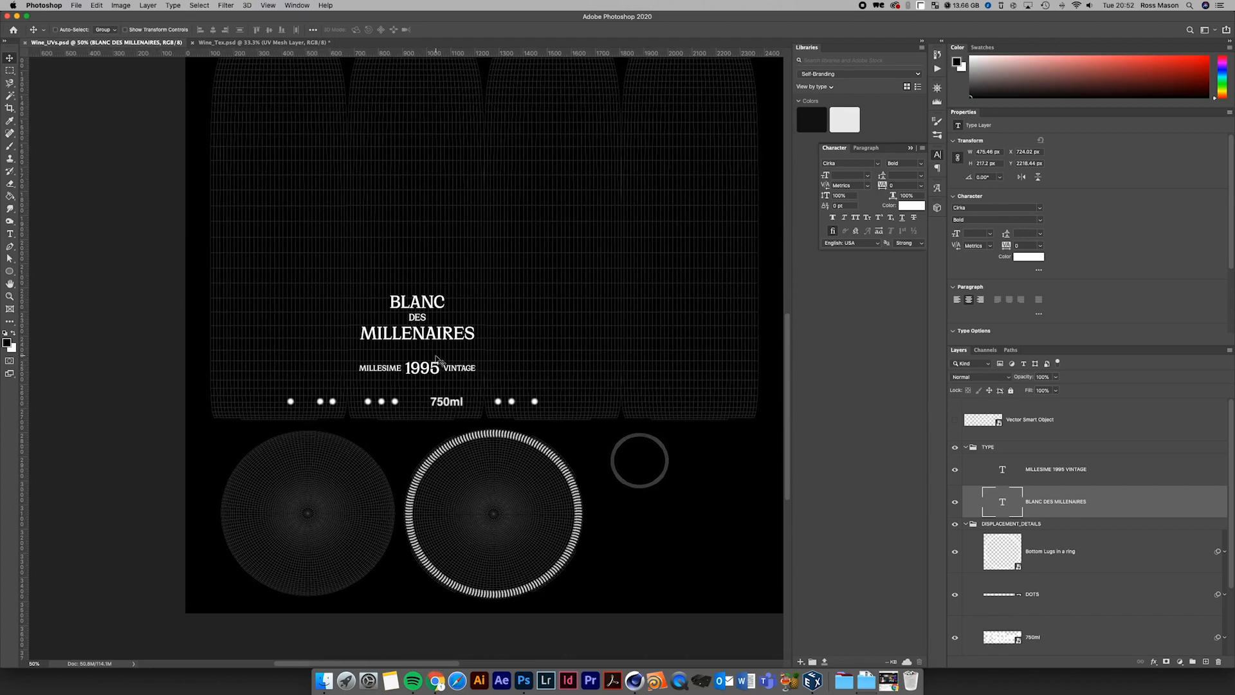
- Collapse the TYPE and DISPLACEMENT_DETAILS groups and toggle them and the UV Mesh Layer to compare artwork and mesh
click(965, 446)
click(965, 459)
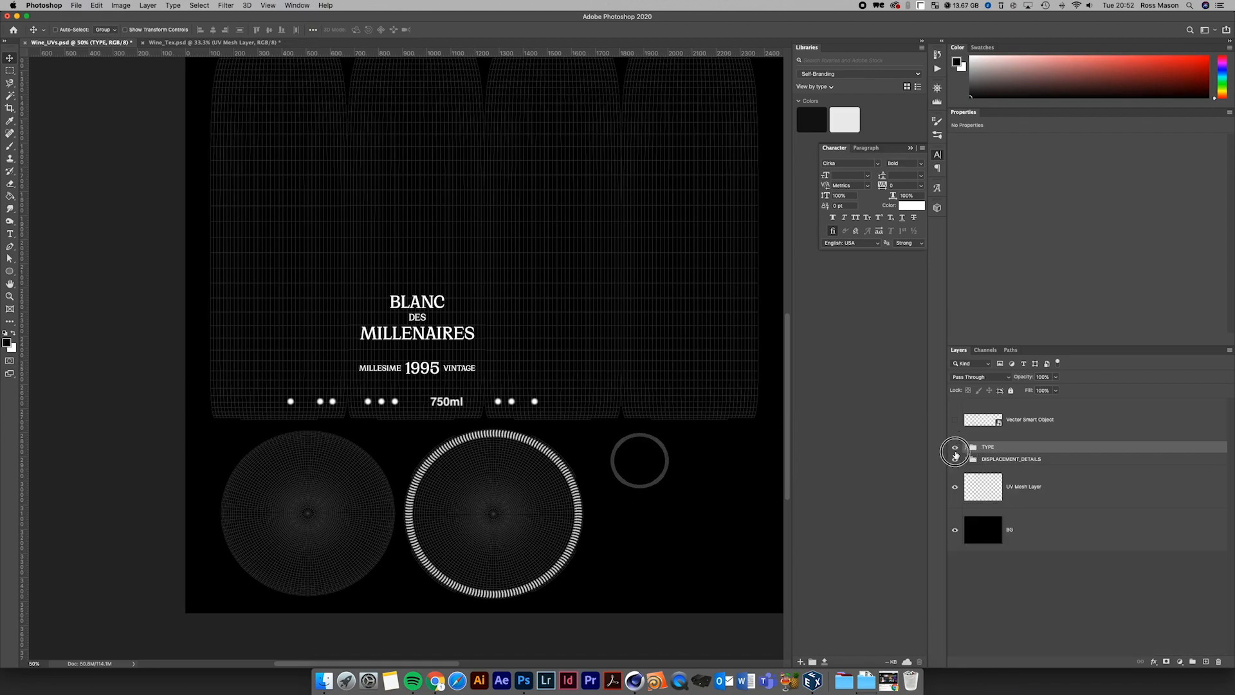
drag(955, 446, 955, 459)
click(954, 487)
click(955, 486)
click(954, 486)
click(954, 486)
drag(955, 459, 955, 446)
- Duplicate the TYPE and DISPLACEMENT_DETAILS groups from Wine_UVs.psd into the Wine_Tex.psd document
shift+click(1031, 461)
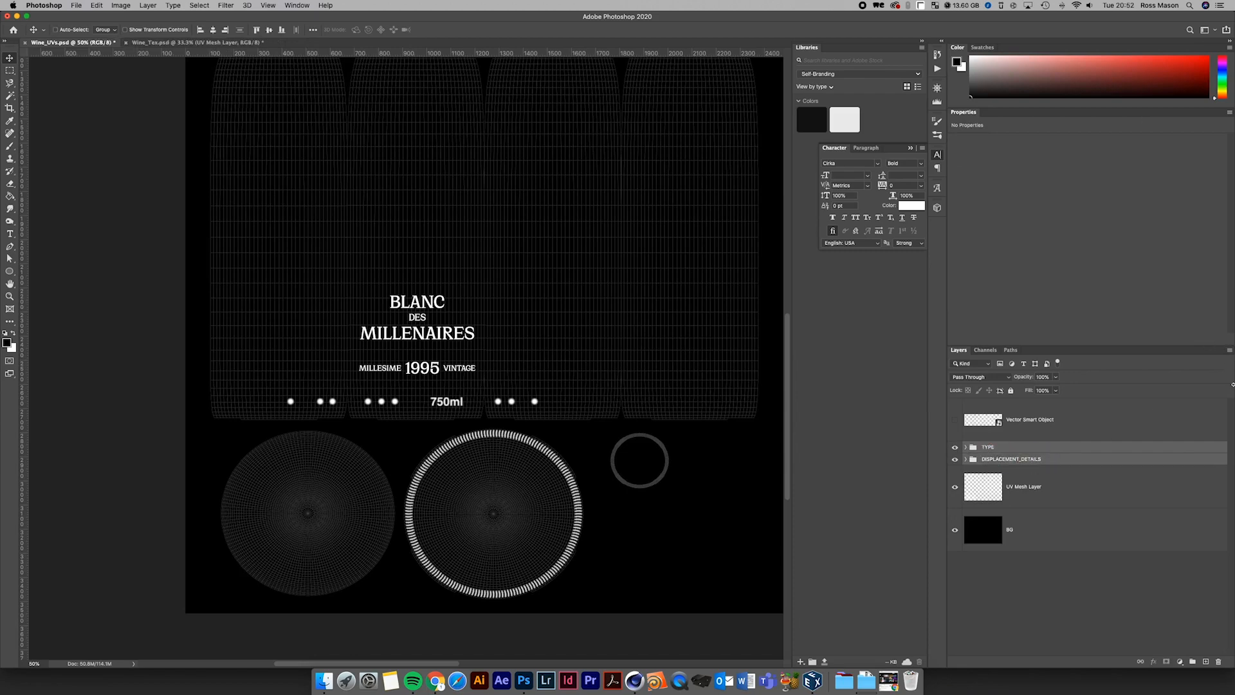
click(1229, 351)
click(1135, 338)
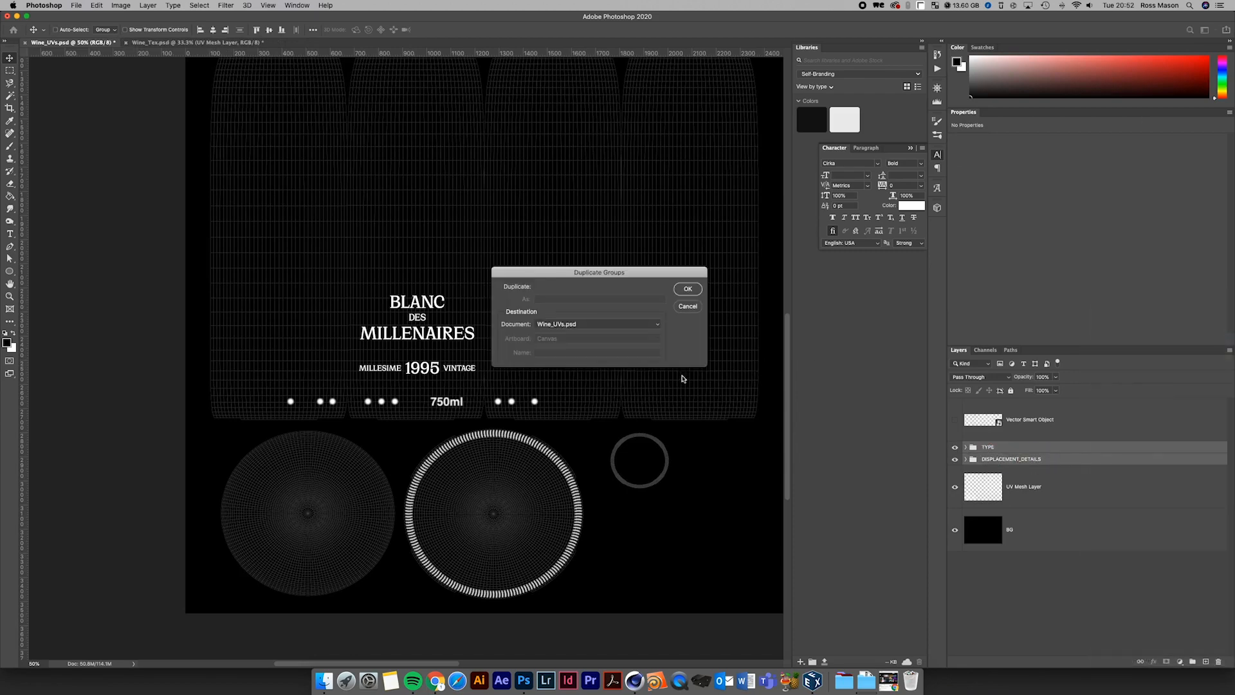
click(594, 325)
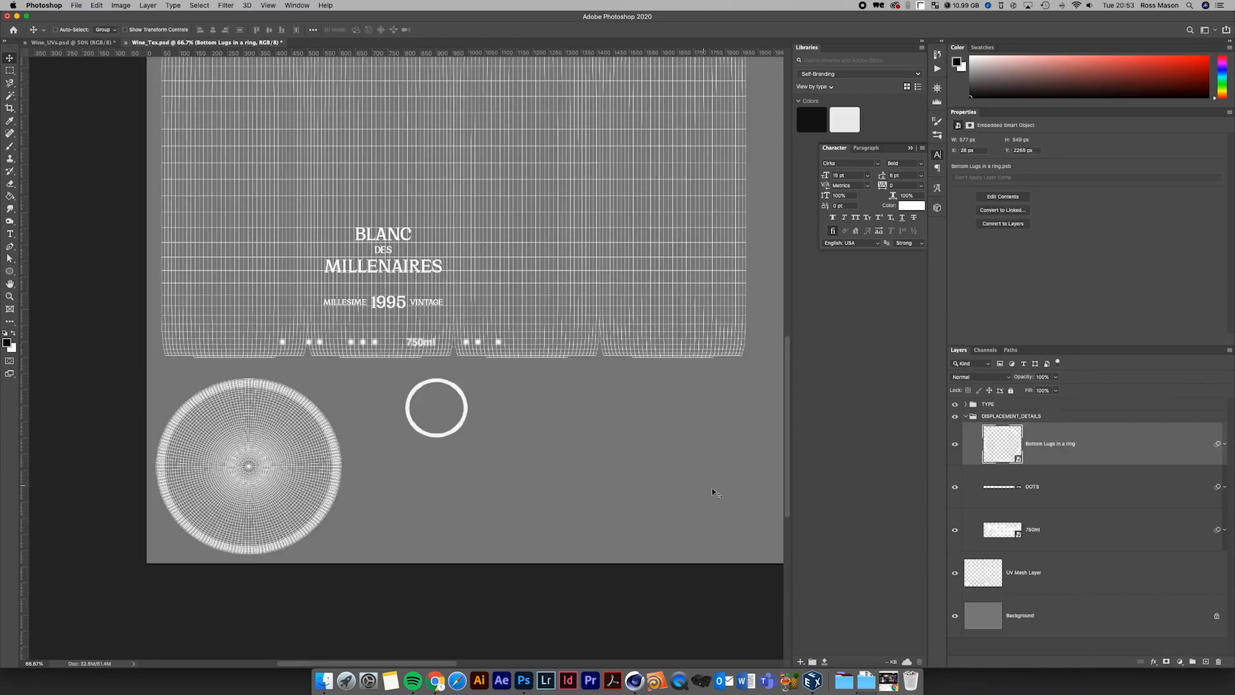
- Add a new layer directly above the Background and fill it with black using the Paint Bucket
click(1051, 614)
click(1206, 661)
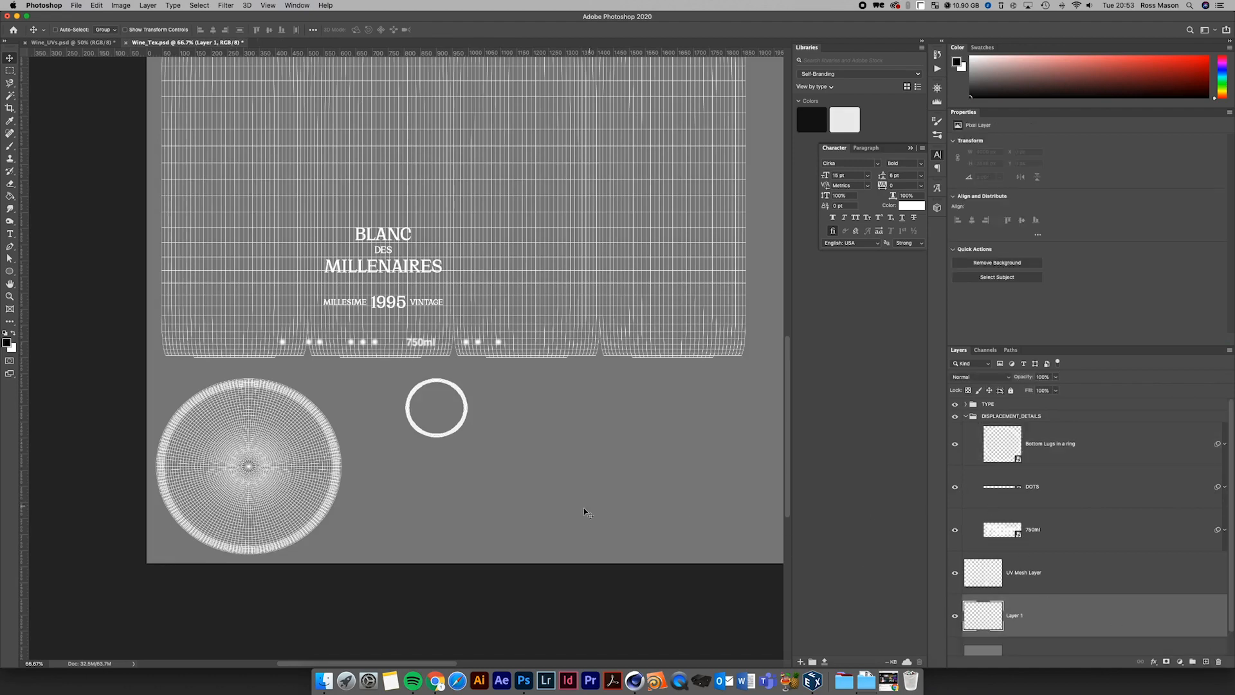
key(g)
click(486, 335)
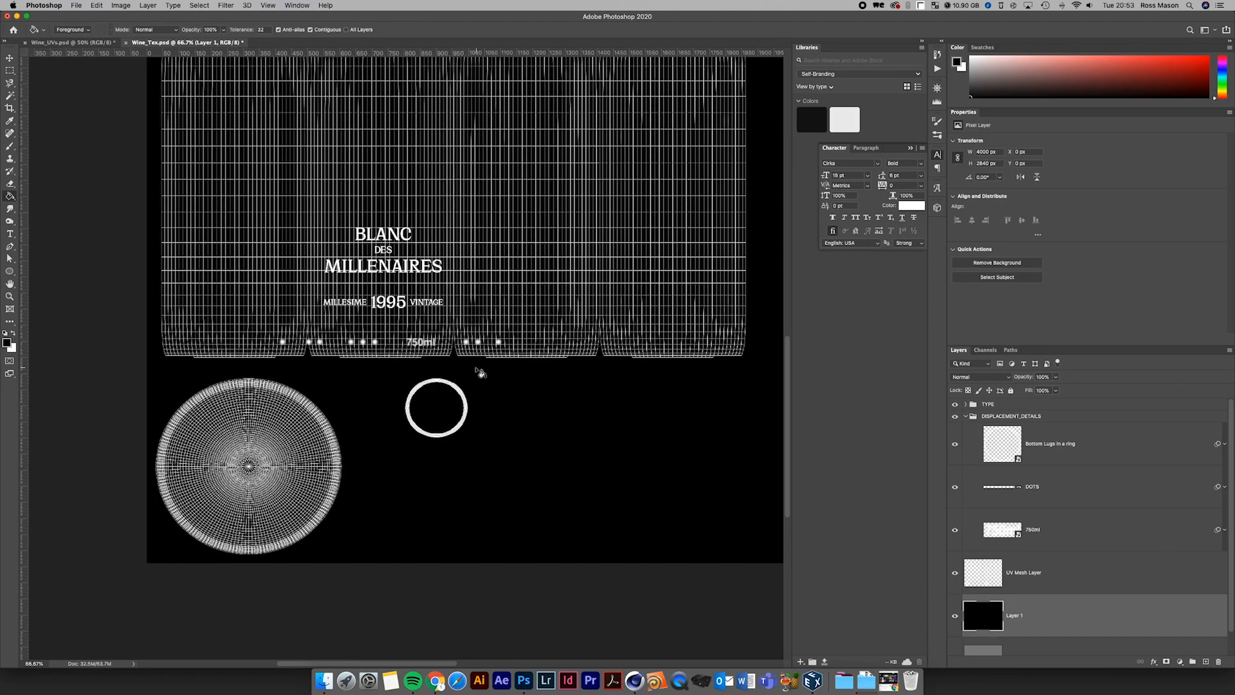
- Set the UV Mesh Layer's opacity to 30%
click(1052, 572)
click(1041, 377)
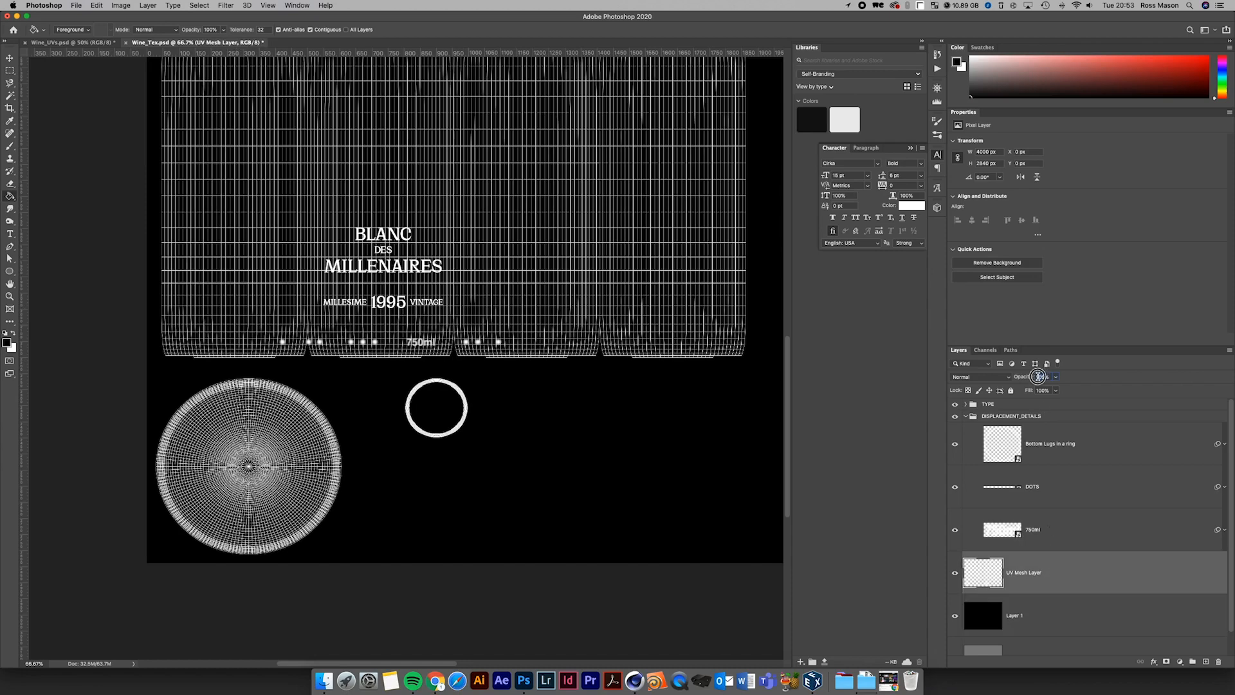
text(50)
key(Return)
text(30)
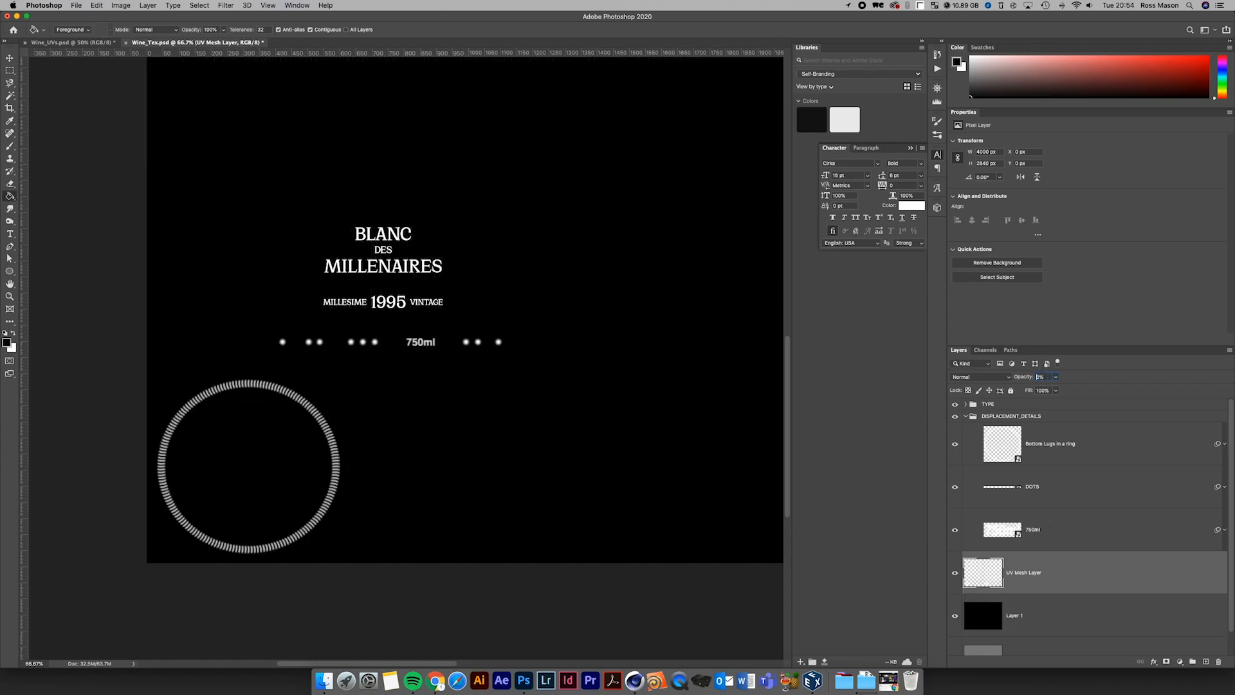
- Toggle the Bottom Lugs in a ring and 750ml layers to see which displacement detail each one holds
click(997, 502)
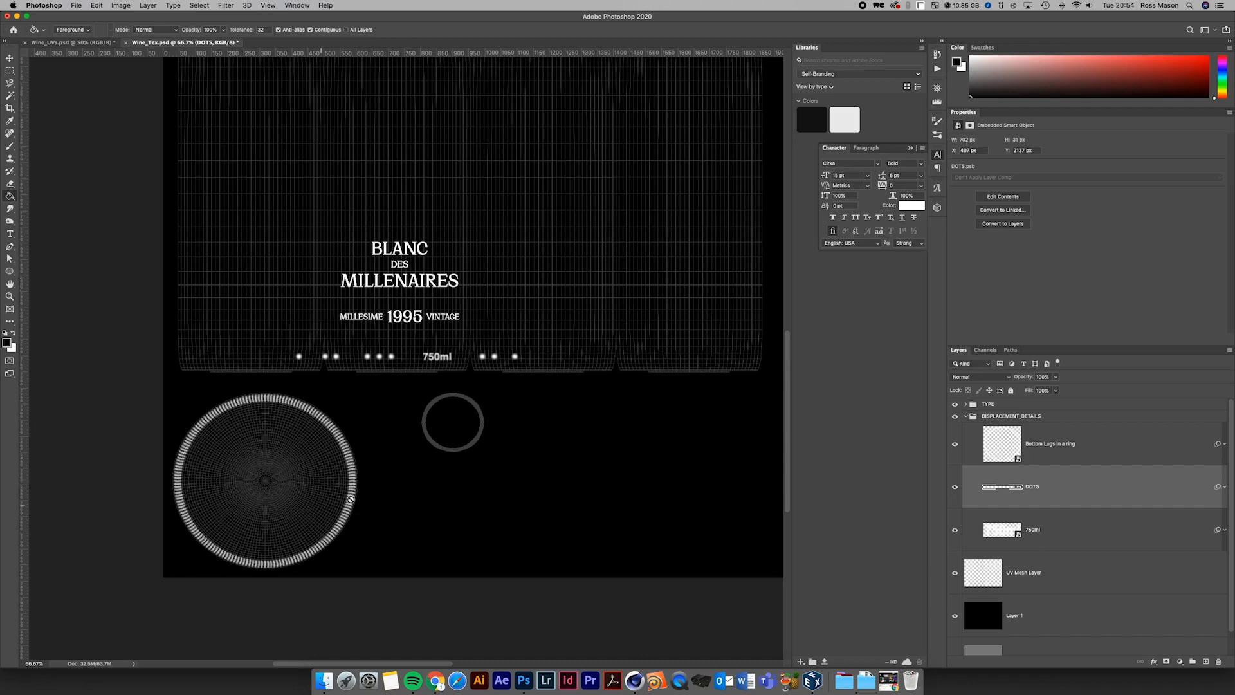
click(1035, 521)
click(1005, 586)
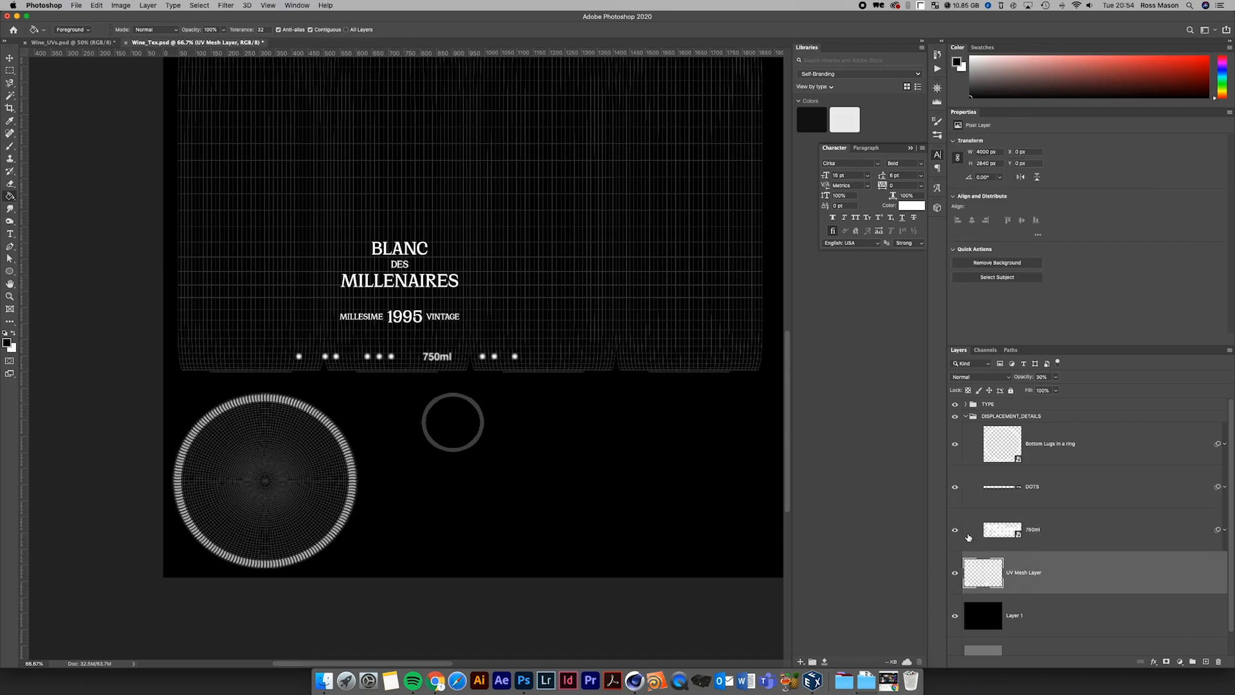
click(955, 443)
click(955, 443)
click(954, 530)
click(953, 530)
- Shift the DOTS layer slightly to the right along the bottle's lower edge with the Move tool
click(987, 505)
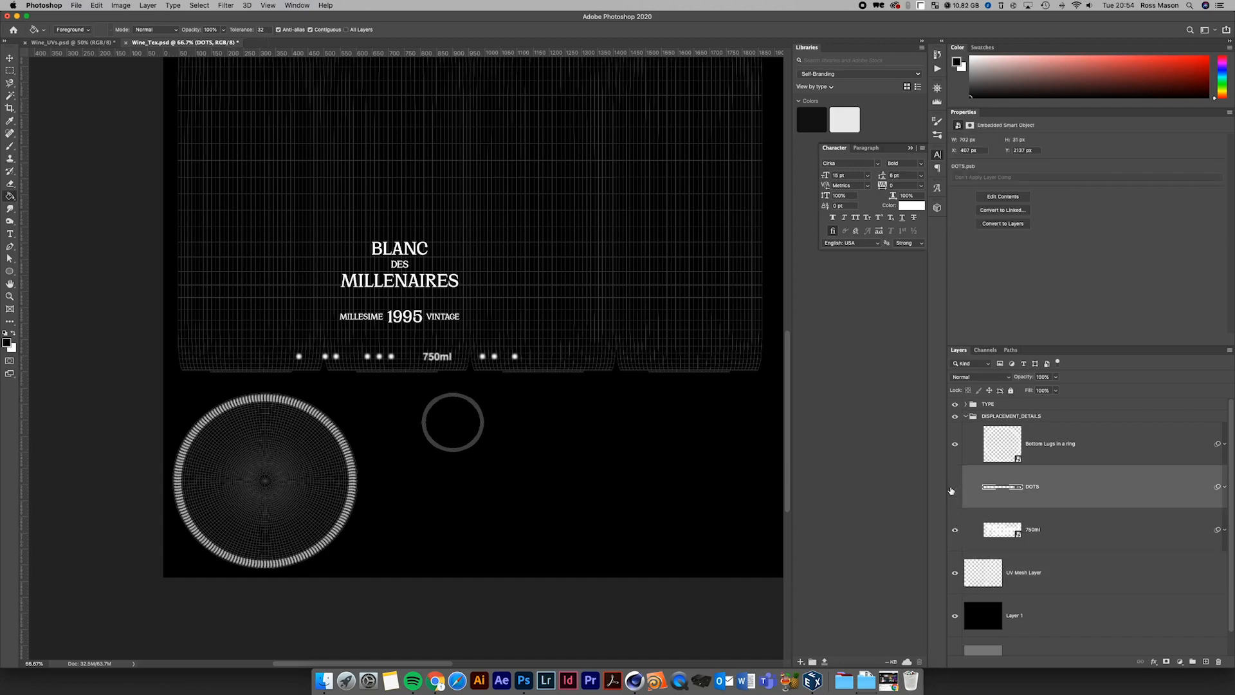
key(v)
click(977, 454)
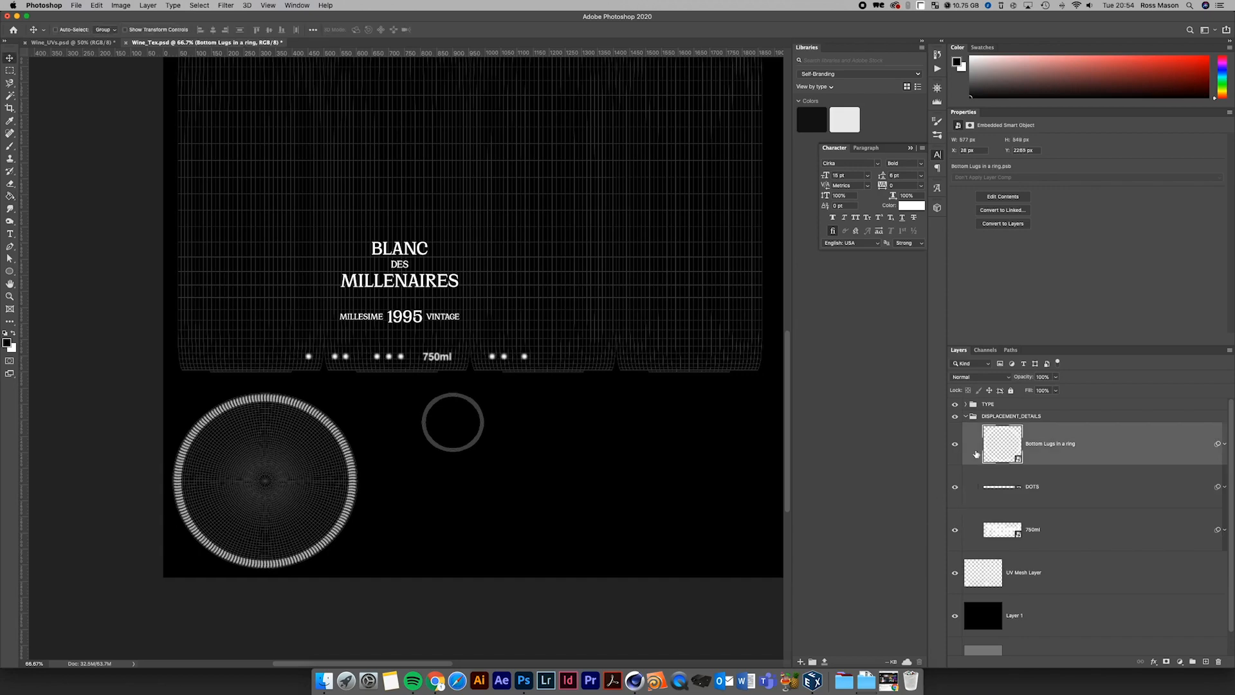
- Toggle the TYPE group's visibility and inspect the layer effects of the Bottom Lugs in a ring layer
click(955, 405)
click(955, 406)
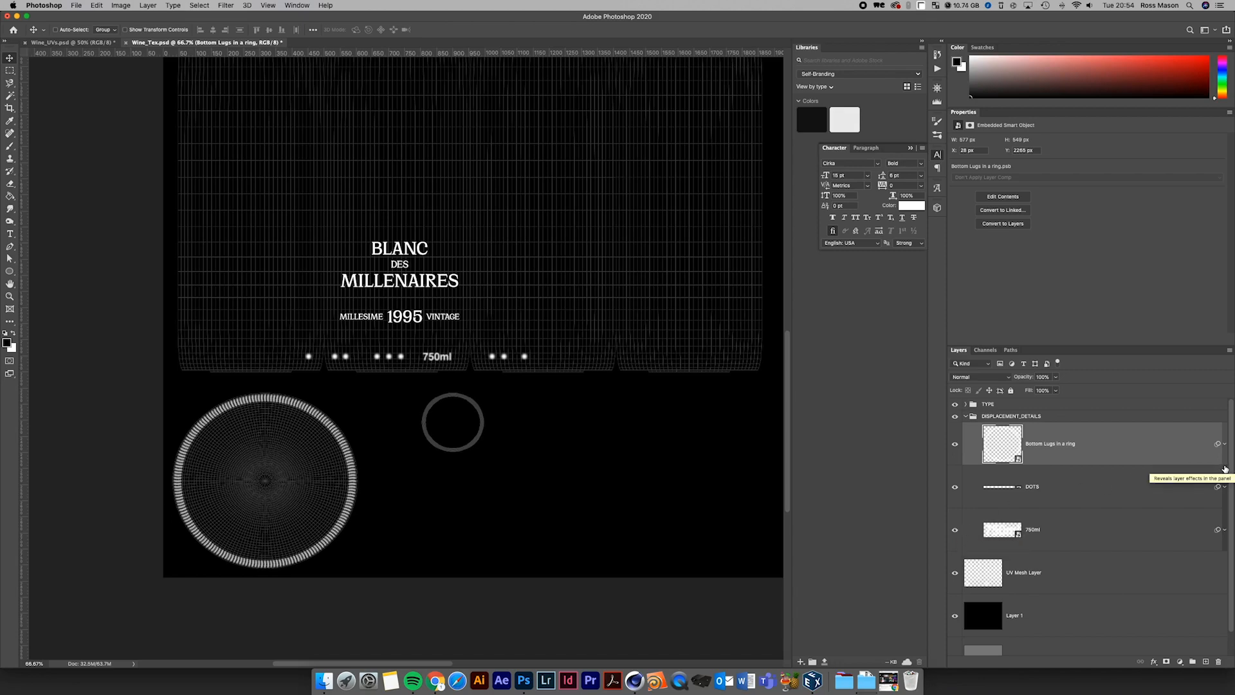
click(1224, 443)
click(1223, 443)
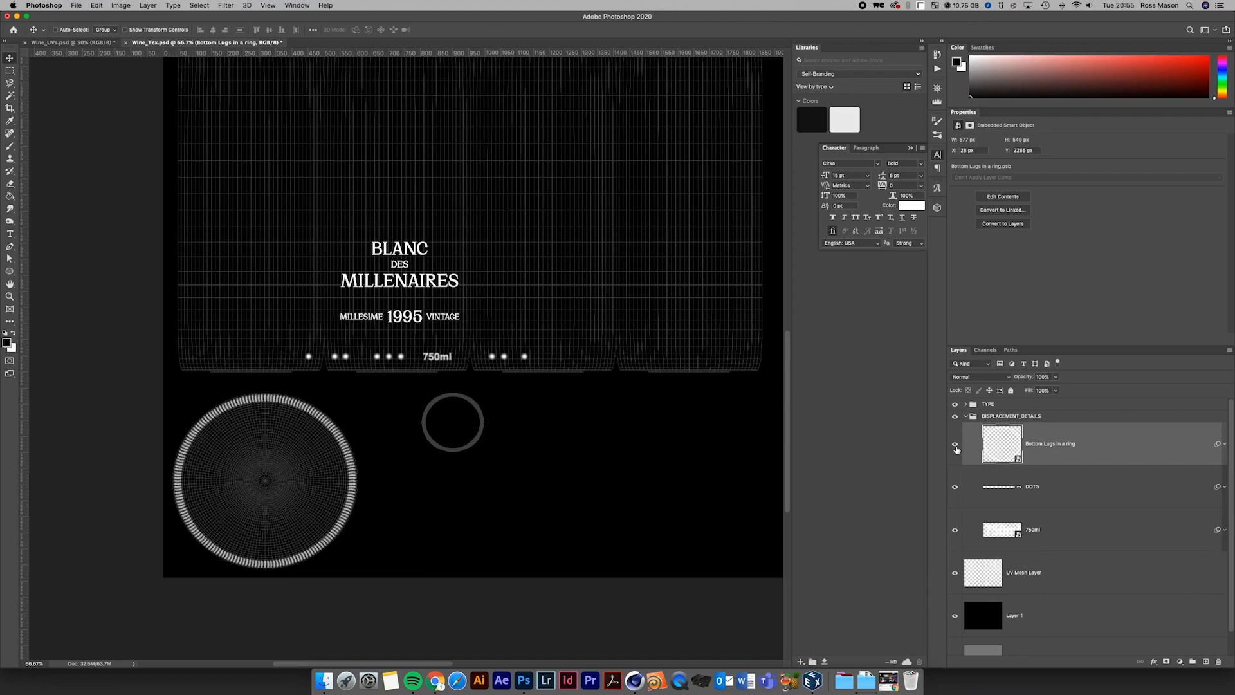
- Draw a circle about 17 px across with the Ellipse tool, just above the row of dots beside the 750ml text
scroll(419, 371, up, 3)
scroll(423, 373, down, 4)
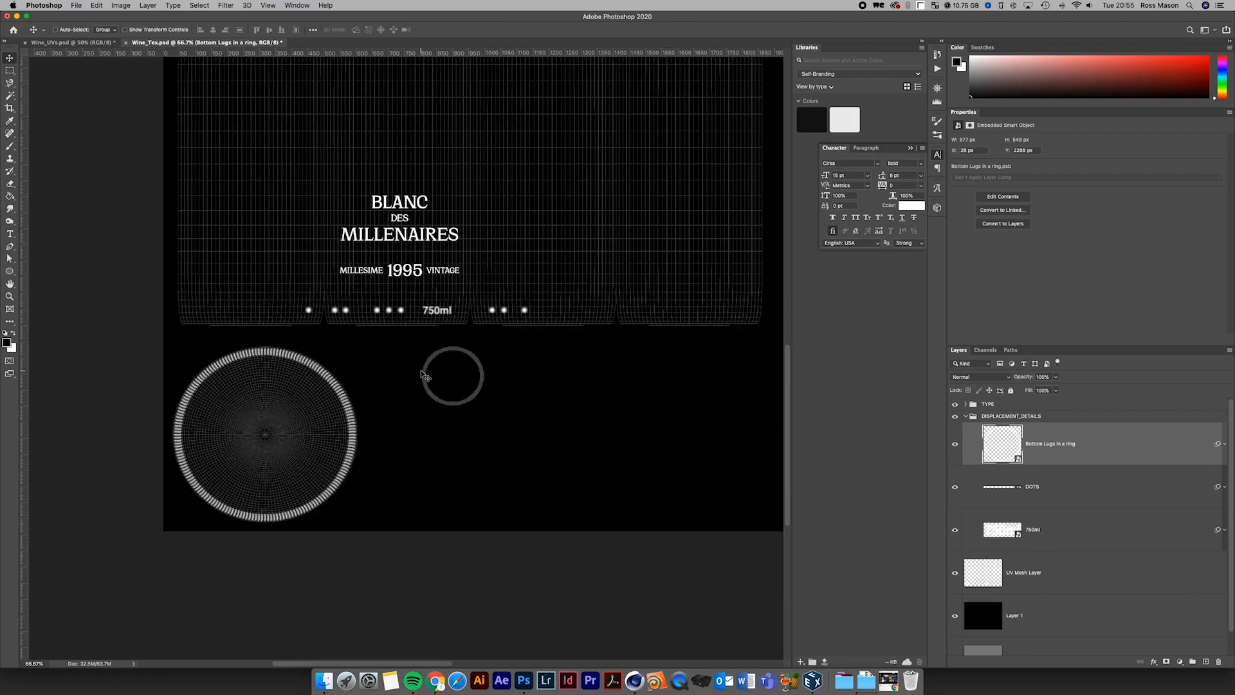
key(super+plus)
key(super+plus)
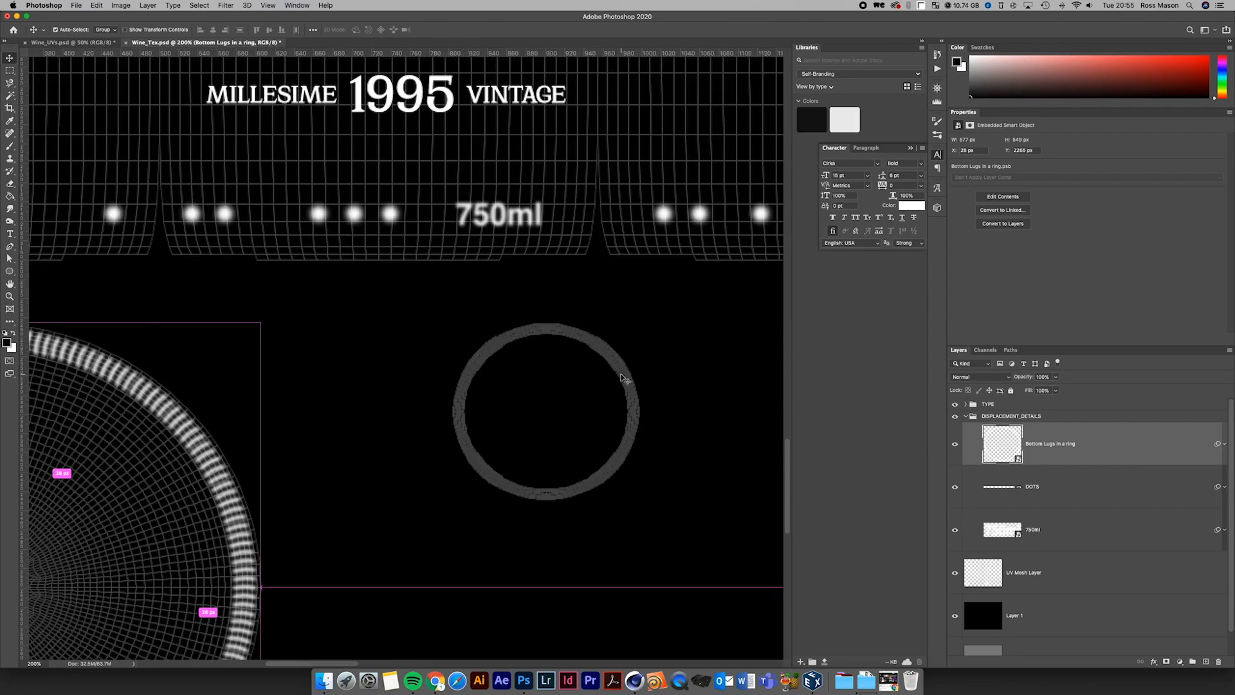
scroll(453, 361, up, 3)
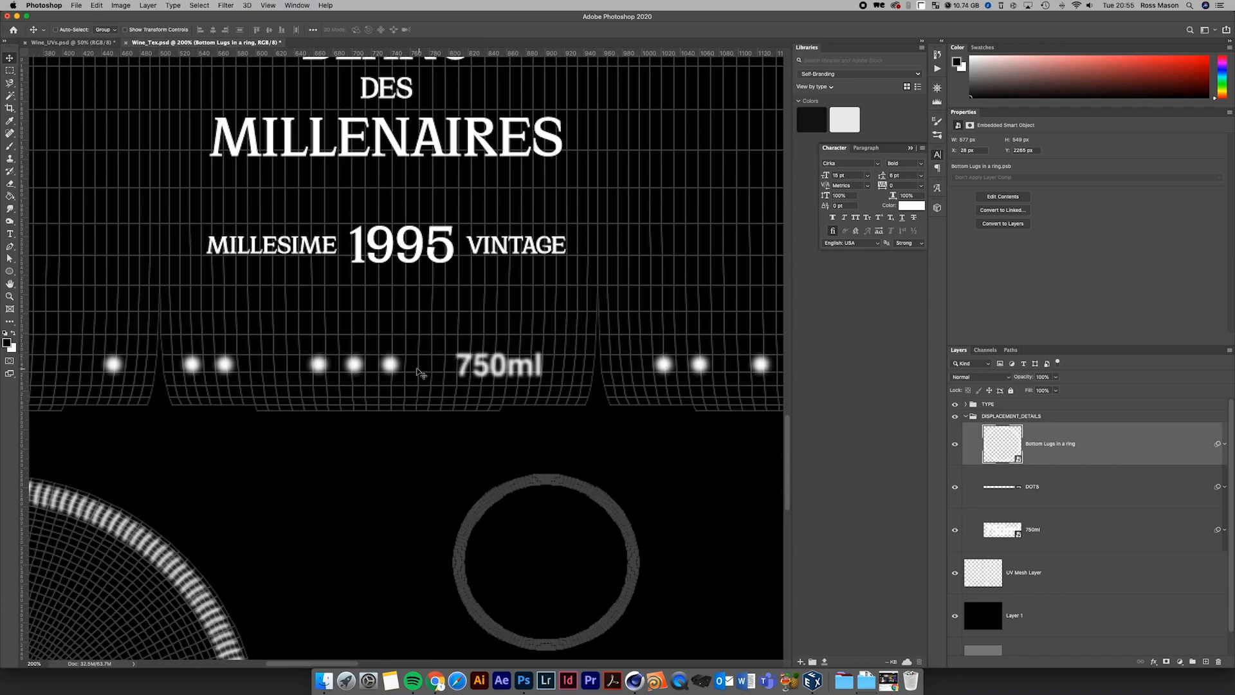
click(9, 271)
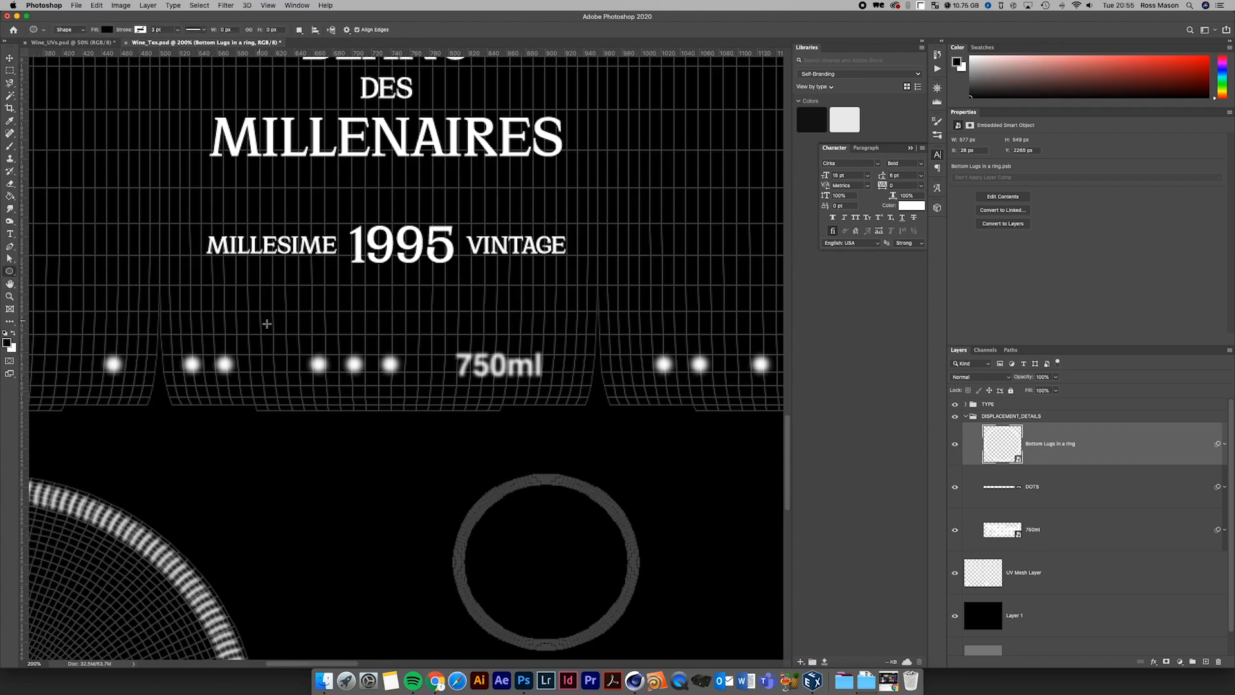
mouse_move(306, 323)
mouse_down()
mouse_move(334, 338)
mouse_move(323, 342)
mouse_up()
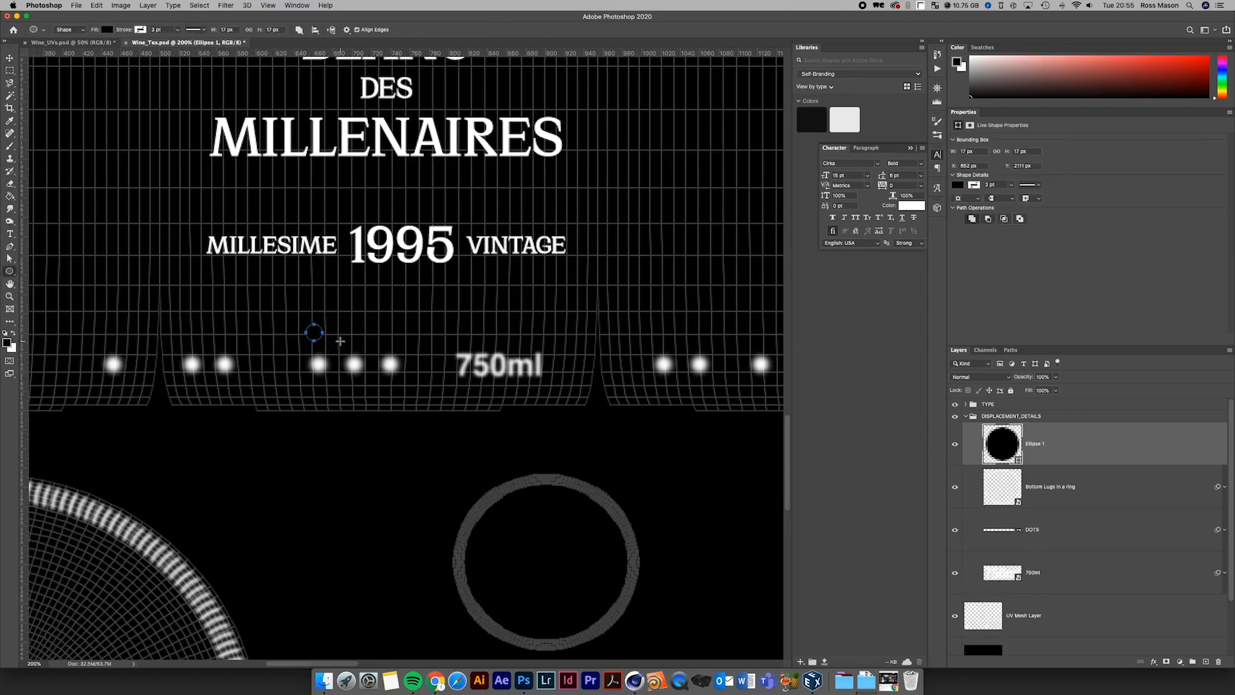
- Change the new circle's fill colour to white
double_click(999, 434)
drag(738, 285, 676, 137)
key(Return)
- Nudge the white circle 6 px to the right so it sits above the first dot of the middle group
key(v)
key(Right)
key(Right)
key(Right)
key(Right)
key(Right)
key(Right)
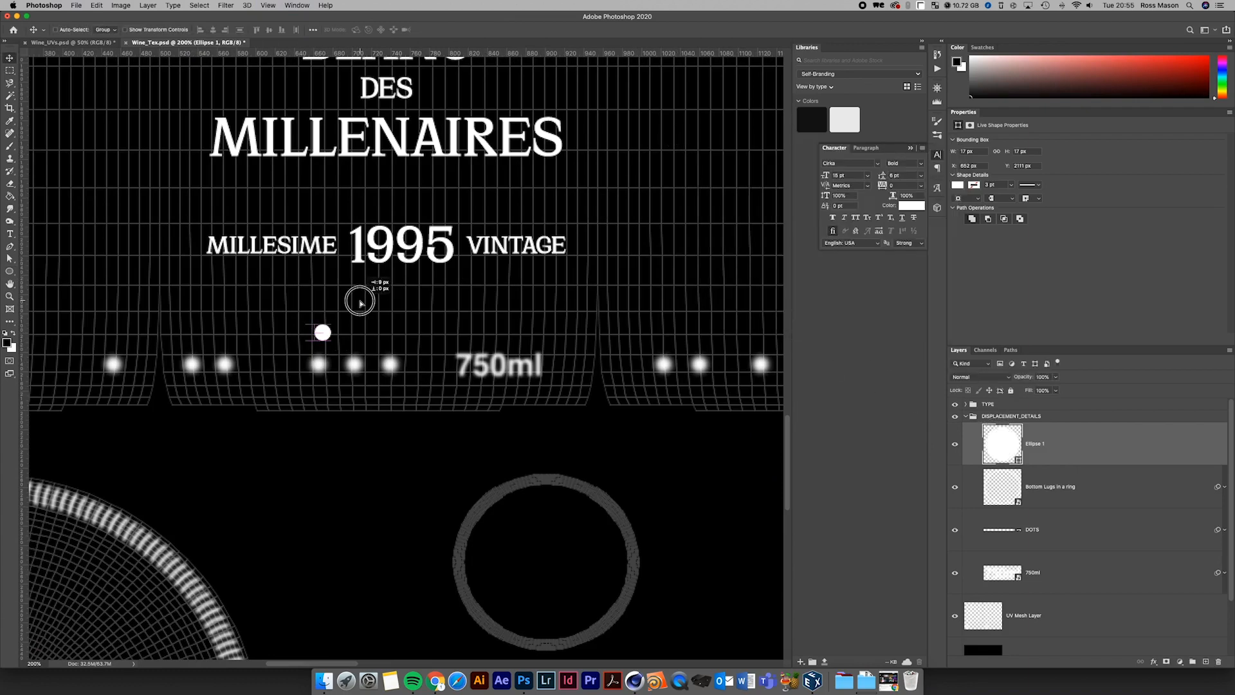
- Convert the Ellipse 1 layer to a smart object and apply a Gaussian Blur with a 3.0 px radius
right_click(1005, 444)
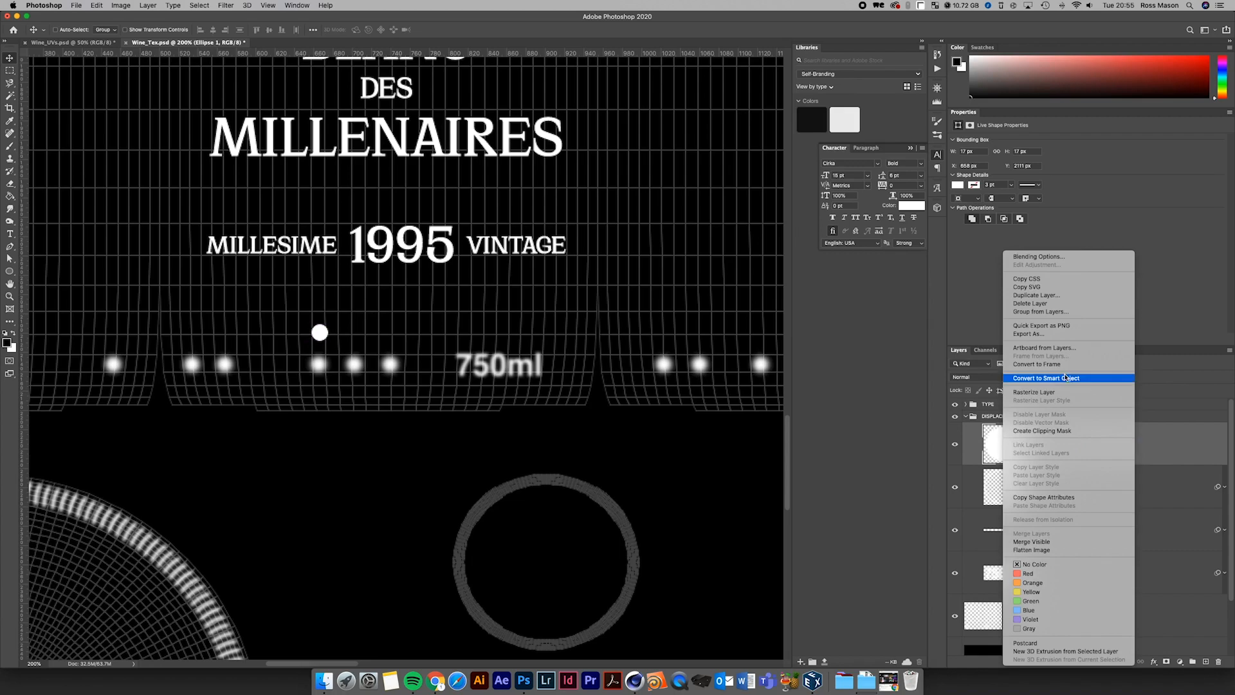
click(1091, 375)
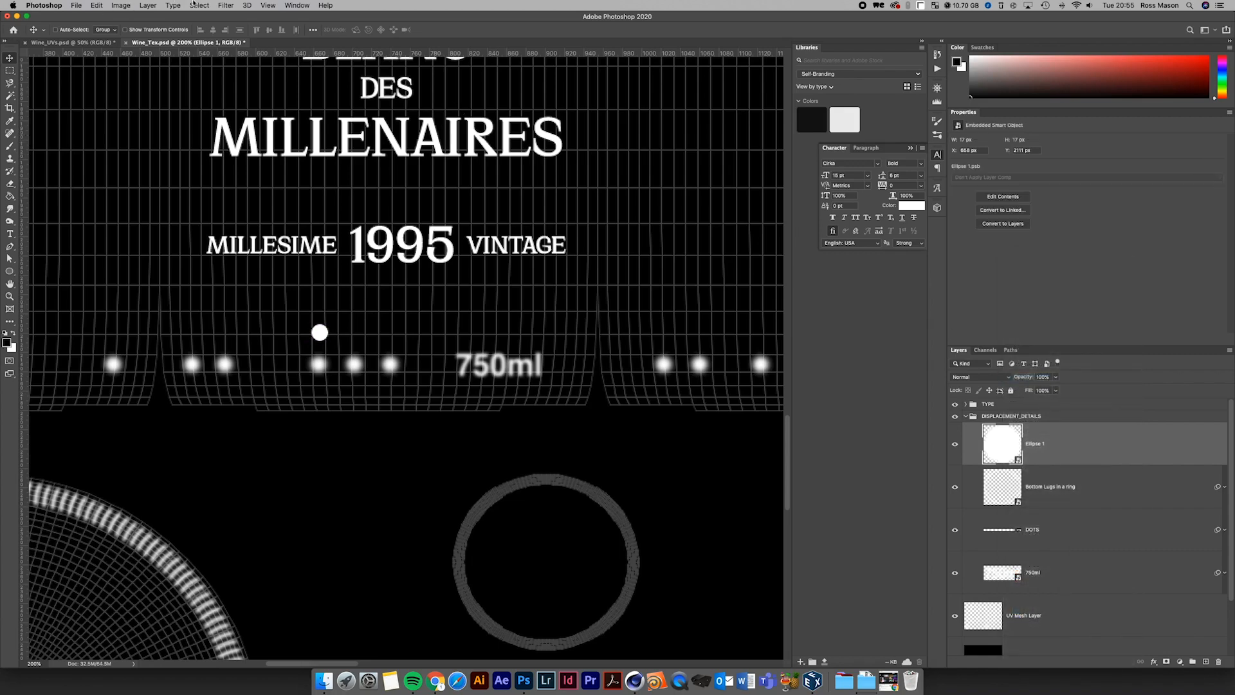
click(218, 5)
mouse_move(258, 120)
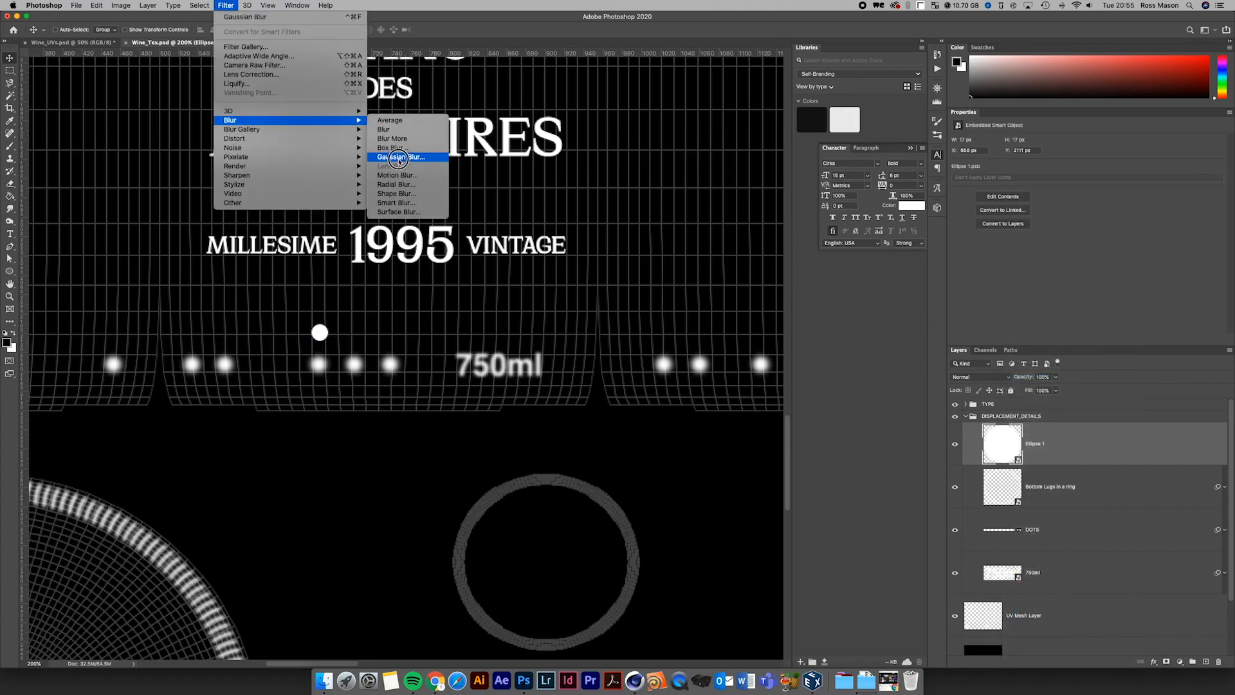
click(399, 158)
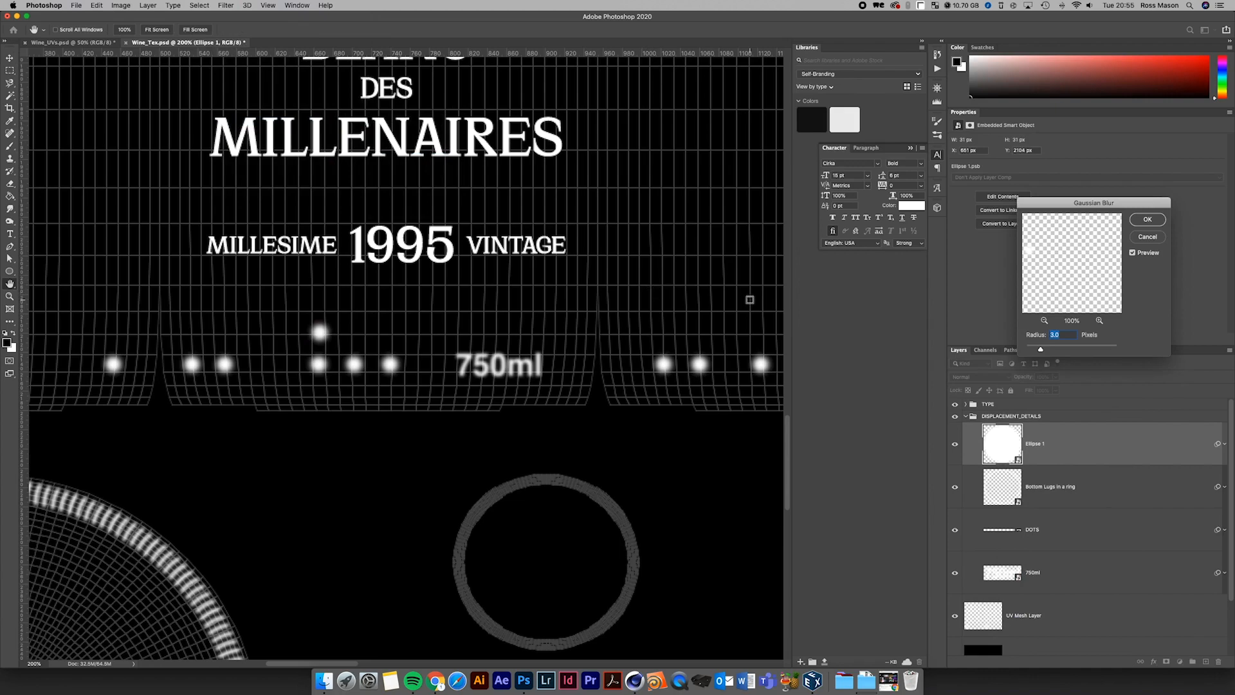
key(Return)
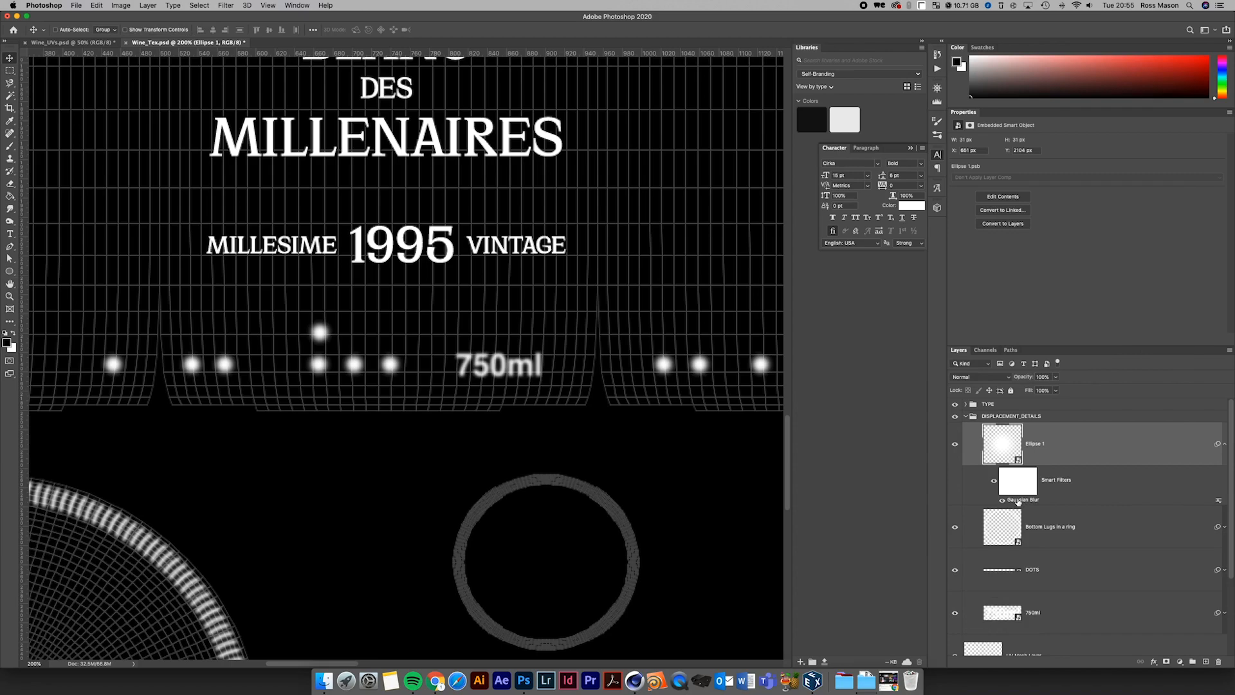
- Try a radius of 10 px for the Gaussian Blur smart filter on the Ellipse 1 layer
double_click(1019, 500)
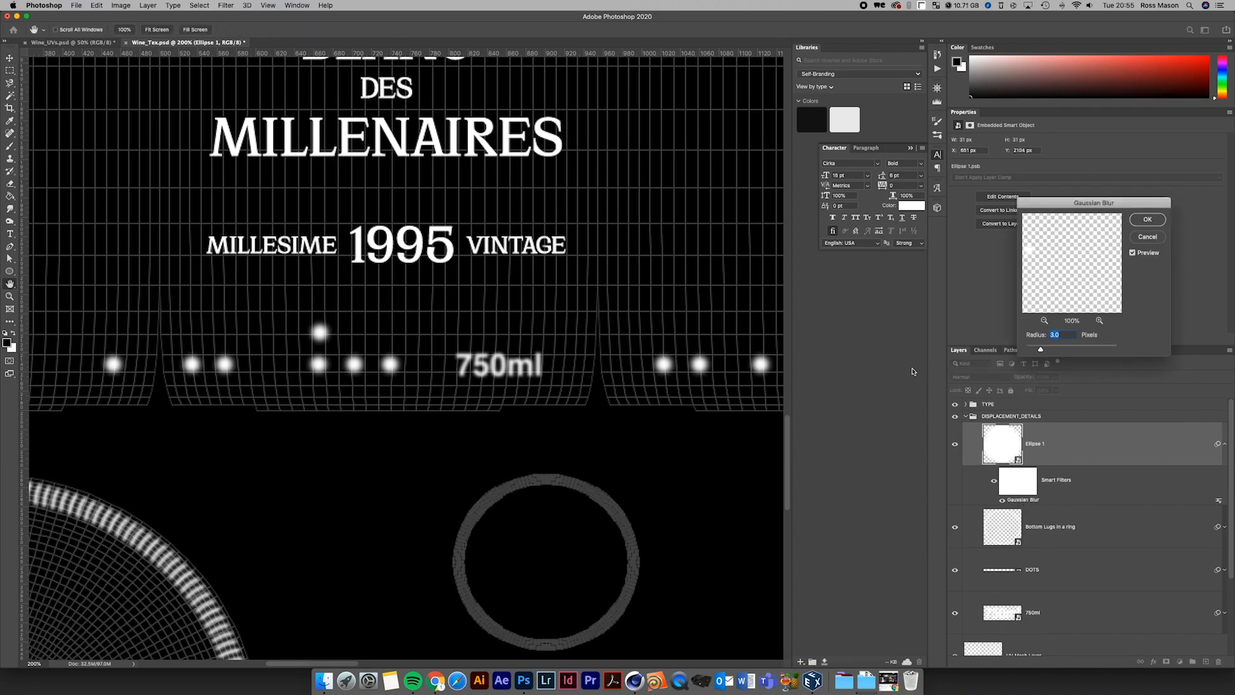
text(10)
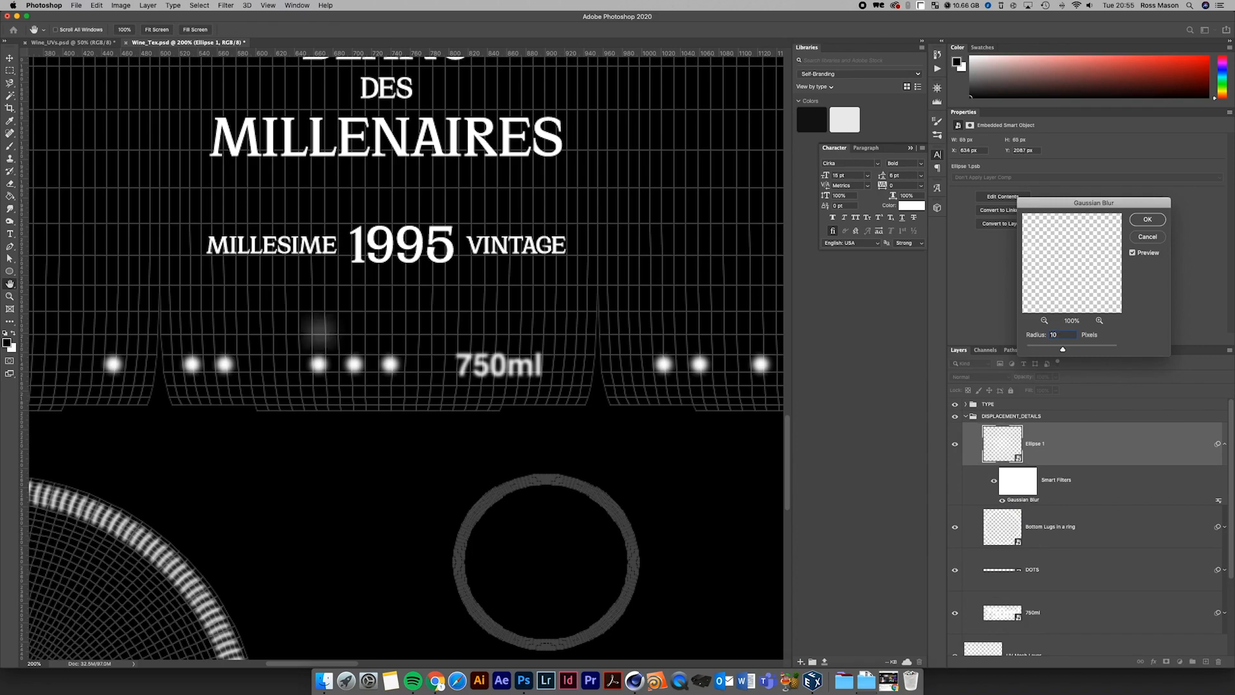
key(Return)
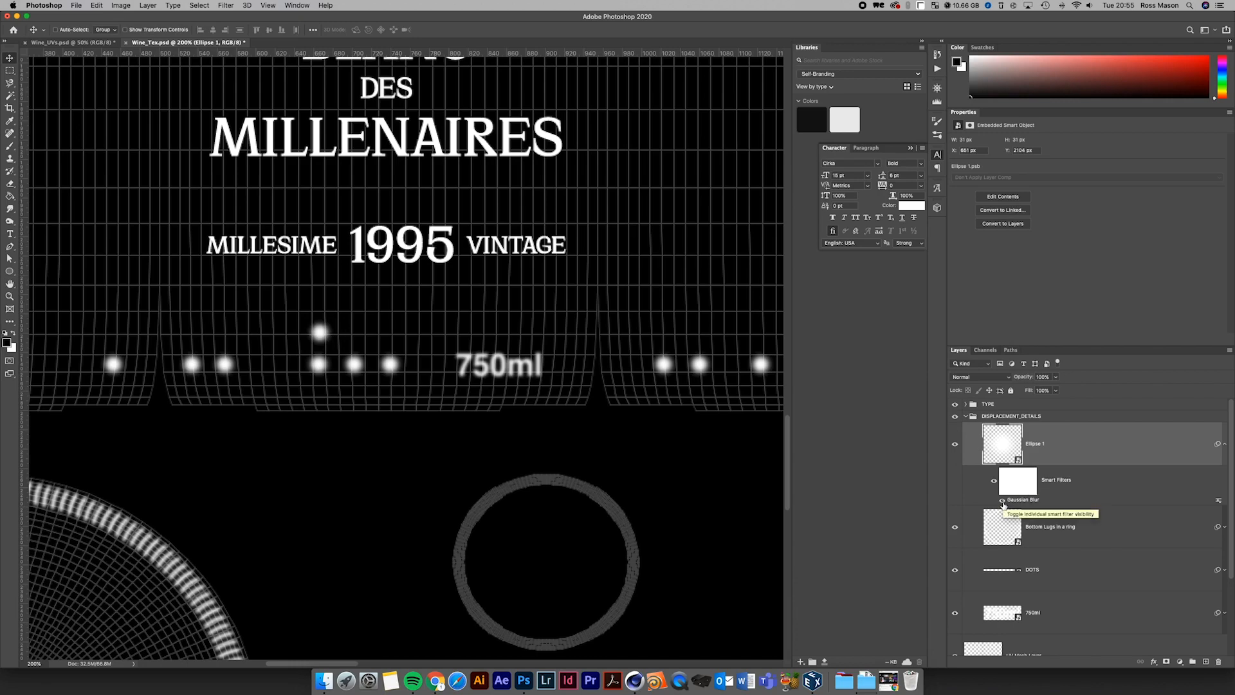
- Toggle the Gaussian Blur smart filter's visibility to compare the circle, and delete the Ellipse 1 layer
click(1001, 501)
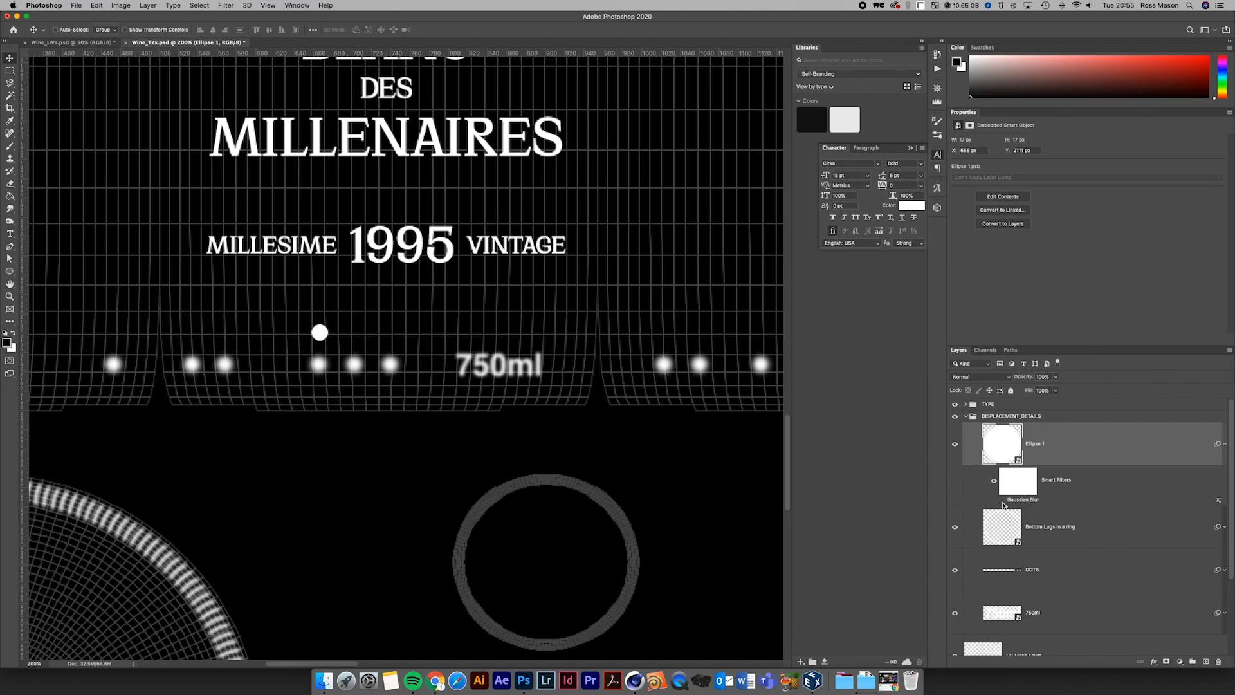
click(1003, 502)
key(BackSpace)
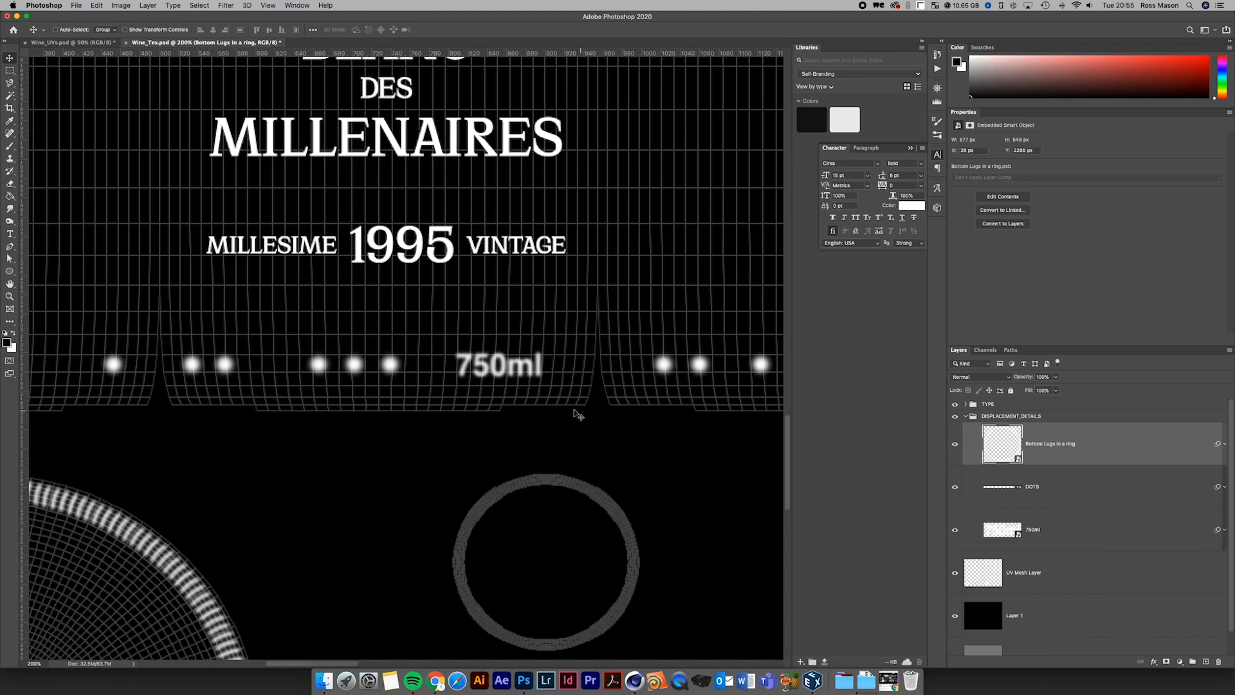
- Unlock and delete the grey Background layer beneath Layer 1, and save the document
drag(387, 454, 482, 414)
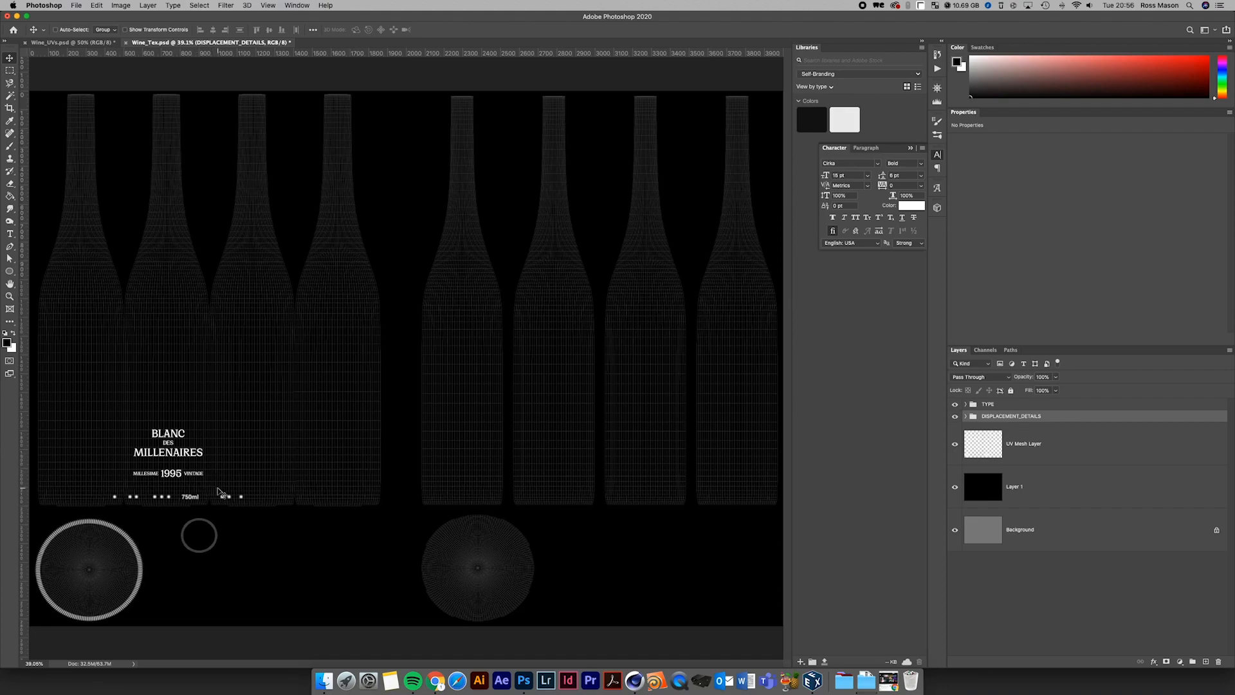
key(super+equal)
drag(219, 492, 407, 411)
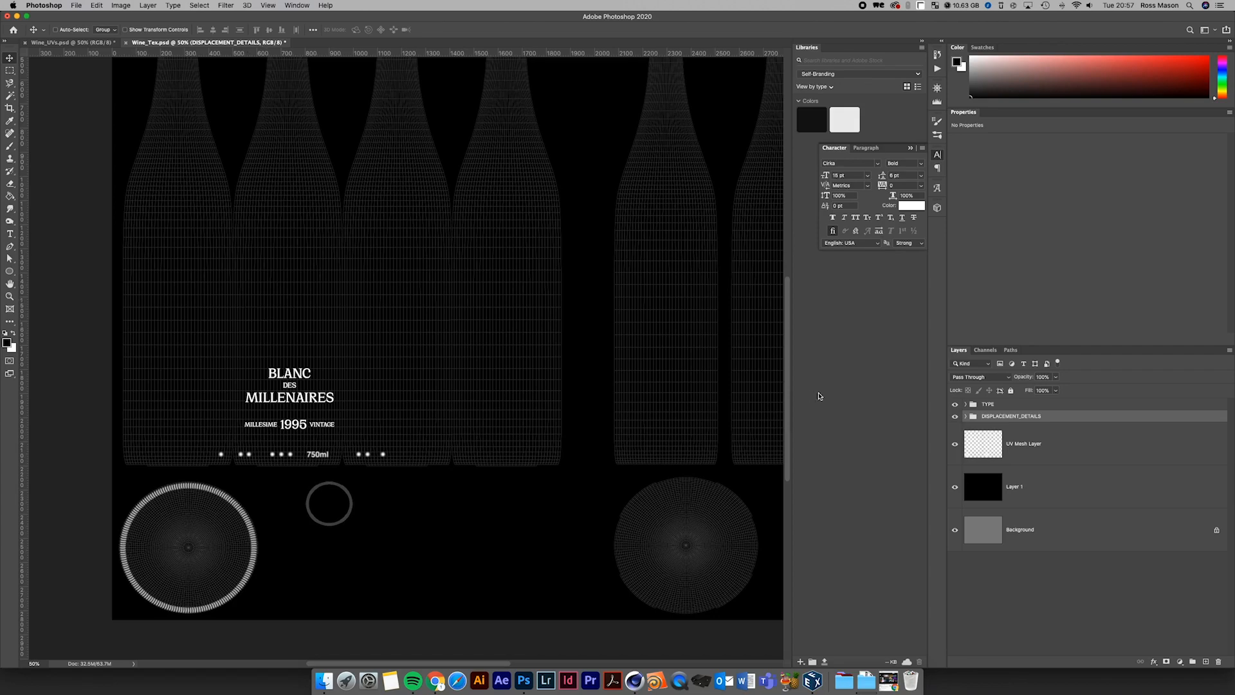
click(962, 450)
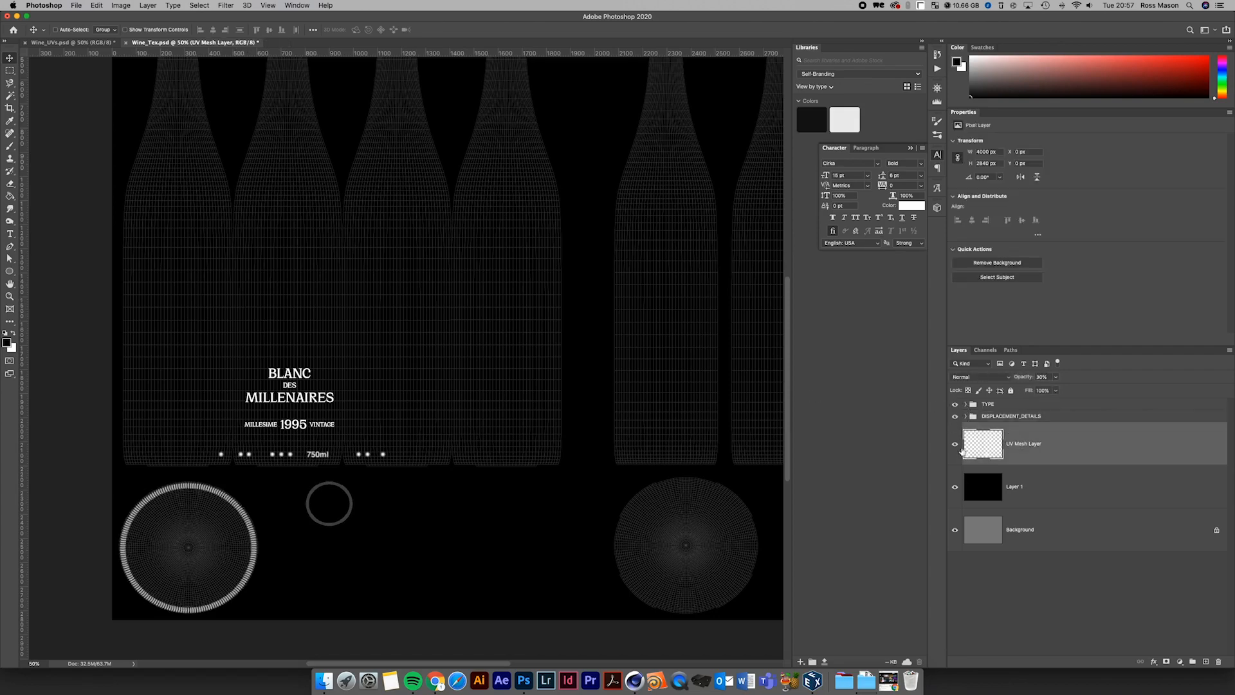
click(985, 504)
double_click(1038, 537)
key(Return)
key(BackSpace)
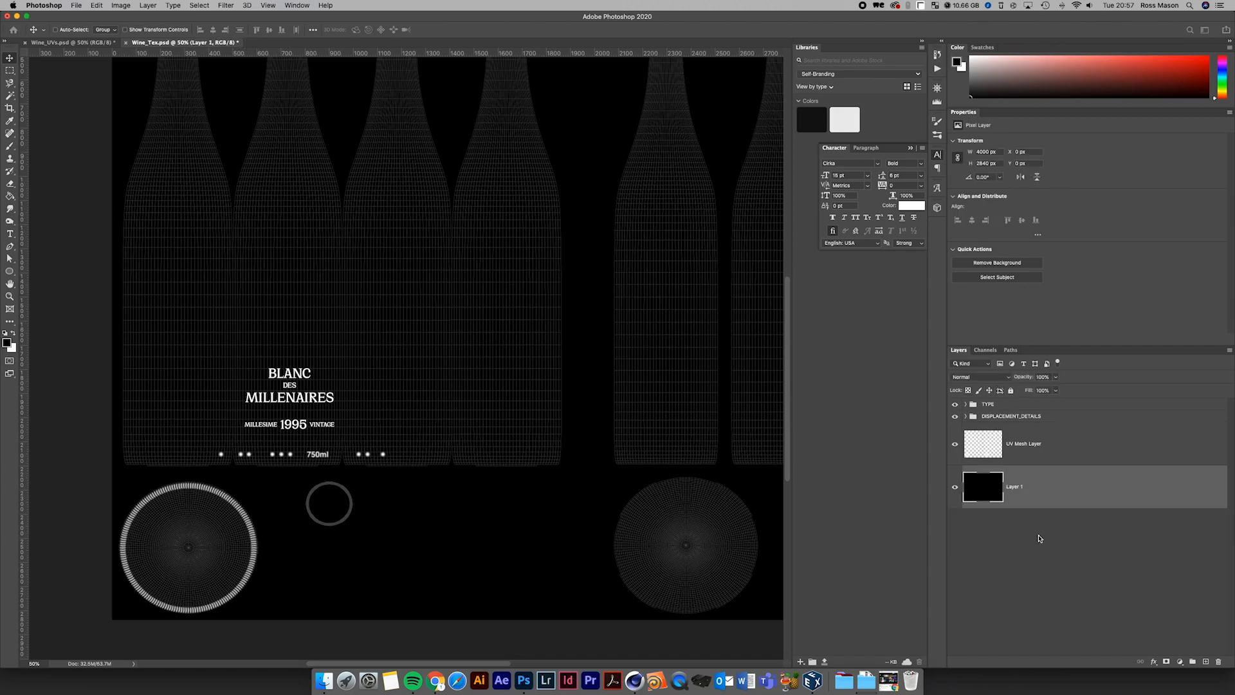
key(super+s)
- Switch to Cinema 4D, select the material assigned to WALLS and change the interface layout to Standard
click(634, 680)
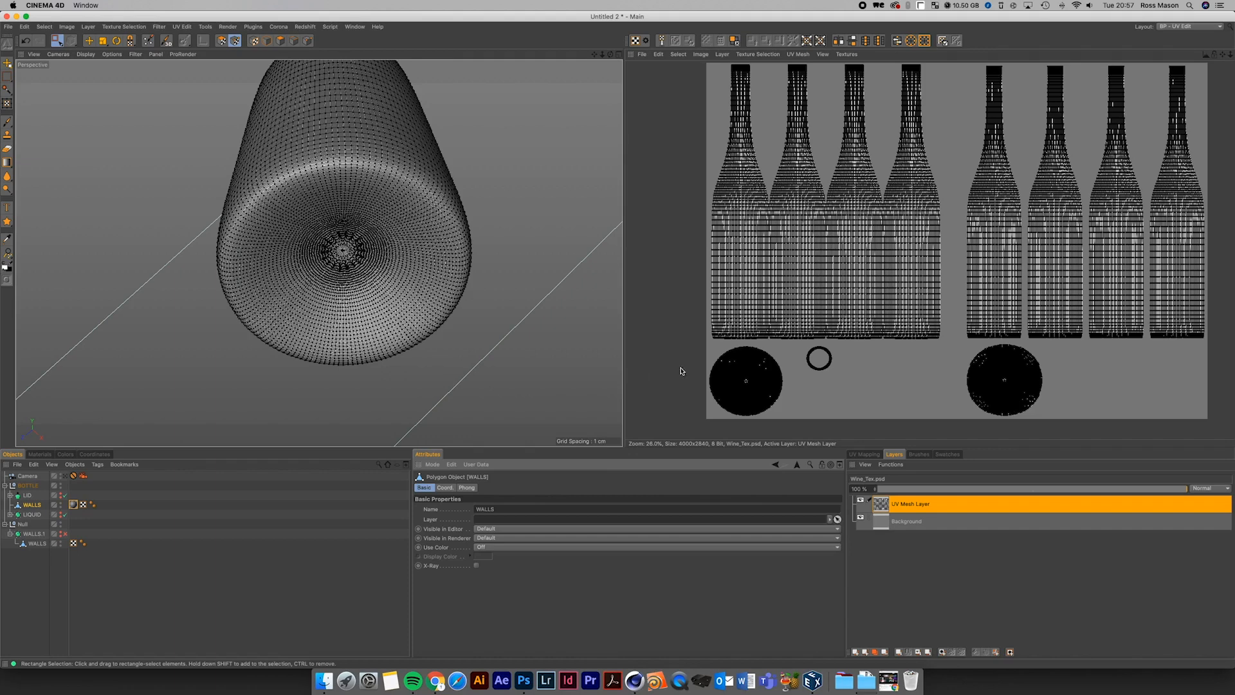
click(73, 504)
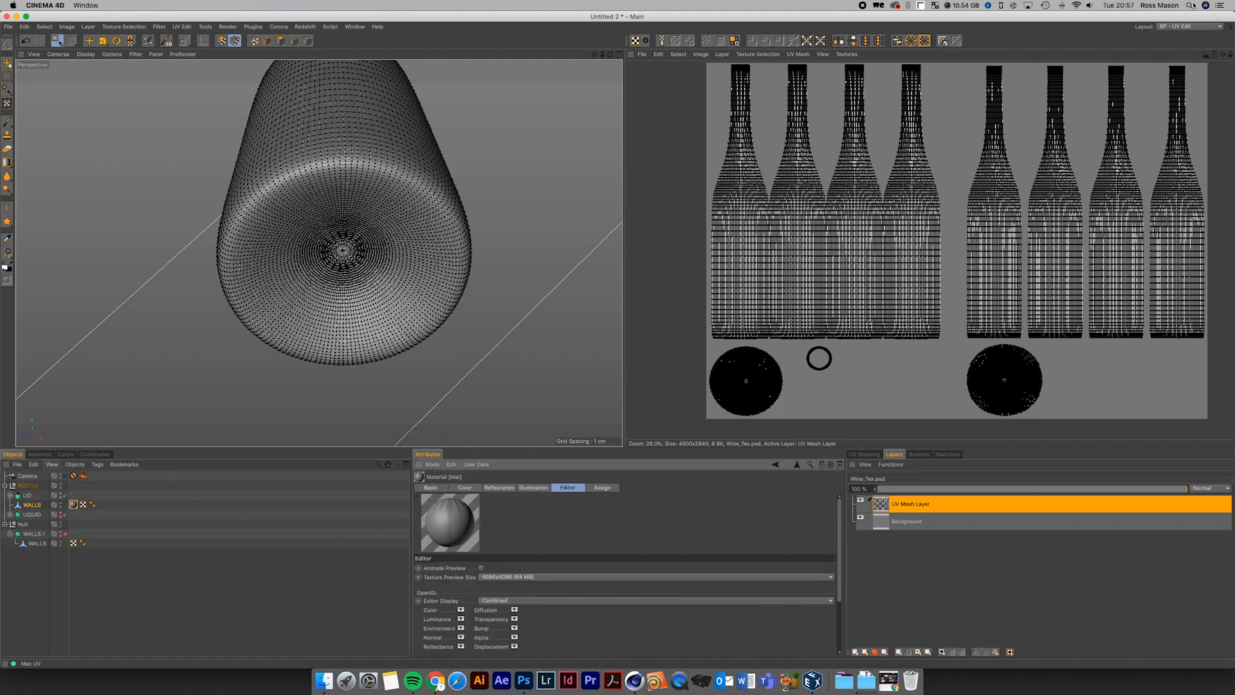
click(1204, 28)
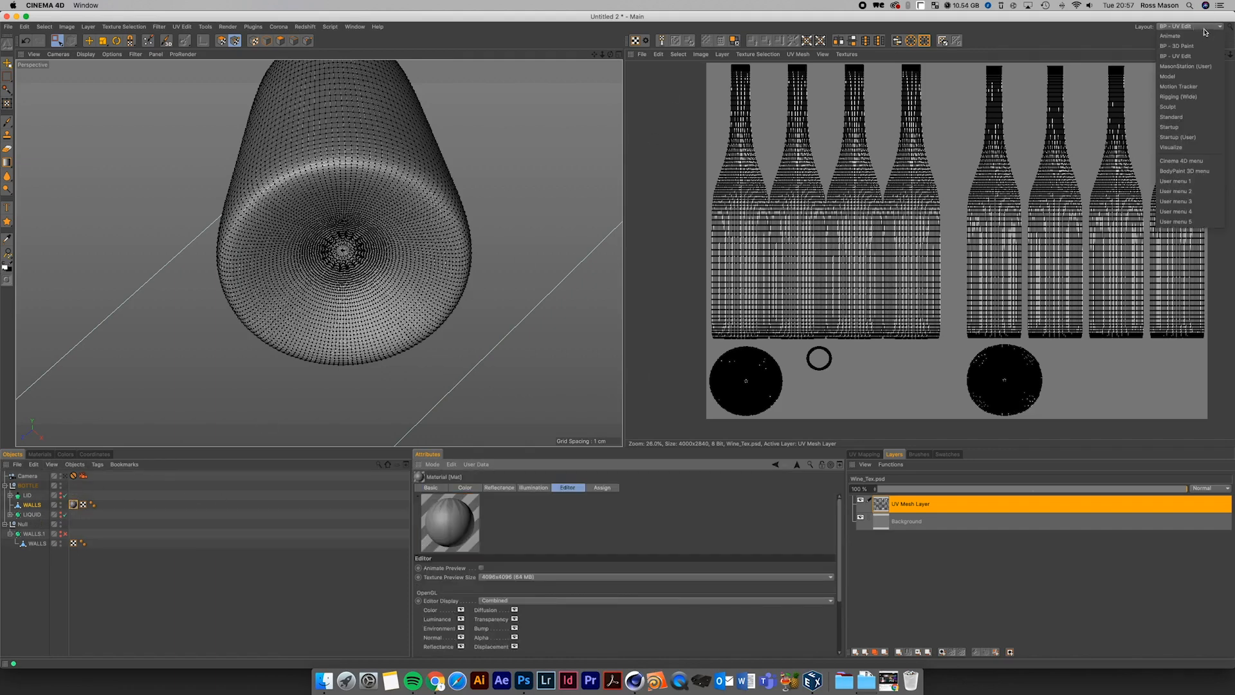
click(1180, 118)
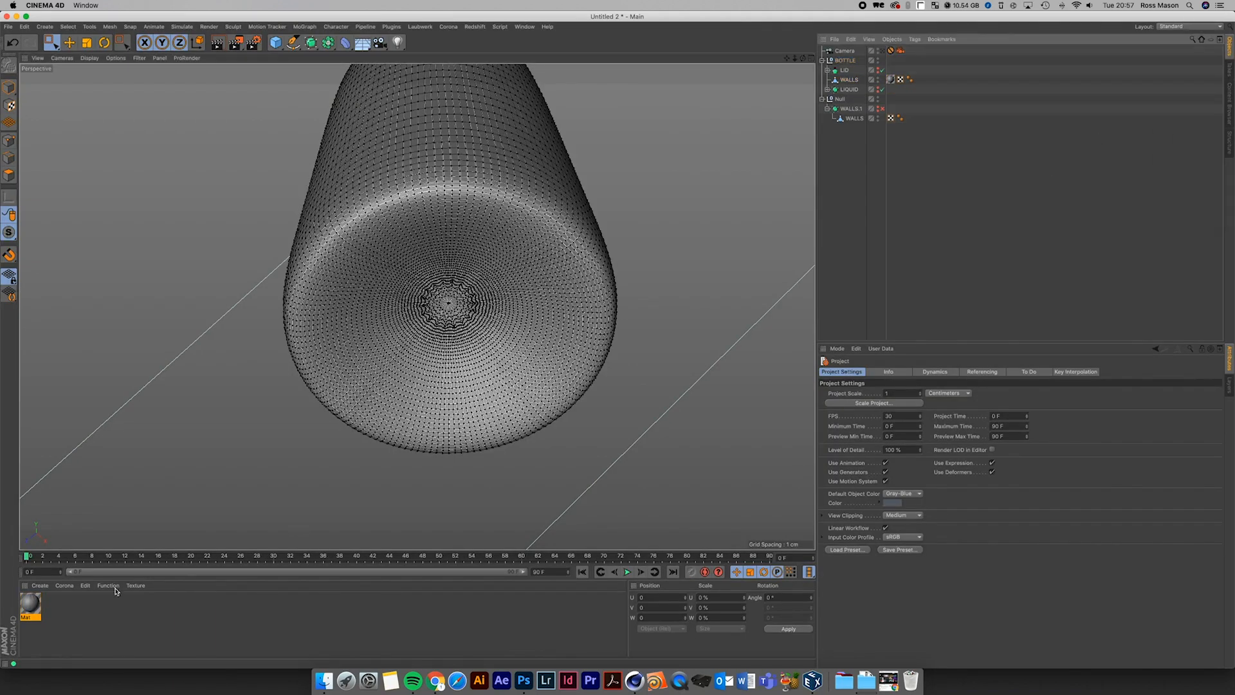
- Reload the saved Wine_Tex.psd in the Mat material's Color channel and move the Material Editor clear of the bottle
double_click(26, 605)
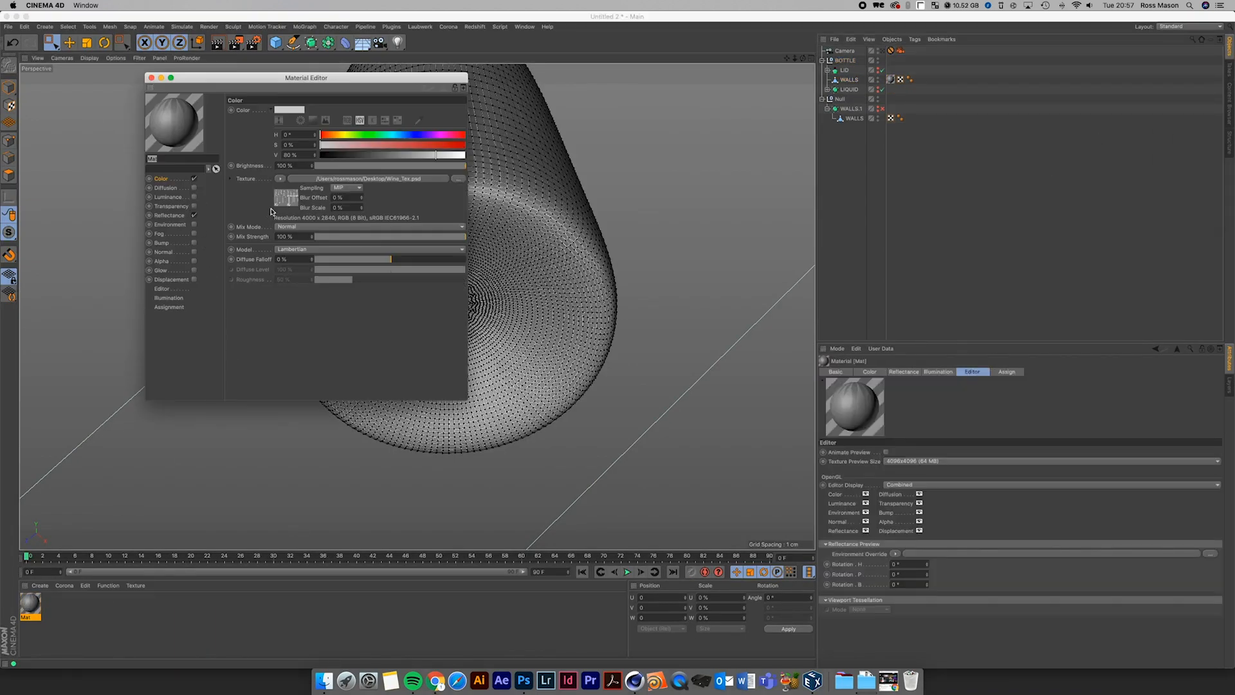
click(286, 197)
click(315, 108)
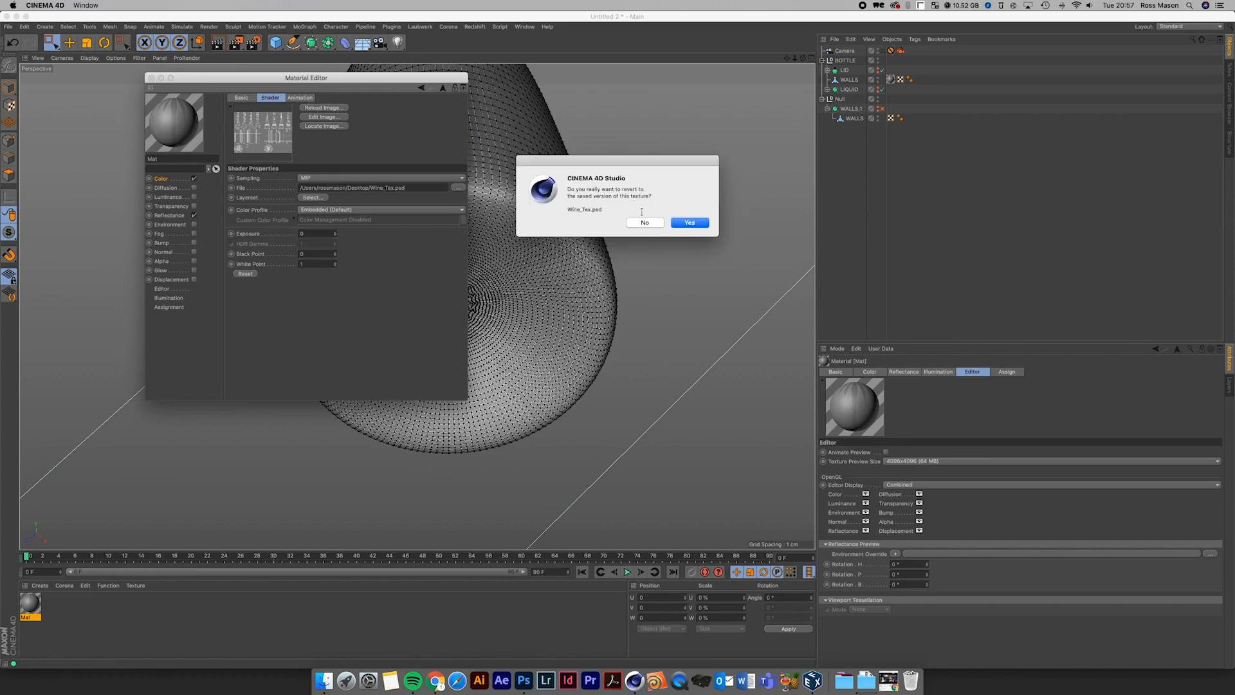
mouse_move(602, 195)
mouse_down()
mouse_move(643, 190)
mouse_move(604, 195)
mouse_move(616, 197)
mouse_up()
click(689, 223)
drag(356, 77, 969, 214)
- Inspect the texture's placement on the bottle's front and base
drag(802, 59, 775, 141)
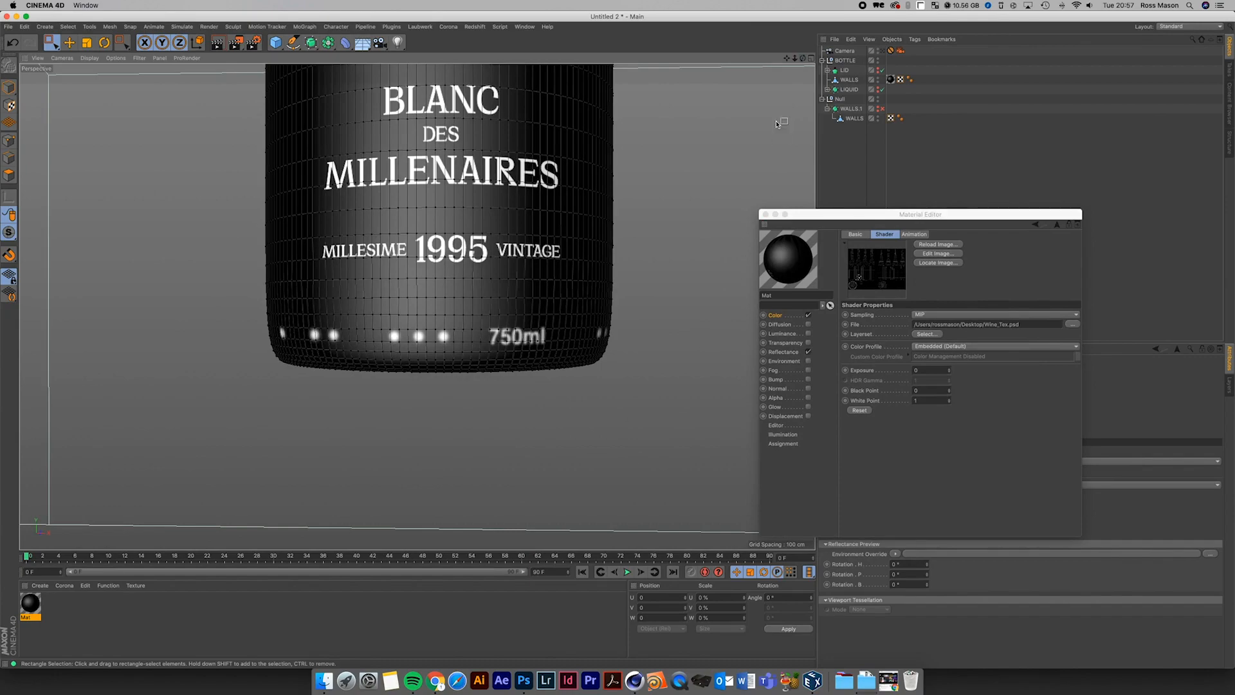
mouse_move(803, 58)
mouse_down()
mouse_move(807, 83)
mouse_move(808, 59)
mouse_up()
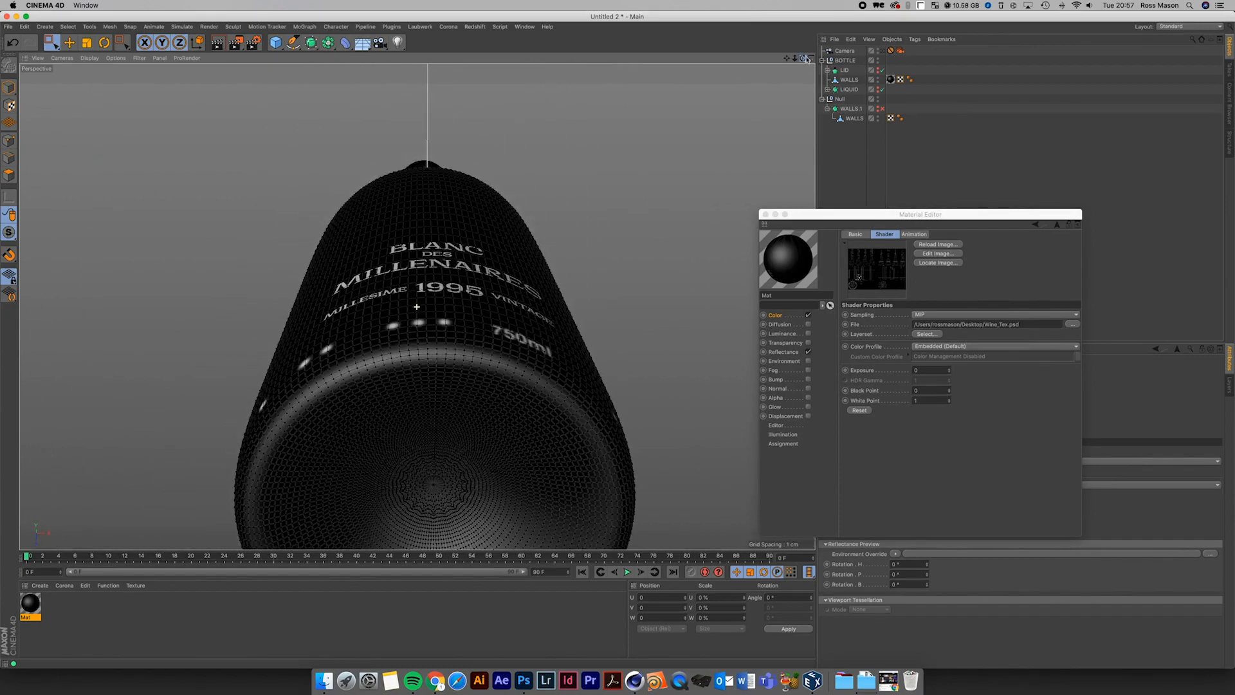
click(867, 286)
click(788, 316)
click(893, 347)
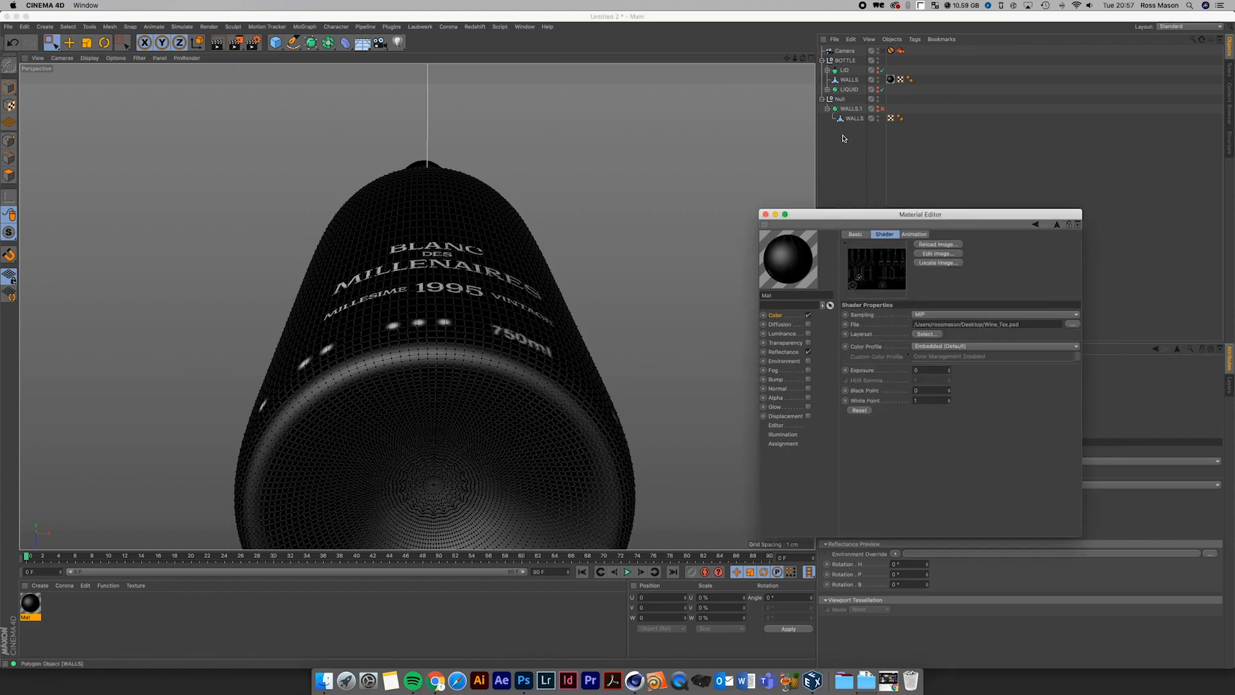
- Switch to Photoshop and move the Bottom Lugs in a ring layer onto the base circle of the second set of bottle UVs
click(524, 681)
click(954, 444)
click(954, 444)
drag(258, 569, 434, 575)
key(super+z)
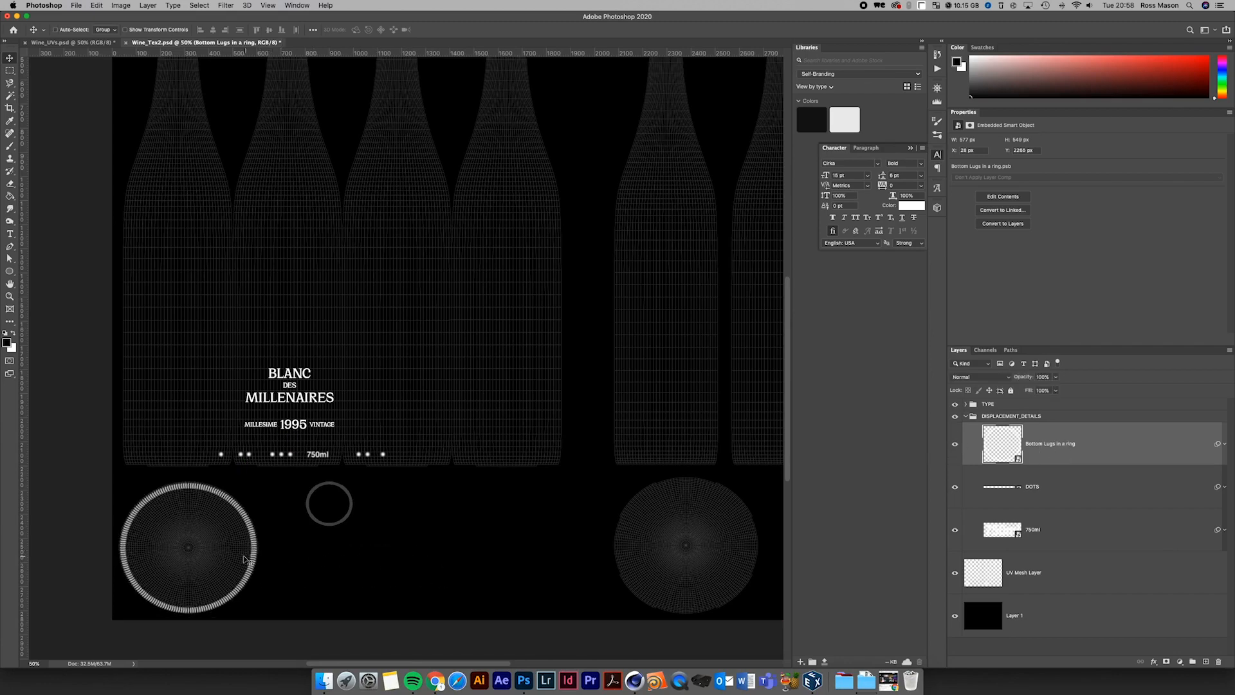
drag(247, 558, 747, 568)
scroll(571, 472, down, 3)
scroll(571, 473, right, 5)
key(super+plus)
key(super+plus)
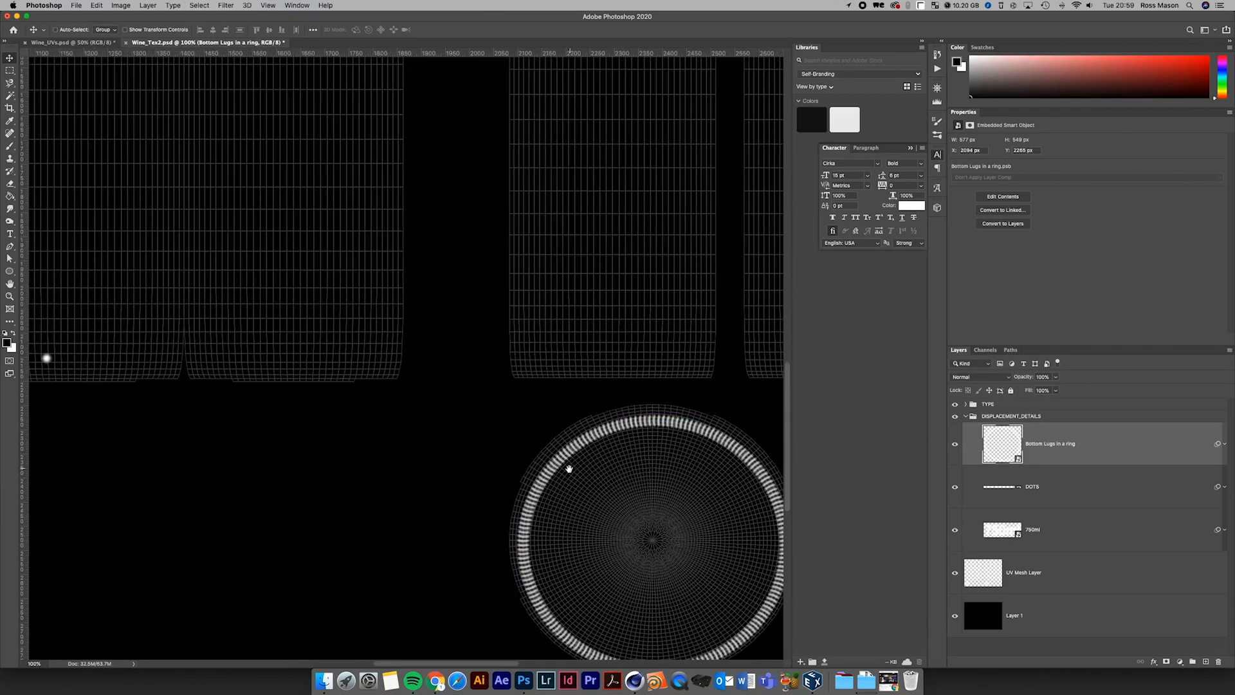
- Scale the Bottom Lugs in a ring layer to about 594 px wide and fit it just inside the base circle's edge
scroll(569, 468, down, 3)
scroll(570, 469, right, 5)
drag(493, 436, 493, 432)
key(super+t)
key(Return)
drag(614, 296, 622, 293)
key(Return)
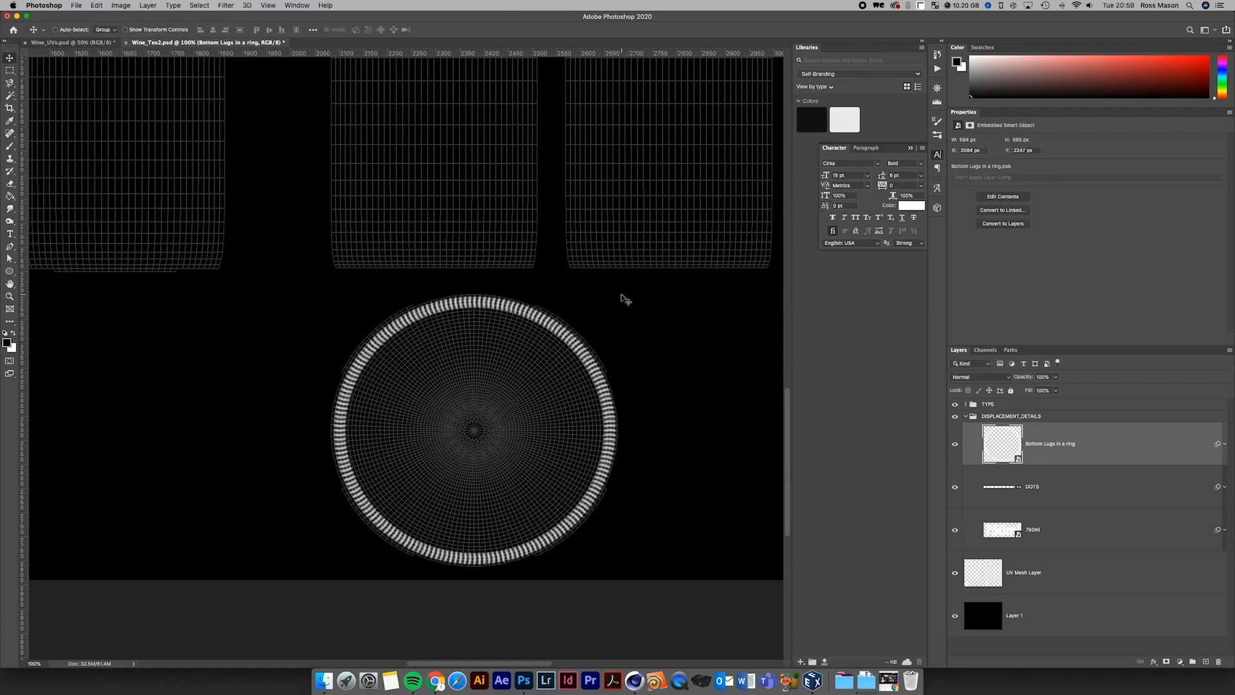
- Save the texture document, and switch to Cinema 4D to reload Wine_Tex2.psd in the Mat material
key(super+minus)
key(super+minus)
key(super+minus)
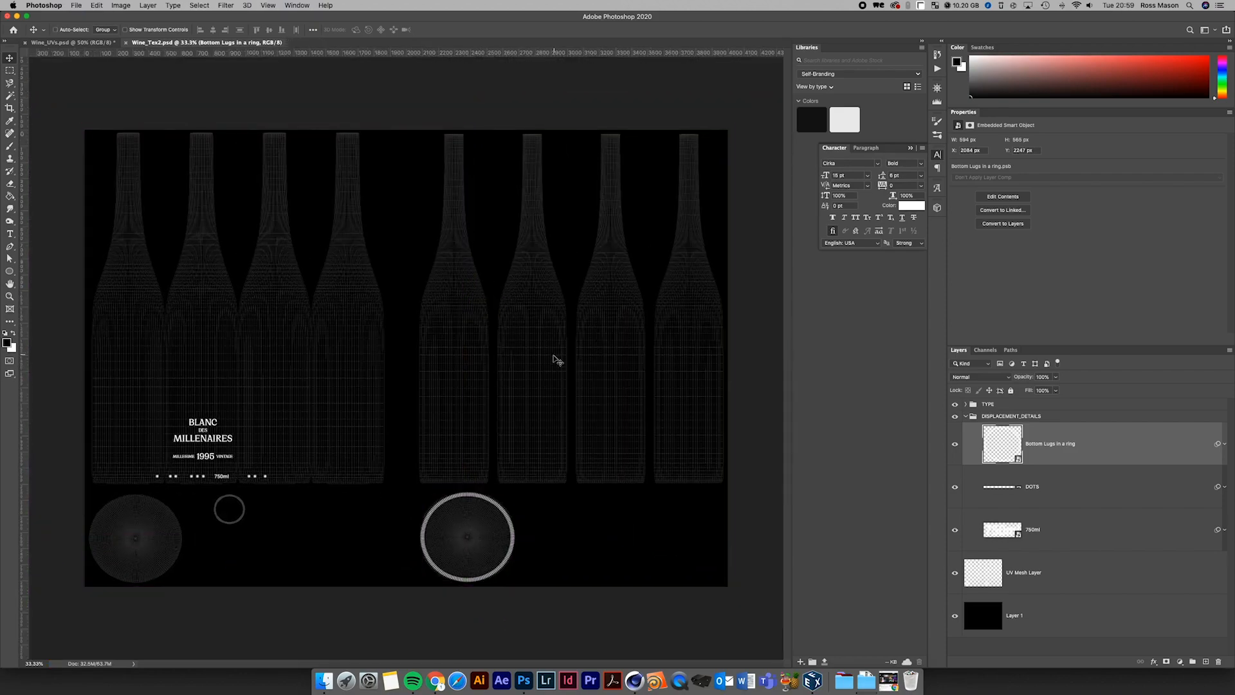
click(635, 677)
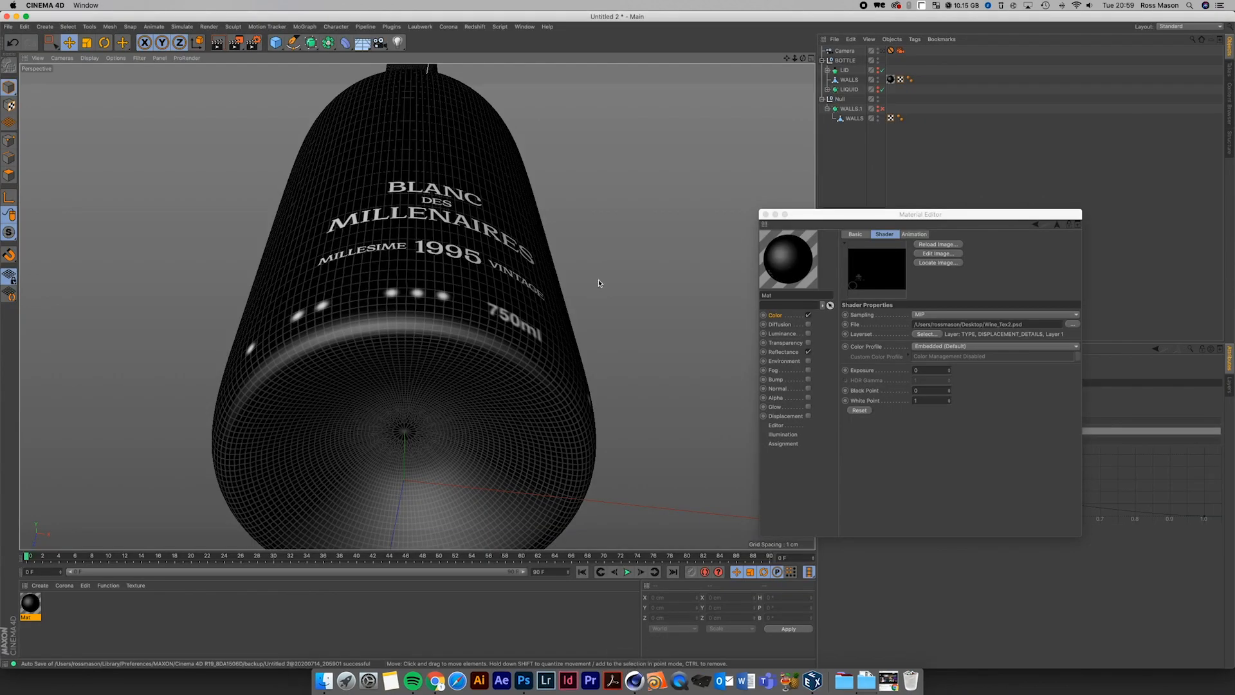
click(929, 250)
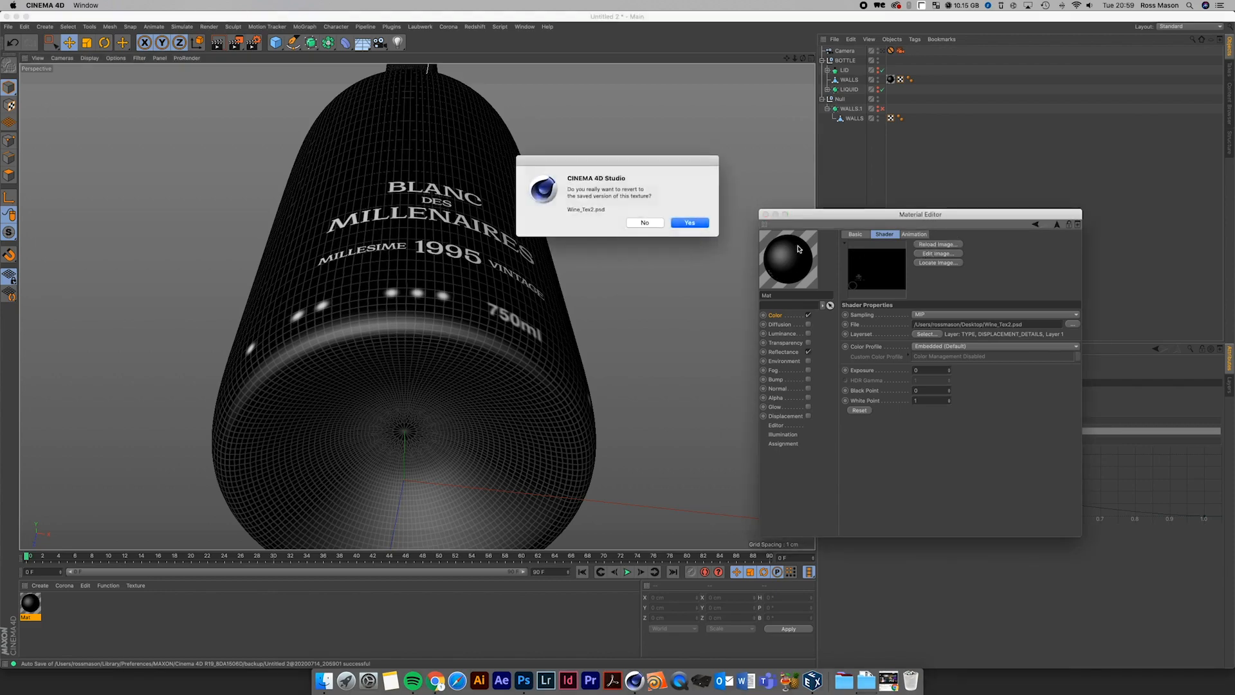
click(687, 220)
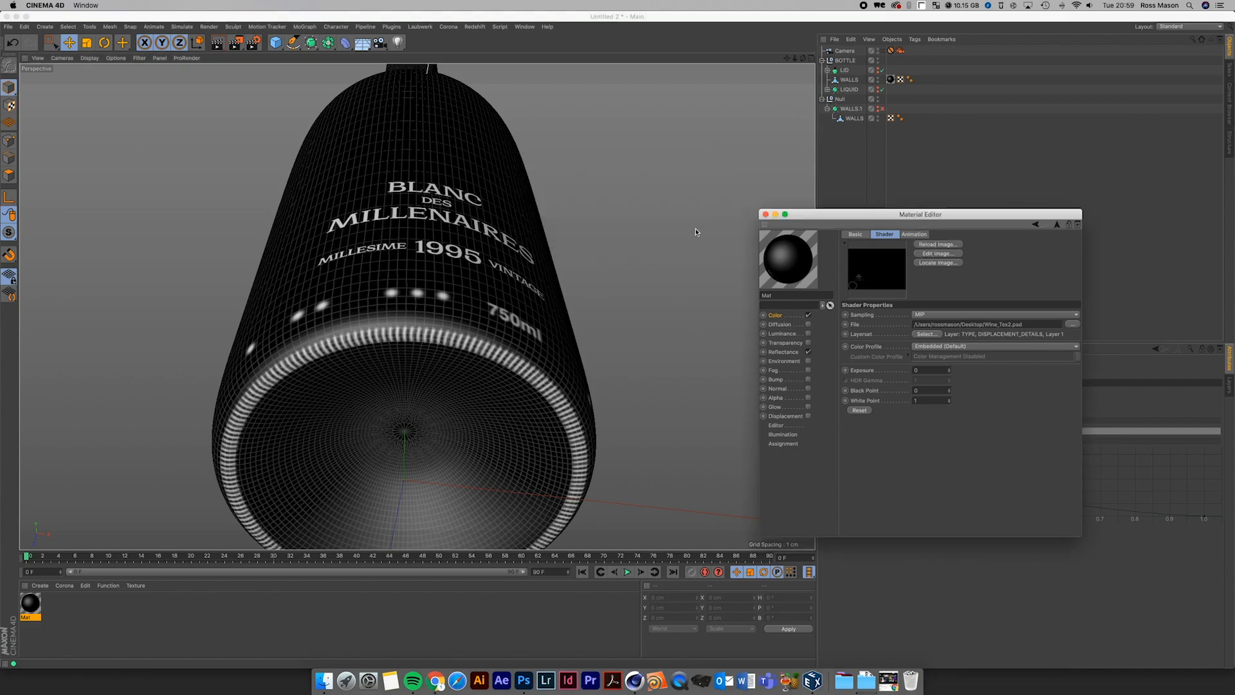
- Close the Material Editor and examine the ring of lugs around the bottle's base
click(765, 214)
alt+drag(416, 307, 417, 307)
scroll(417, 307, down, 5)
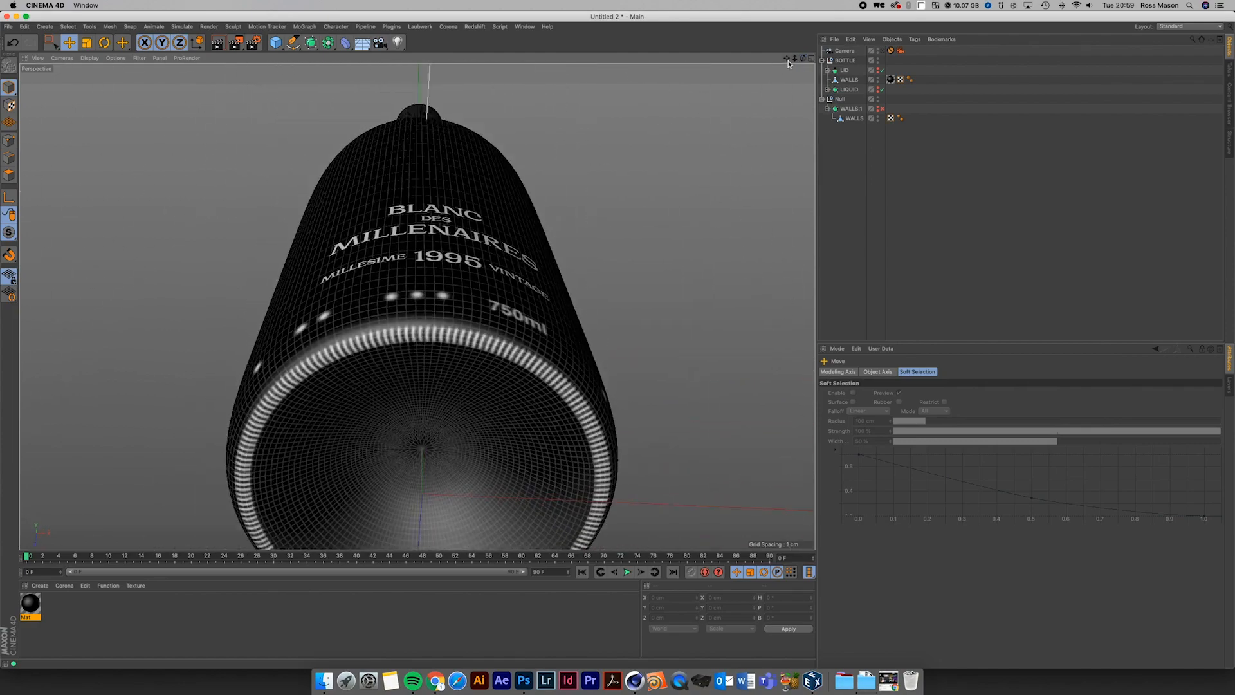
alt+drag(417, 306, 416, 307)
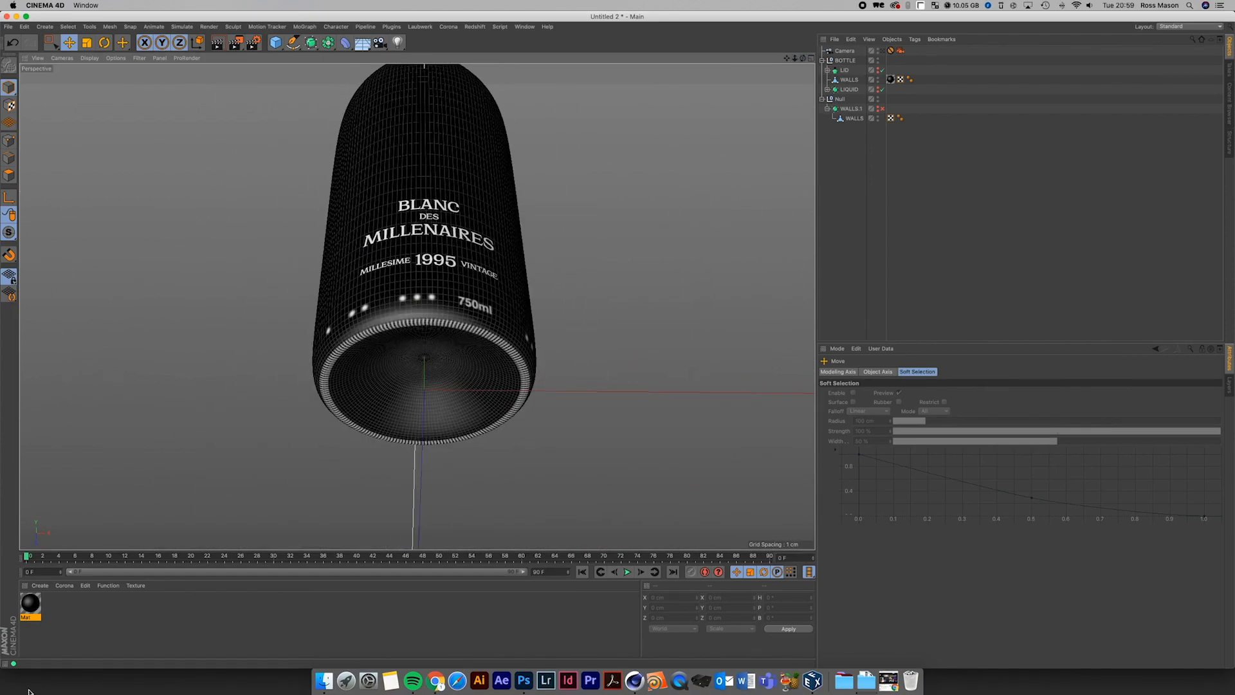
- Enable the Mat material's Bump channel and paste a copy of the Color channel's Wine_Tex2.psd shader as its texture
double_click(31, 605)
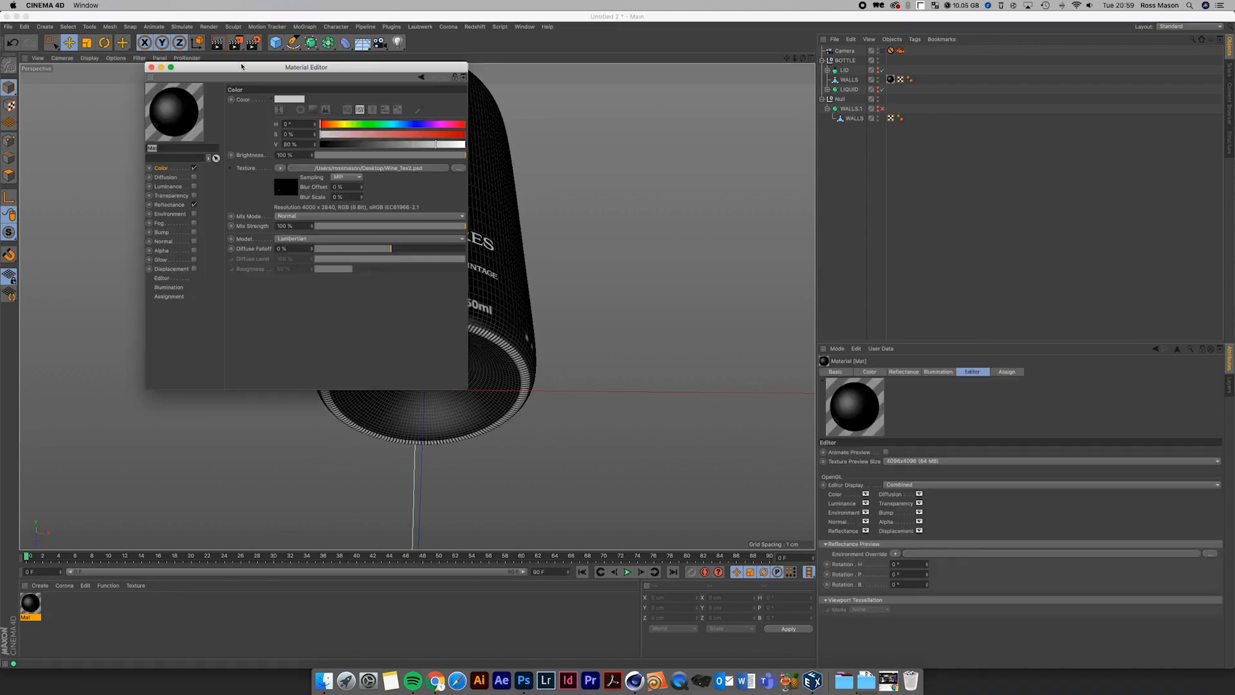
drag(241, 67, 644, 104)
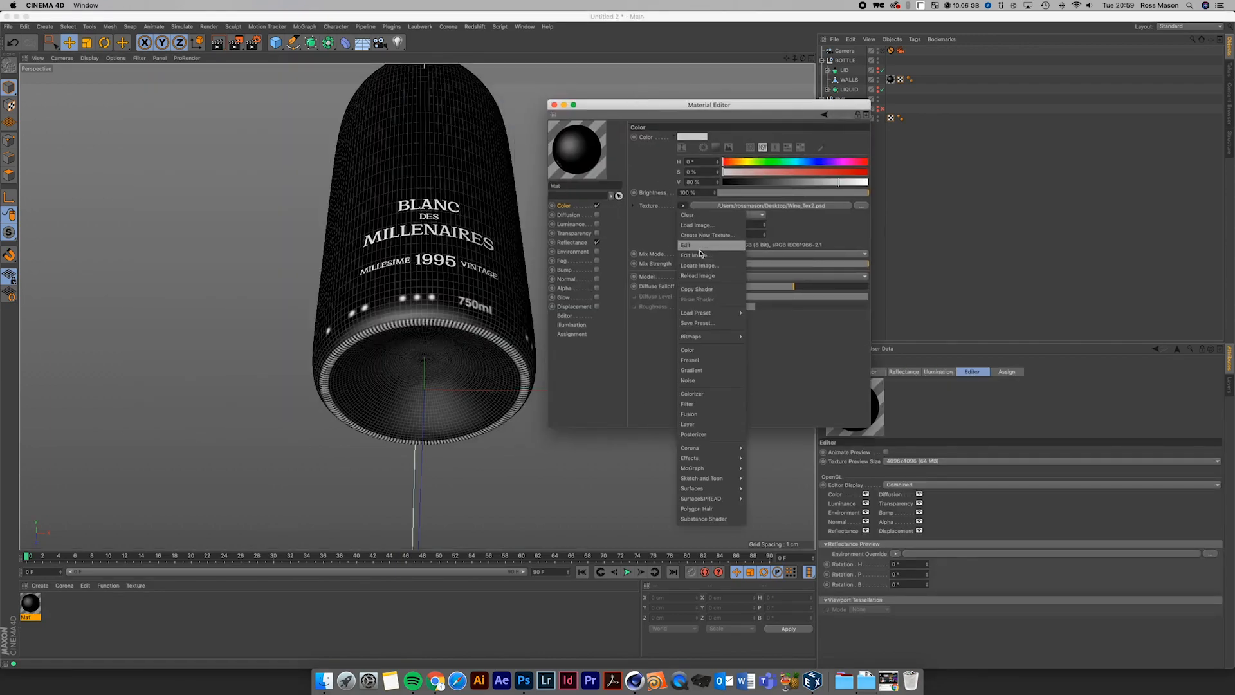
click(695, 276)
click(564, 269)
click(597, 270)
click(688, 182)
click(700, 236)
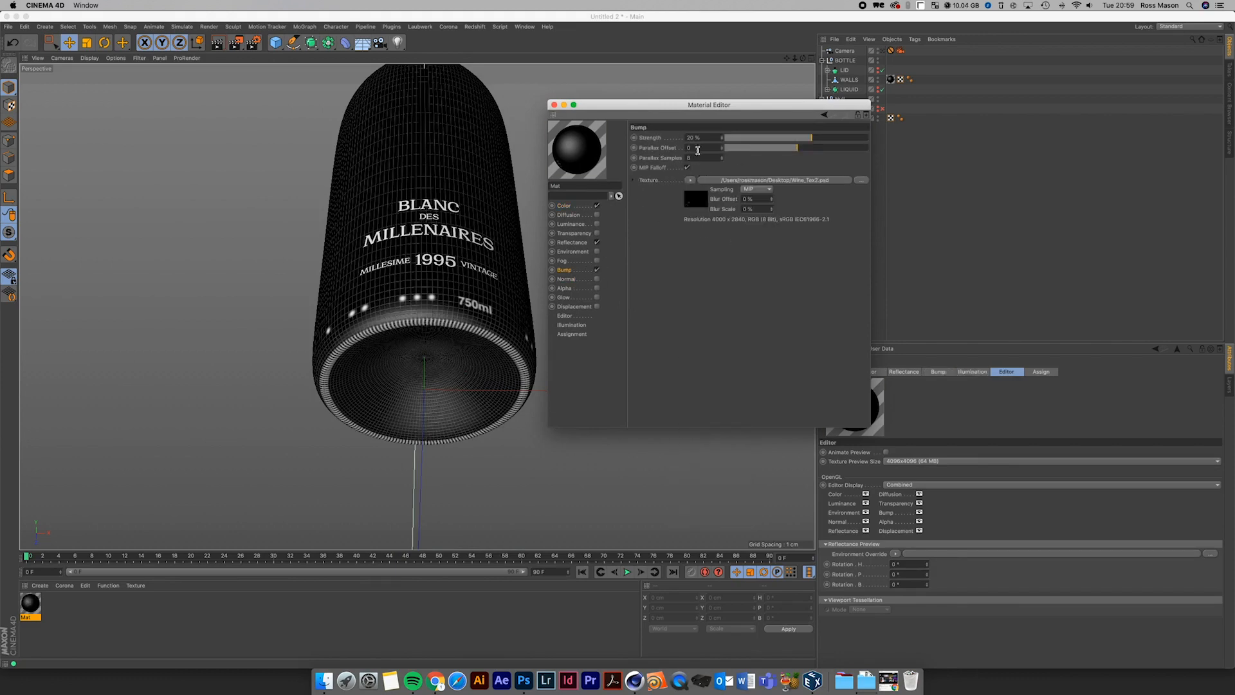
- Set the Mat material's Bump strength to 100%
drag(689, 141, 666, 141)
text(10)
key(Return)
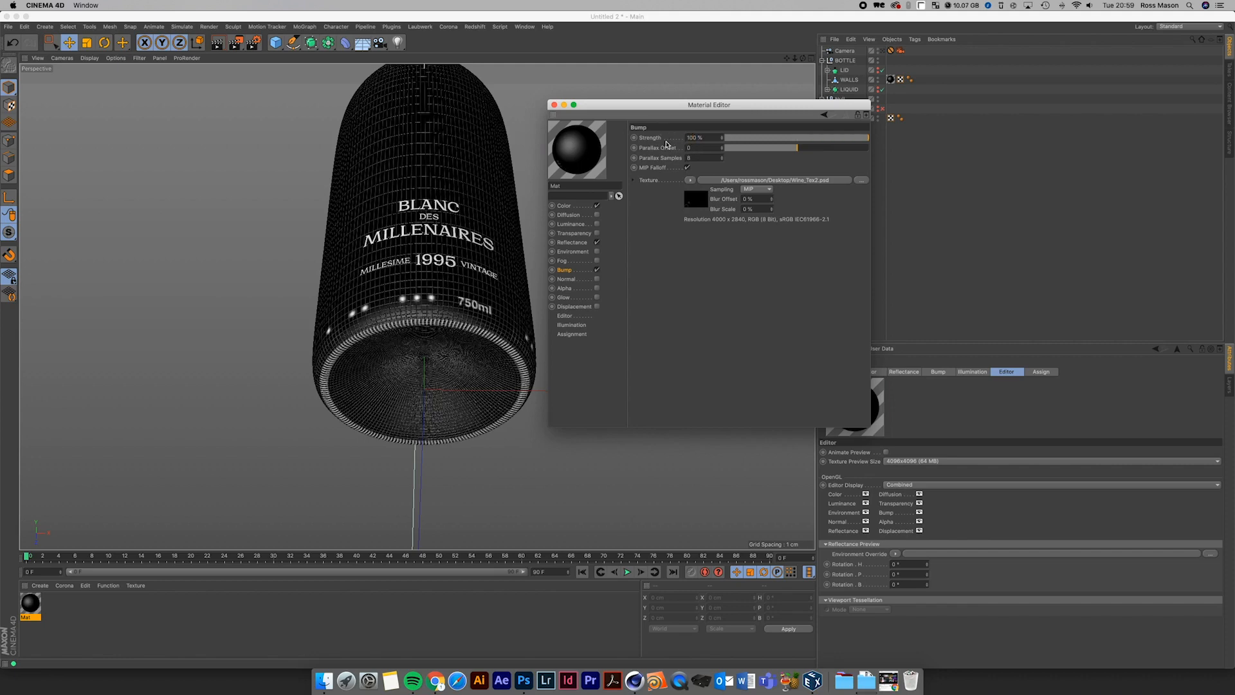
click(693, 207)
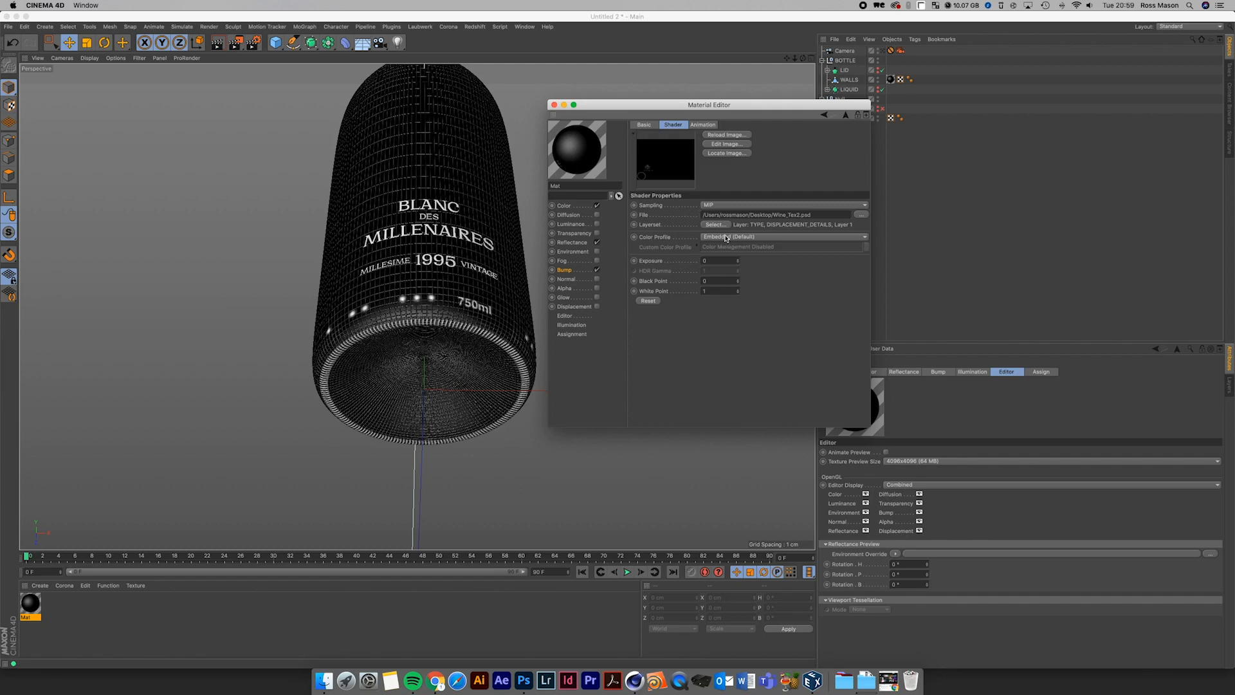
click(718, 225)
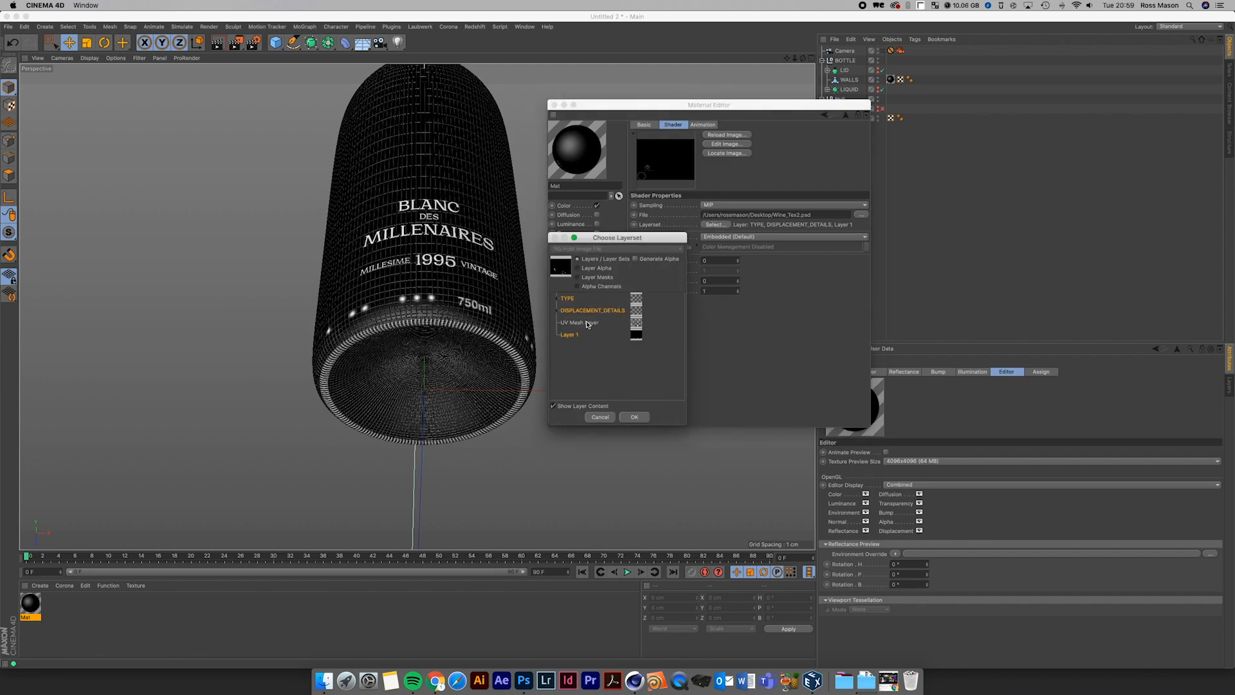
click(597, 418)
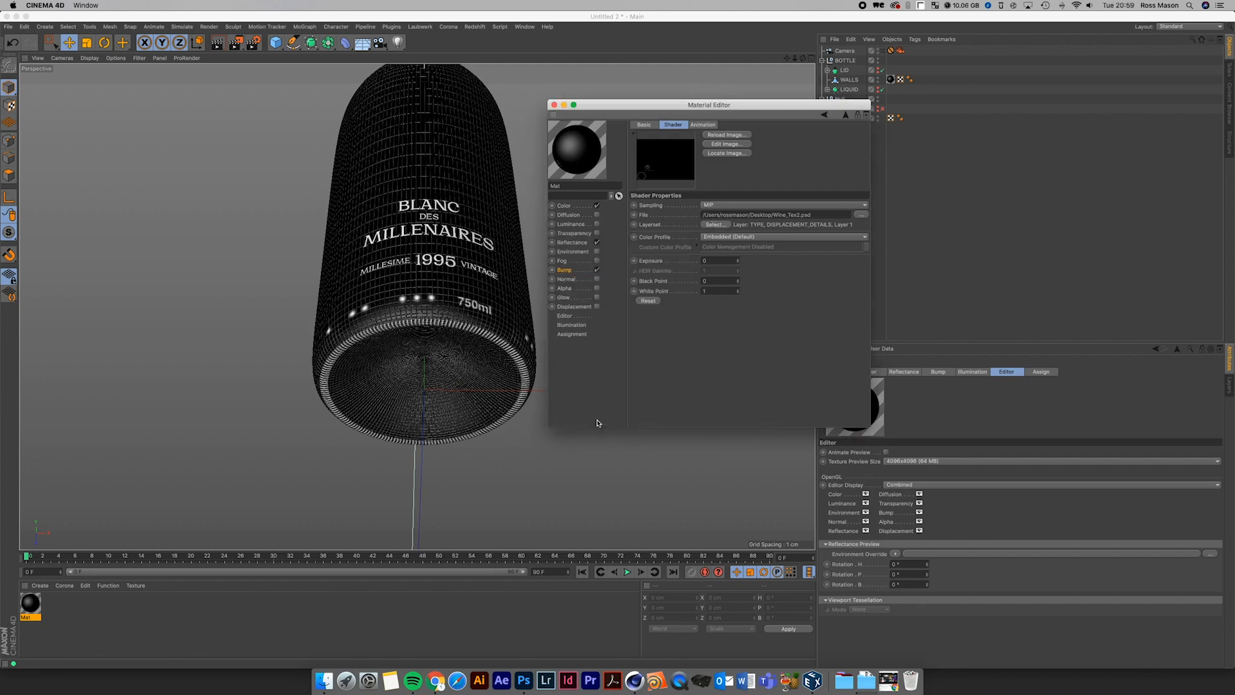
click(554, 104)
click(68, 42)
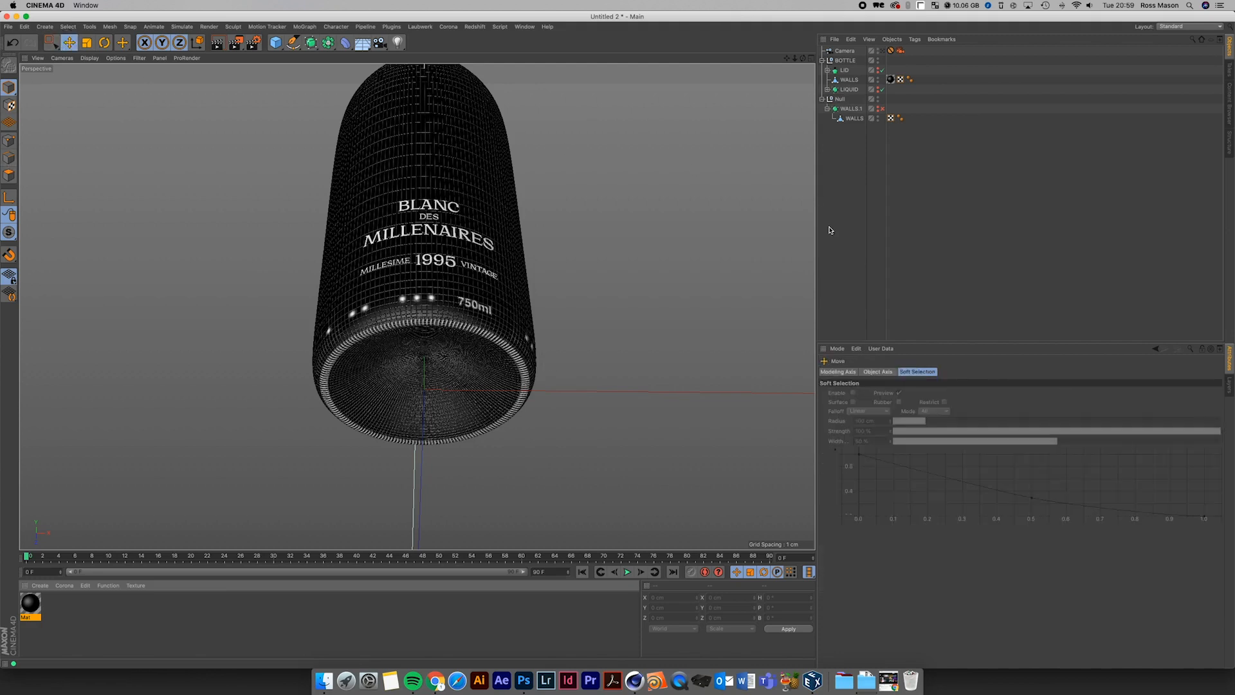
- Restrict the layer set of the Mat material's Bump texture to the DISPLACEMENT_DETAILS group
double_click(26, 600)
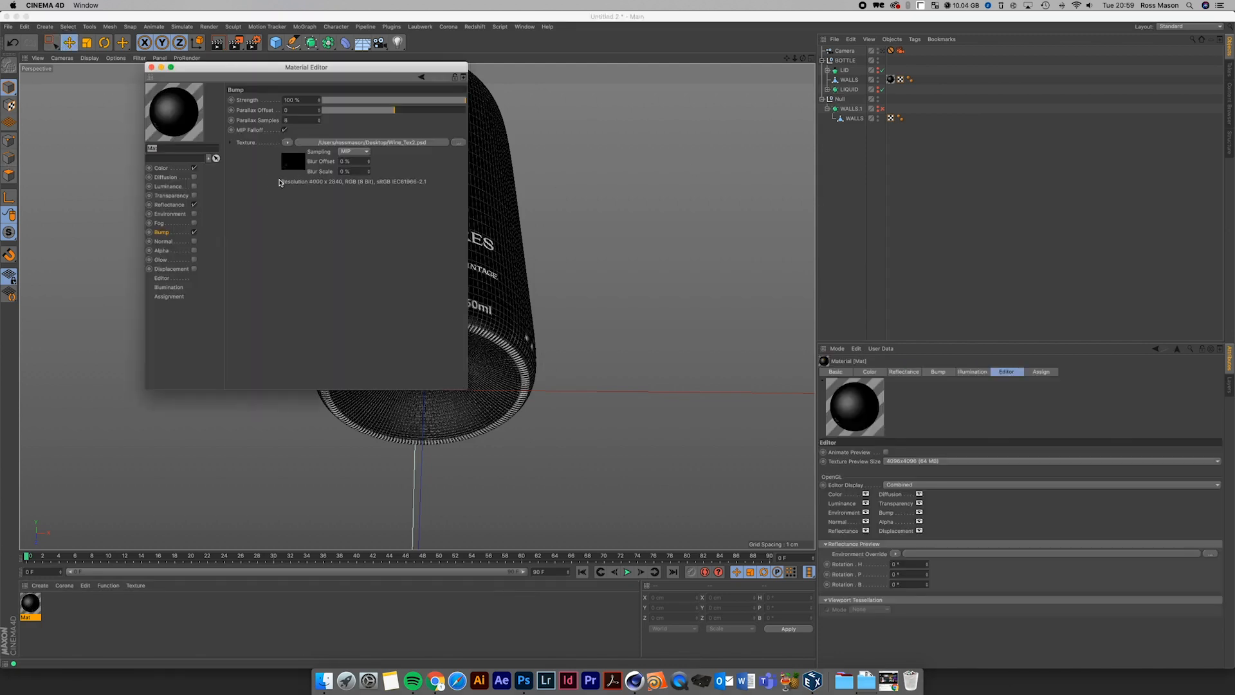
click(294, 162)
click(312, 187)
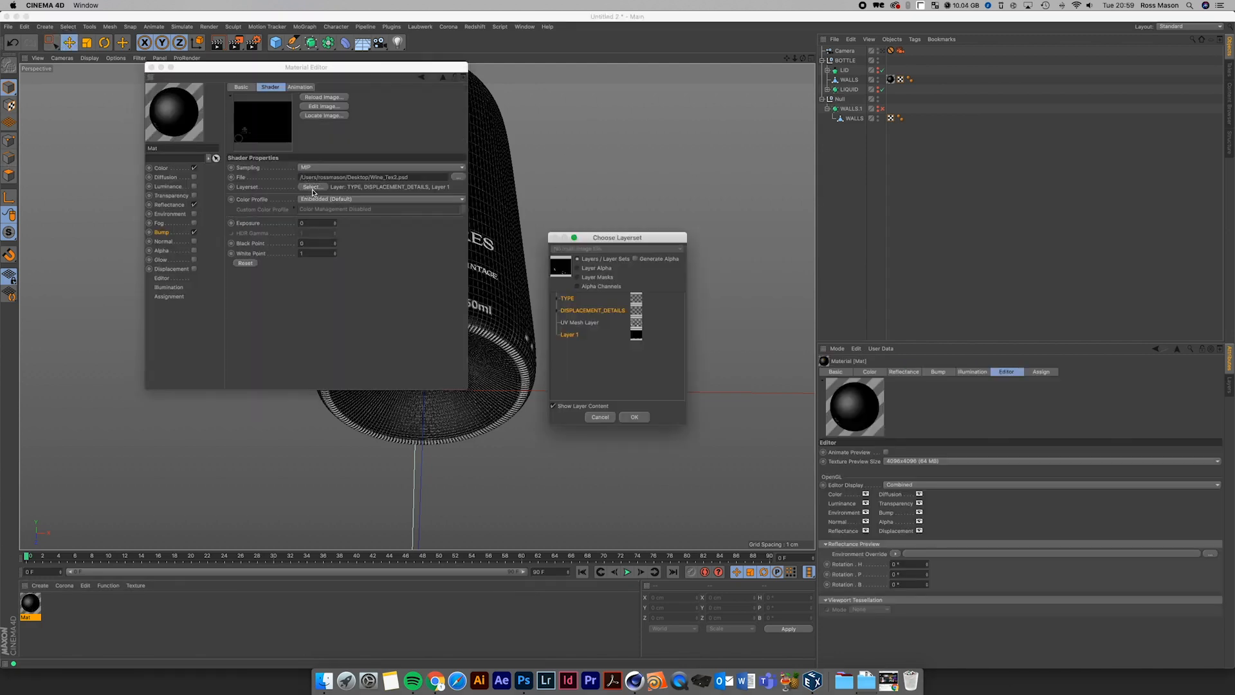
click(556, 311)
click(556, 310)
click(567, 309)
click(628, 418)
- Check the layer set of the Color channel's texture and close the Material Editor
click(173, 168)
click(277, 194)
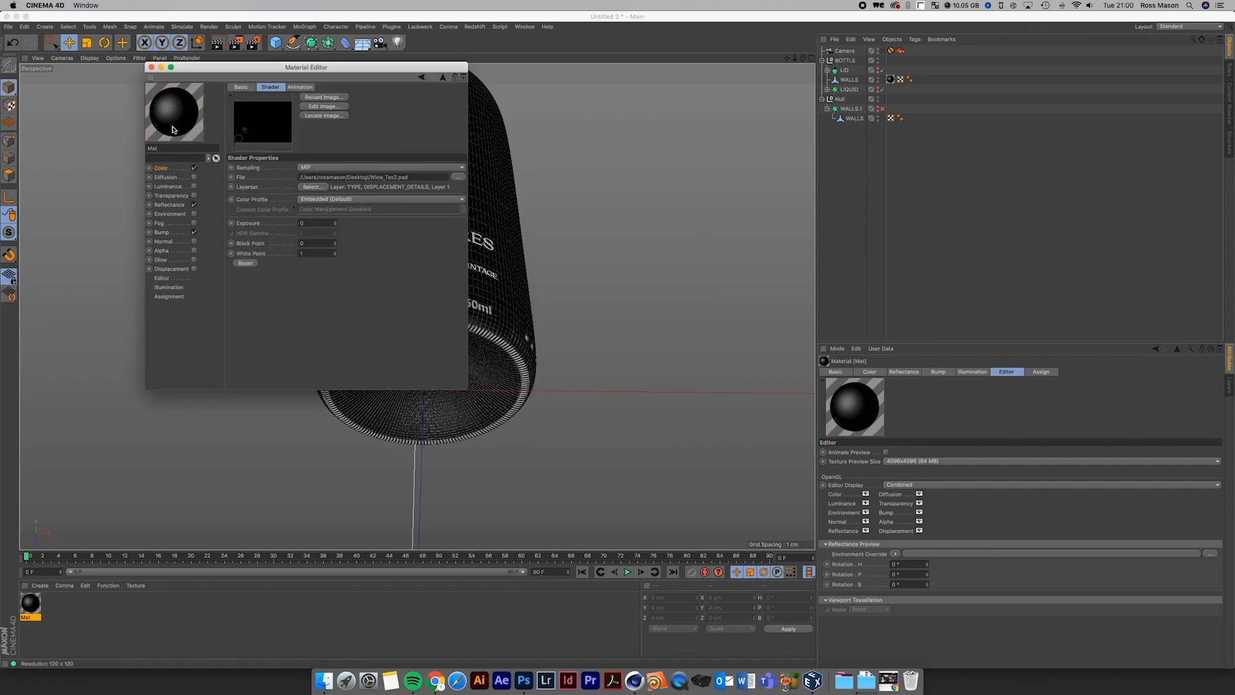
key(super+Tab)
click(150, 67)
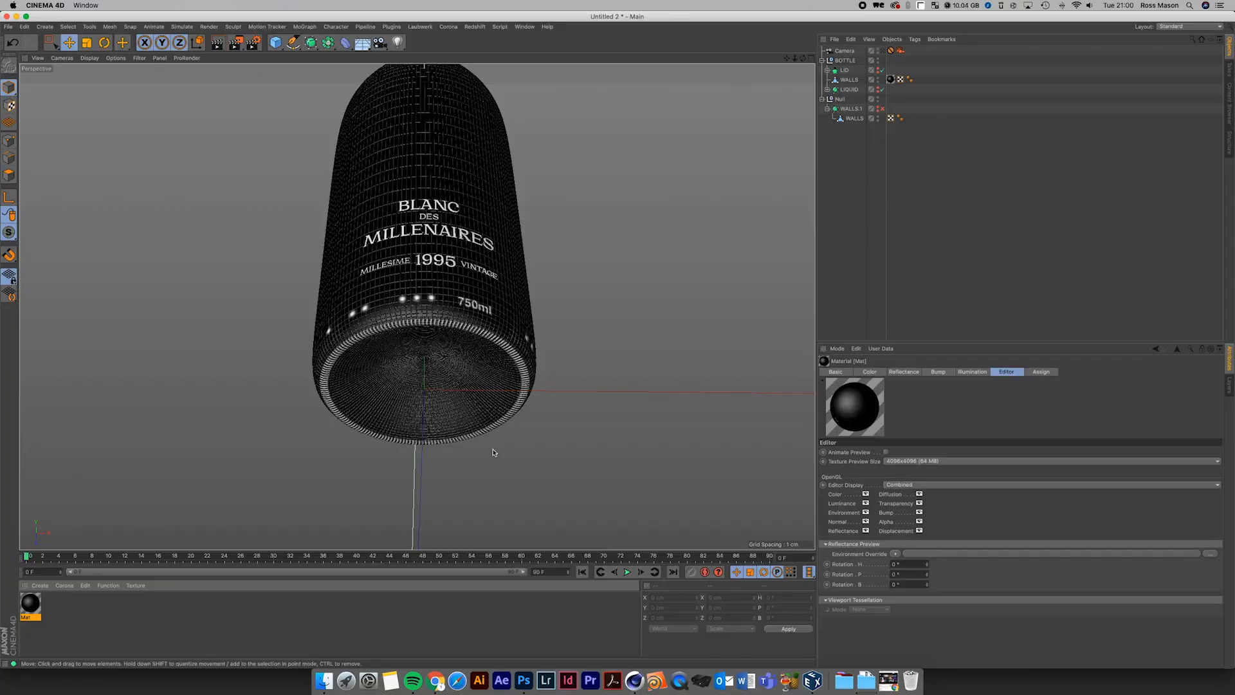
- Switch to Photoshop, hide the UV Mesh Layer in Wine_Tex2.psd and save it, and return to Cinema 4D
click(524, 679)
click(1083, 573)
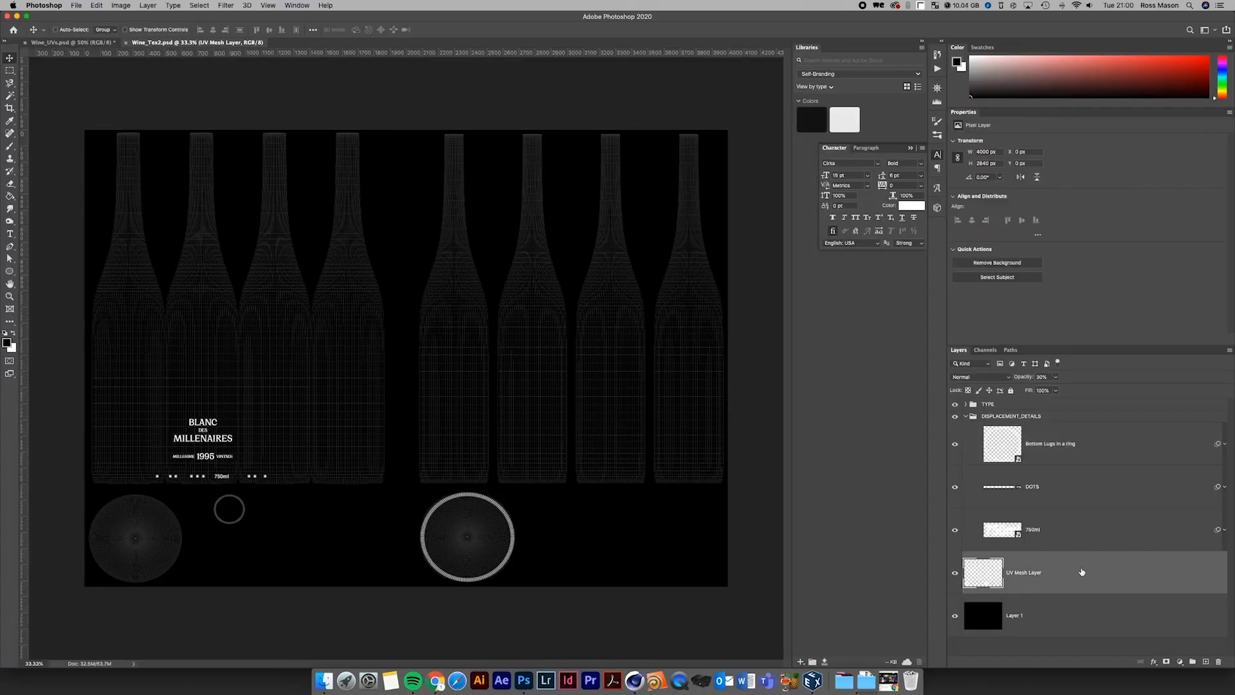
click(953, 573)
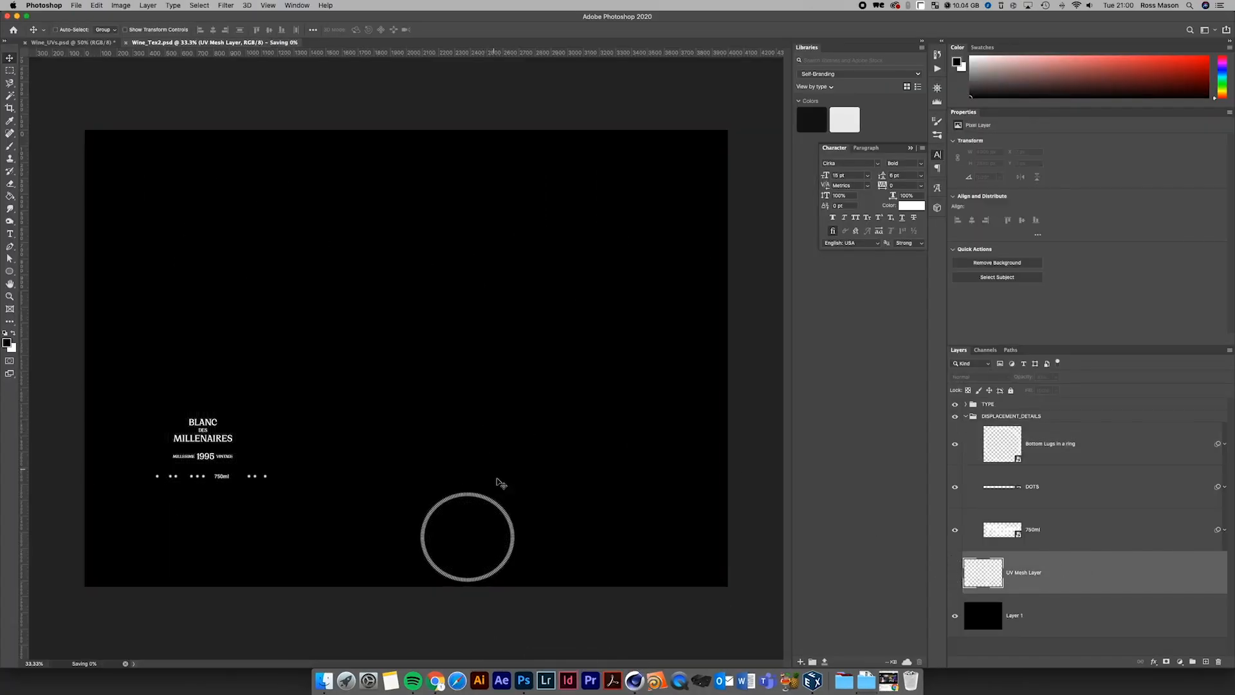
click(636, 677)
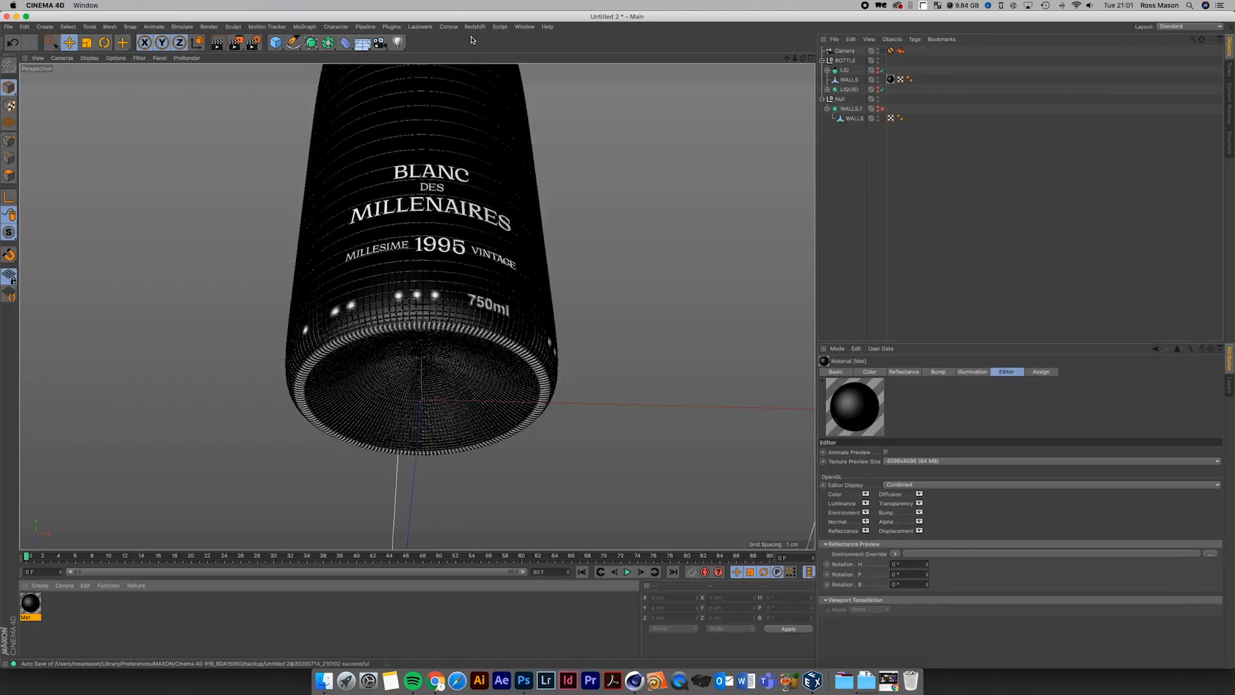
- Convert the scene's materials to Corona materials
click(448, 26)
click(470, 135)
click(670, 355)
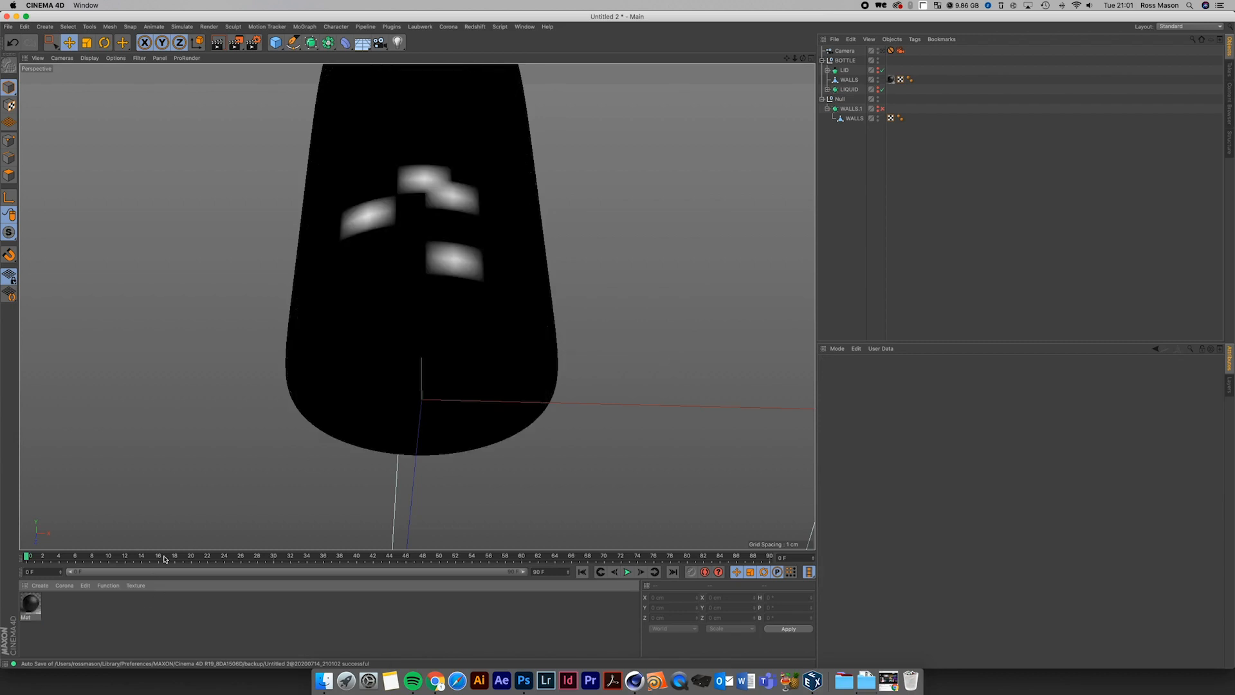
- Set the Corona Mat material's viewport preview size to 4096x4096 and close the Material Editor
click(891, 80)
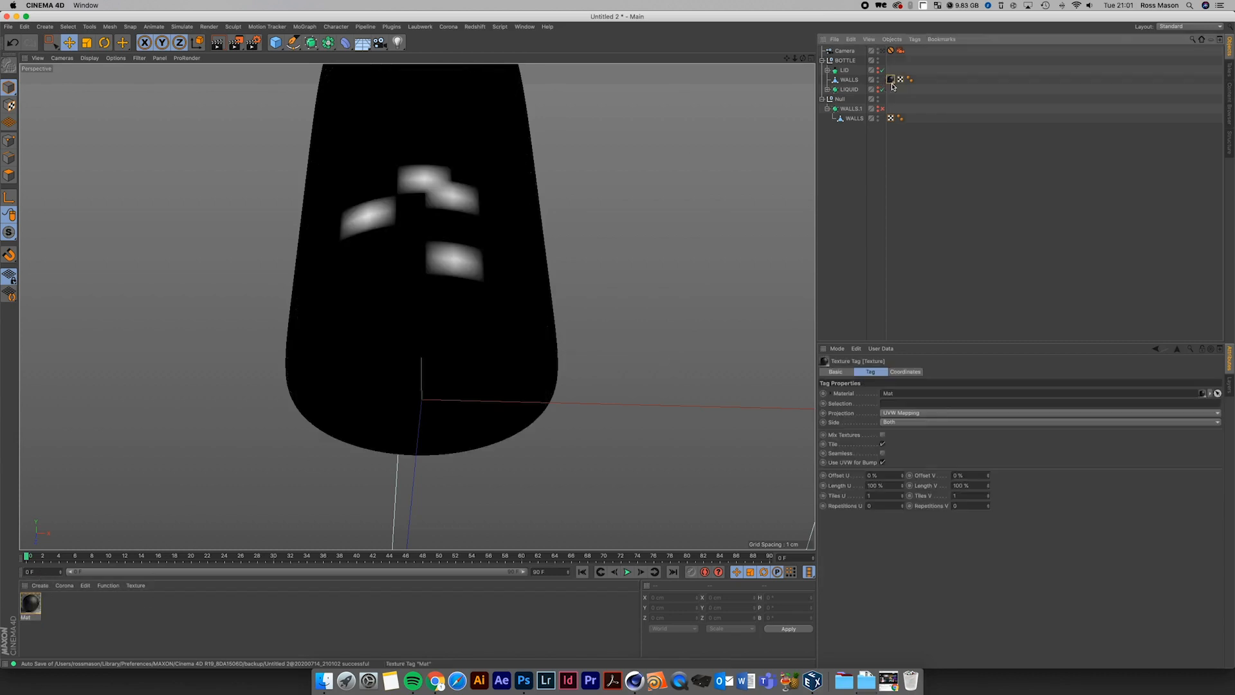
click(891, 81)
click(979, 371)
click(909, 452)
click(932, 542)
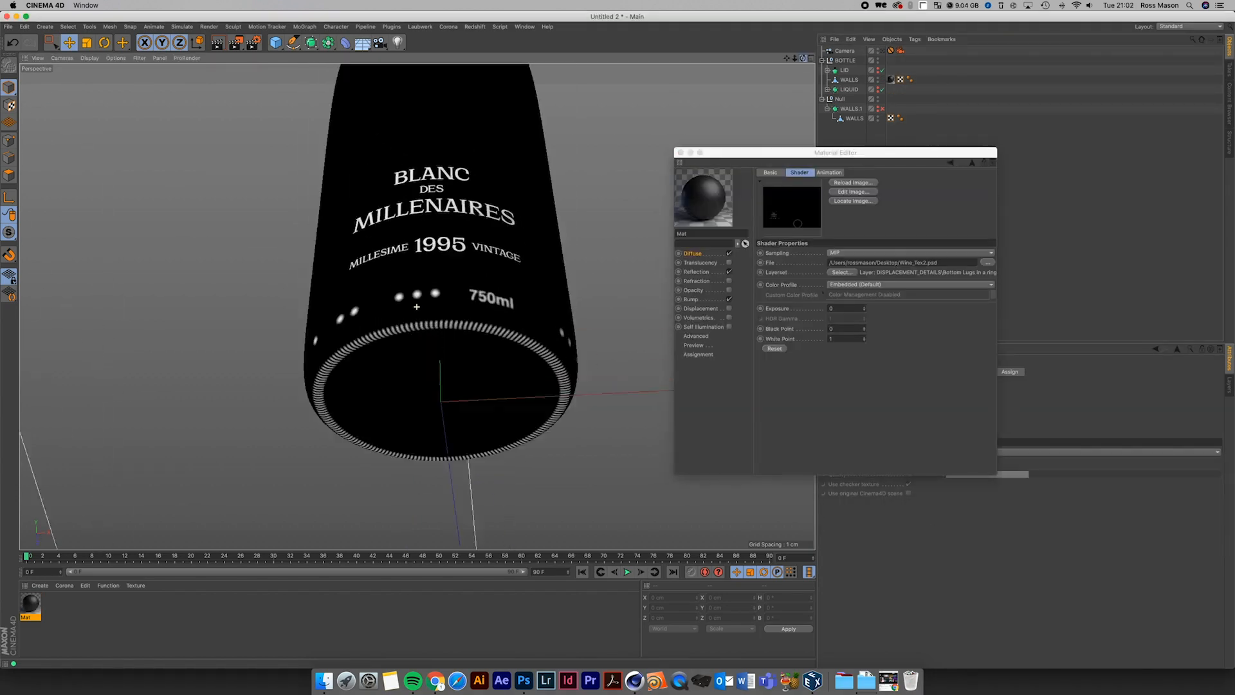
click(680, 153)
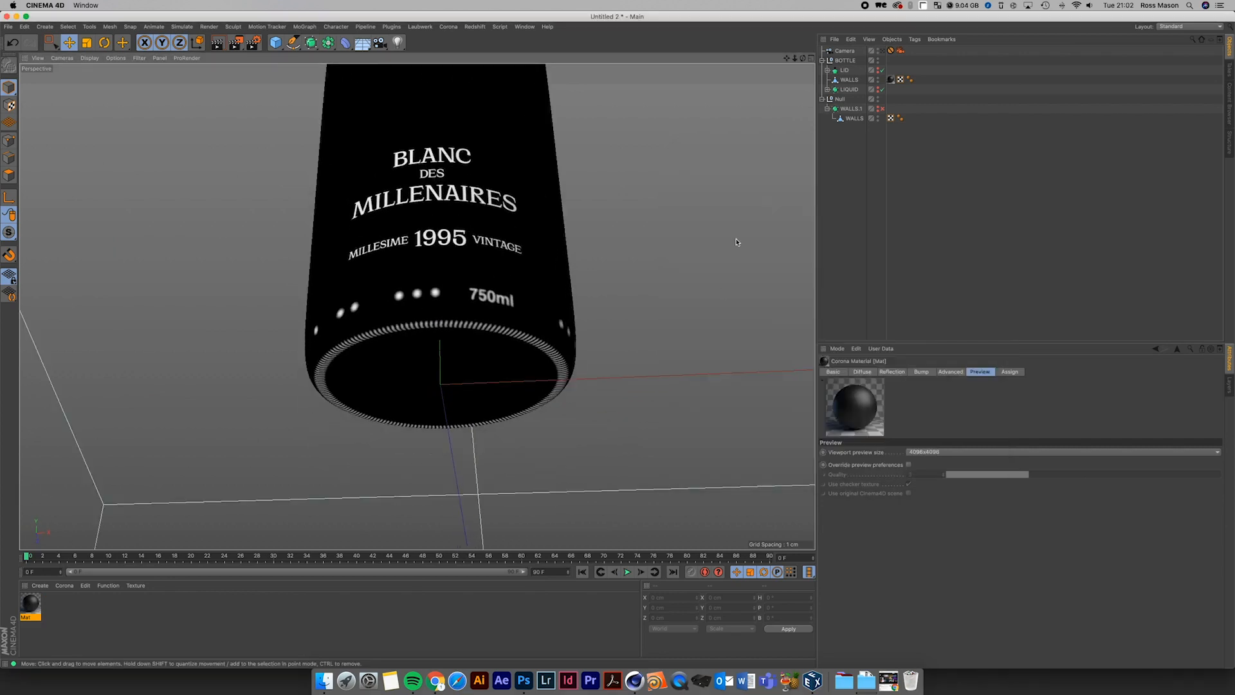
- Examine the converted Mat material's Bump channel settings and close the Material Editor
double_click(30, 603)
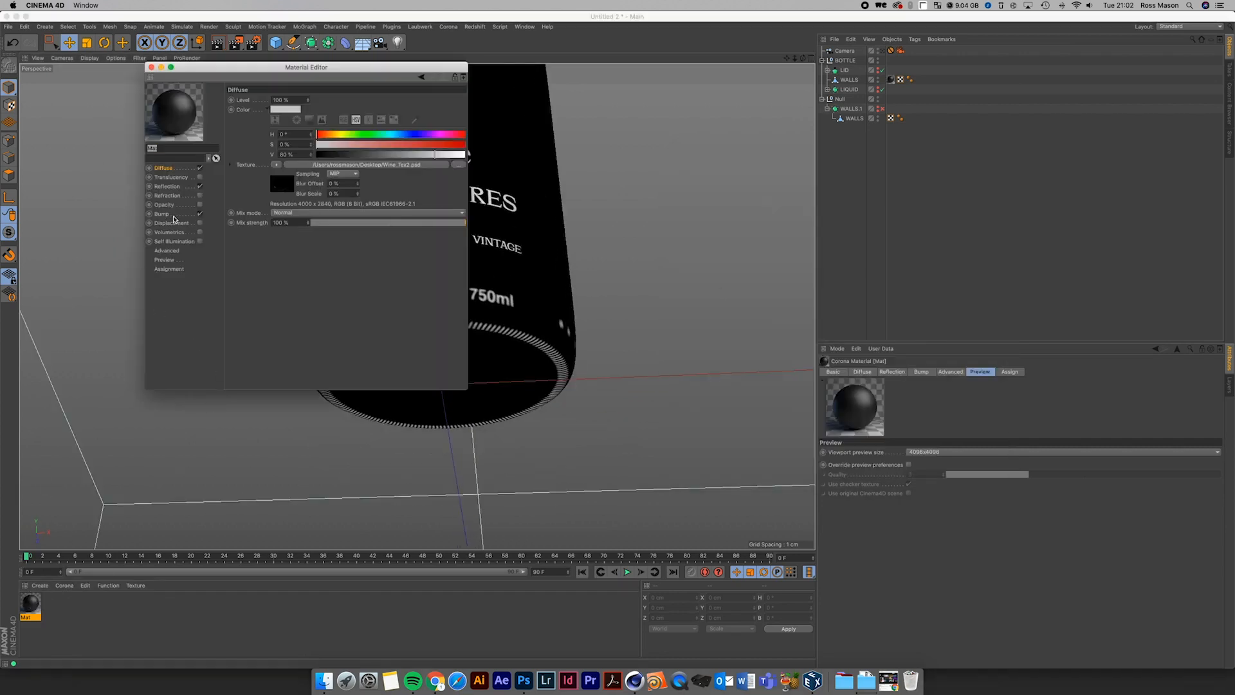
click(168, 214)
drag(233, 69, 733, 143)
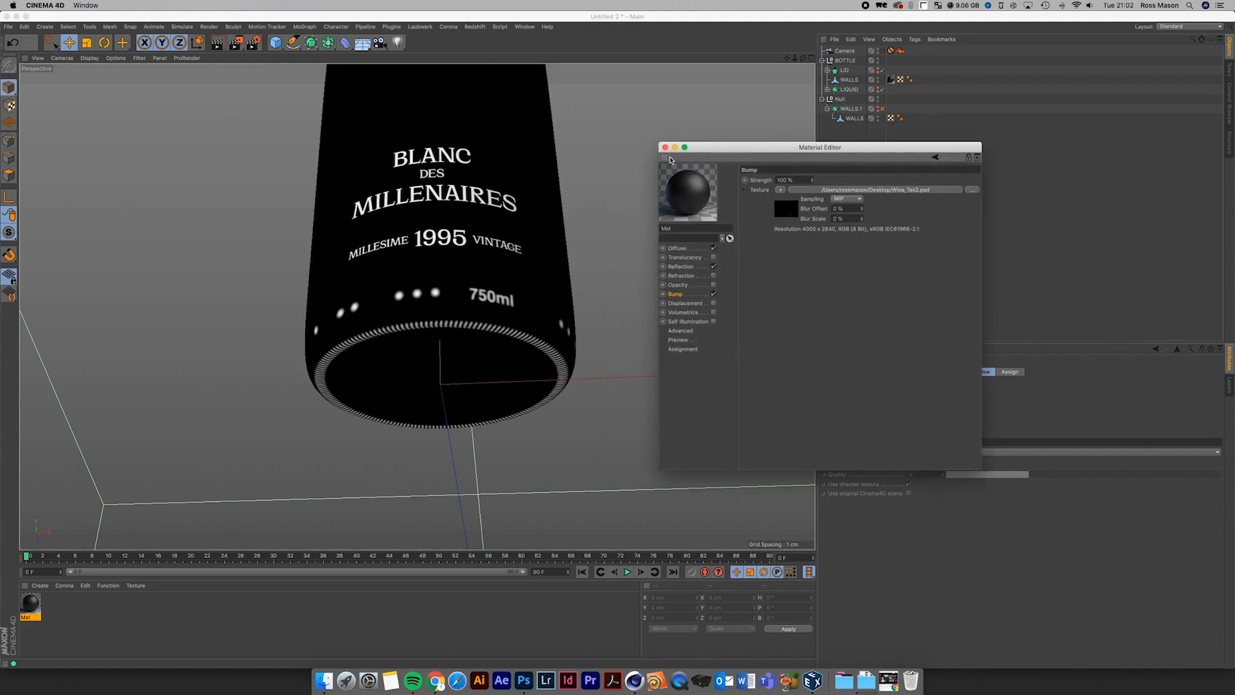
click(666, 147)
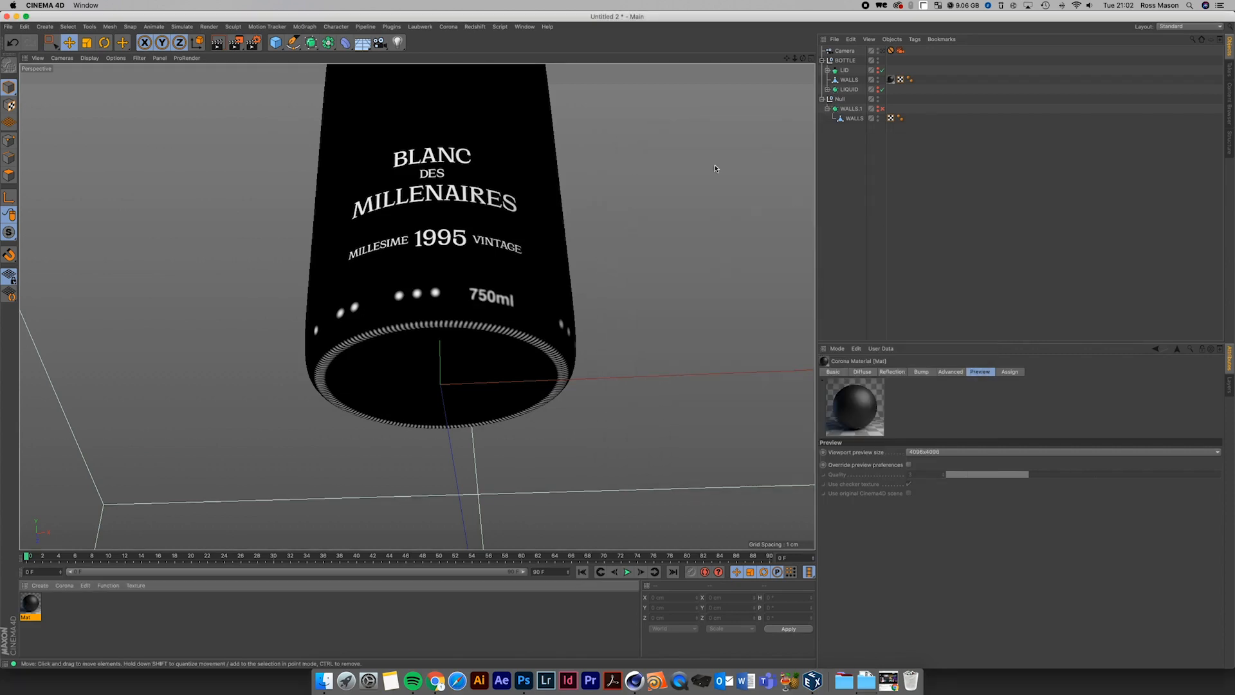
- Clear the texture from the Mat material's Diffuse channel and set the diffuse colour's V value to about 40%
double_click(39, 599)
click(162, 169)
click(275, 166)
click(293, 174)
drag(315, 69, 812, 159)
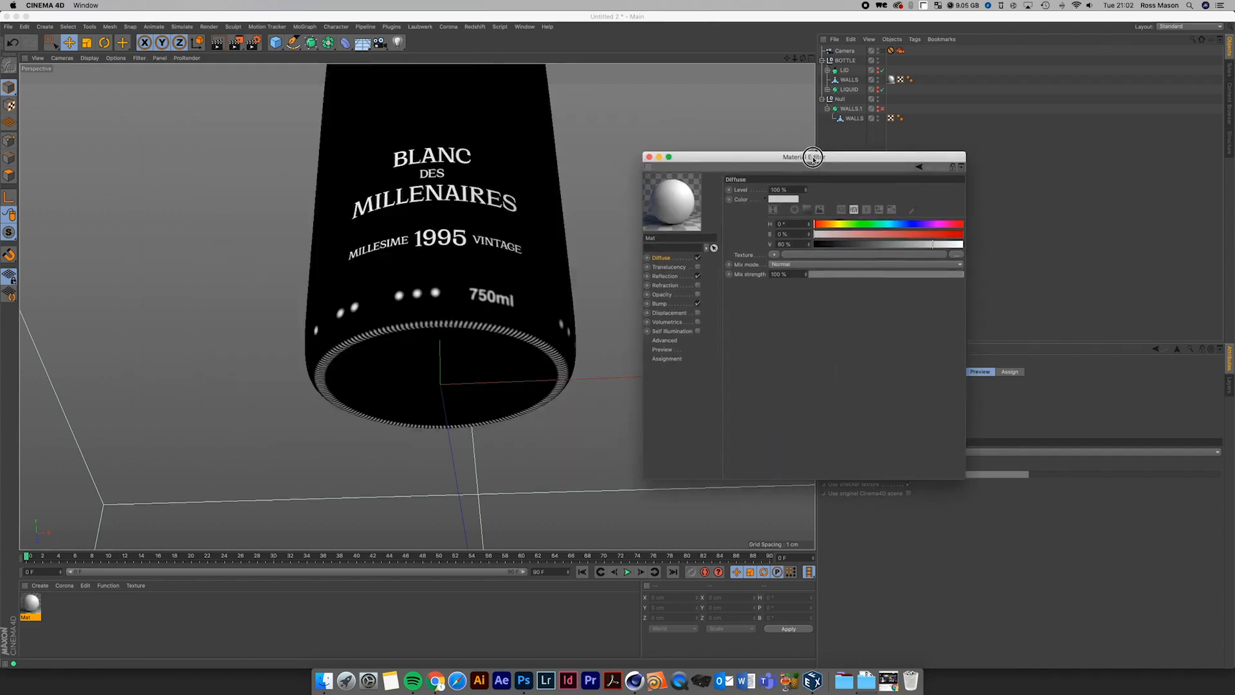
mouse_move(880, 246)
mouse_down()
mouse_move(857, 245)
mouse_move(872, 246)
mouse_up()
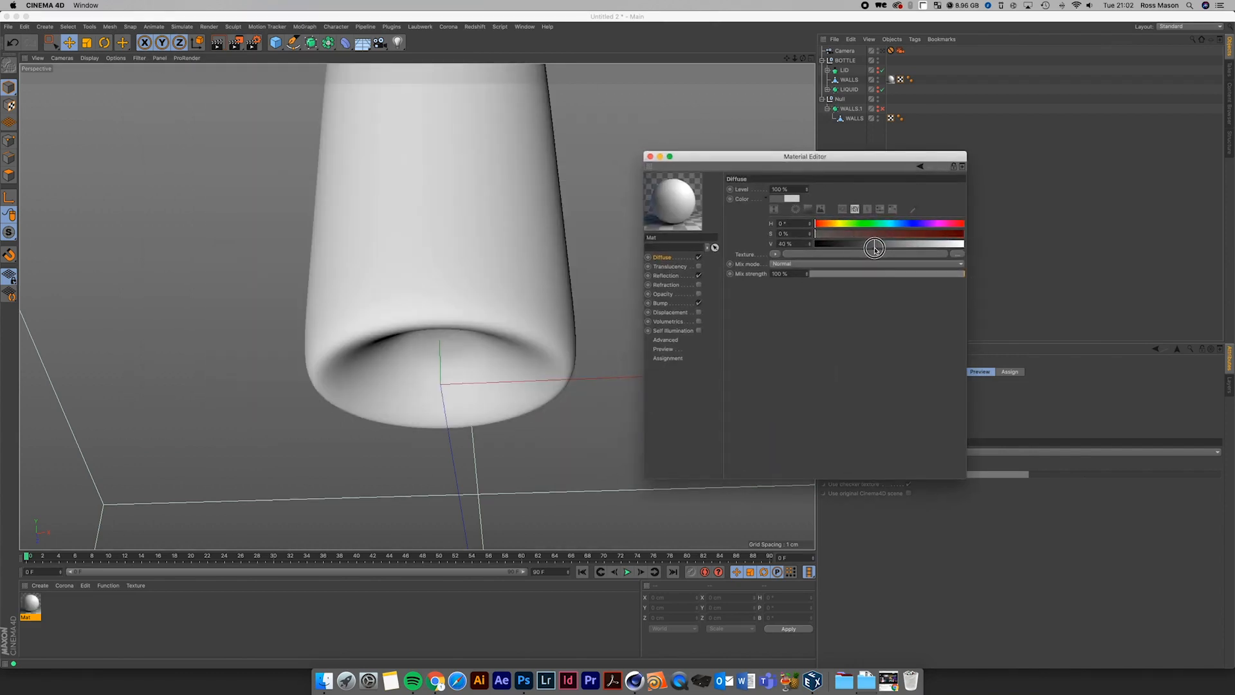
click(666, 275)
click(650, 157)
- Add a Corona Light to the scene and give it a Target tag
drag(795, 58, 771, 220)
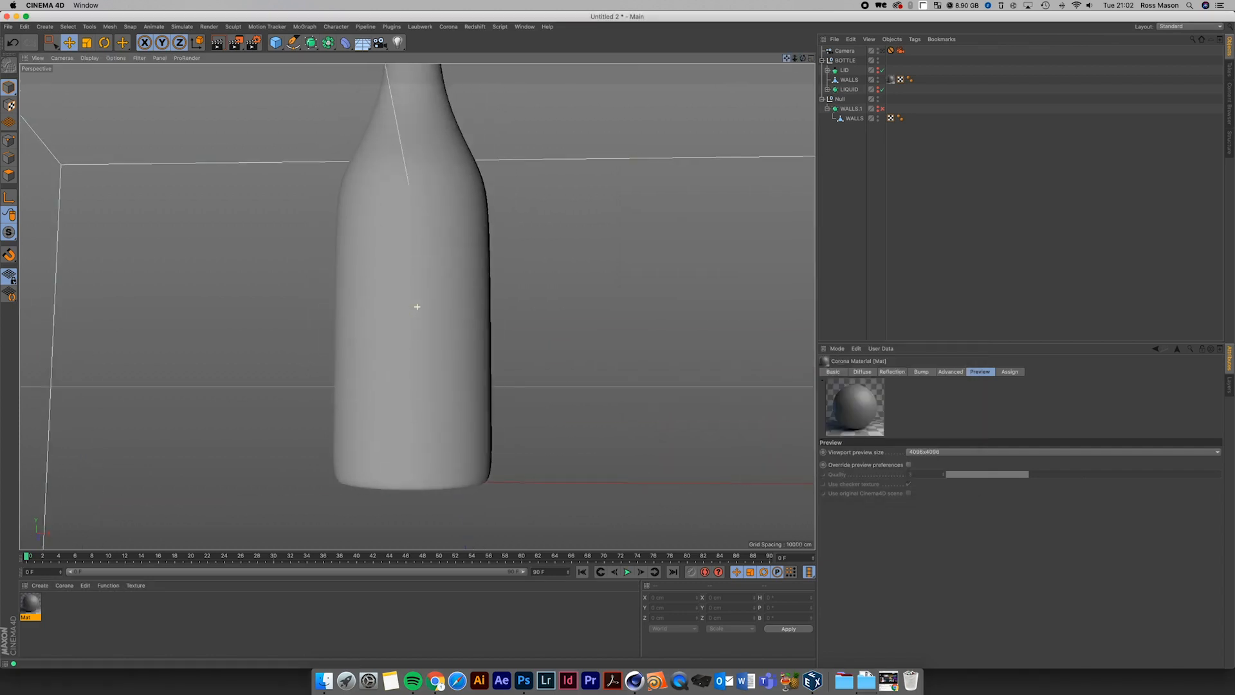
drag(795, 58, 772, 57)
click(448, 26)
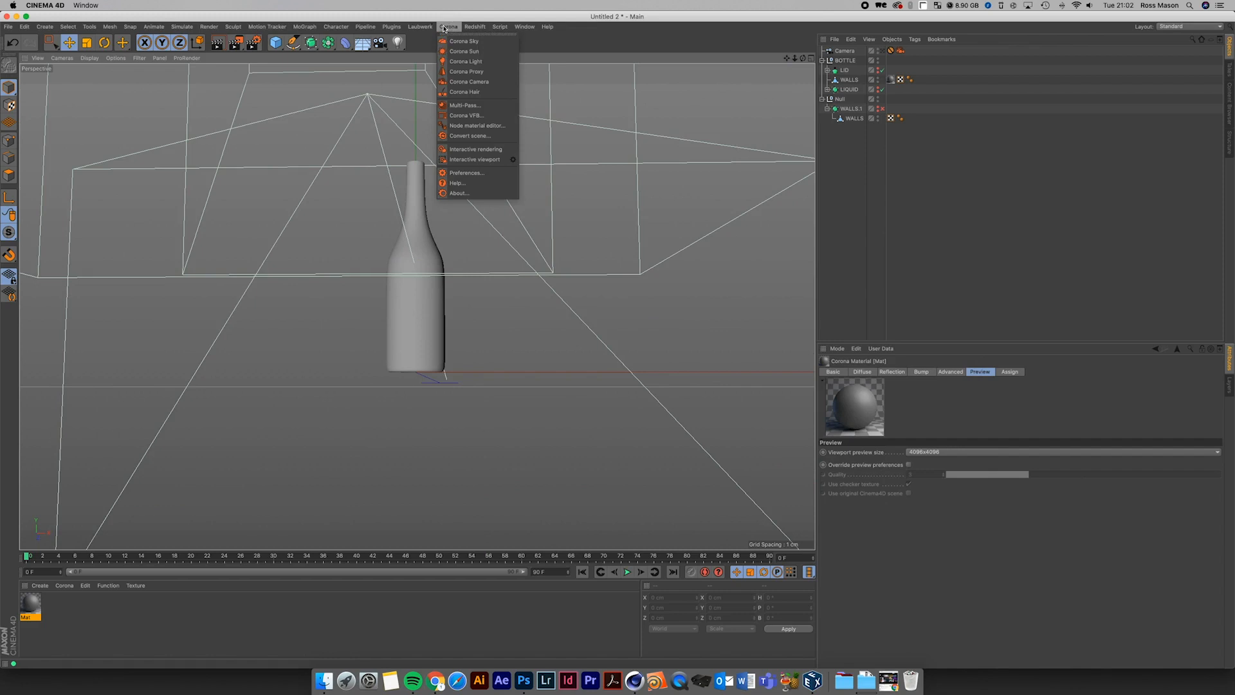
click(463, 61)
right_click(839, 51)
mouse_move(968, 236)
mouse_move(952, 57)
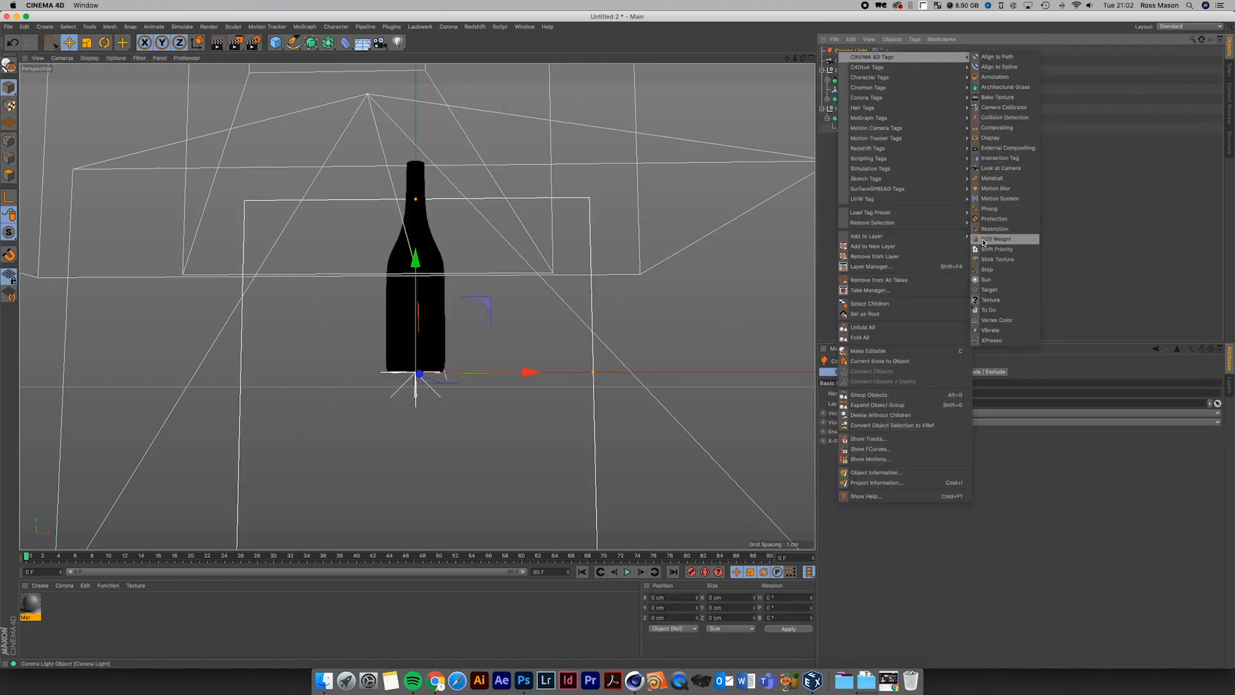
click(988, 290)
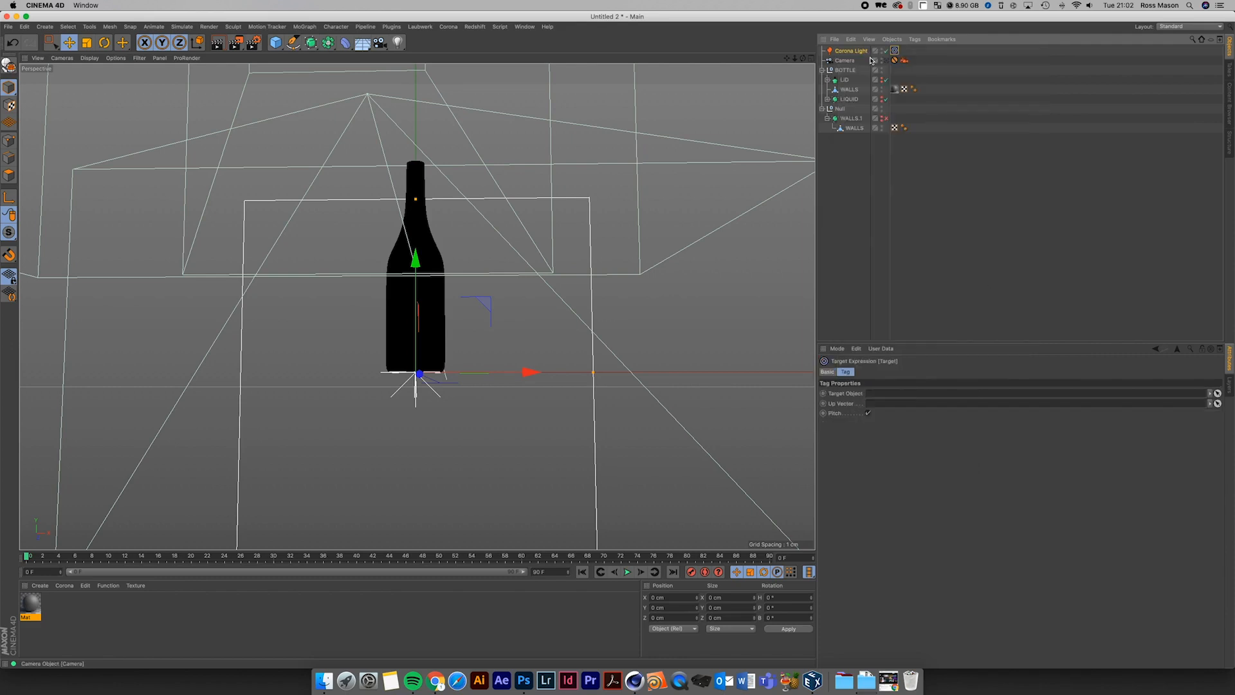
- Assign BOTTLE as the light's target object and move the light to about X -36, Y -19, Z -55 cm
click(881, 59)
drag(840, 72, 881, 393)
drag(527, 371, 230, 340)
drag(165, 307, 49, 217)
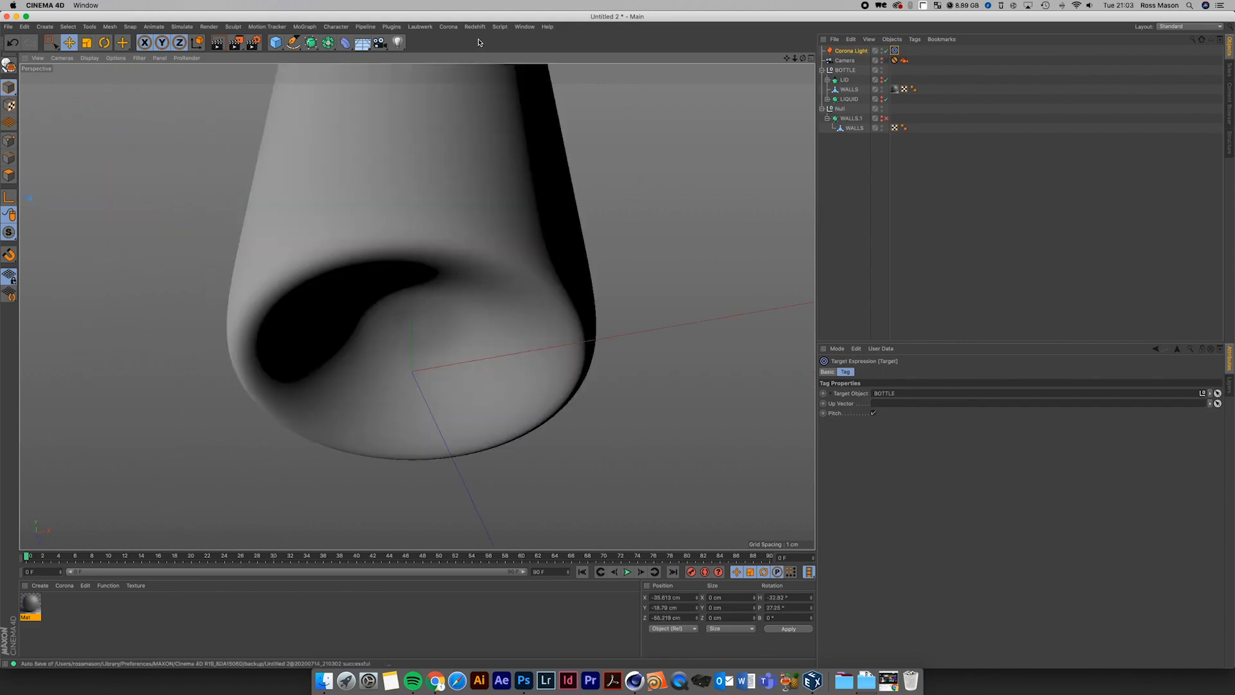
- Start a Corona interactive render of the bottle's base and enlarge the image in the frame buffer beside the viewport
click(449, 27)
click(470, 150)
drag(560, 145, 1230, 339)
click(1007, 29)
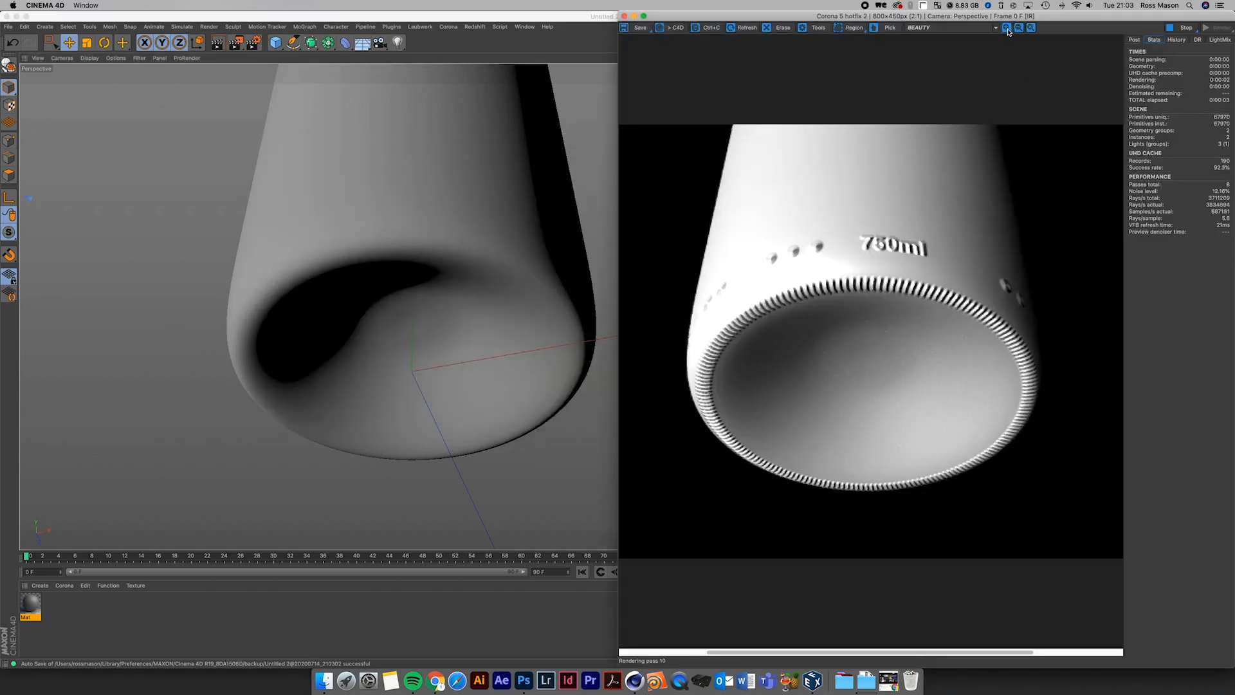
- Set the Mat material's Bump strength to 15% and switch the view to the scene's Camera
double_click(26, 598)
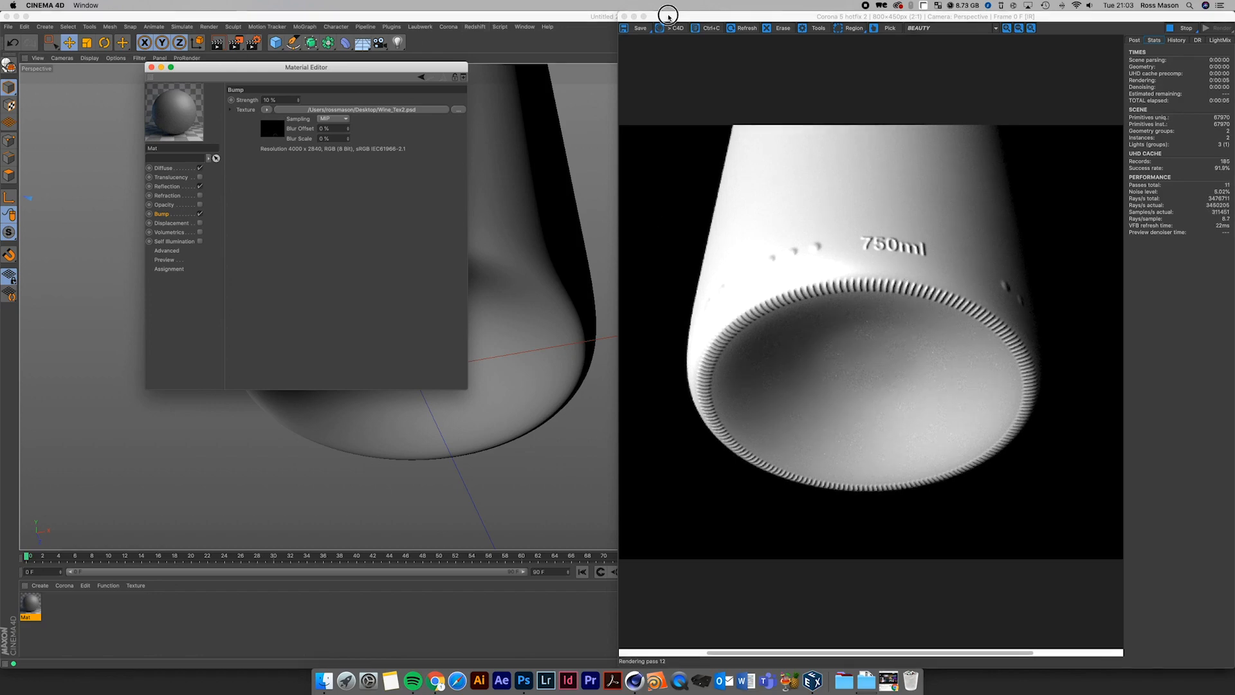
drag(667, 16, 727, 145)
click(886, 60)
drag(929, 147, 1234, 385)
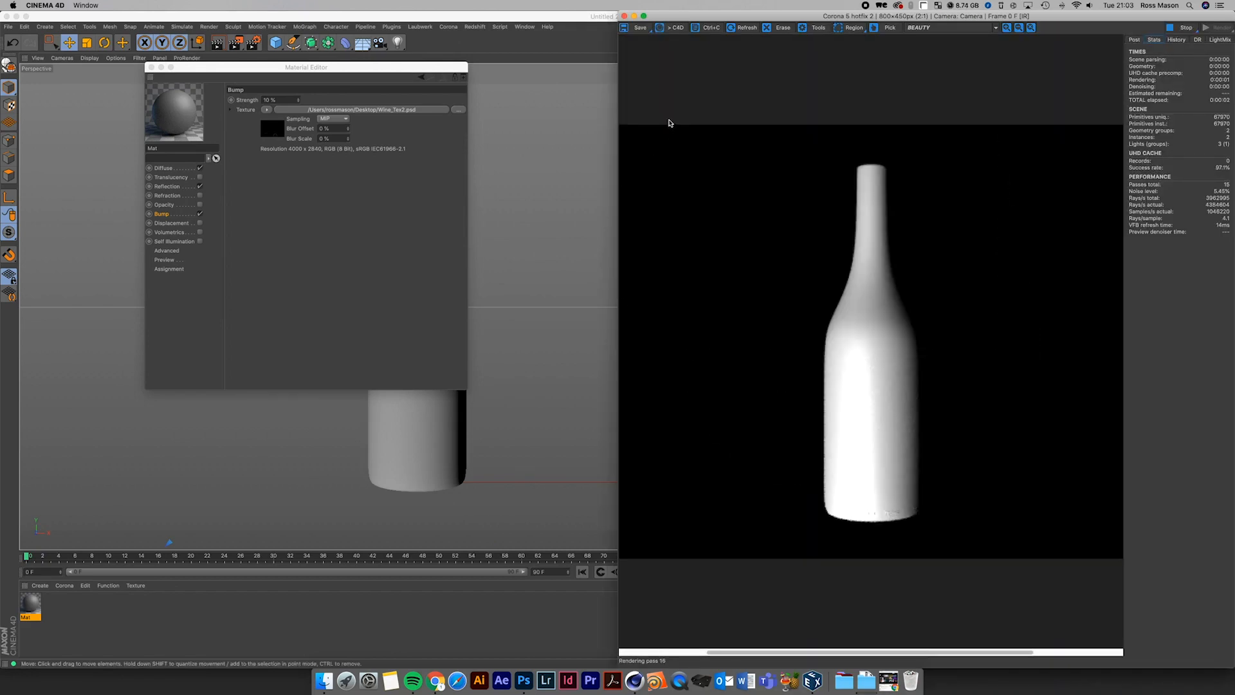
- Set the interactive render's tone-mapping exposure to -1.0 EV
click(1131, 41)
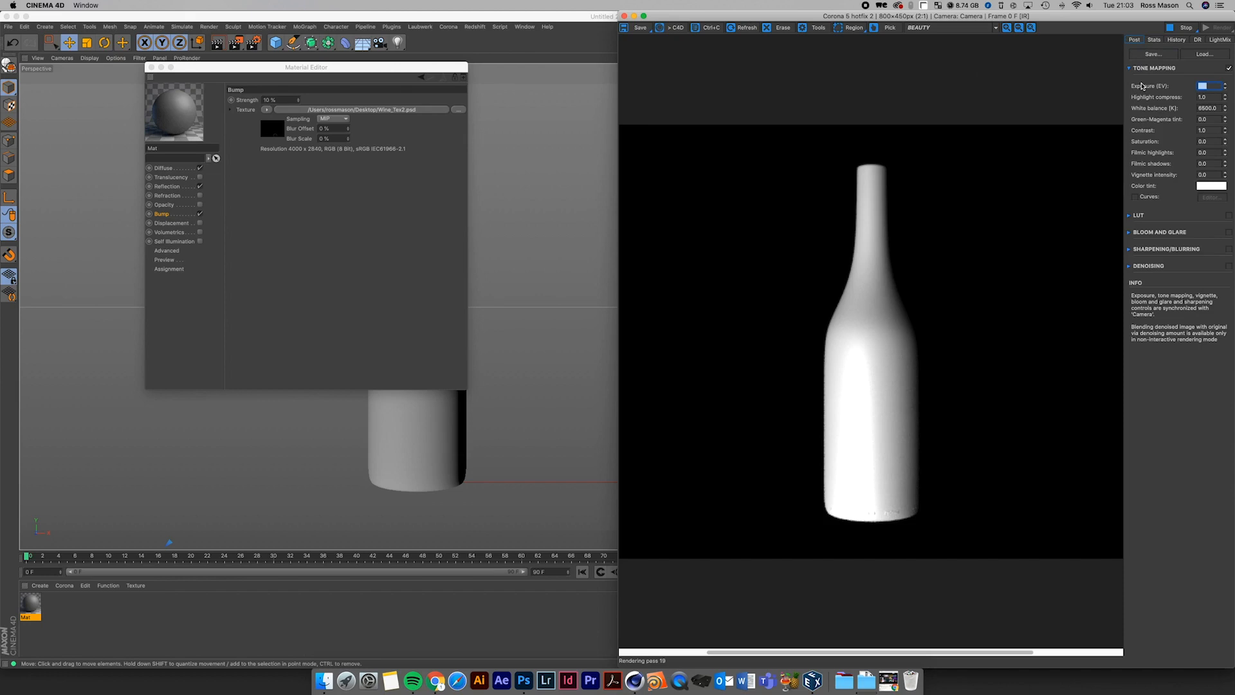
key(Return)
key(Tab)
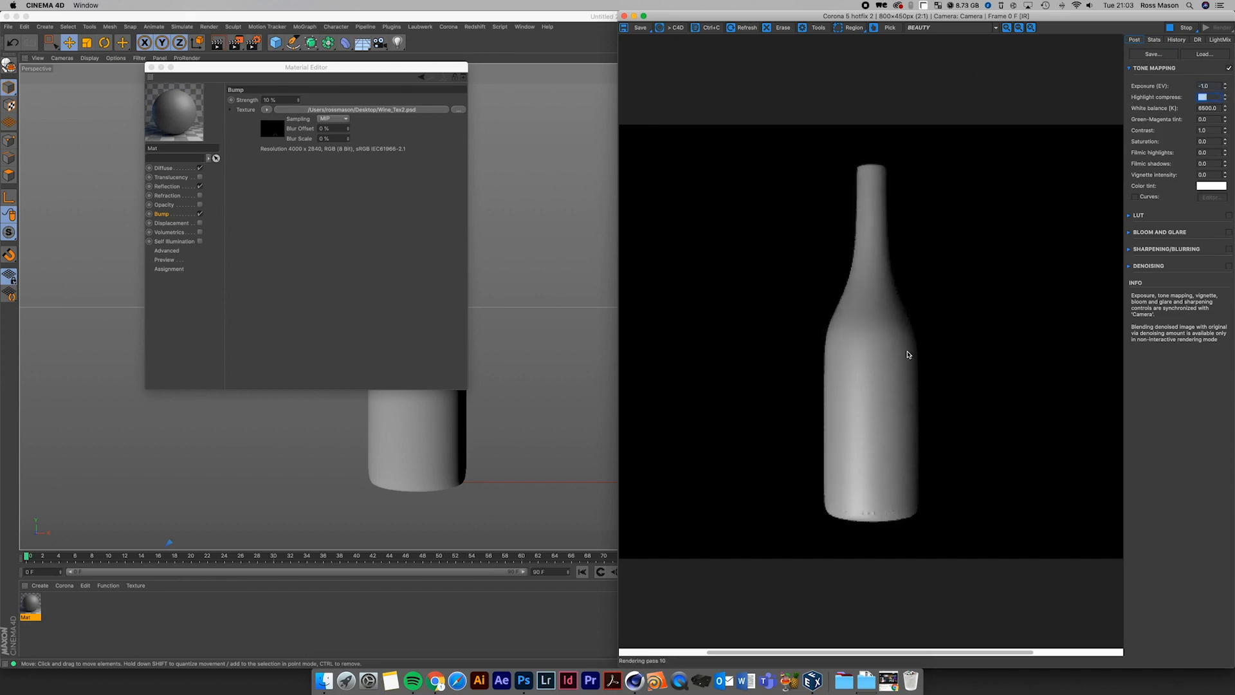